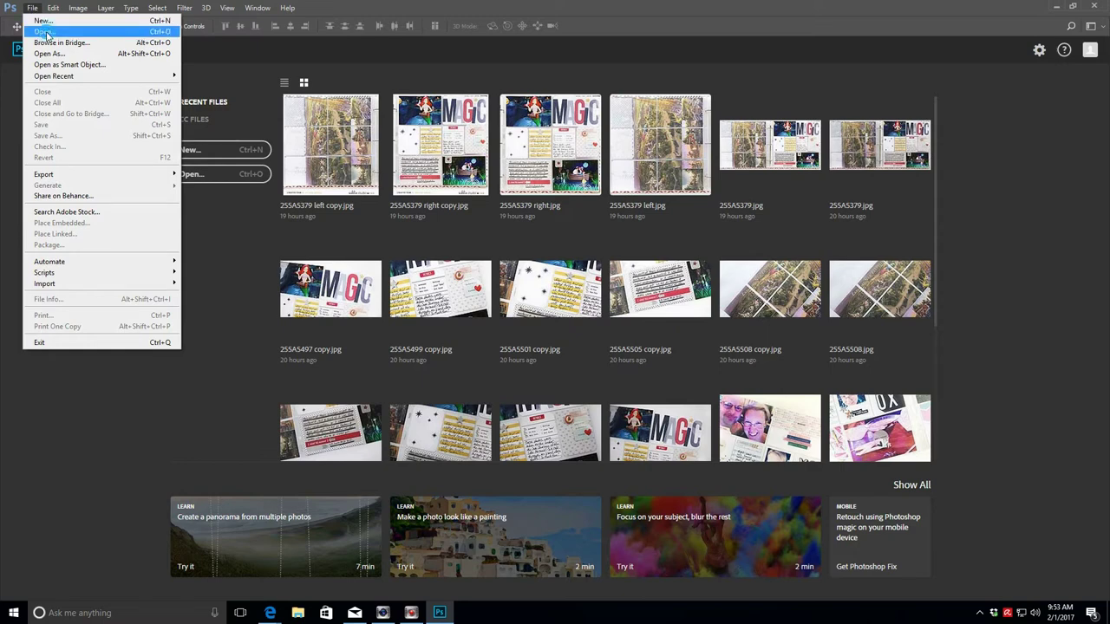
# Step: Start opening a file and browse to the 2017-01 folder inside Desktop > photos > 2017 photos
pyautogui.click(47, 33)
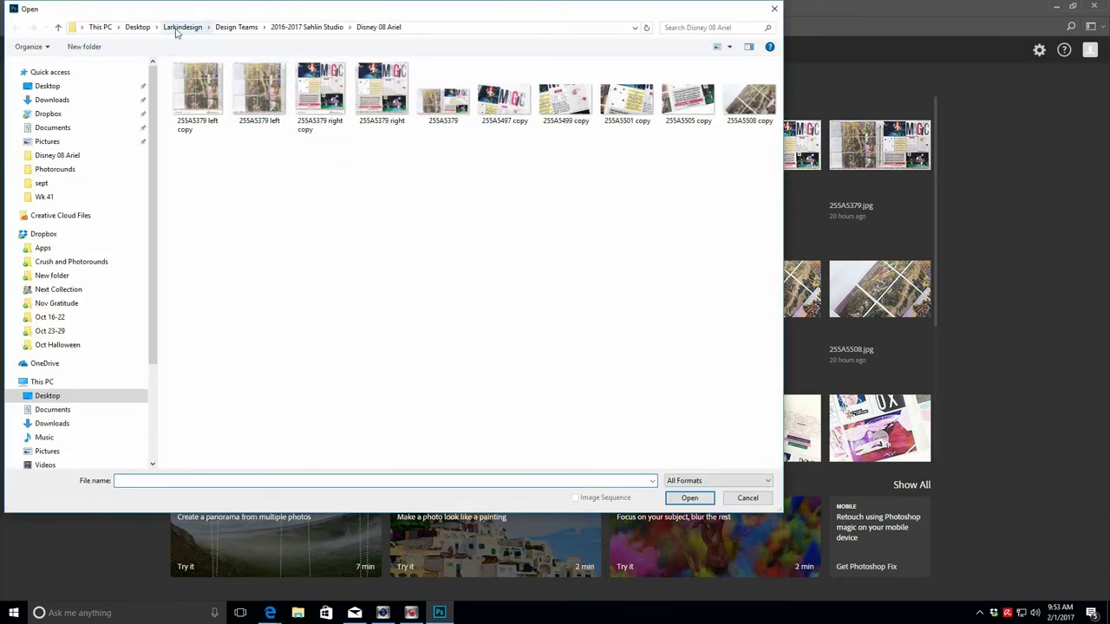
pyautogui.click(137, 29)
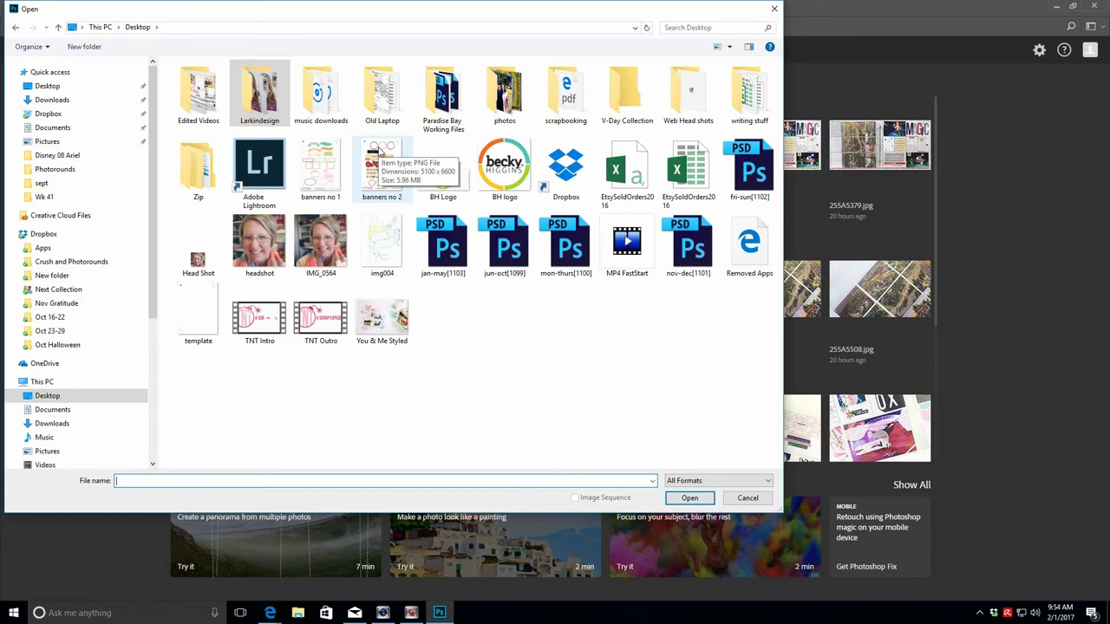
pyautogui.click(503, 108)
pyautogui.doubleClick(503, 109)
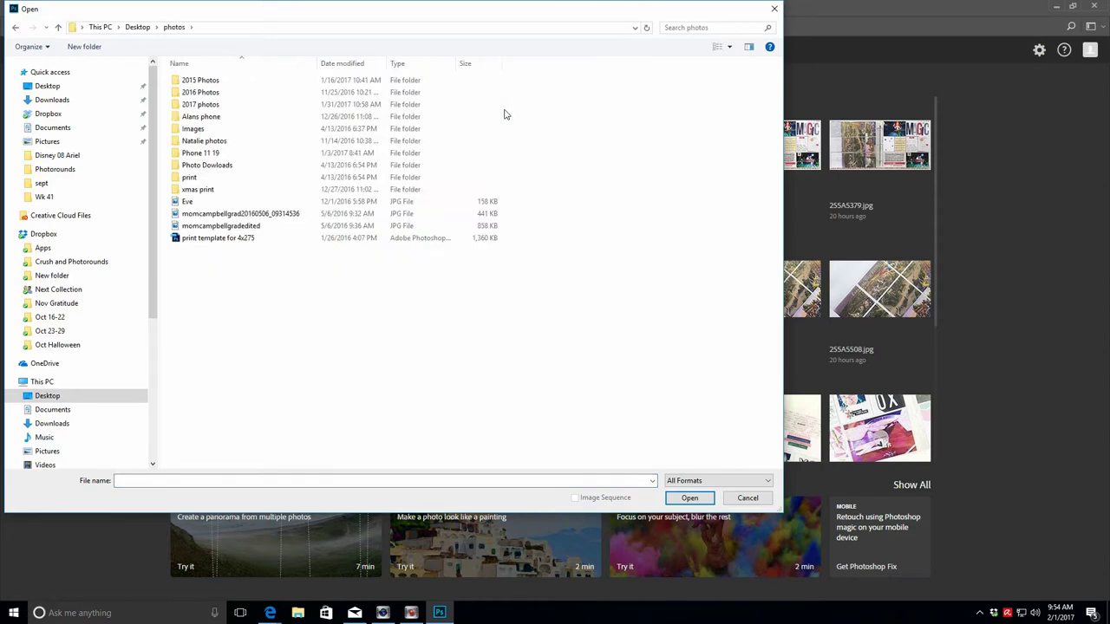
pyautogui.doubleClick(206, 106)
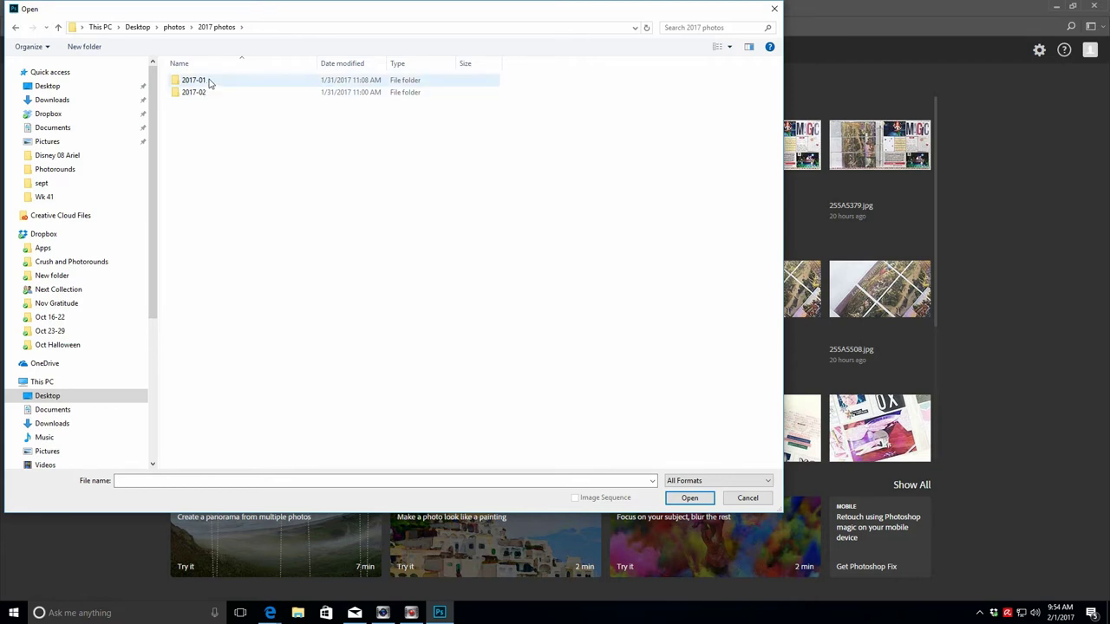
pyautogui.doubleClick(211, 84)
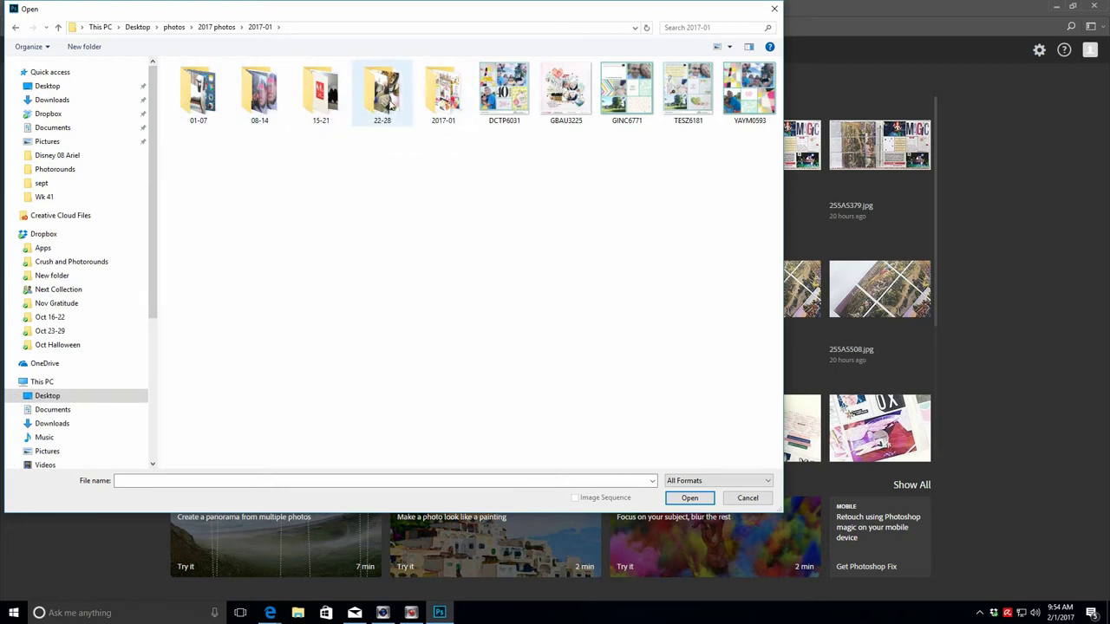
# Step: Look through the photos in the 22-28 folder, then return to the 2017-01 folder
pyautogui.doubleClick(381, 102)
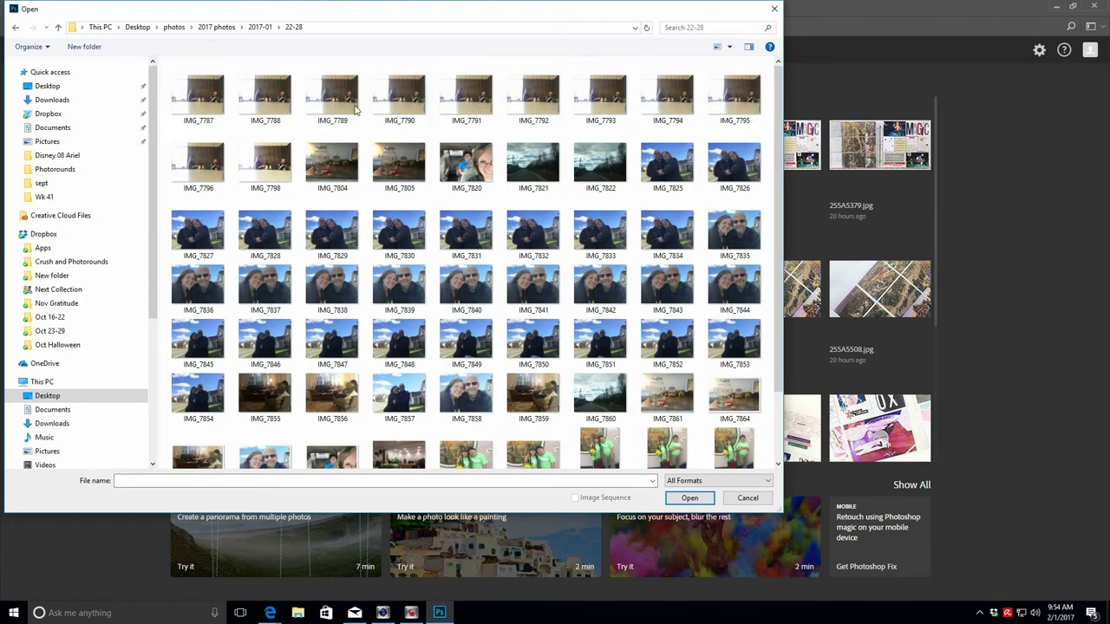
pyautogui.scroll(-1, 778, 128)
pyautogui.scroll(-1, 779, 129)
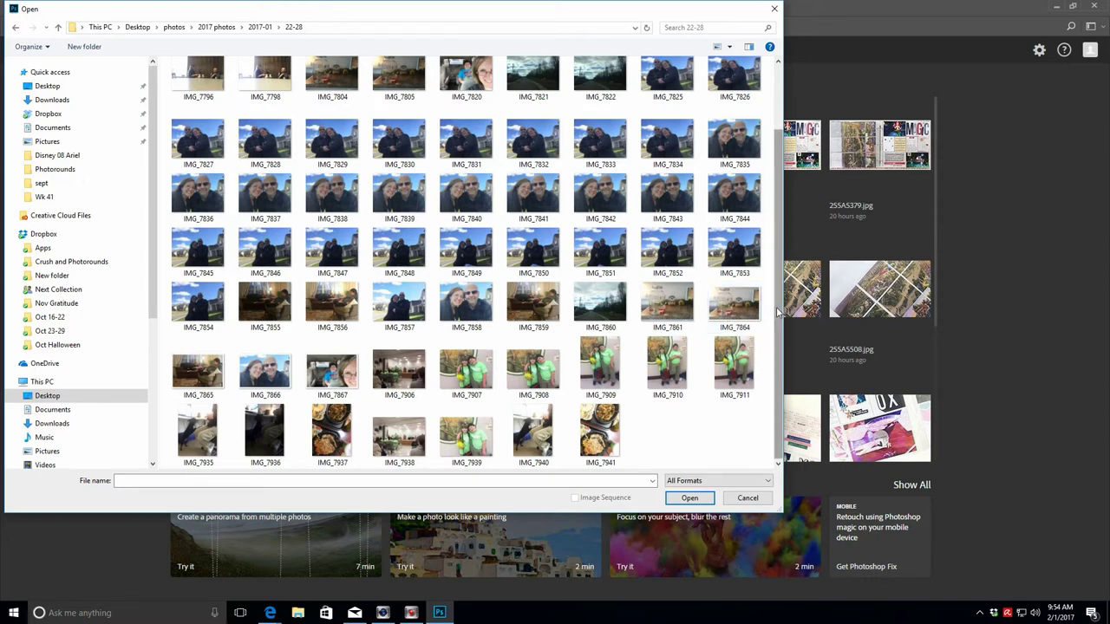
pyautogui.scroll(1, 780, 232)
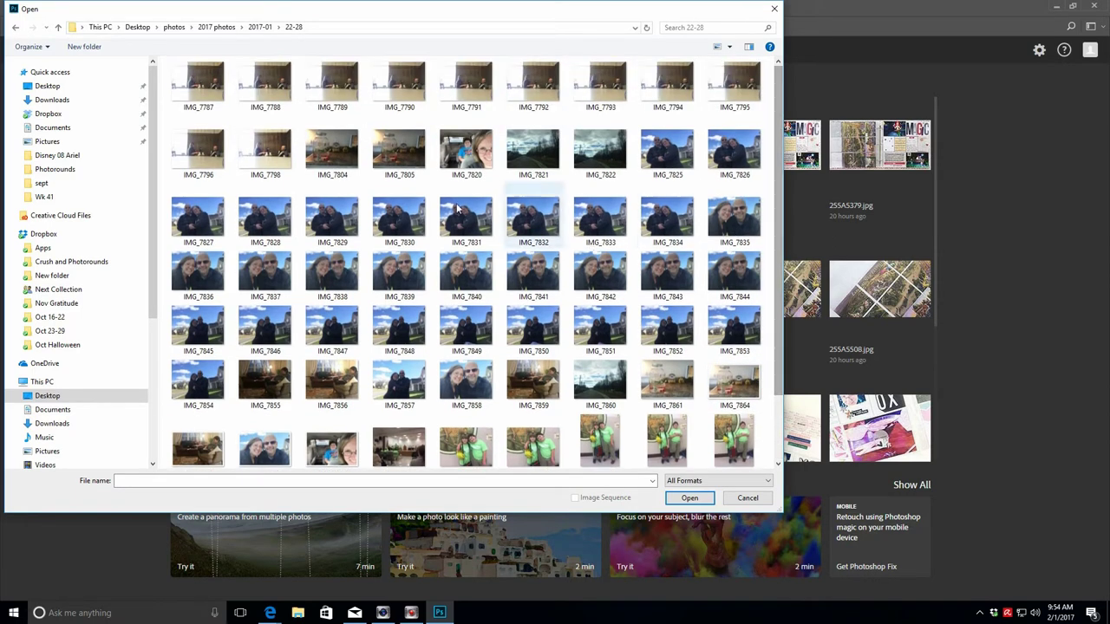
pyautogui.click(259, 27)
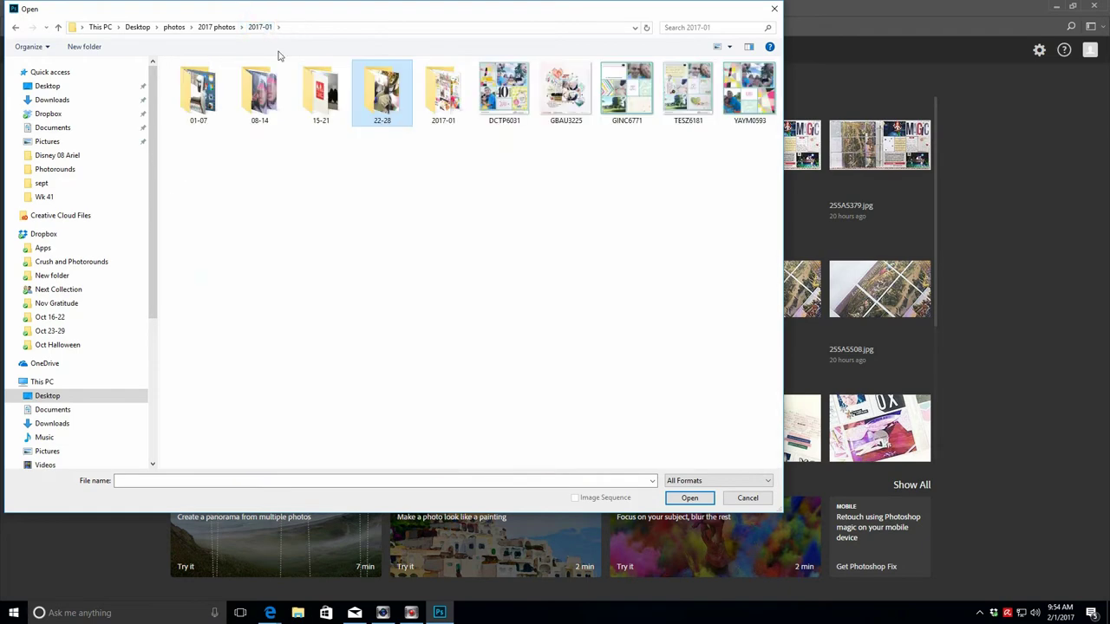
# Step: Look through the 15-21 folder with its JPEG subfolder and the 08-14 and 01-07 folders, returning to 2017-01
pyautogui.doubleClick(322, 111)
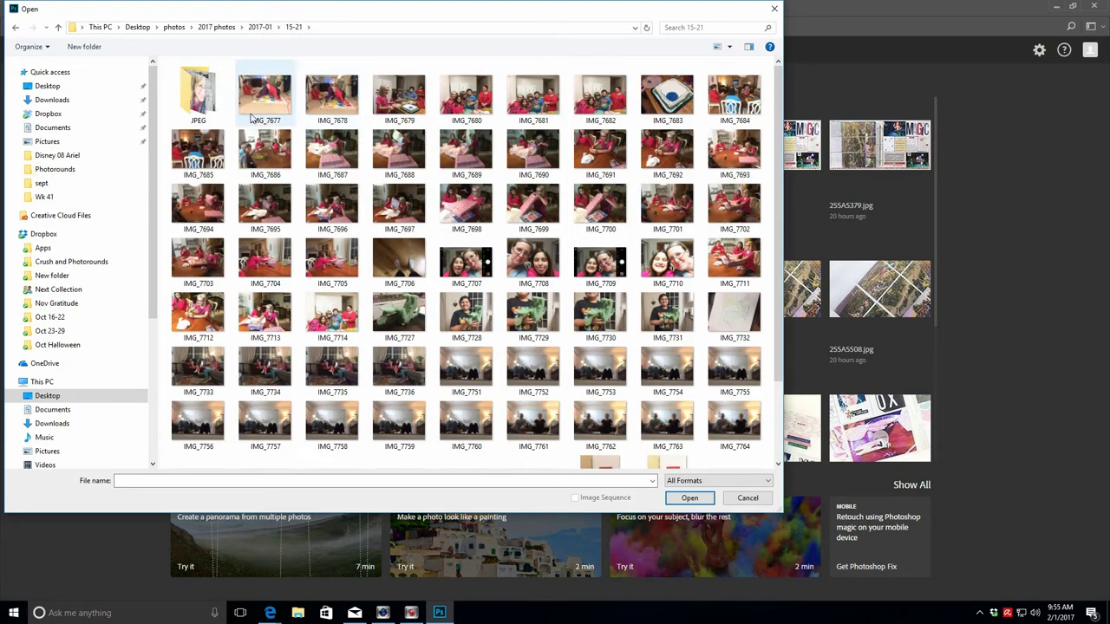
pyautogui.doubleClick(199, 97)
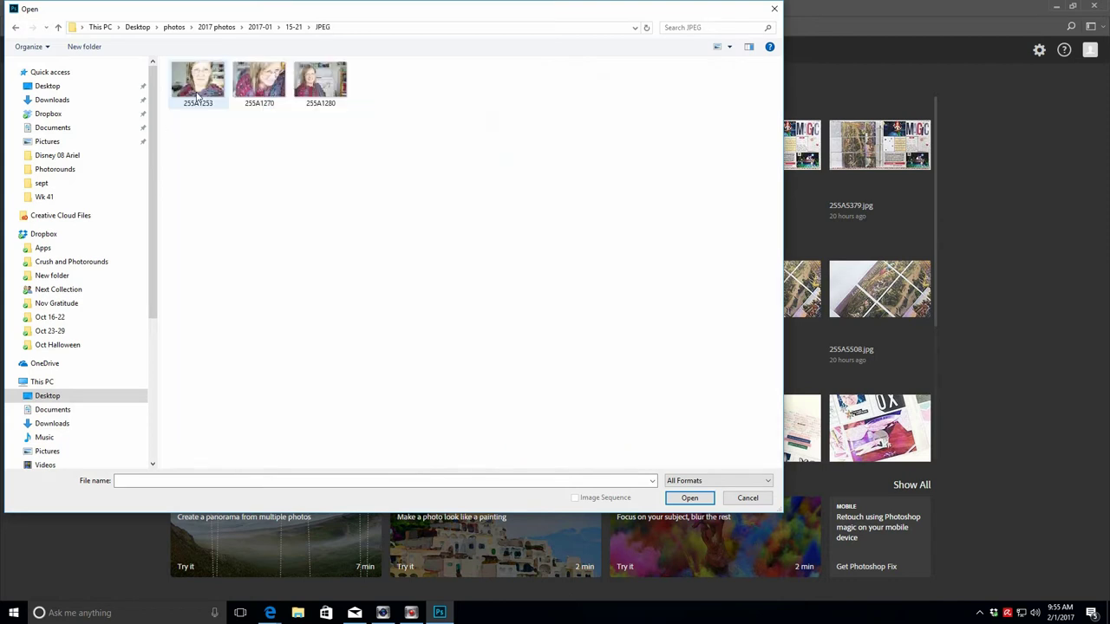
pyautogui.click(260, 27)
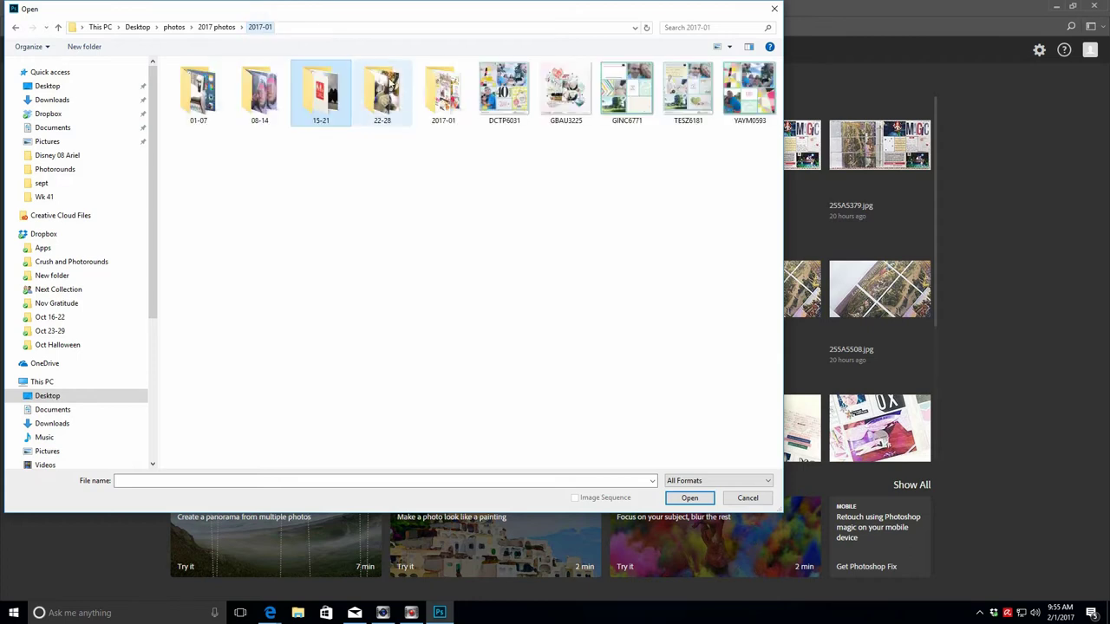
pyautogui.doubleClick(257, 91)
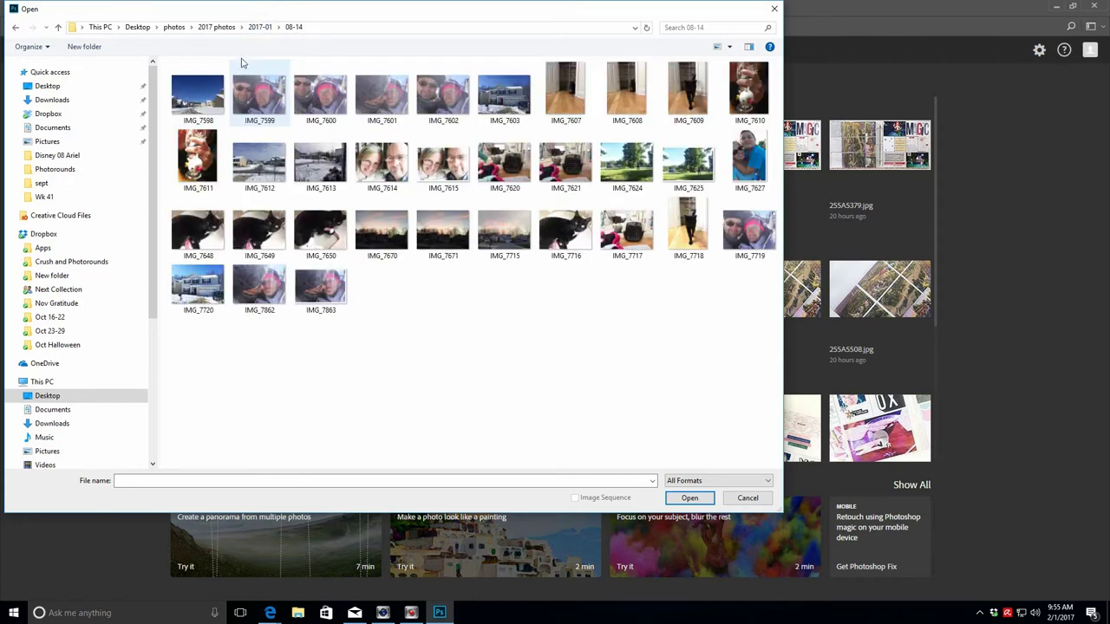
pyautogui.click(260, 29)
pyautogui.doubleClick(199, 94)
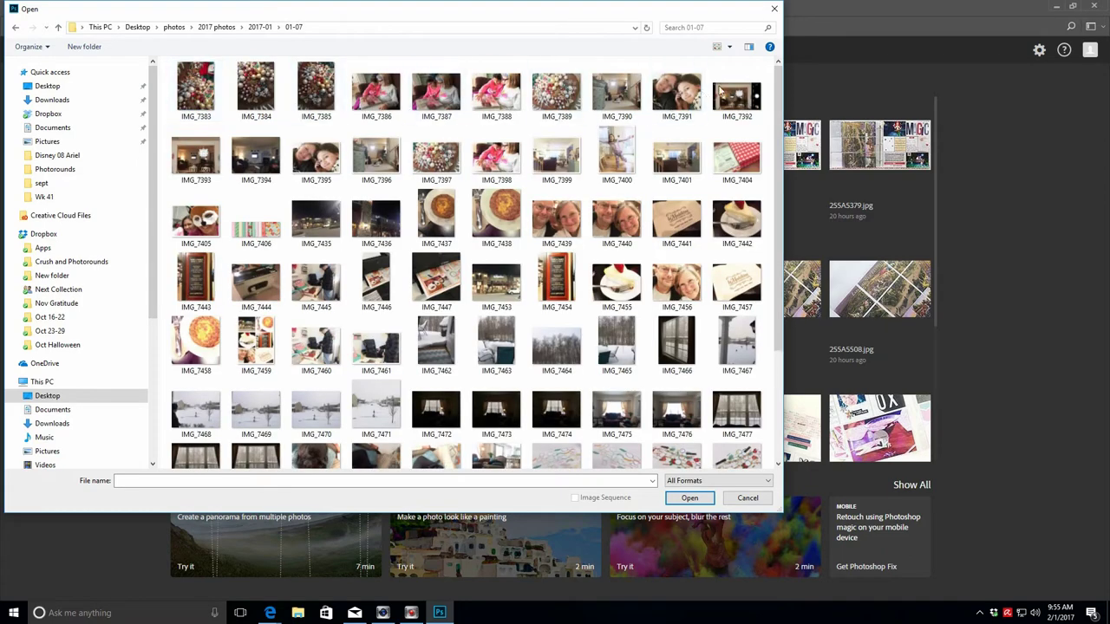
pyautogui.moveTo(778, 67); pyautogui.dragTo(788, 230)
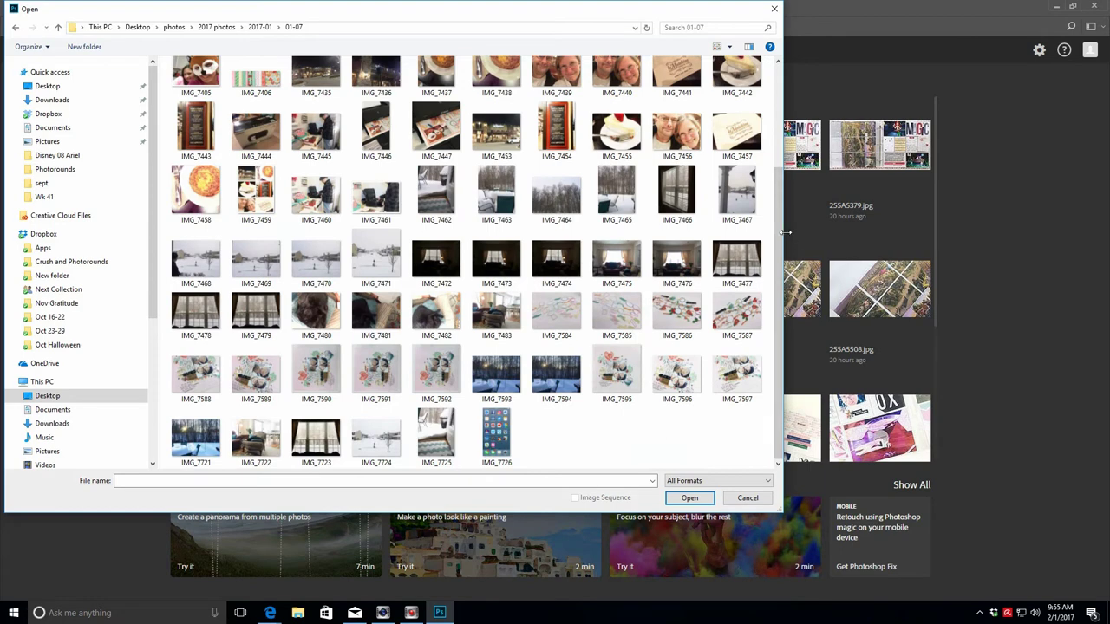
pyautogui.click(261, 29)
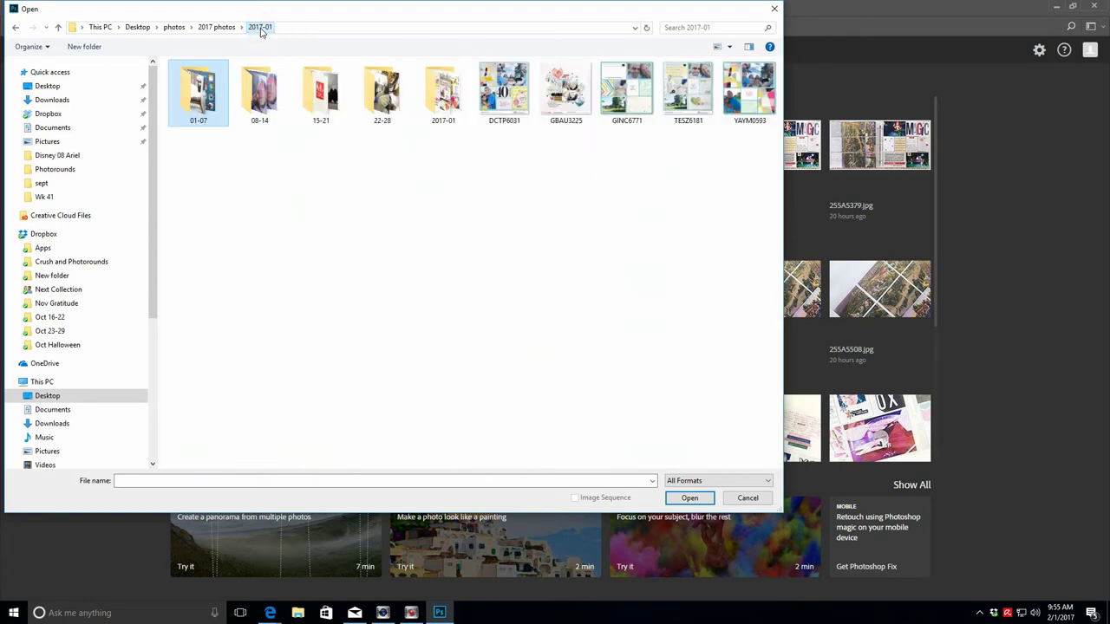
# Step: Review the photos in the 22-28 folder and the nested 2017-01 subfolder, returning to the parent 2017-01 folder
pyautogui.doubleClick(384, 103)
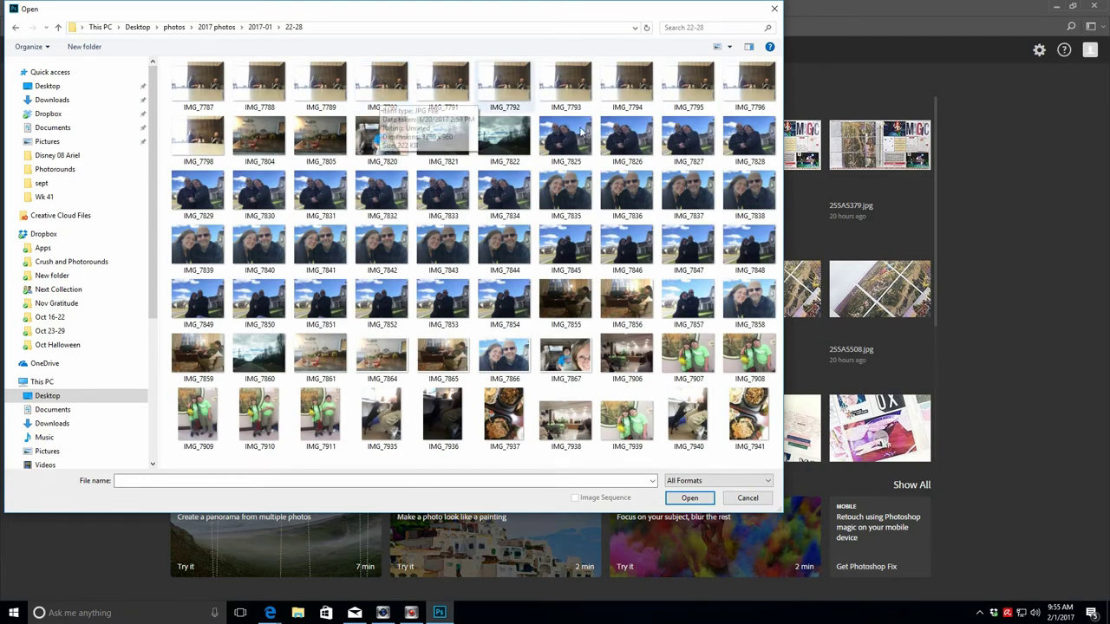
pyautogui.click(262, 28)
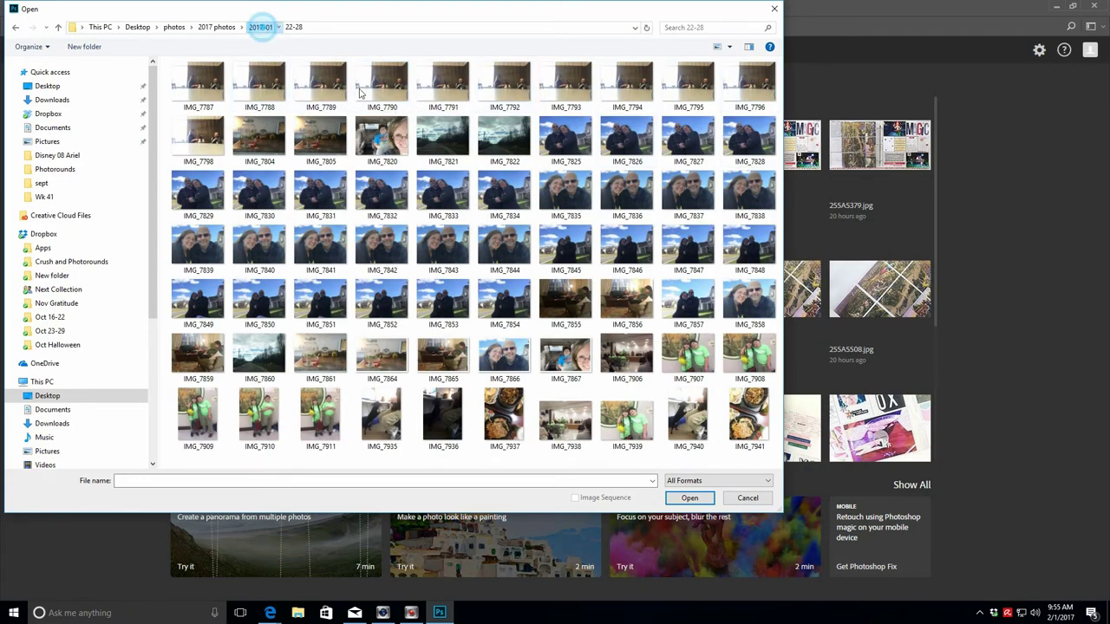
pyautogui.doubleClick(450, 93)
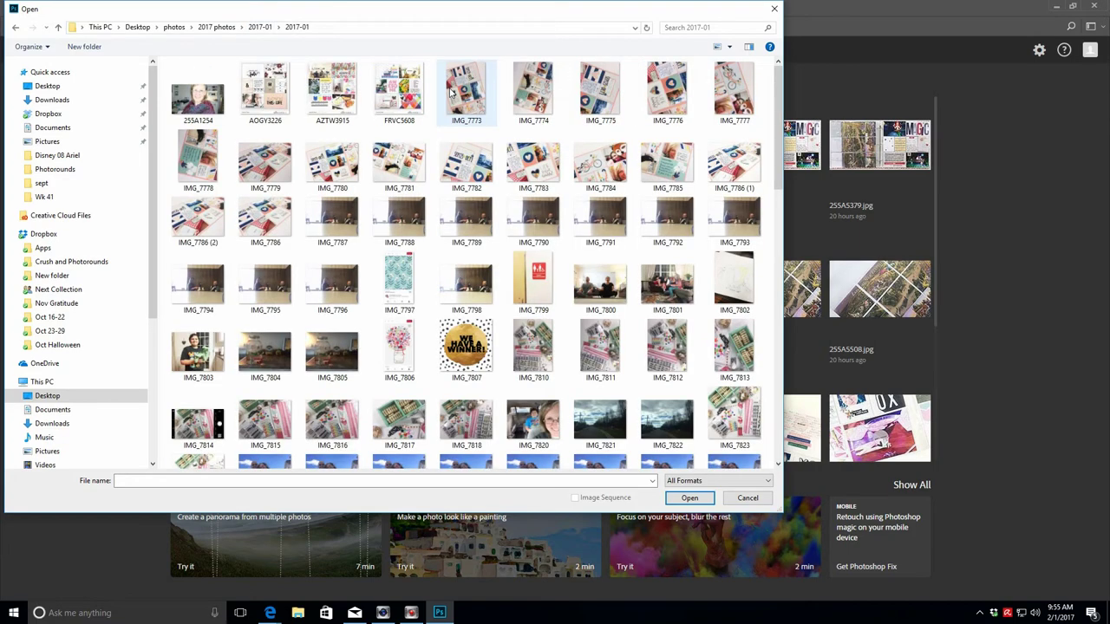
pyautogui.moveTo(777, 69); pyautogui.dragTo(804, 368)
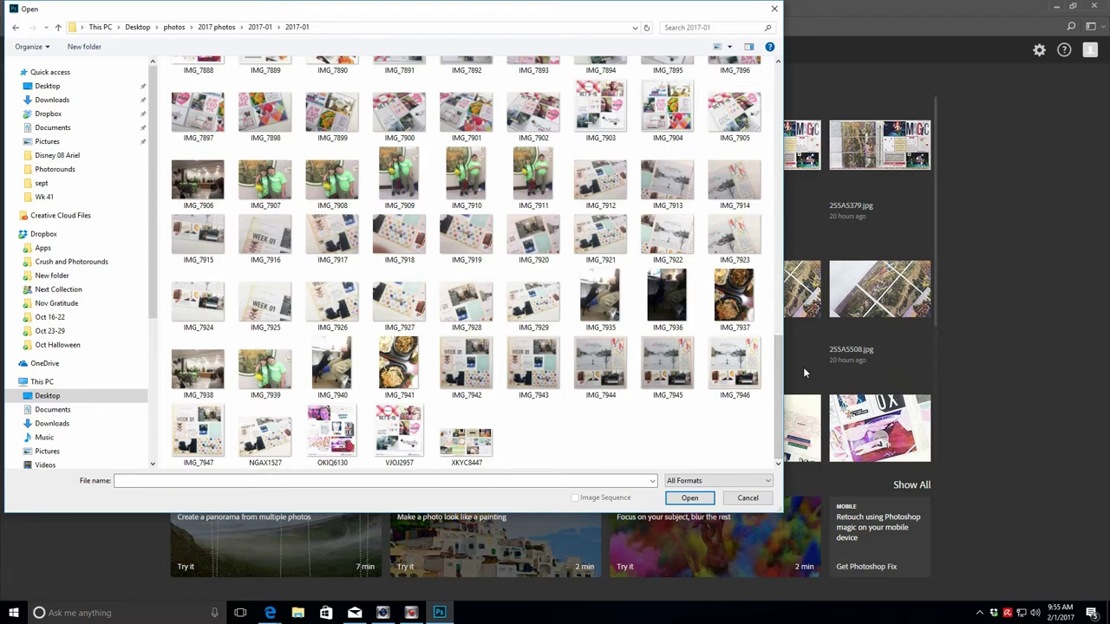
pyautogui.moveTo(778, 371); pyautogui.dragTo(778, 102)
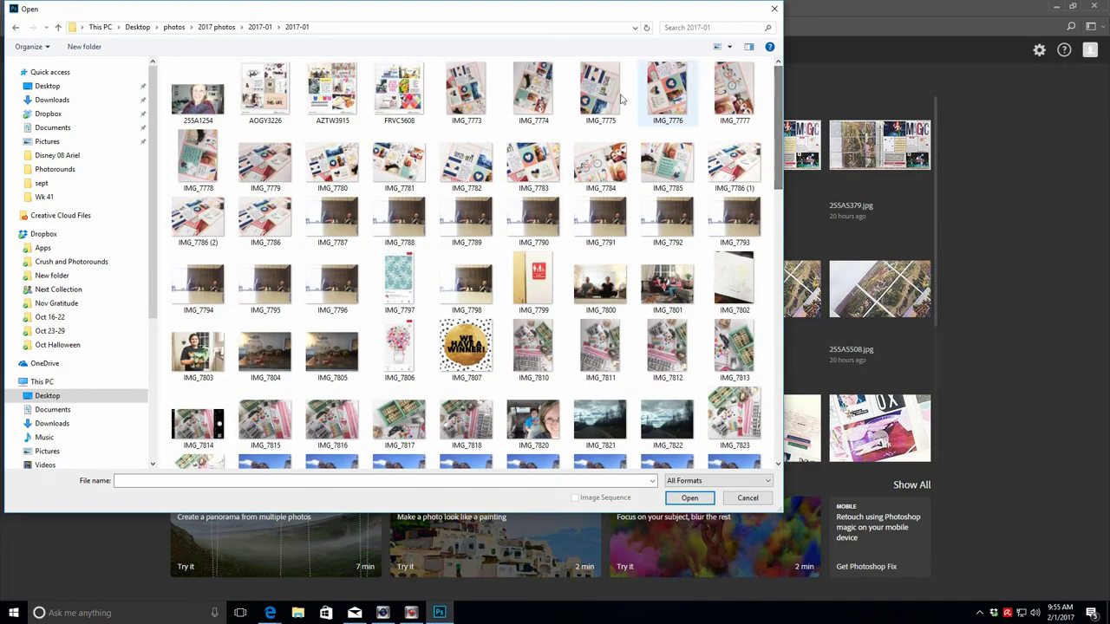
pyautogui.click(259, 27)
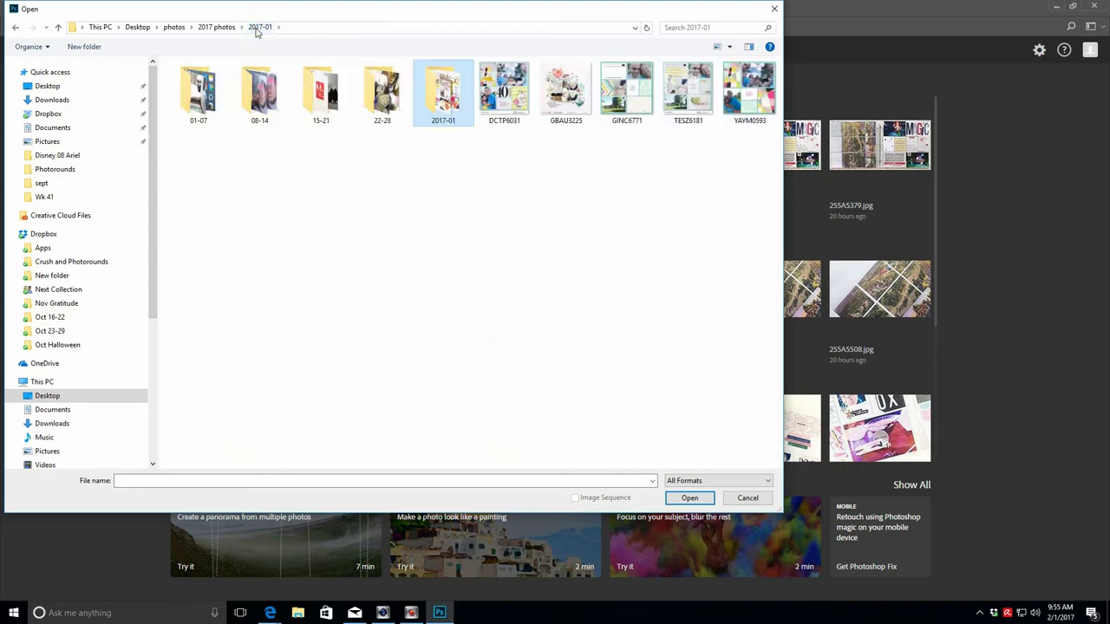
# Step: Open the photos IMG_7844 and IMG_7866 together from the 22-28 folder
pyautogui.doubleClick(380, 95)
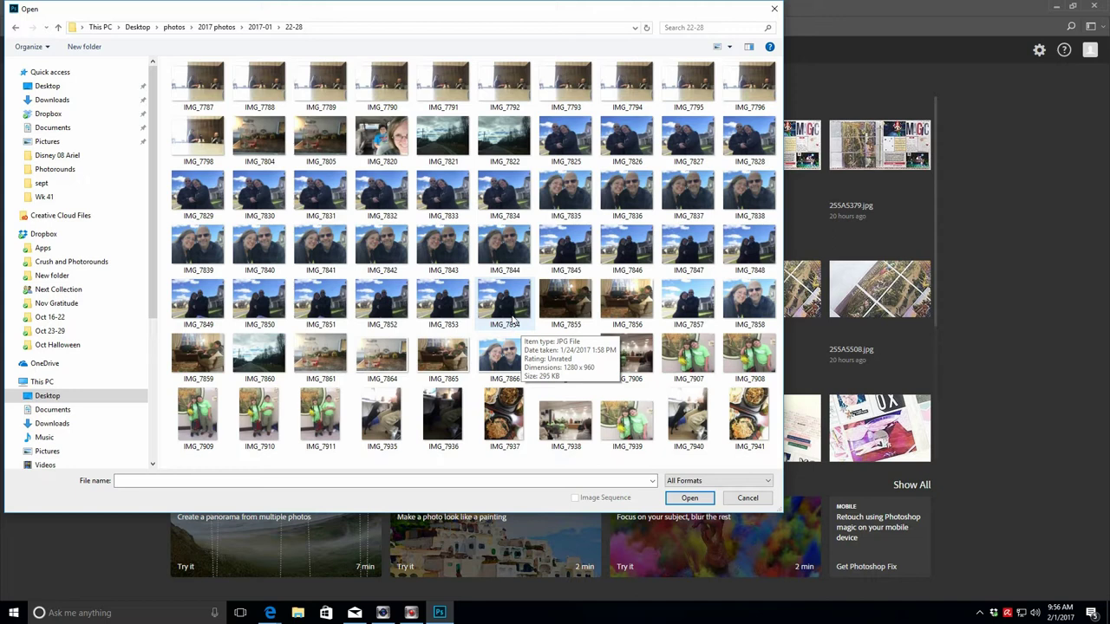
pyautogui.click(506, 260)
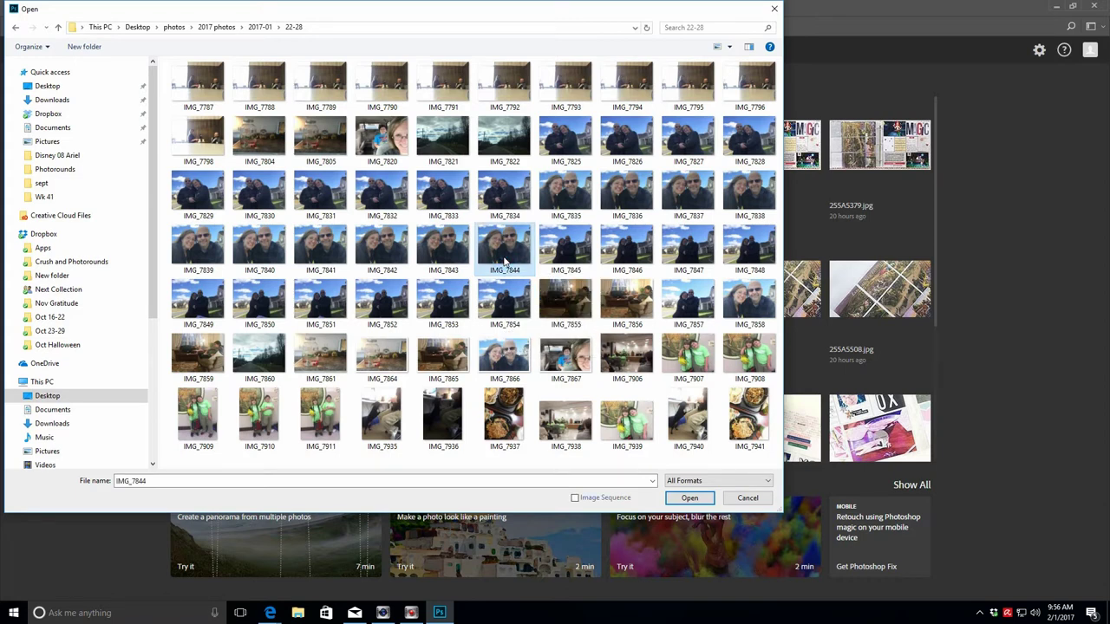
pyautogui.keyDown('ctrl'); pyautogui.click(503, 364); pyautogui.keyUp('ctrl')
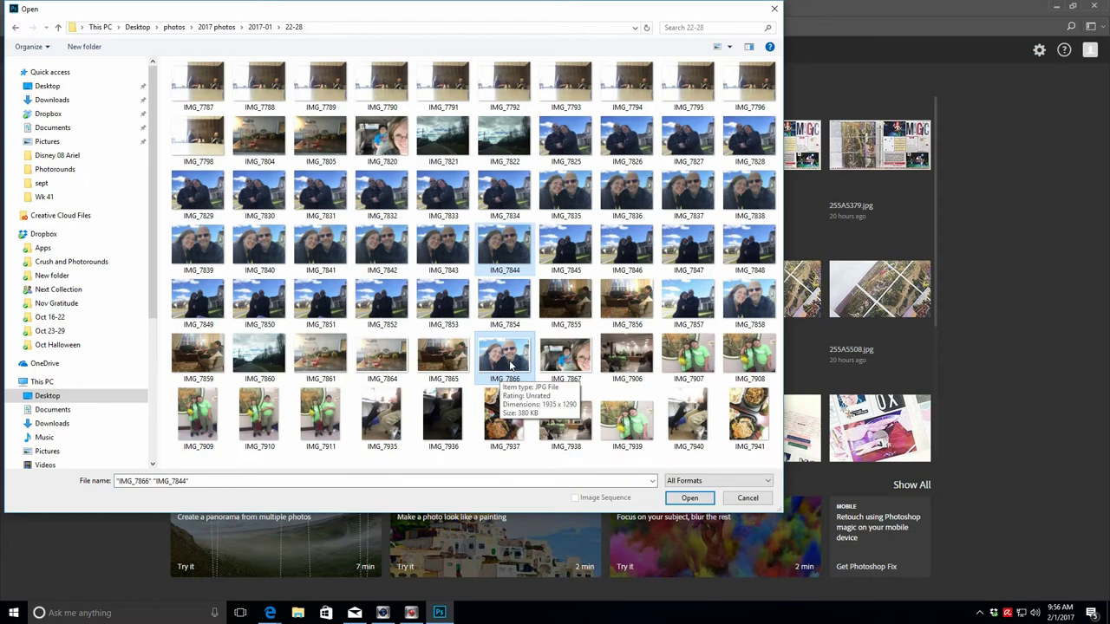
pyautogui.click(676, 499)
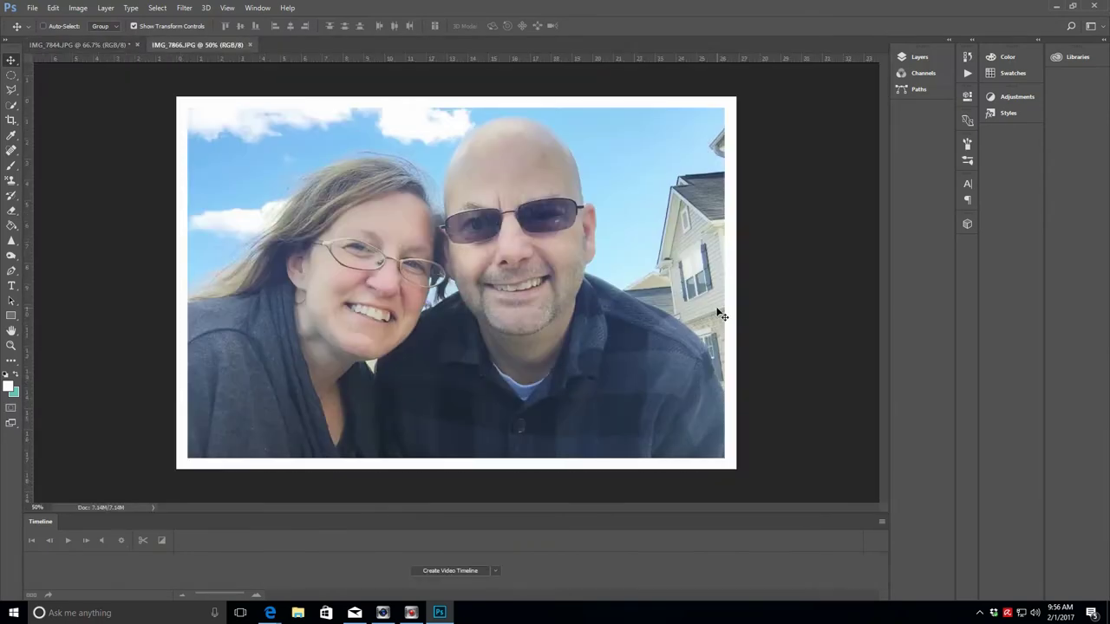
# Step: Compare the IMG_7844 photo with the white-bordered IMG_7866 version, finishing on IMG_7844
pyautogui.click(60, 48)
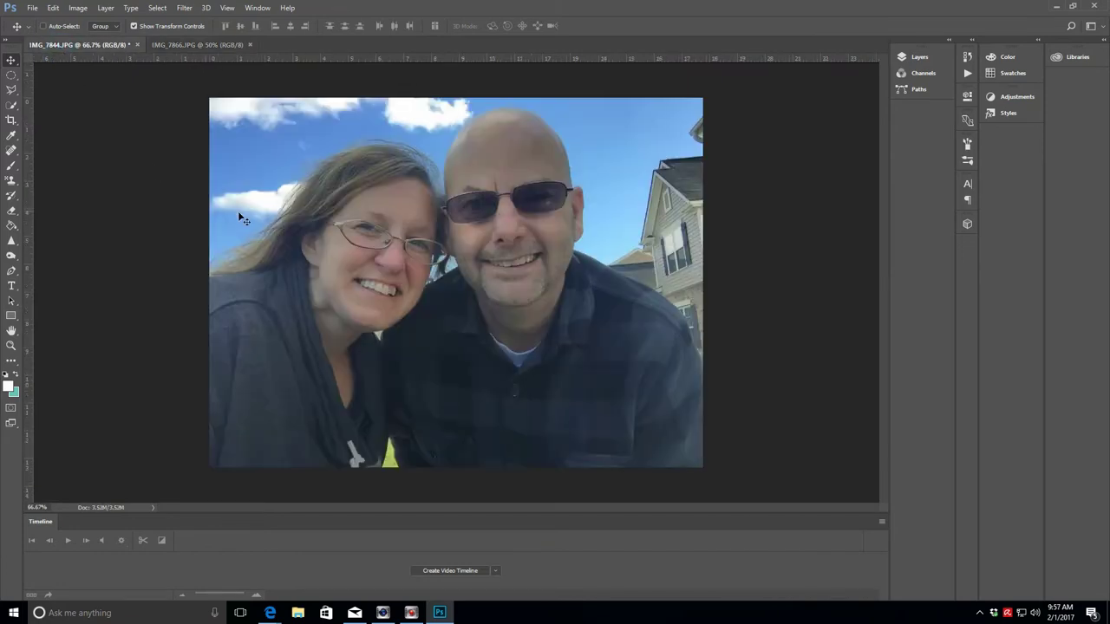
pyautogui.click(182, 45)
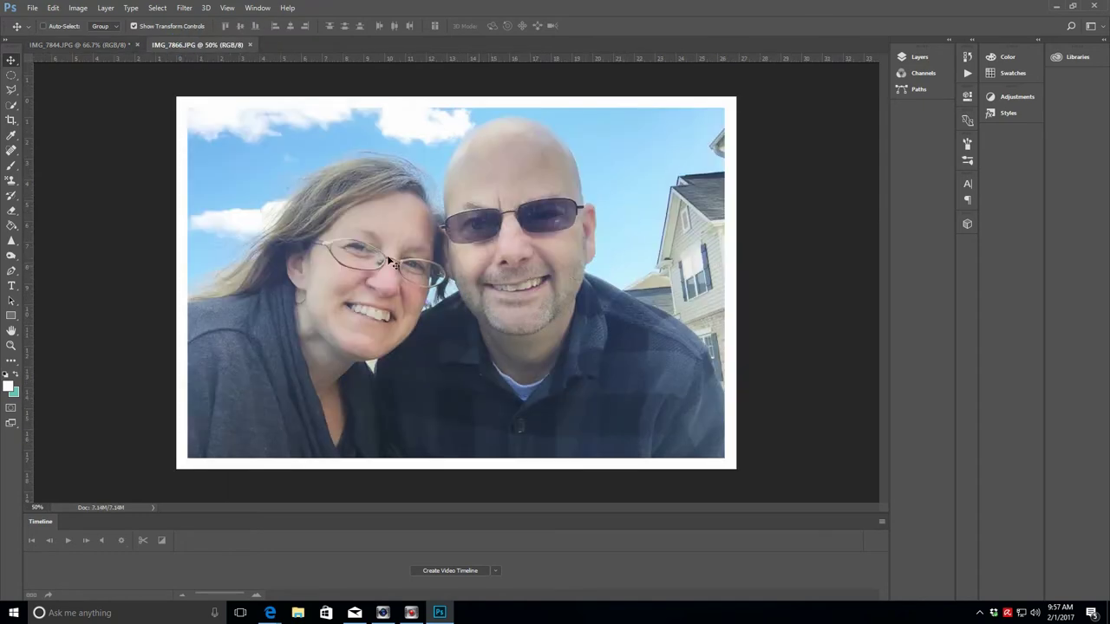
pyautogui.click(62, 47)
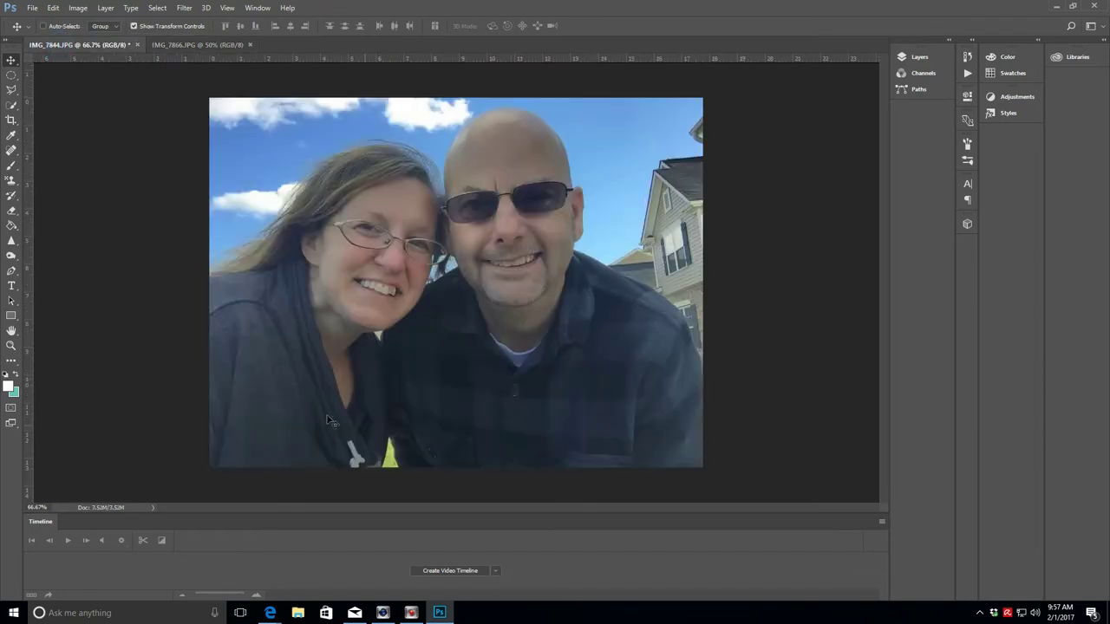
# Step: Check the pixel dimensions and resolution of IMG_7844 in Image Size without changing them
pyautogui.click(77, 10)
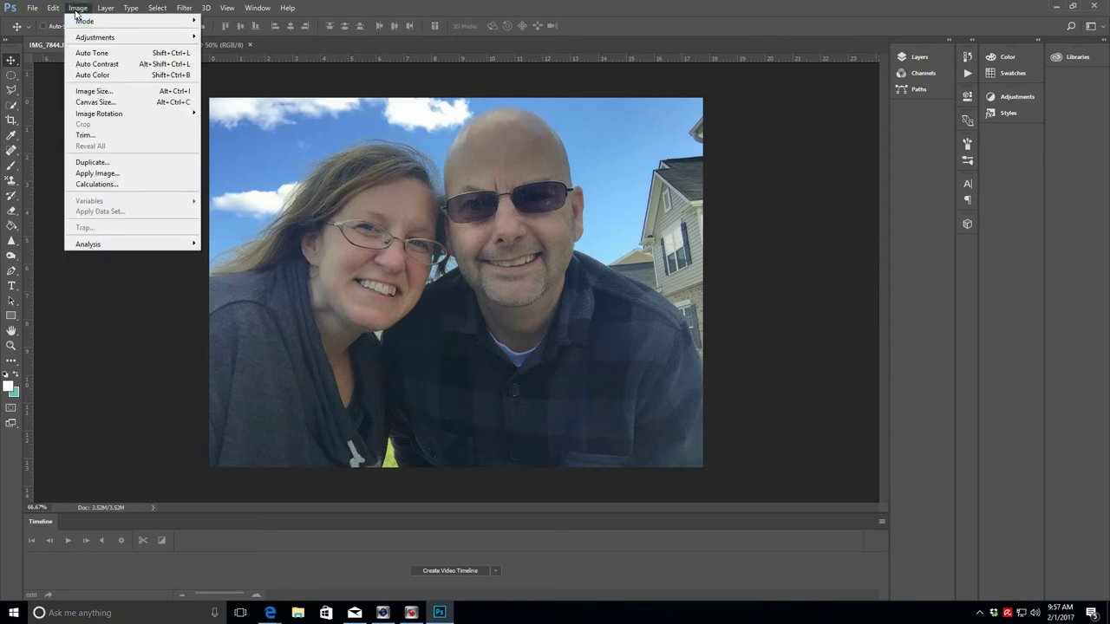
pyautogui.click(89, 92)
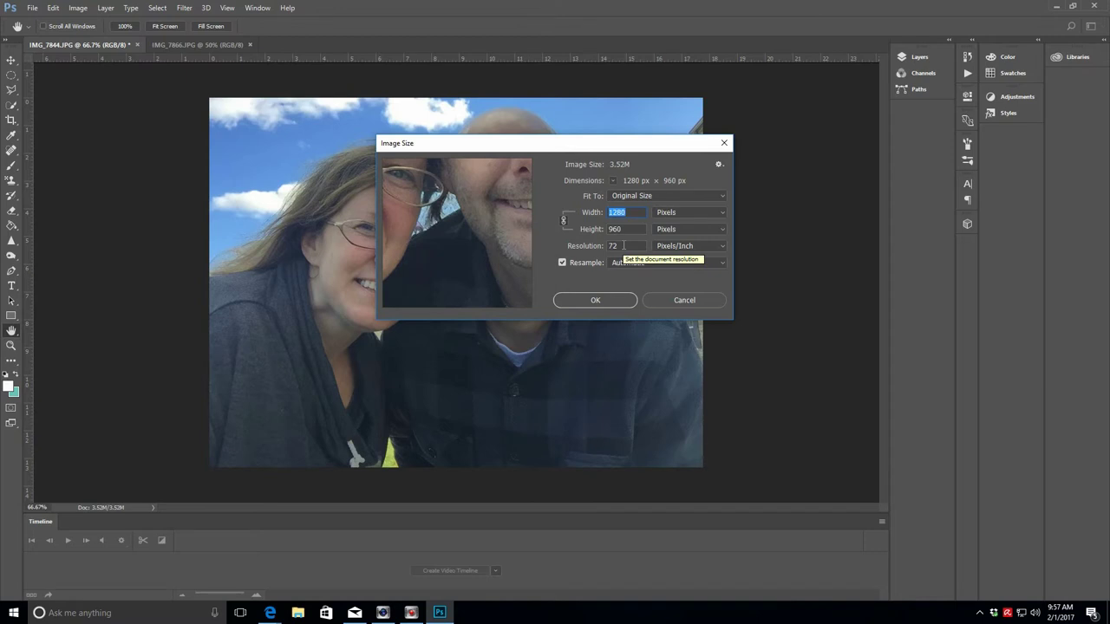
pyautogui.click(679, 299)
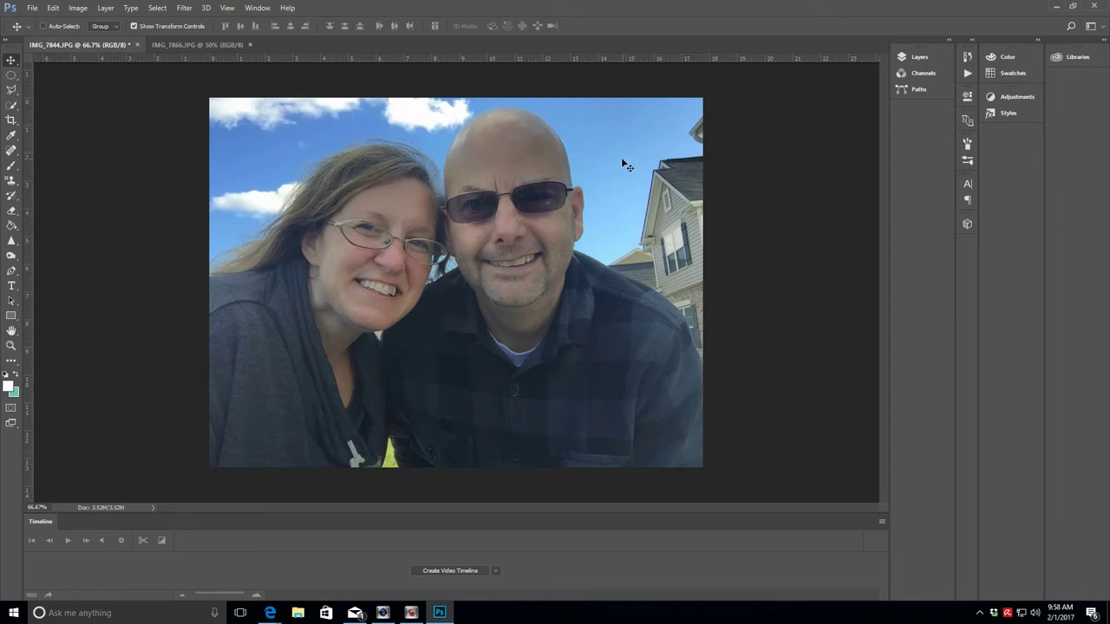
# Step: Add a Curves adjustment layer to IMG_7844, raising the upper part of the RGB curve and lowering its shadow part slightly
pyautogui.click(1011, 99)
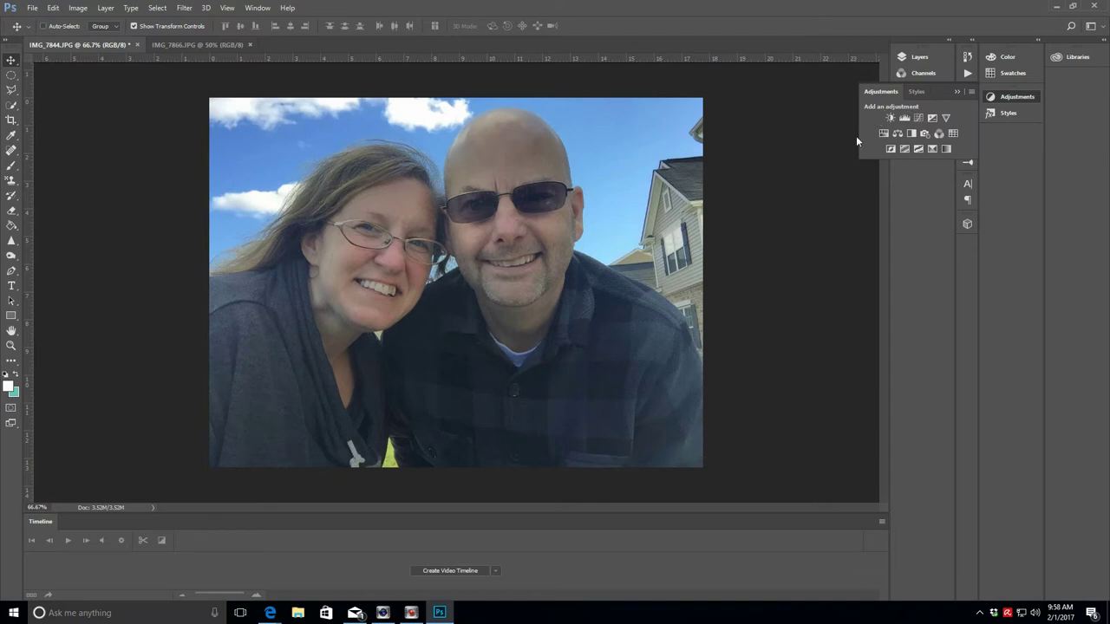
pyautogui.click(918, 118)
pyautogui.moveTo(906, 185); pyautogui.dragTo(896, 177)
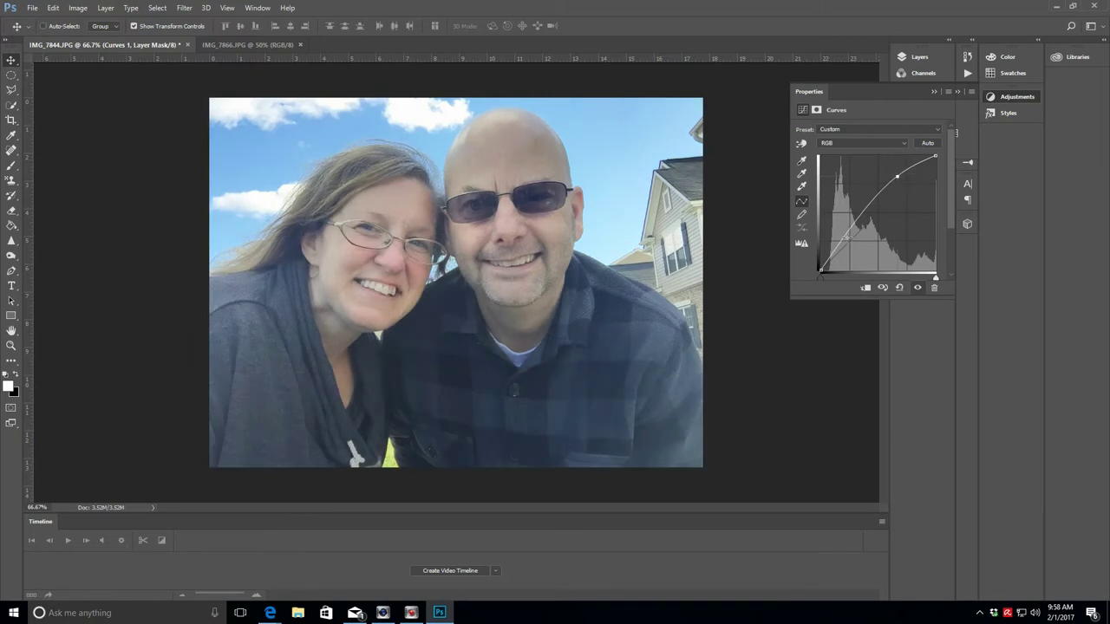
pyautogui.moveTo(845, 230); pyautogui.dragTo(847, 237)
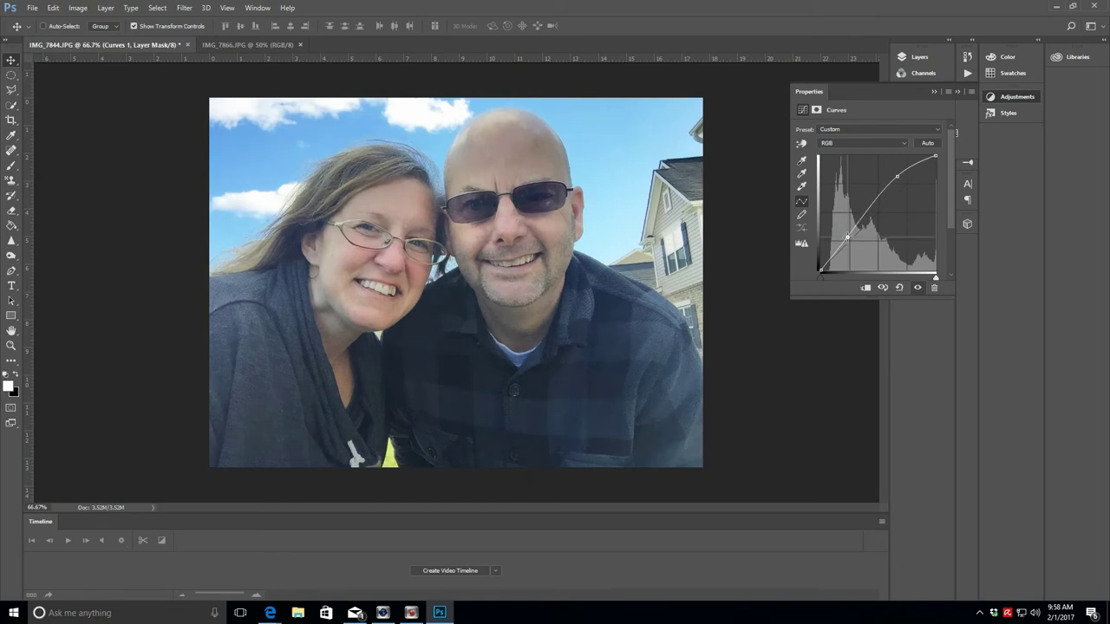
# Step: Nudge the upper point of the RGB curve slightly, then flatten the Curves adjustment into the photo
pyautogui.moveTo(897, 175); pyautogui.dragTo(894, 177)
pyautogui.click(934, 93)
pyautogui.click(106, 8)
pyautogui.click(129, 415)
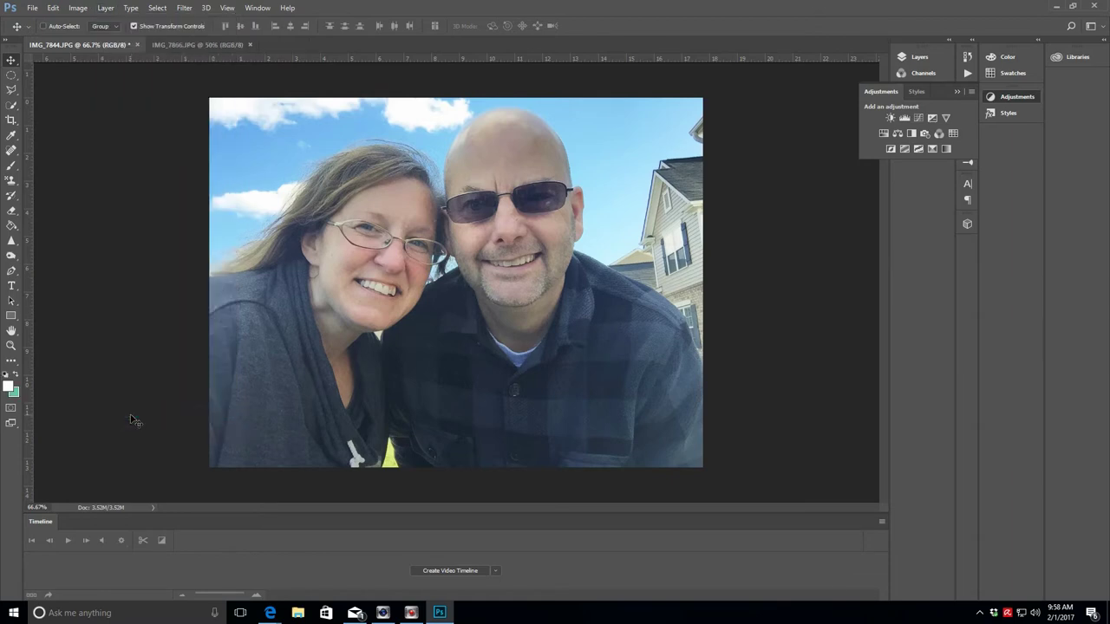
# Step: Lighten the man's plaid shirt and the woman's dark jacket with the Dodge tool, using a 480 px soft brush on Midtones at 100% exposure
pyautogui.click(11, 346)
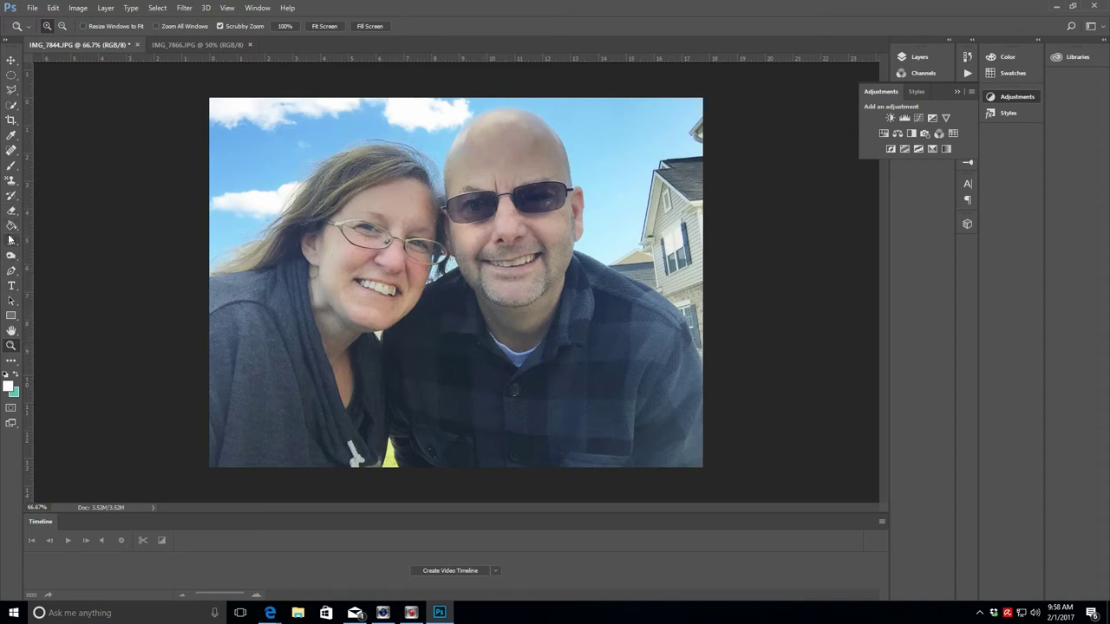
pyautogui.moveTo(11, 259); pyautogui.dragTo(54, 256)
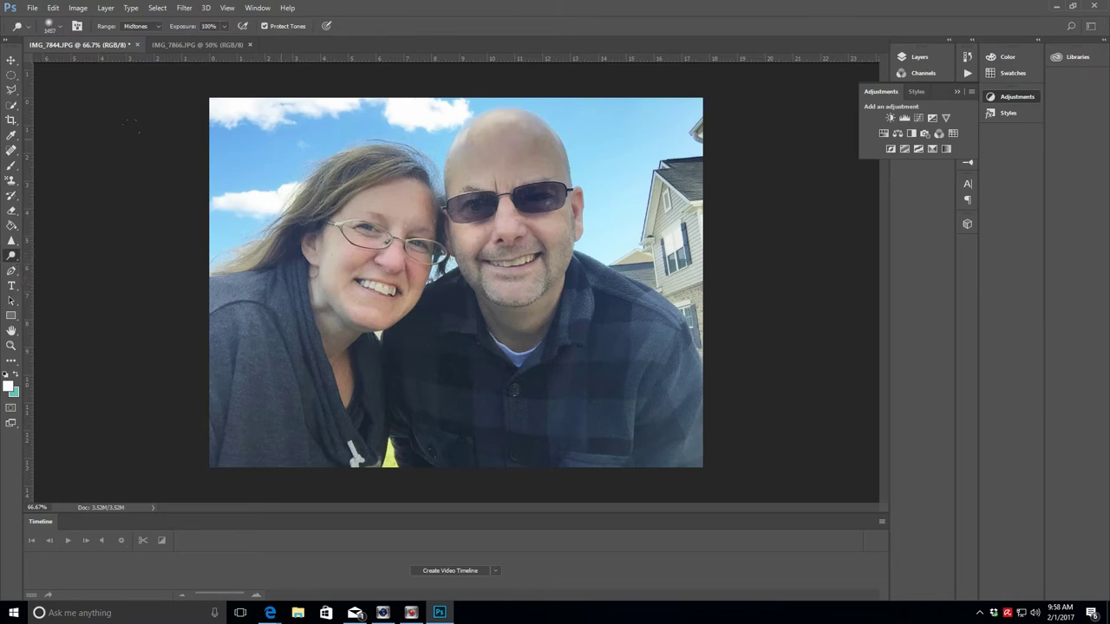
pyautogui.click(59, 27)
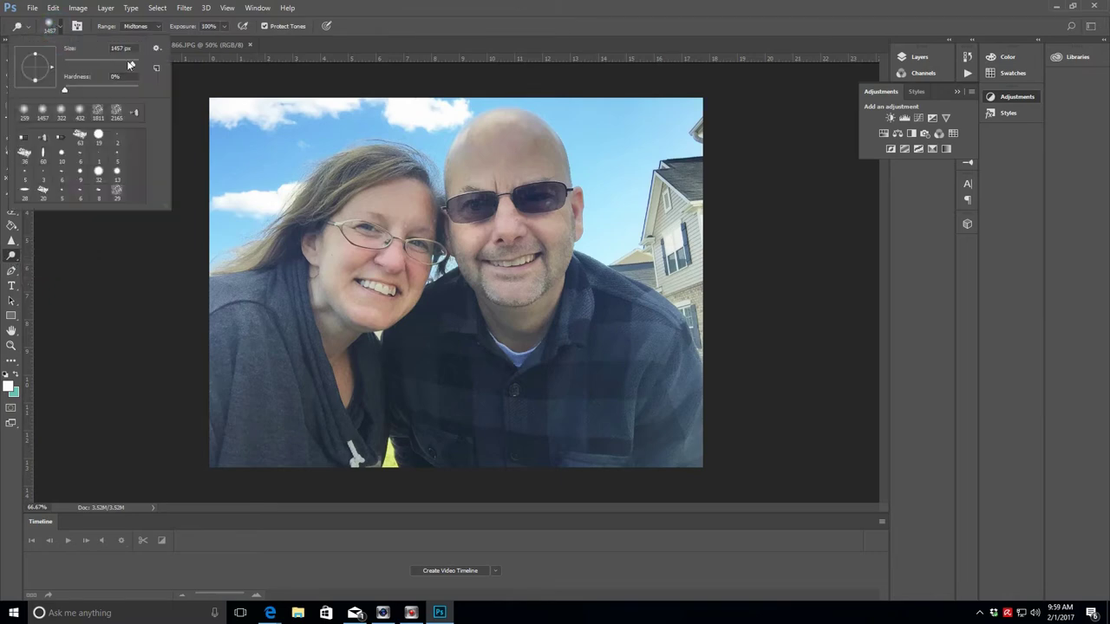
pyautogui.moveTo(130, 65); pyautogui.dragTo(131, 65)
pyautogui.press('Return')
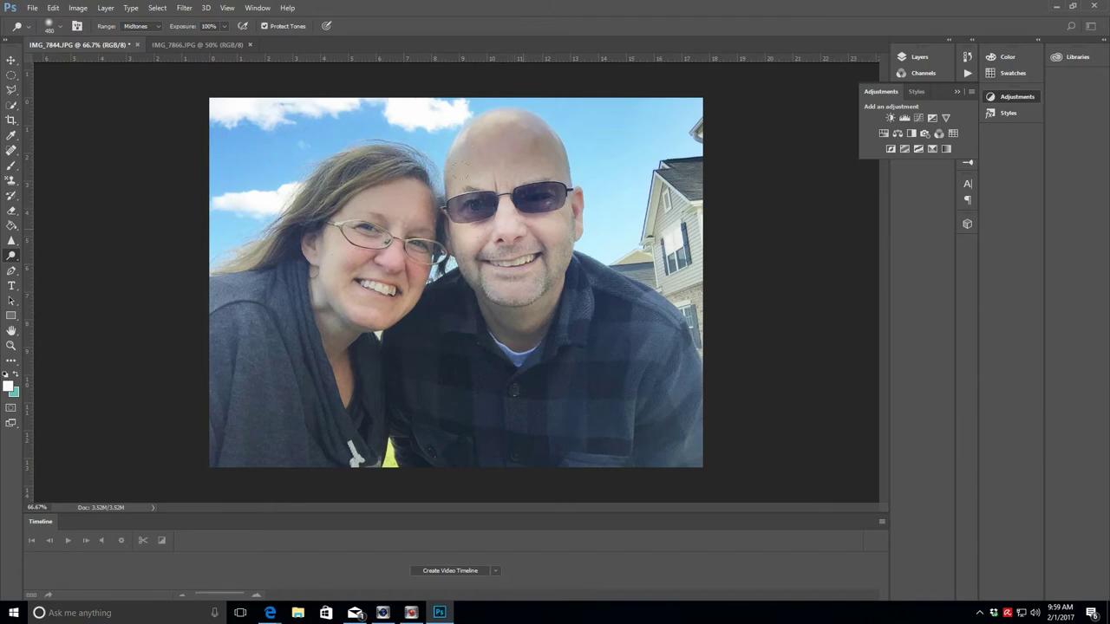
pyautogui.moveTo(607, 329)
pyautogui.mouseDown()
pyautogui.moveTo(616, 364)
pyautogui.moveTo(581, 425)
pyautogui.mouseUp()
pyautogui.moveTo(272, 345)
pyautogui.mouseDown()
pyautogui.moveTo(334, 381)
pyautogui.moveTo(336, 407)
pyautogui.mouseUp()
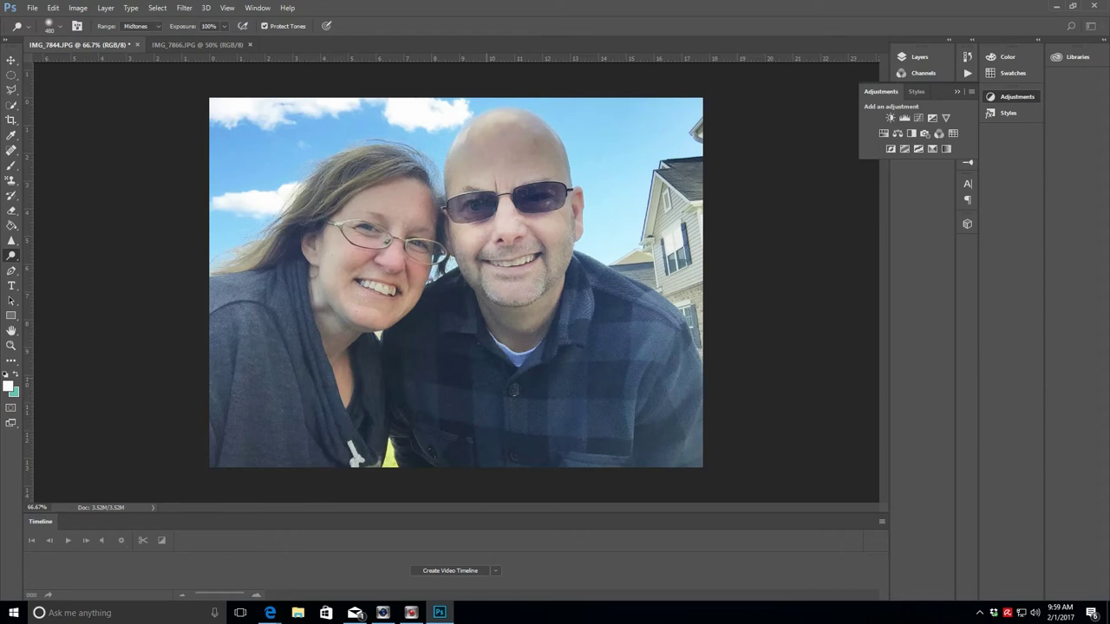
# Step: Reduce the Dodge brush to 158 px and lighten the lenses of the man's sunglasses
pyautogui.click(10, 344)
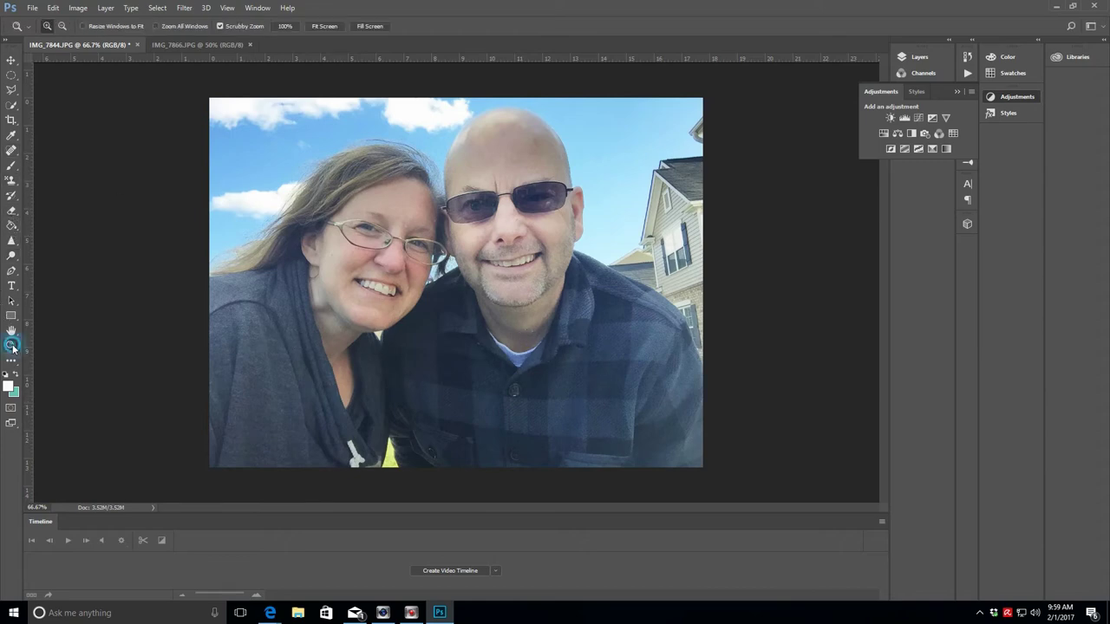
pyautogui.moveTo(517, 210); pyautogui.dragTo(517, 210)
pyautogui.scroll(3, 594, 218)
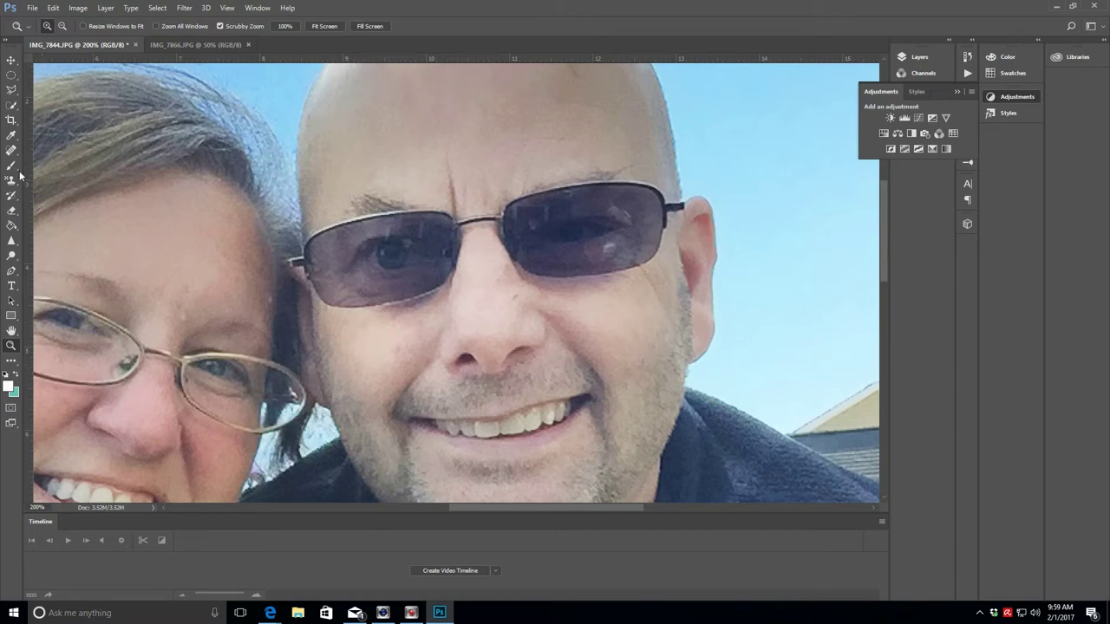
pyautogui.click(10, 254)
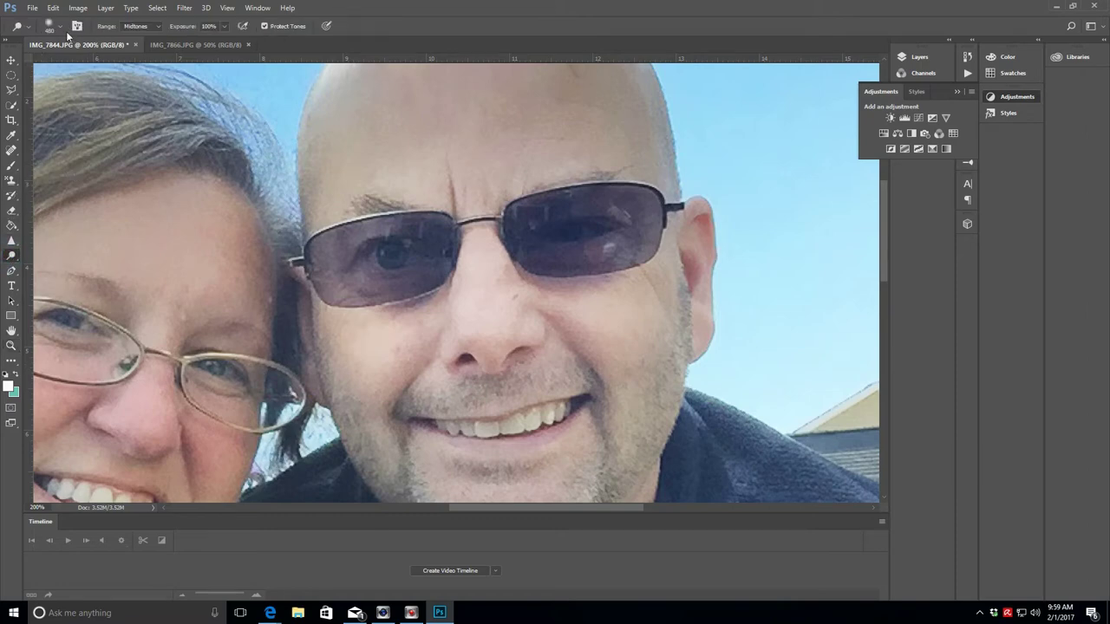
pyautogui.click(61, 27)
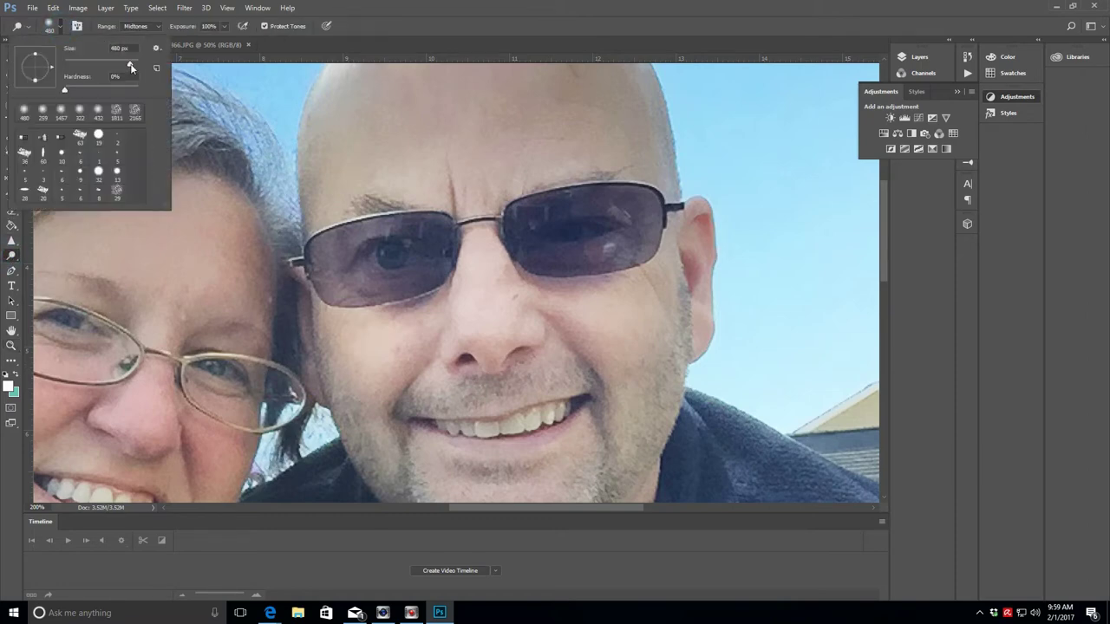
pyautogui.moveTo(131, 67); pyautogui.dragTo(112, 64)
pyautogui.press('Return')
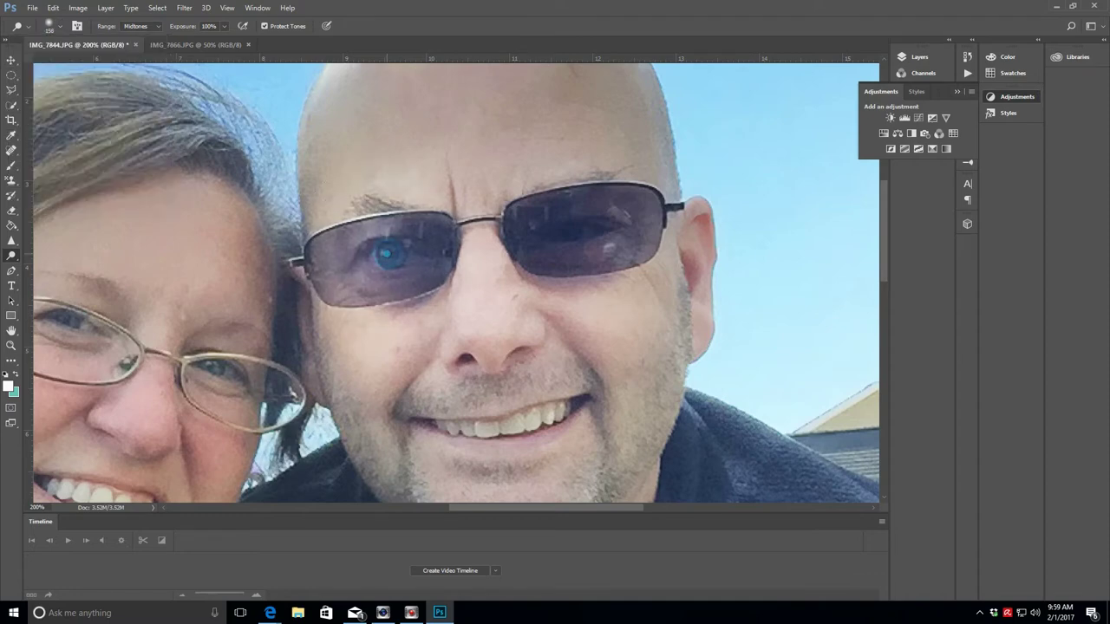
pyautogui.click(565, 218)
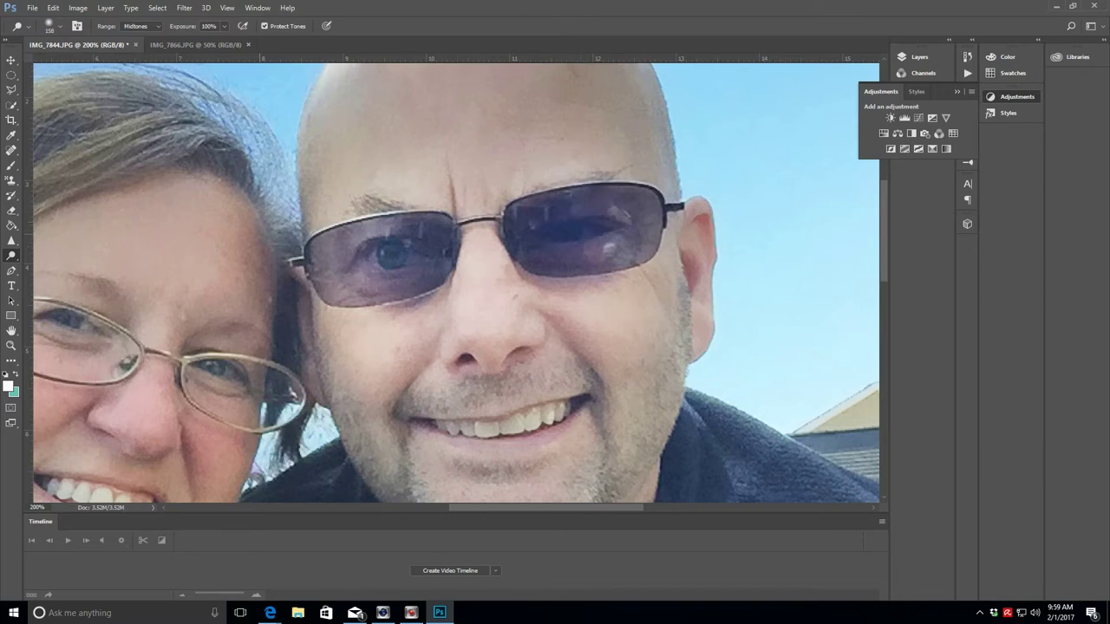
# Step: Set up a crop by W x H x Resolution with a width of 6 in and a height of 4 in
pyautogui.click(11, 345)
pyautogui.click(323, 26)
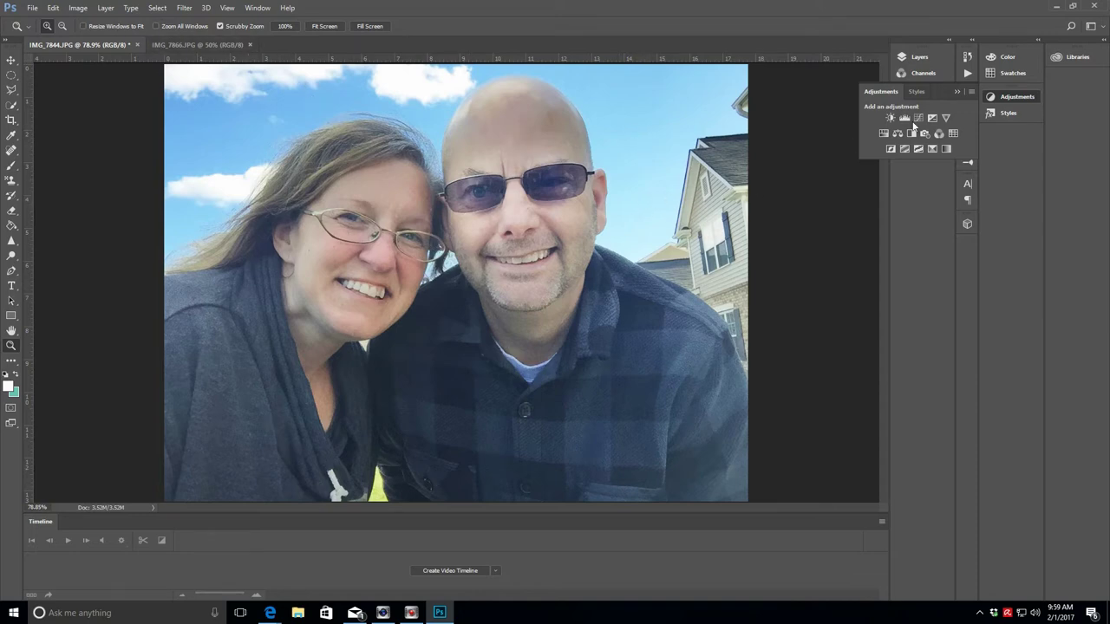
pyautogui.click(955, 92)
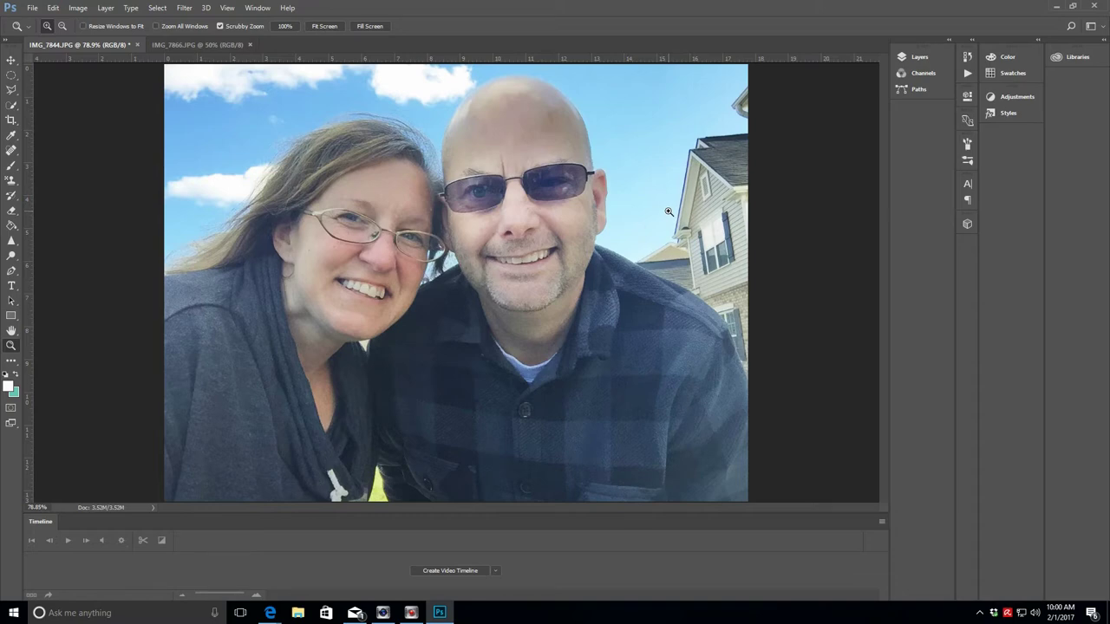
pyautogui.click(11, 120)
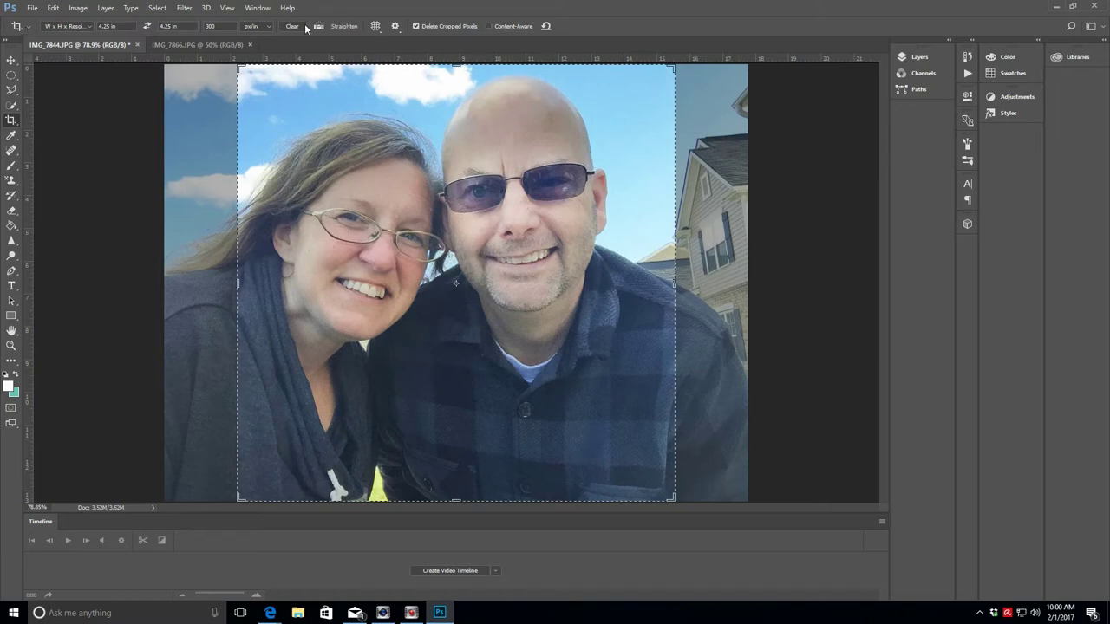
pyautogui.click(28, 28)
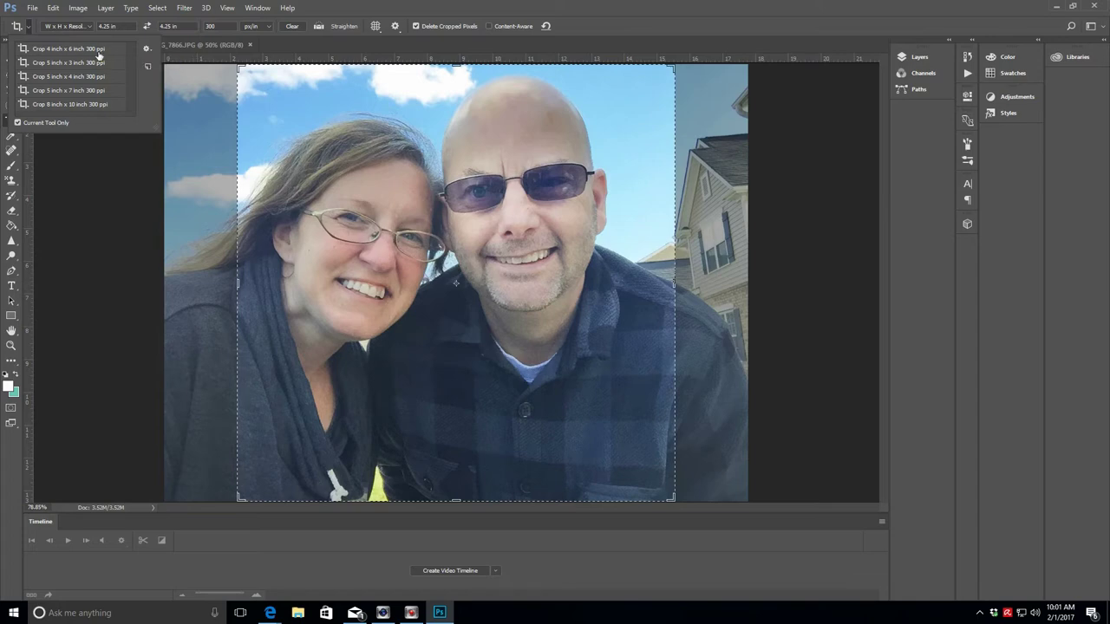
pyautogui.click(336, 10)
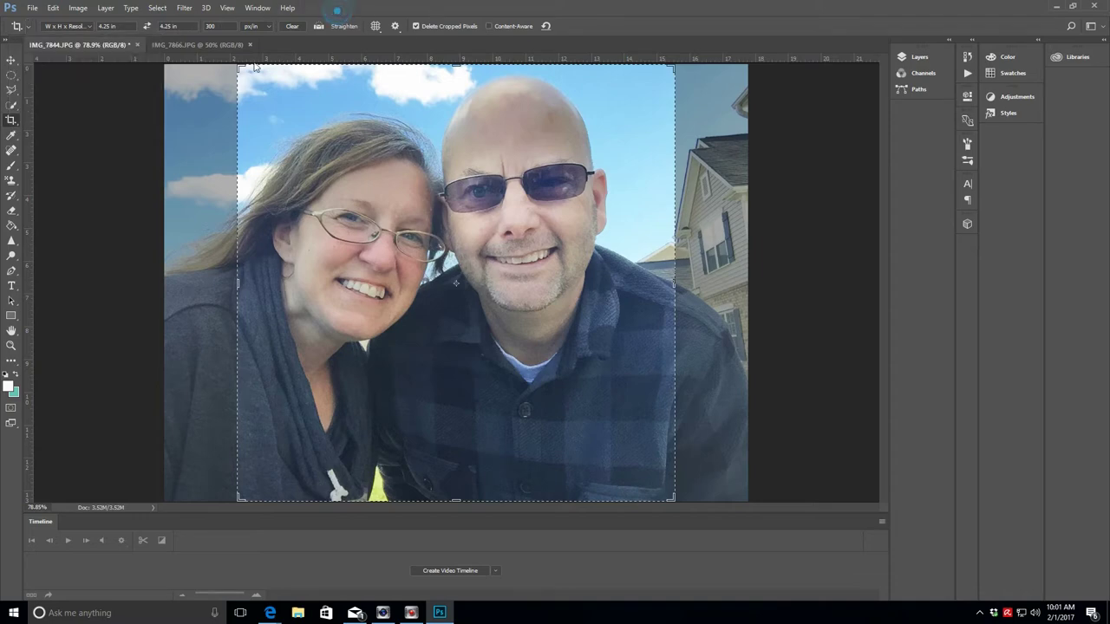
pyautogui.click(89, 25)
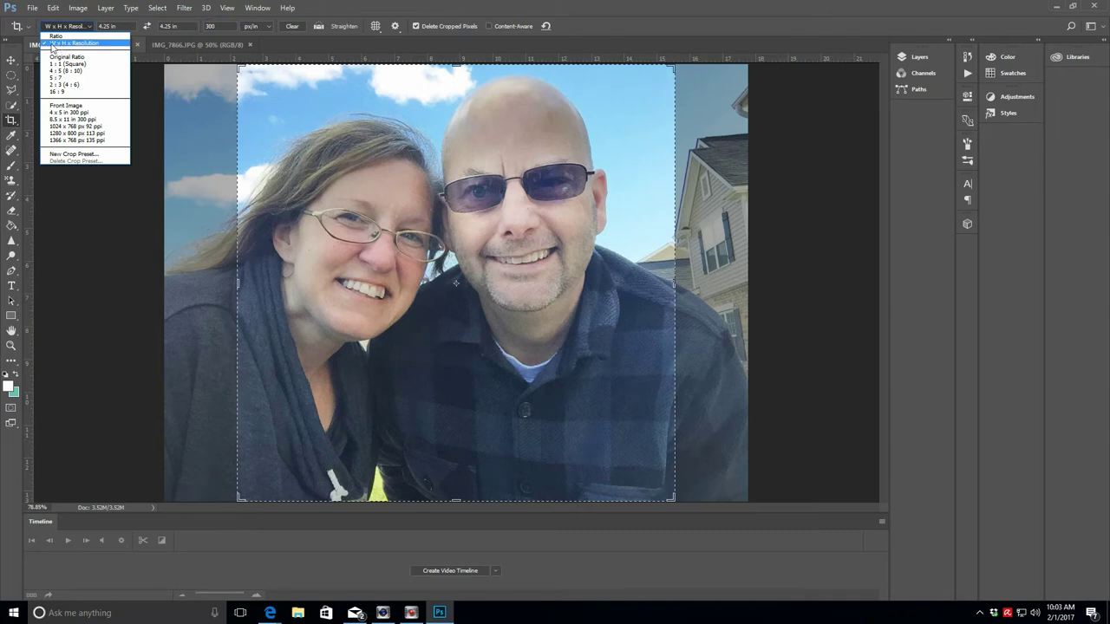
pyautogui.click(93, 45)
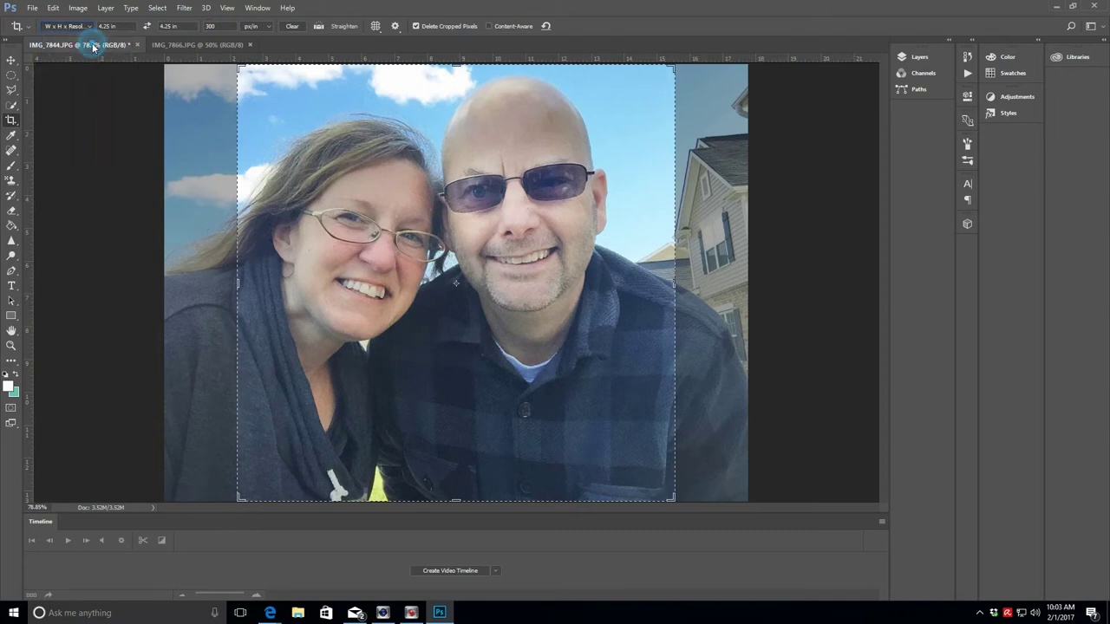
pyautogui.click(106, 26)
pyautogui.write('6in')
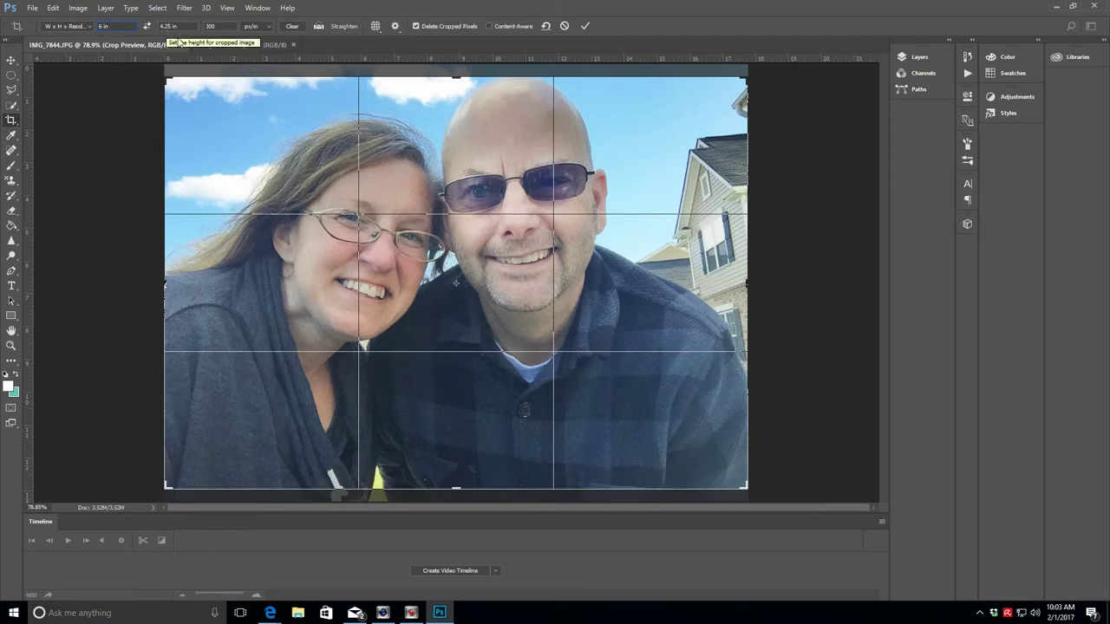
pyautogui.click(164, 26)
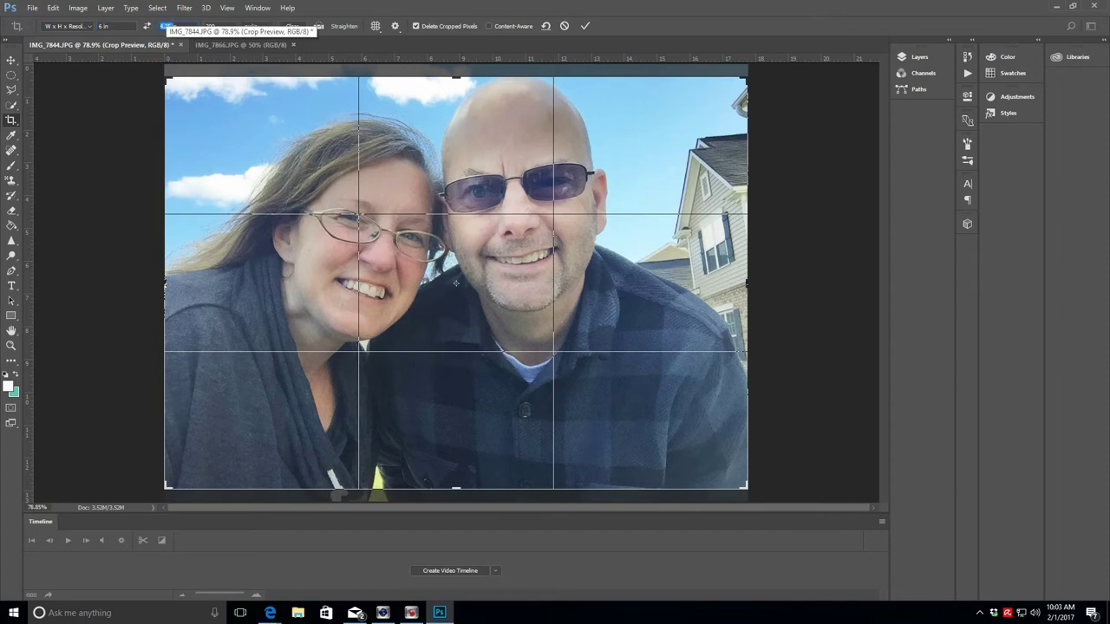
pyautogui.write('4')
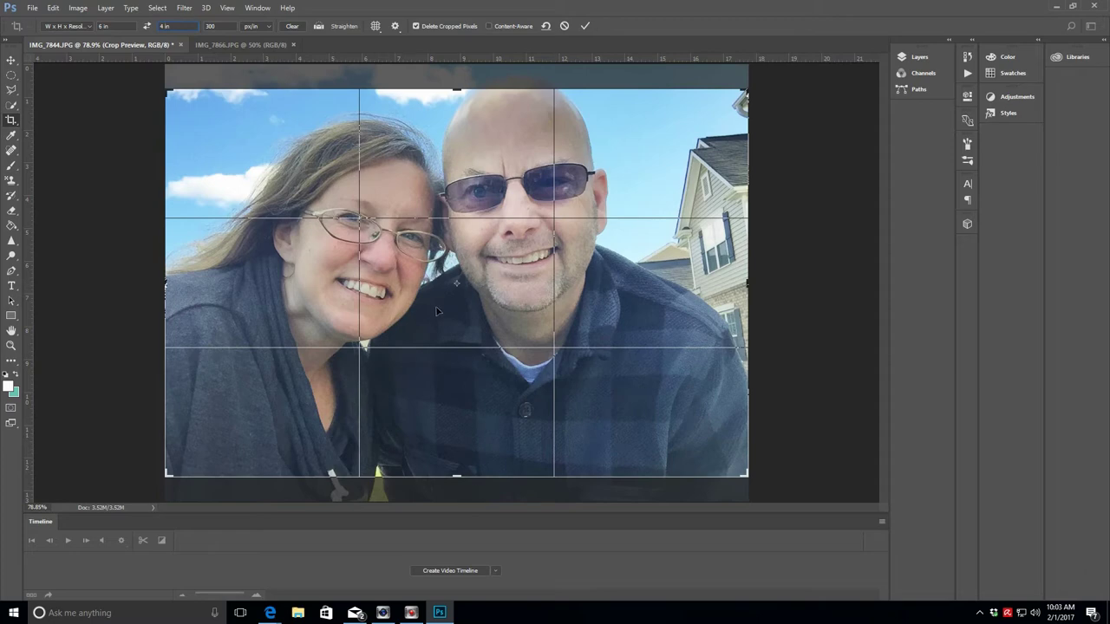
# Step: Reposition the photo inside the crop frame and resize the frame to nearly the full photo width, keeping both heads inside
pyautogui.moveTo(437, 311); pyautogui.dragTo(459, 303)
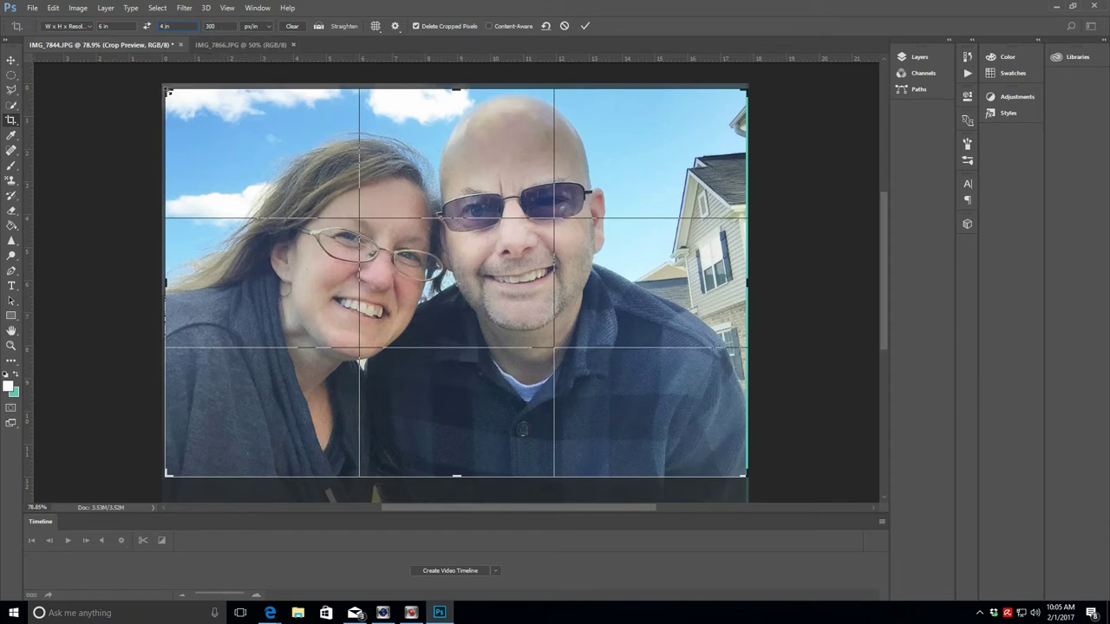
pyautogui.moveTo(168, 90); pyautogui.dragTo(201, 134)
pyautogui.moveTo(548, 349); pyautogui.dragTo(593, 399)
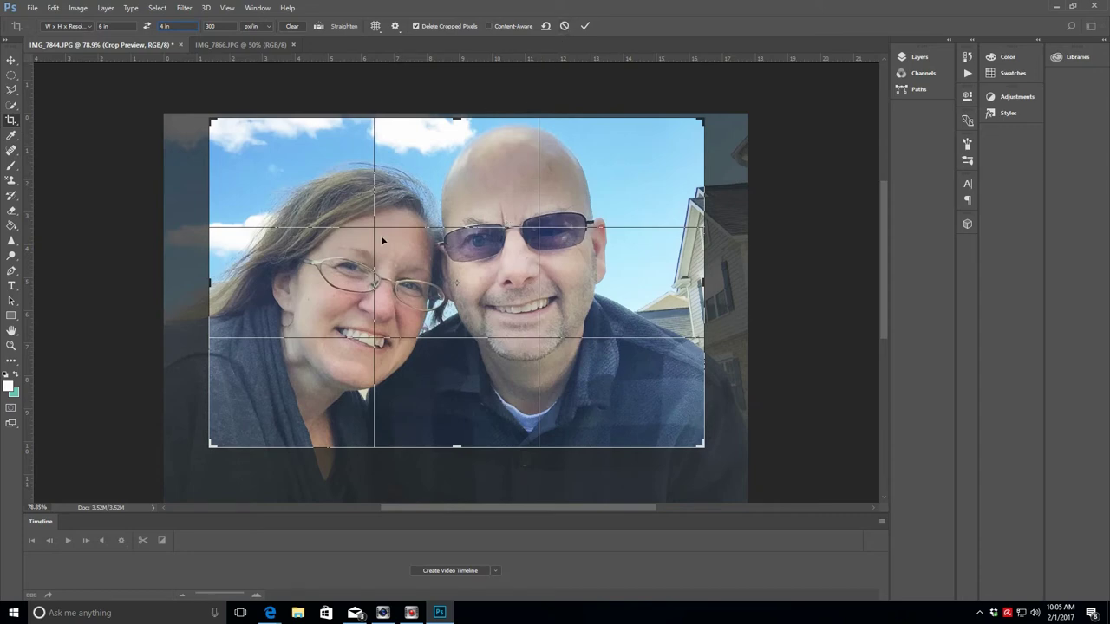
pyautogui.moveTo(210, 446); pyautogui.dragTo(189, 456)
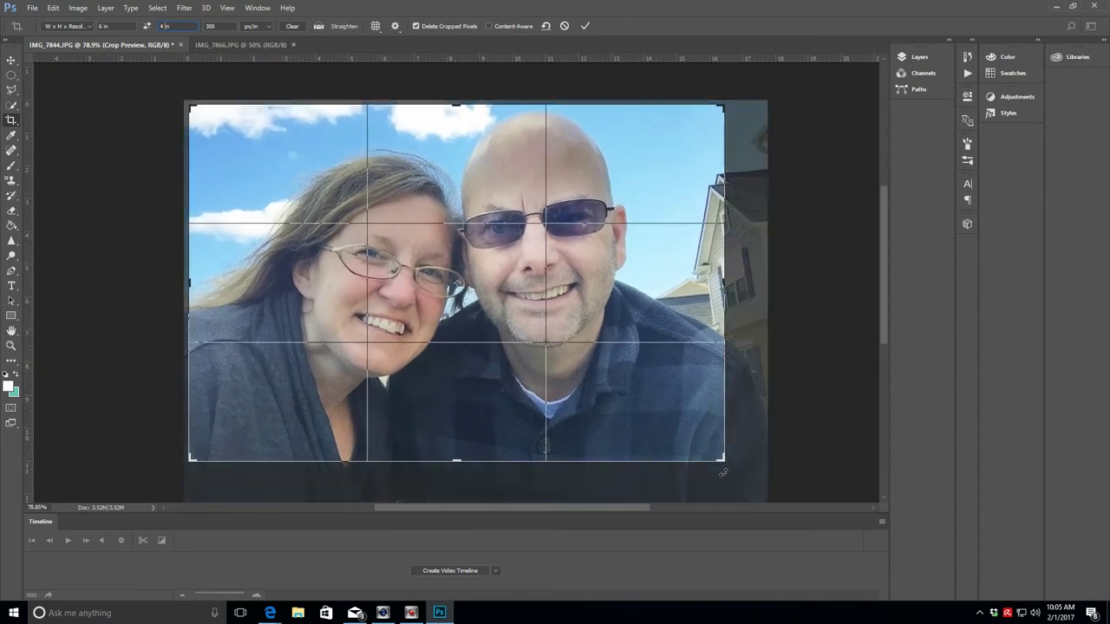
pyautogui.moveTo(722, 461)
pyautogui.mouseDown()
pyautogui.moveTo(746, 470)
pyautogui.moveTo(719, 476)
pyautogui.mouseUp()
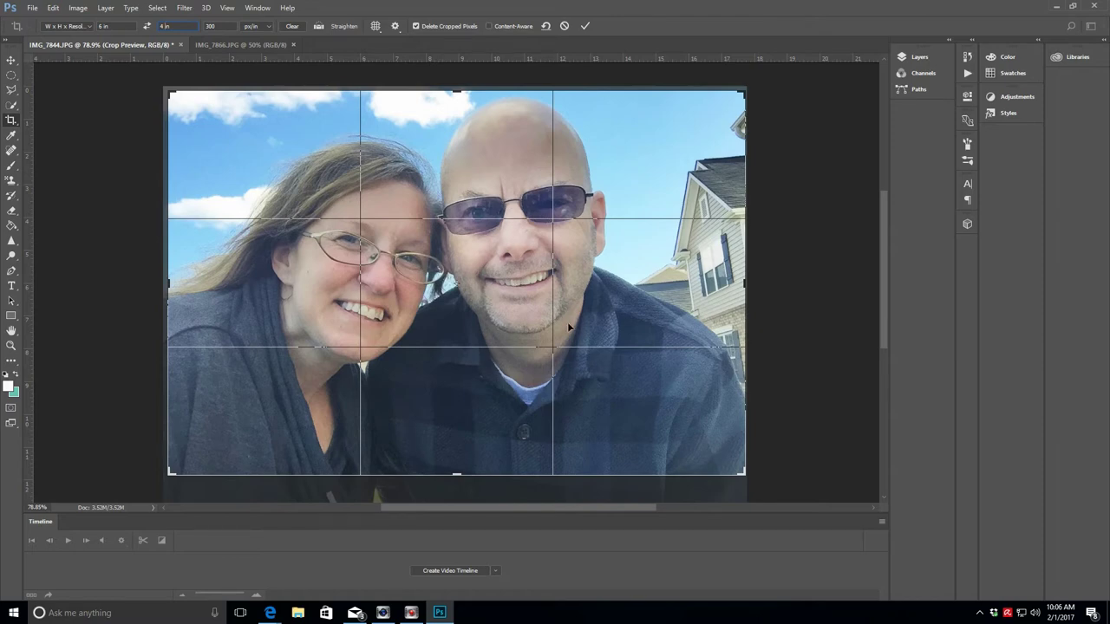
pyautogui.moveTo(531, 274); pyautogui.dragTo(532, 277)
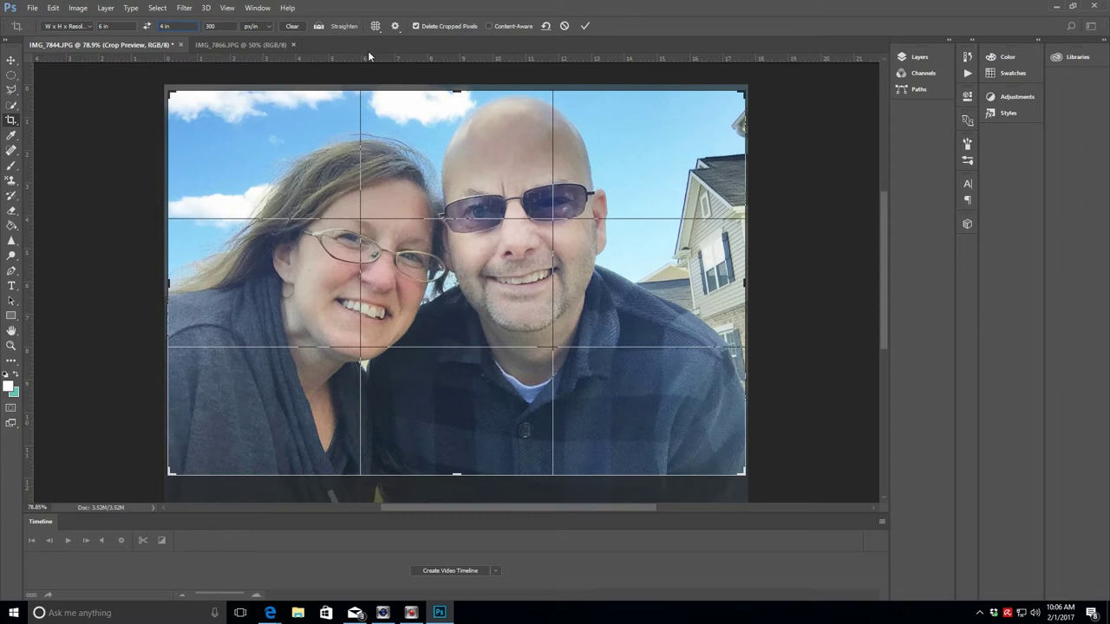
# Step: Keep the crop resolution at 300 px/in and apply the crop
pyautogui.doubleClick(217, 26)
pyautogui.click(269, 28)
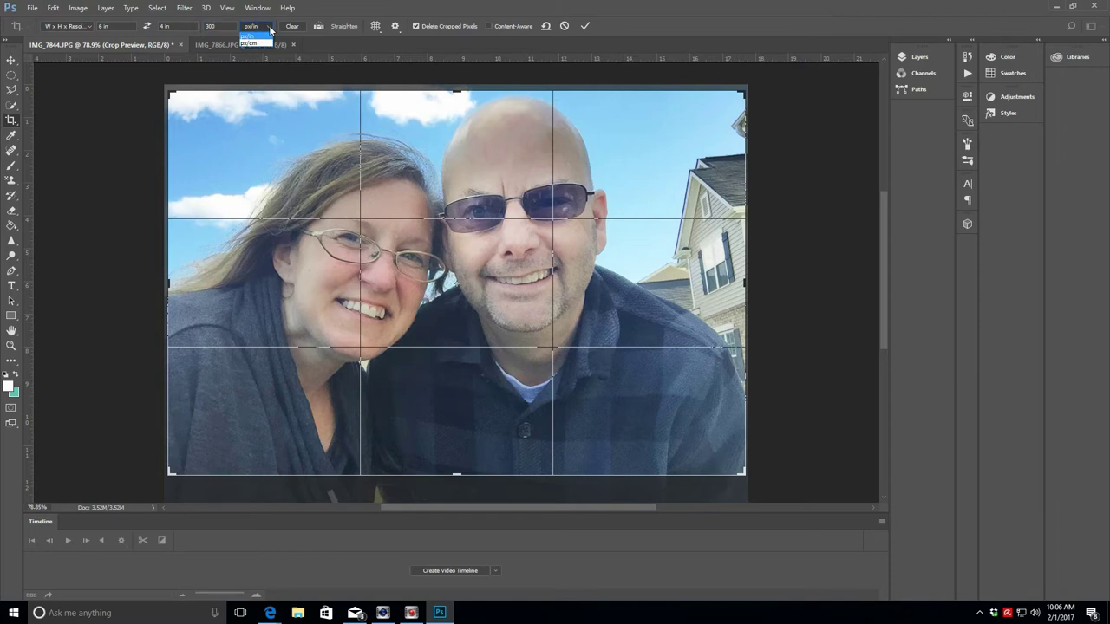
pyautogui.click(269, 30)
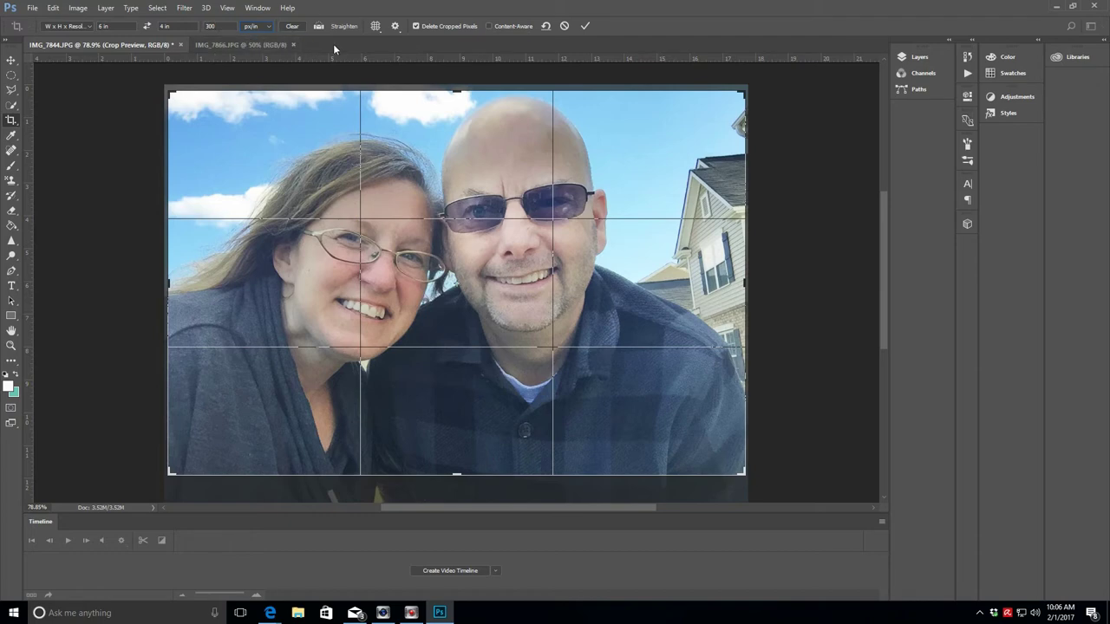
pyautogui.click(586, 27)
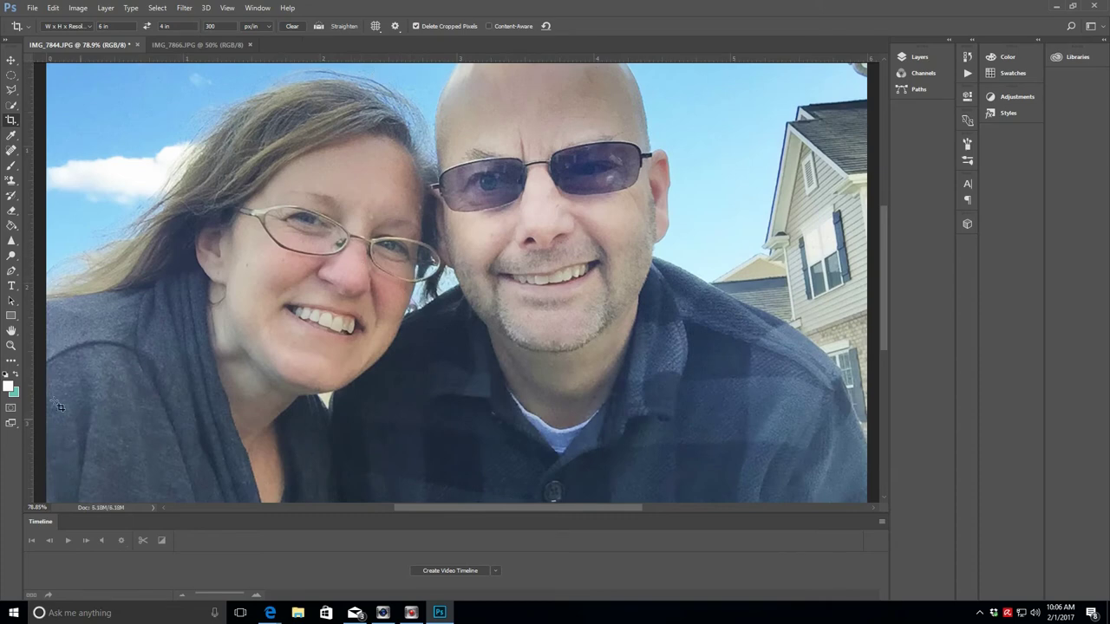
# Step: View the whole cropped photo at 50% and look through the available actions without running one
pyautogui.click(12, 345)
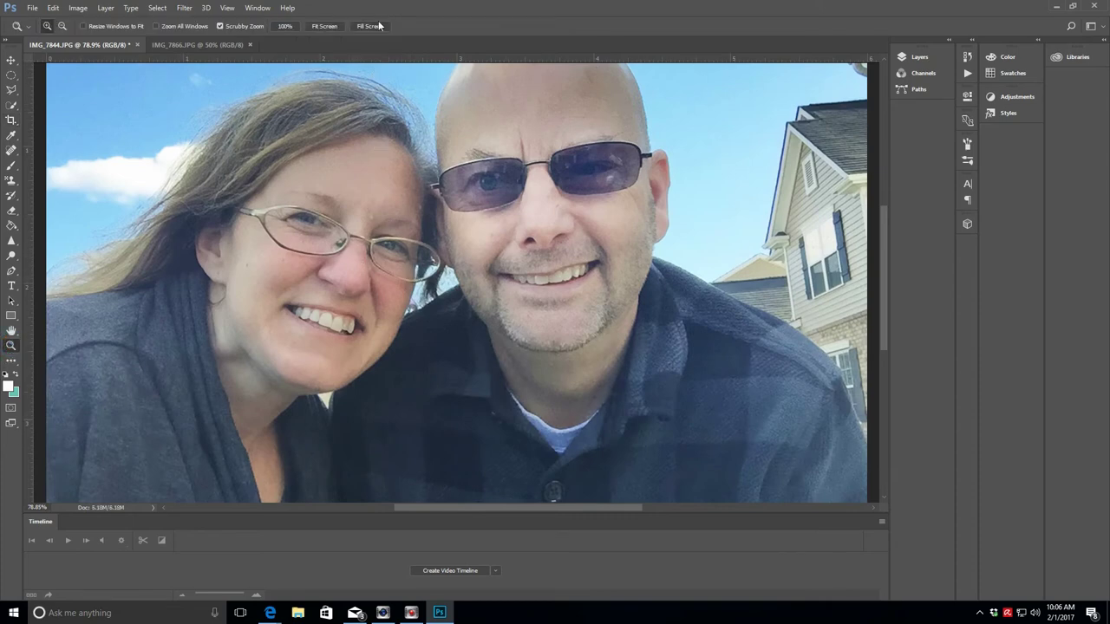
pyautogui.click(323, 27)
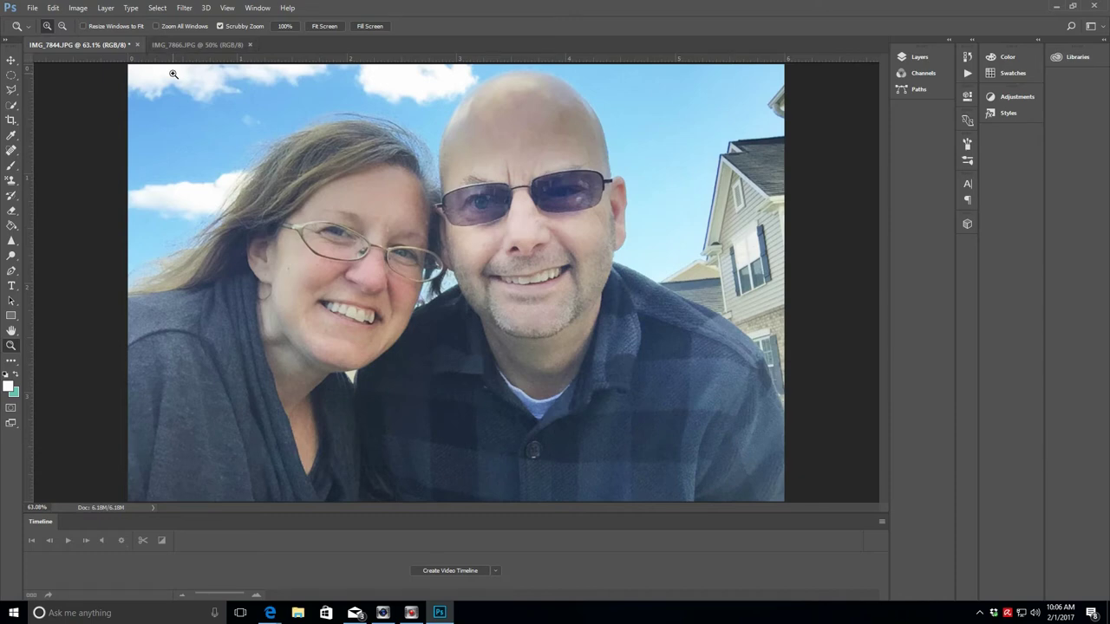
pyautogui.click(62, 28)
pyautogui.click(460, 258)
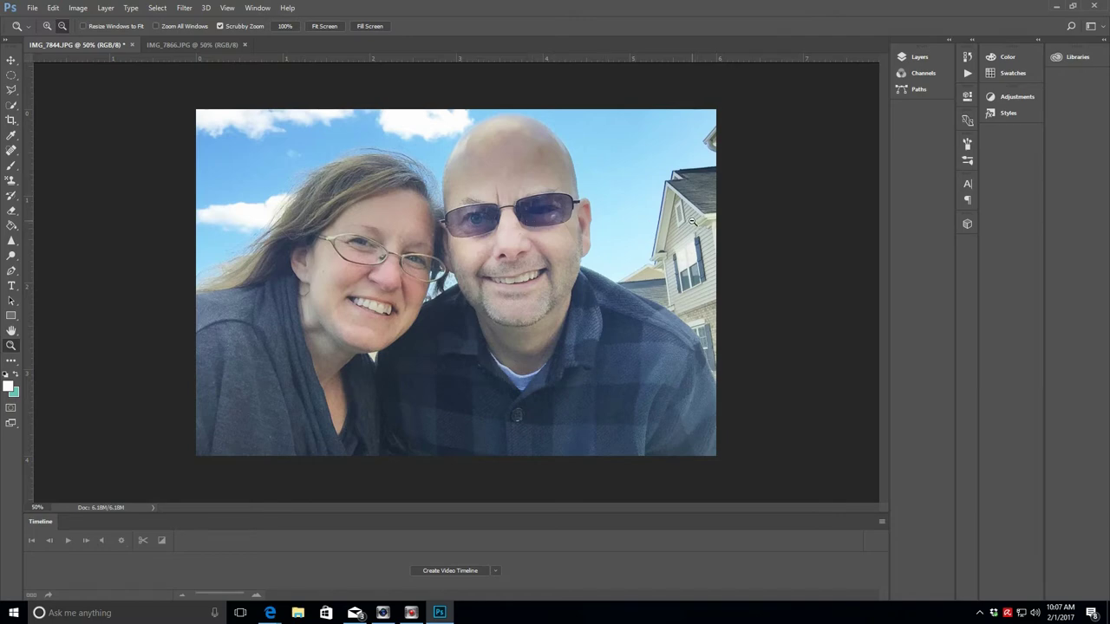
pyautogui.click(968, 74)
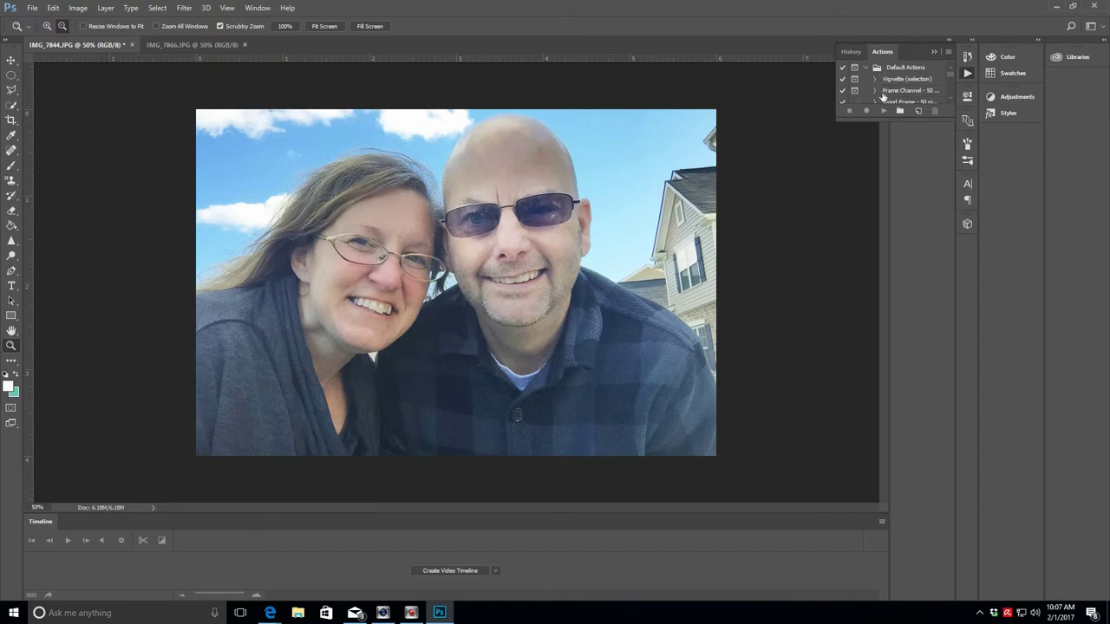
pyautogui.click(948, 71)
pyautogui.click(933, 51)
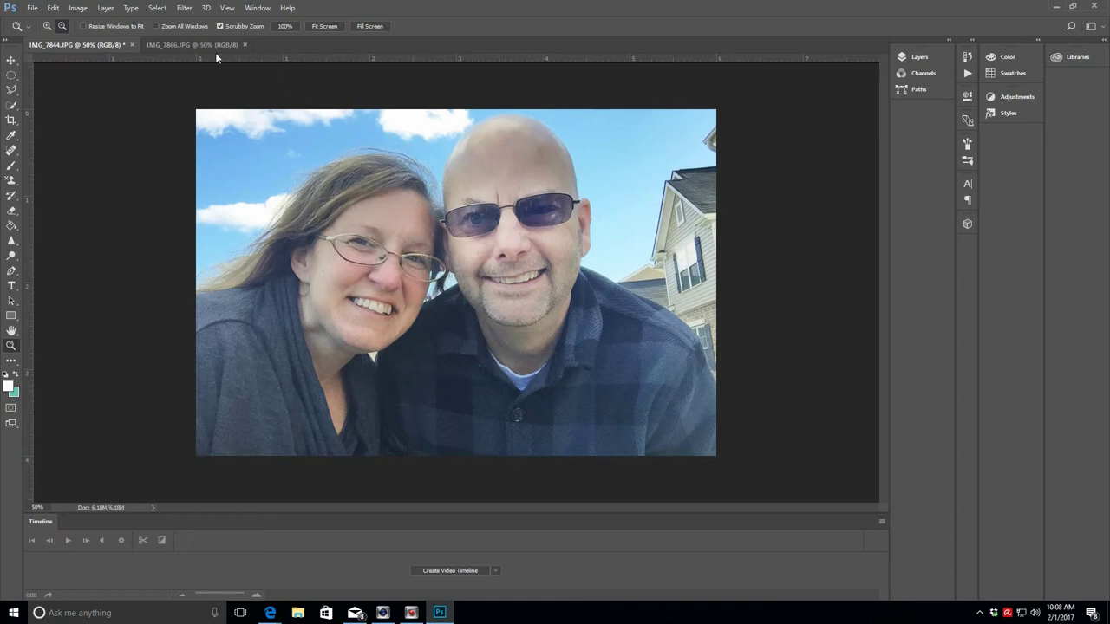
# Step: Open the Unsharp Mask filter for IMG_7844, zoom its preview out to 25% and move the dialog off part of the faces
pyautogui.click(185, 9)
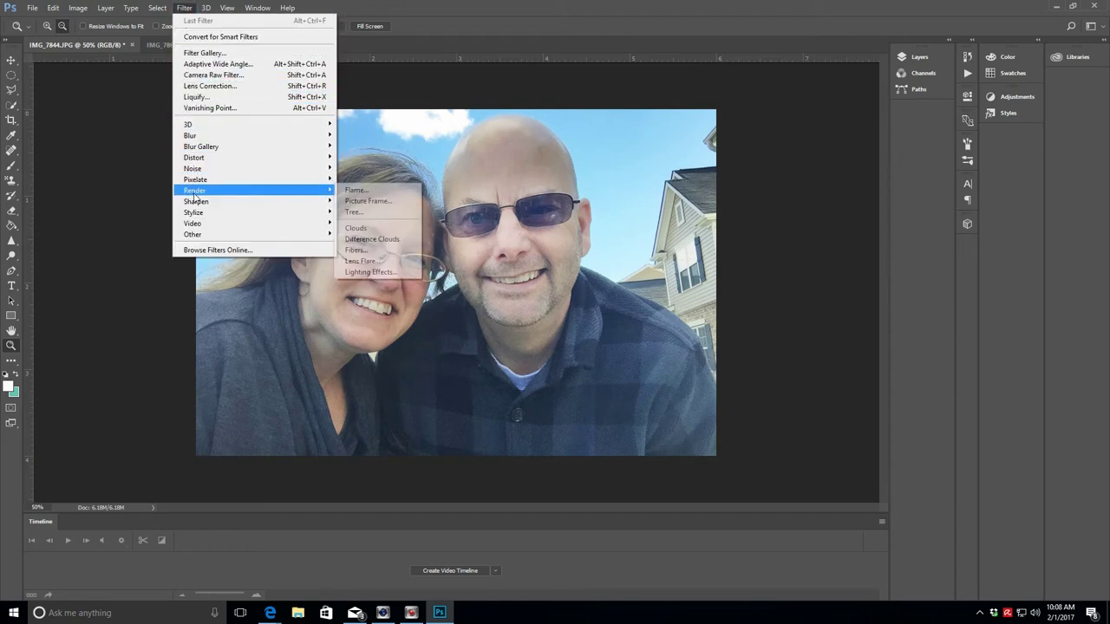
pyautogui.moveTo(196, 205)
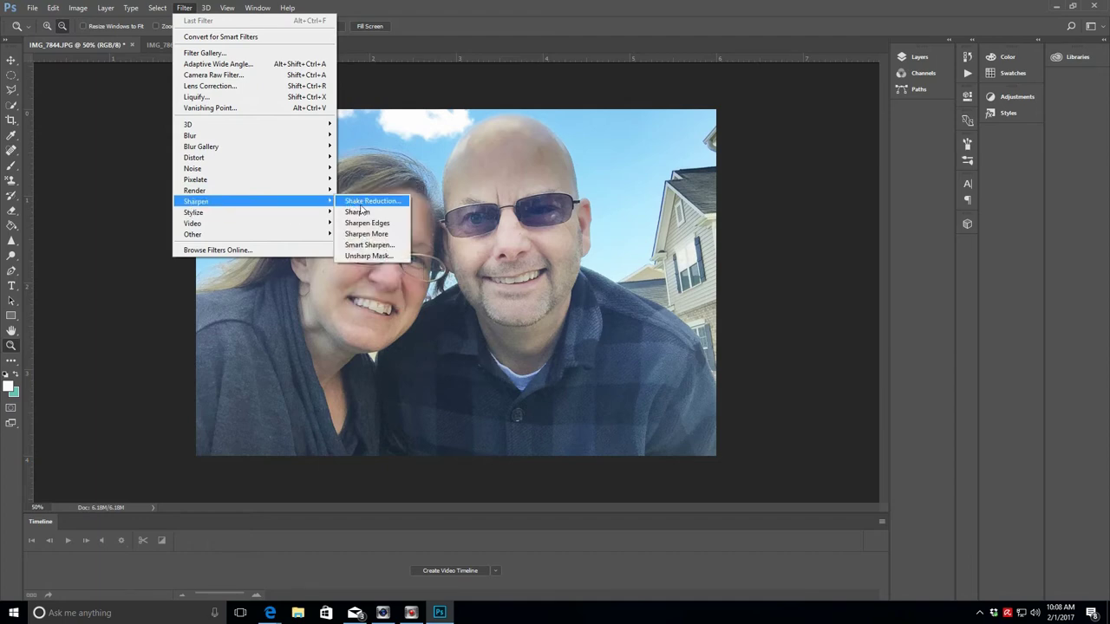
pyautogui.click(363, 258)
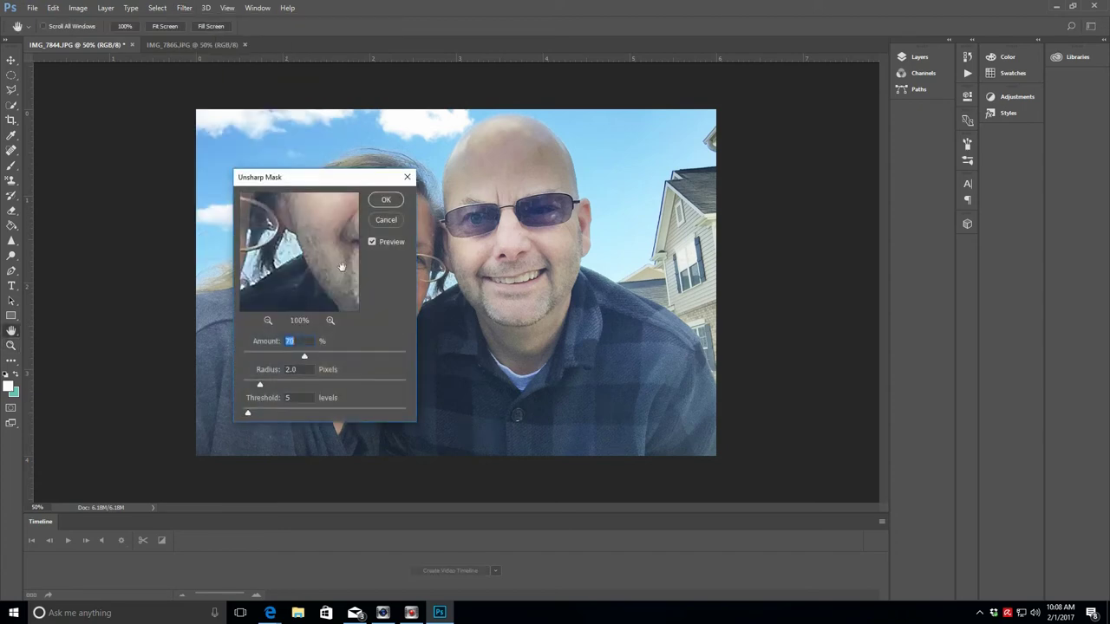
pyautogui.click(268, 320)
pyautogui.click(268, 320)
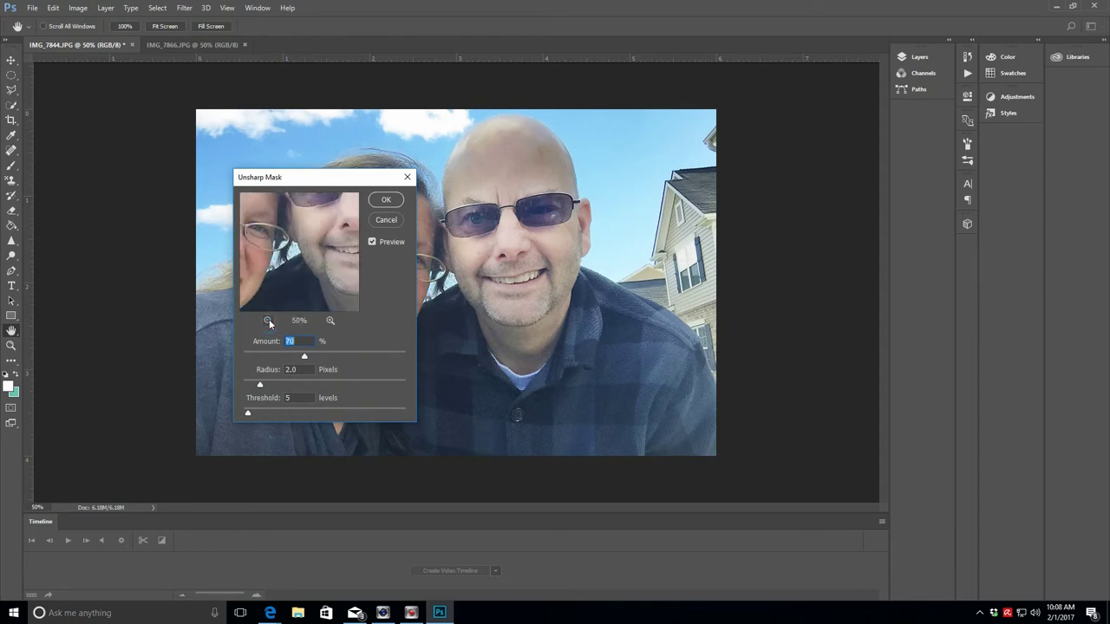
pyautogui.click(268, 320)
pyautogui.click(268, 320)
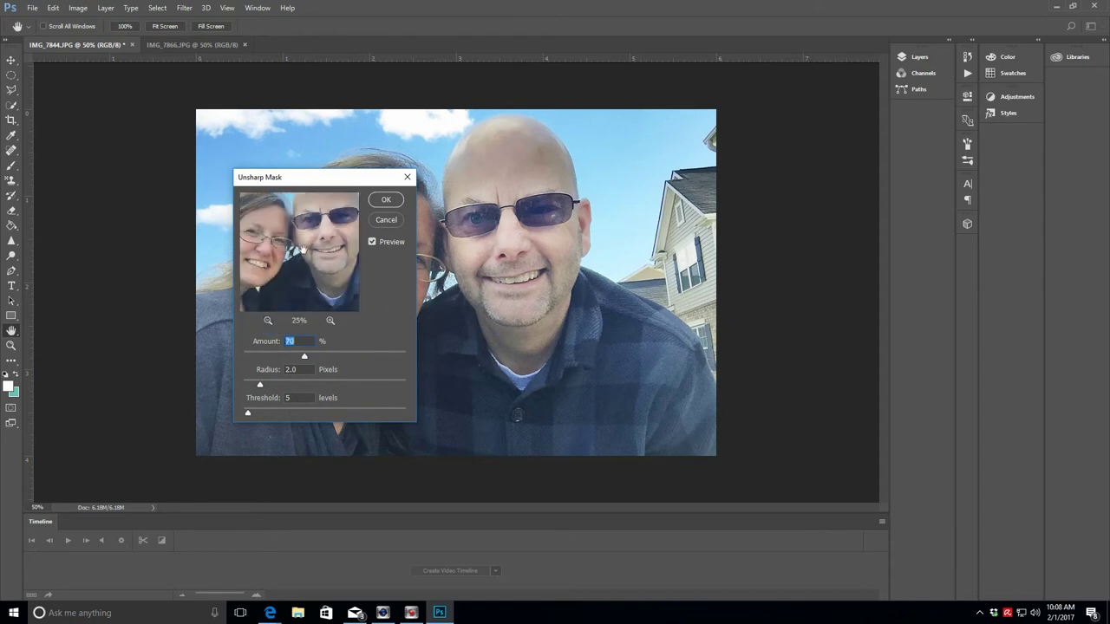
pyautogui.moveTo(341, 184); pyautogui.dragTo(304, 169)
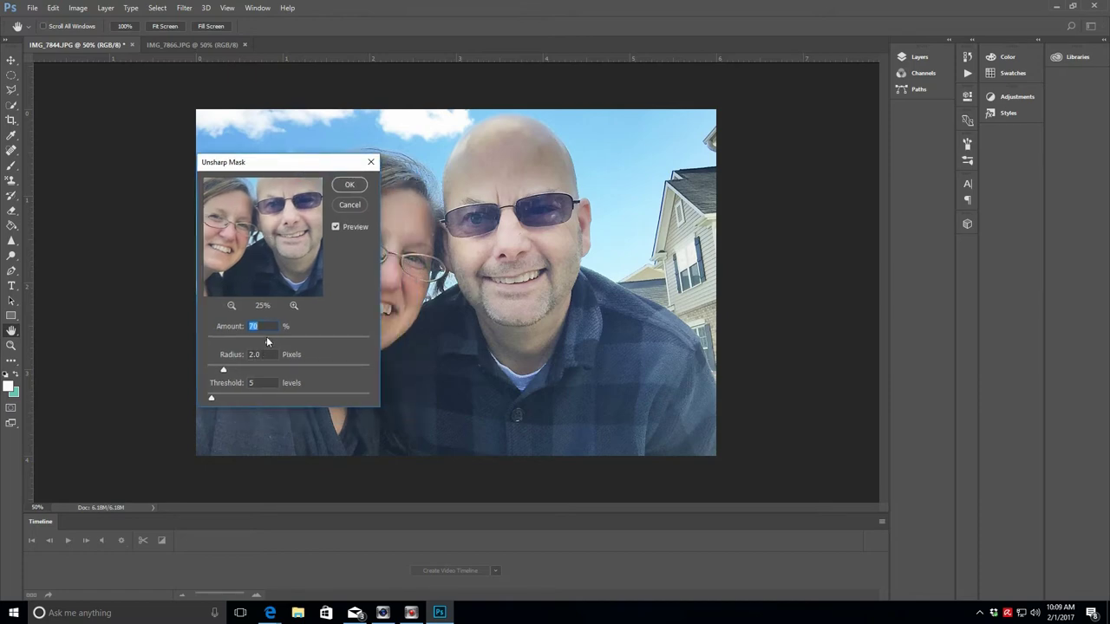
# Step: Try much stronger sharpening values, and settle on an Unsharp Mask amount of 71% and a radius of 2.0 pixels
pyautogui.moveTo(268, 340); pyautogui.dragTo(355, 343)
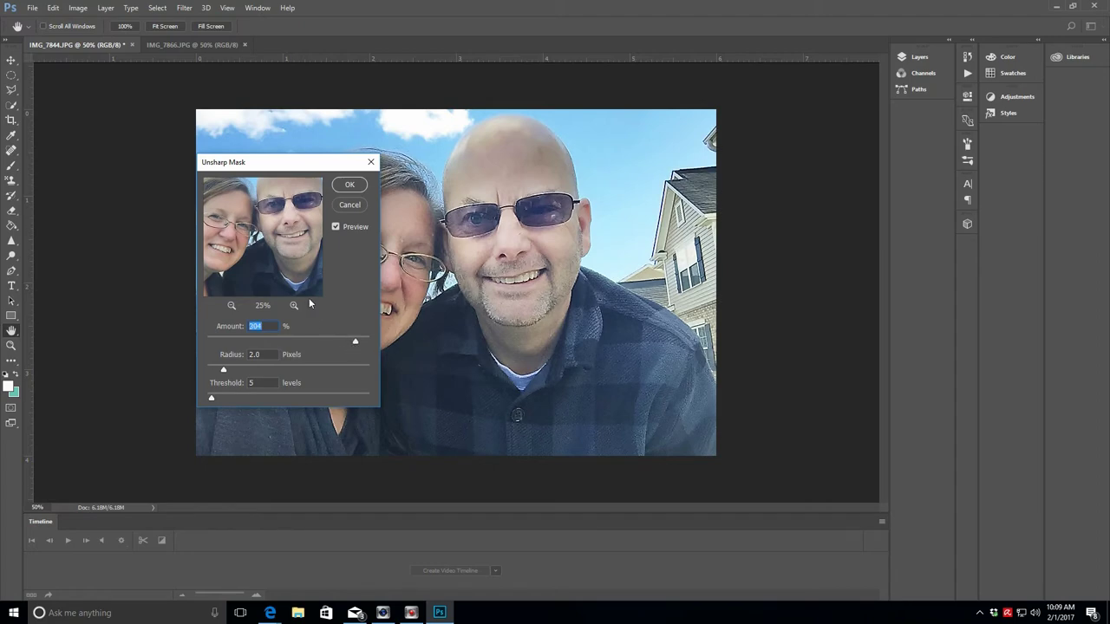
pyautogui.moveTo(354, 343); pyautogui.dragTo(268, 343)
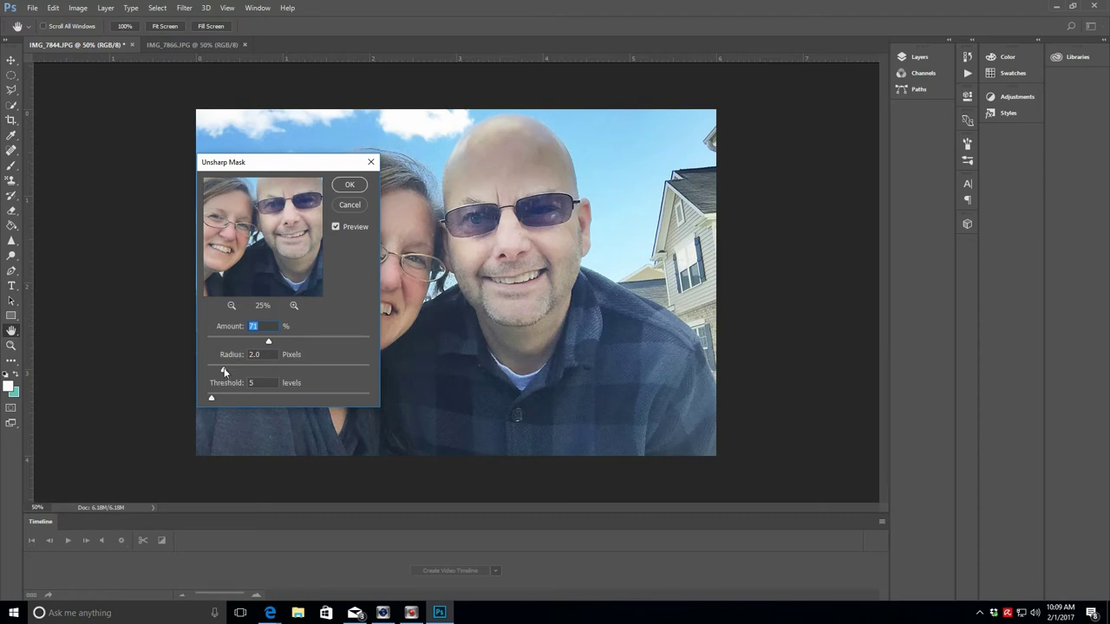
pyautogui.moveTo(224, 372); pyautogui.dragTo(337, 371)
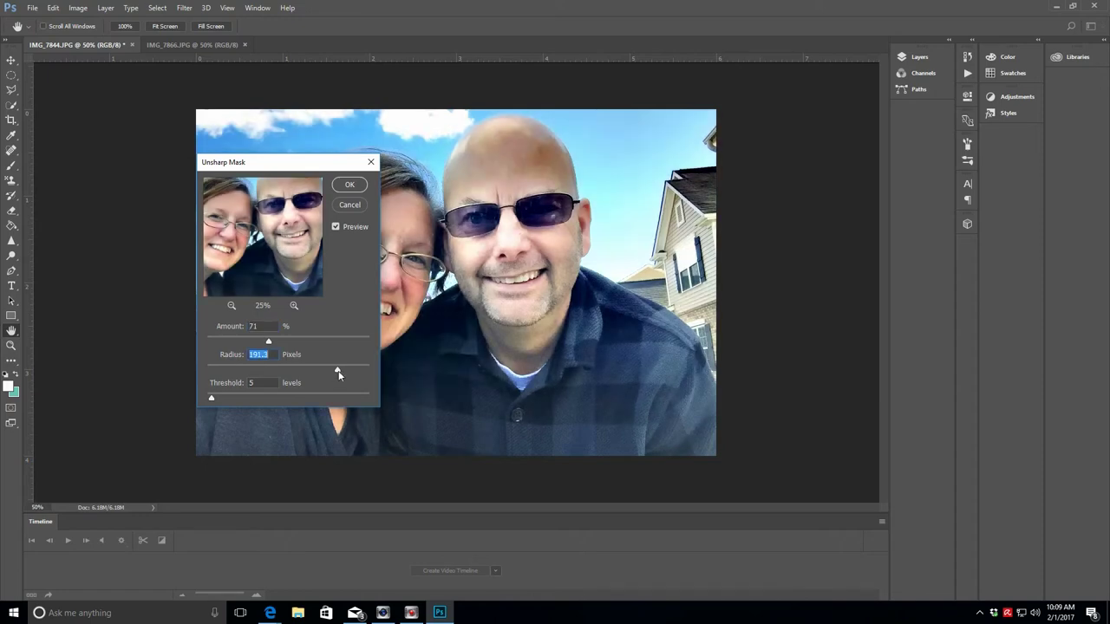
pyautogui.moveTo(337, 371); pyautogui.dragTo(226, 367)
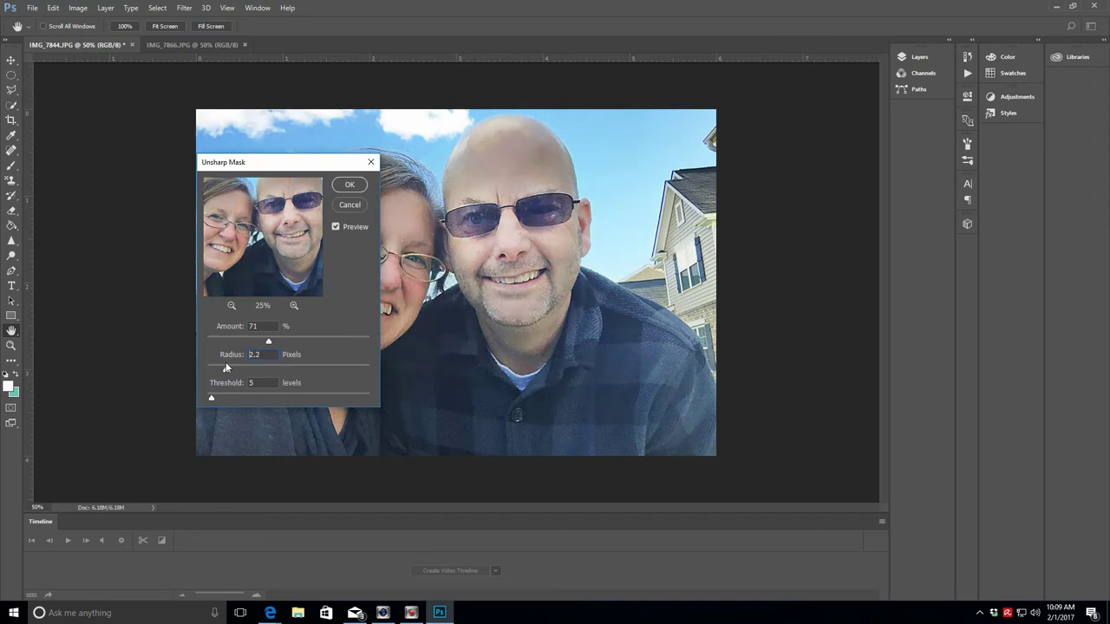
pyautogui.moveTo(224, 368); pyautogui.dragTo(223, 367)
# Step: Set the Unsharp Mask threshold to 15 levels, compare the photo with the preview off and on, and apply the filter
pyautogui.moveTo(210, 399); pyautogui.dragTo(353, 398)
pyautogui.moveTo(352, 400); pyautogui.dragTo(221, 400)
pyautogui.click(335, 229)
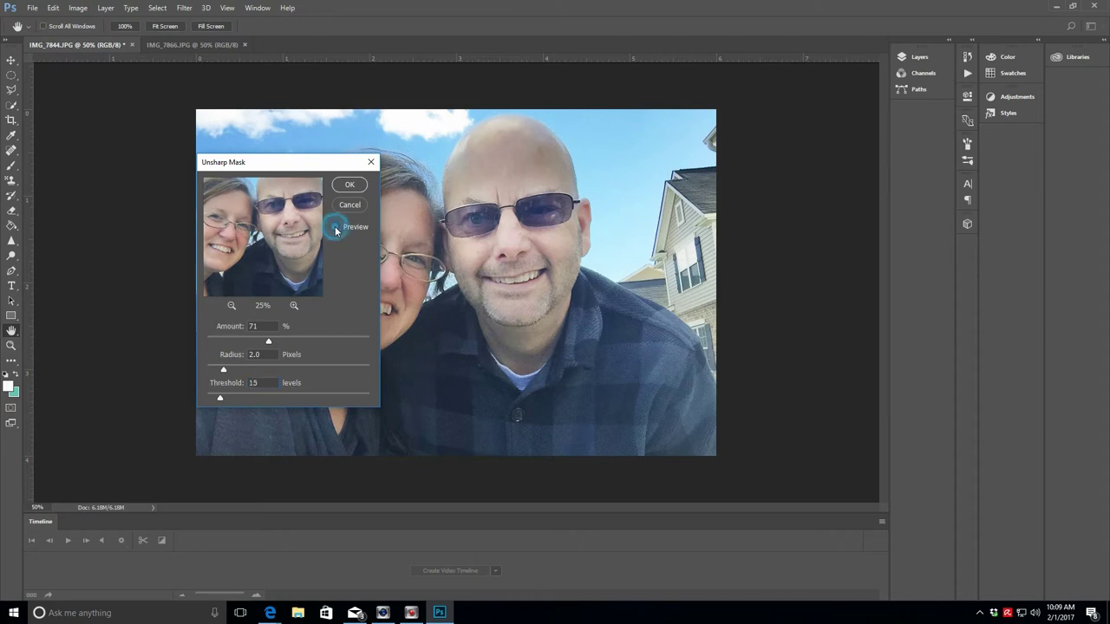
pyautogui.click(334, 227)
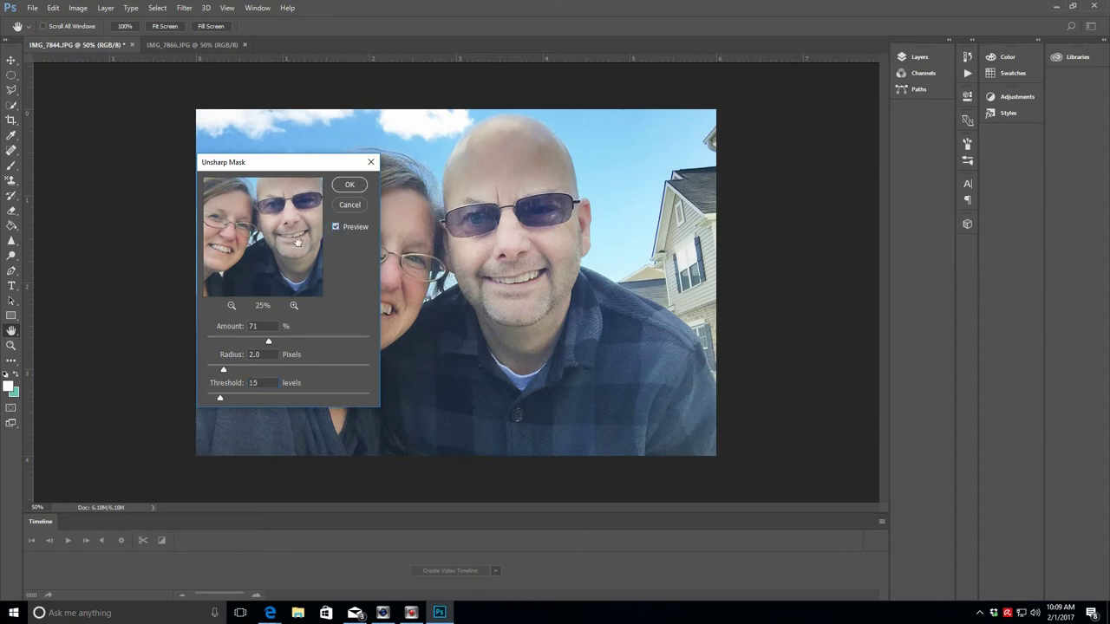
pyautogui.click(350, 187)
pyautogui.press('z')
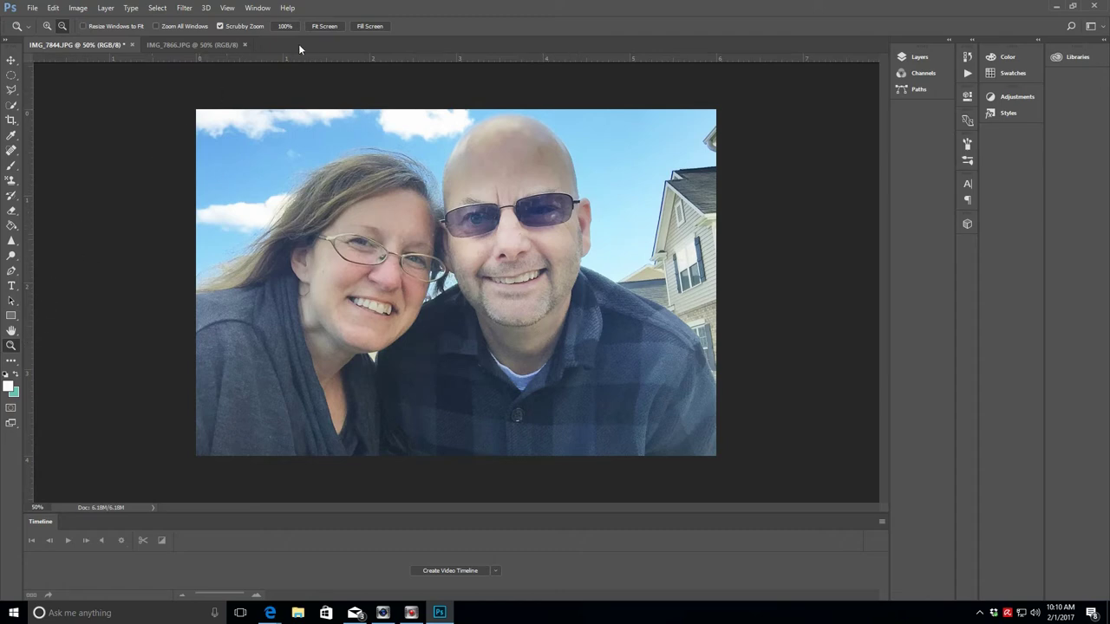
# Step: Examine the Blur, Sharpen and Smudge tools, switching to the Blur tool and back to the Sharpen tool without painting
pyautogui.click(11, 243)
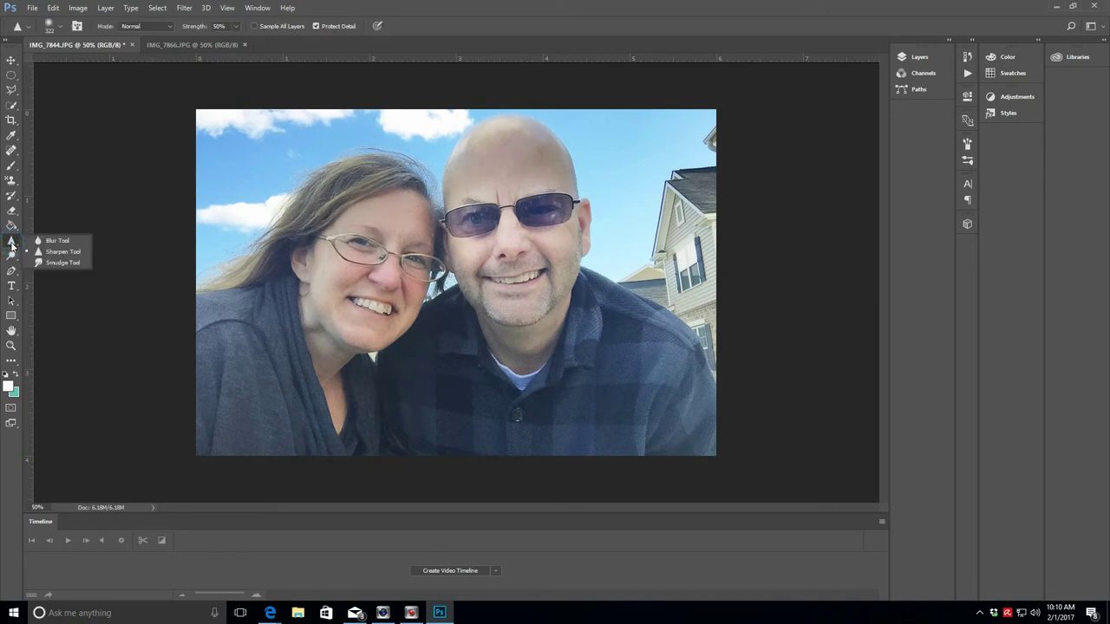
pyautogui.click(63, 252)
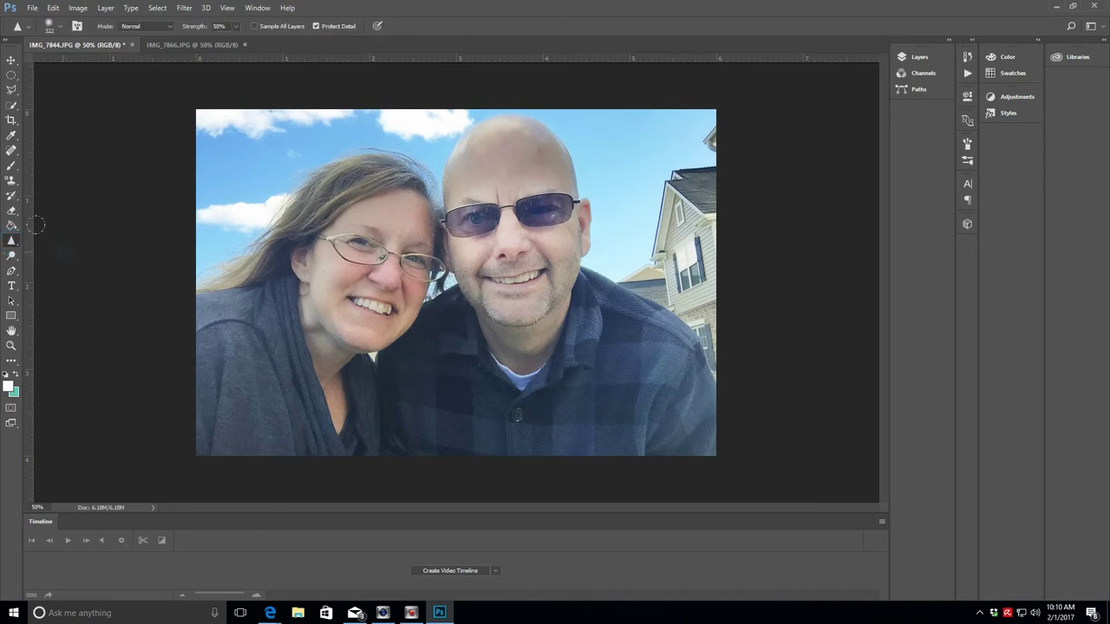
pyautogui.click(11, 244)
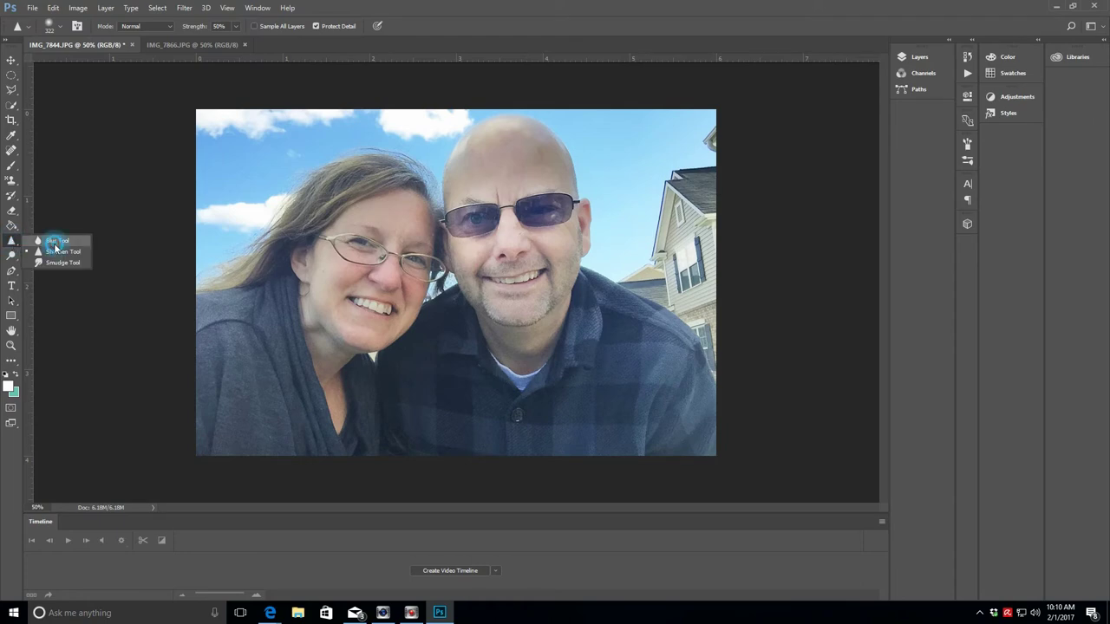
pyautogui.click(53, 240)
pyautogui.click(12, 243)
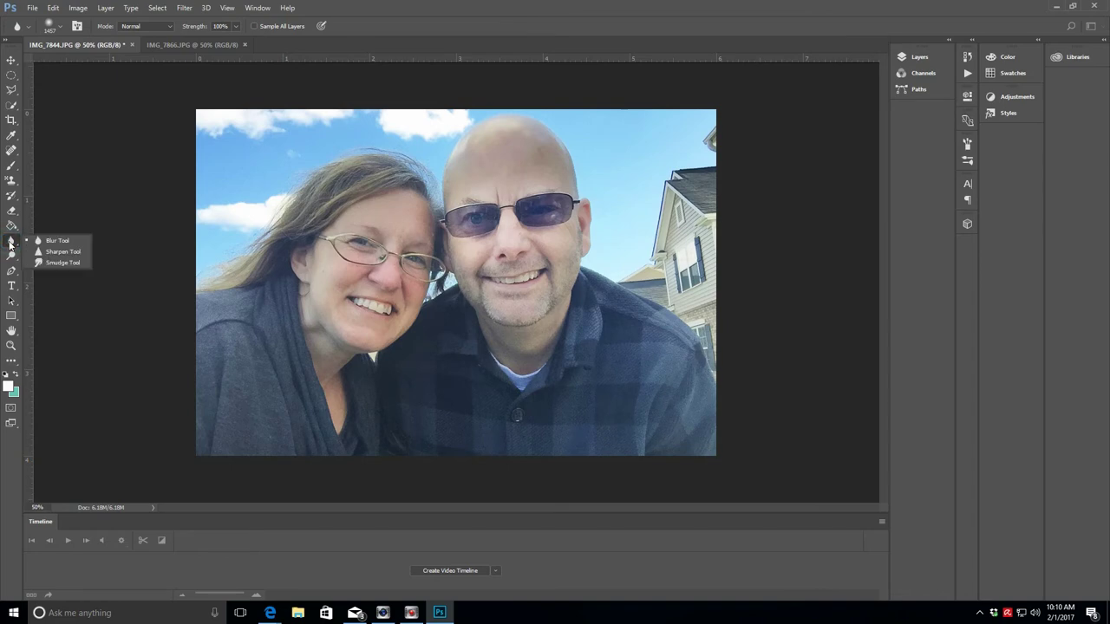
pyautogui.click(62, 252)
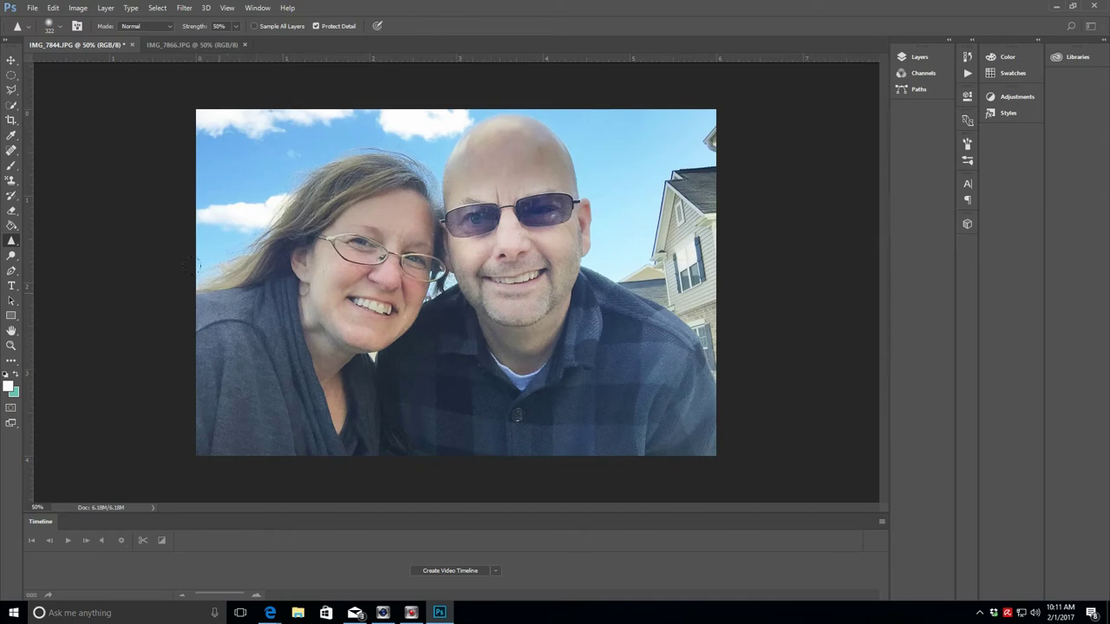
# Step: In IMG_7866, lighten both sunglass lenses with the Dodge tool on midtones at 100% exposure
pyautogui.click(173, 45)
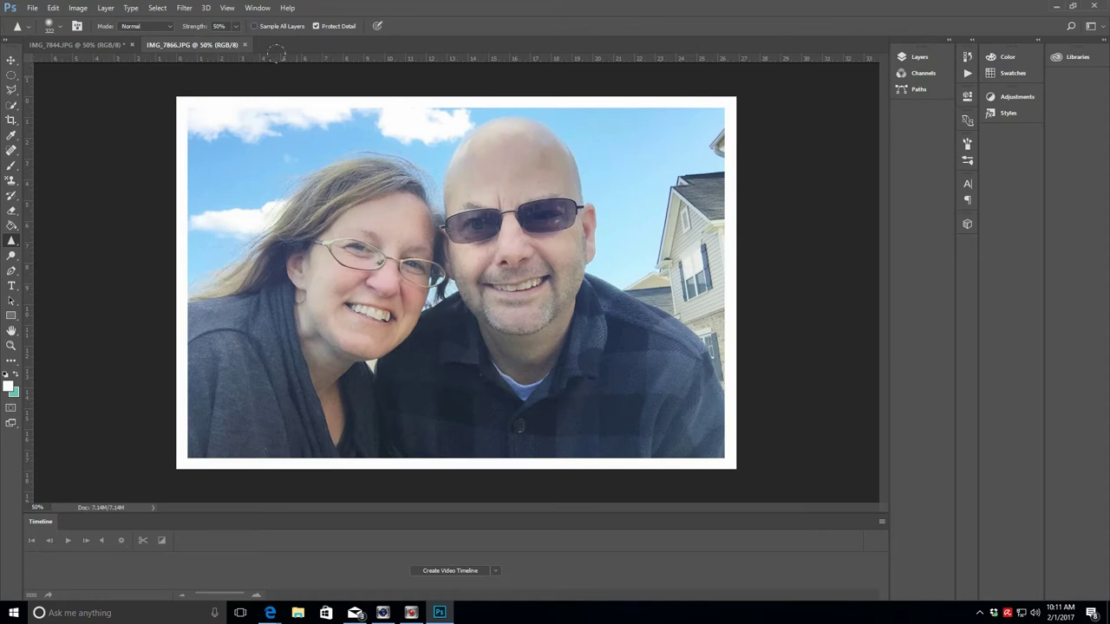
pyautogui.click(11, 60)
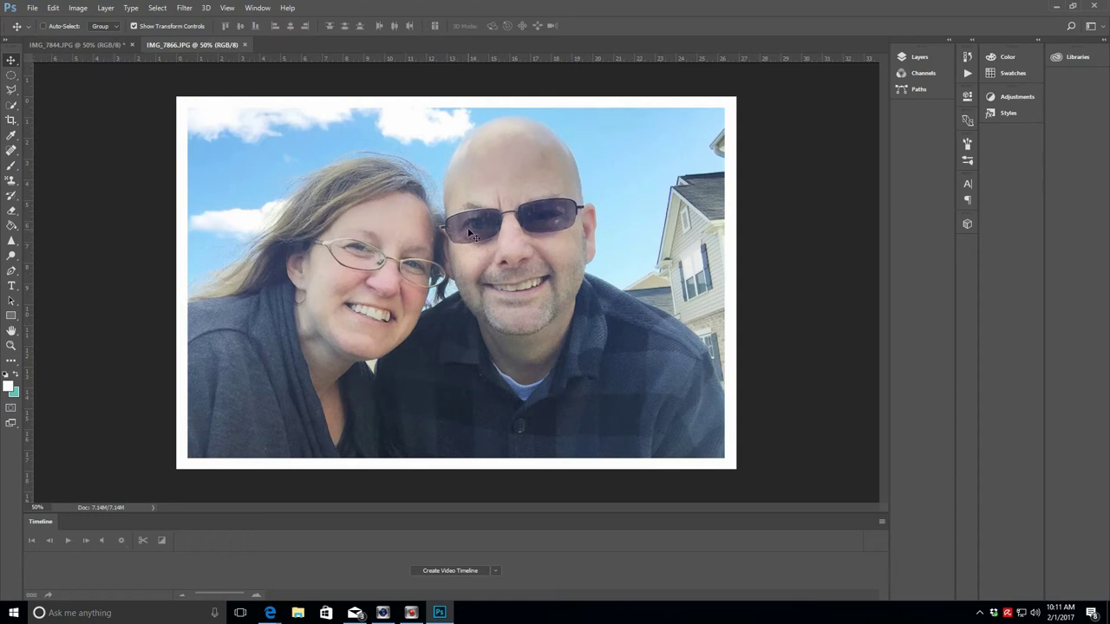
pyautogui.click(13, 257)
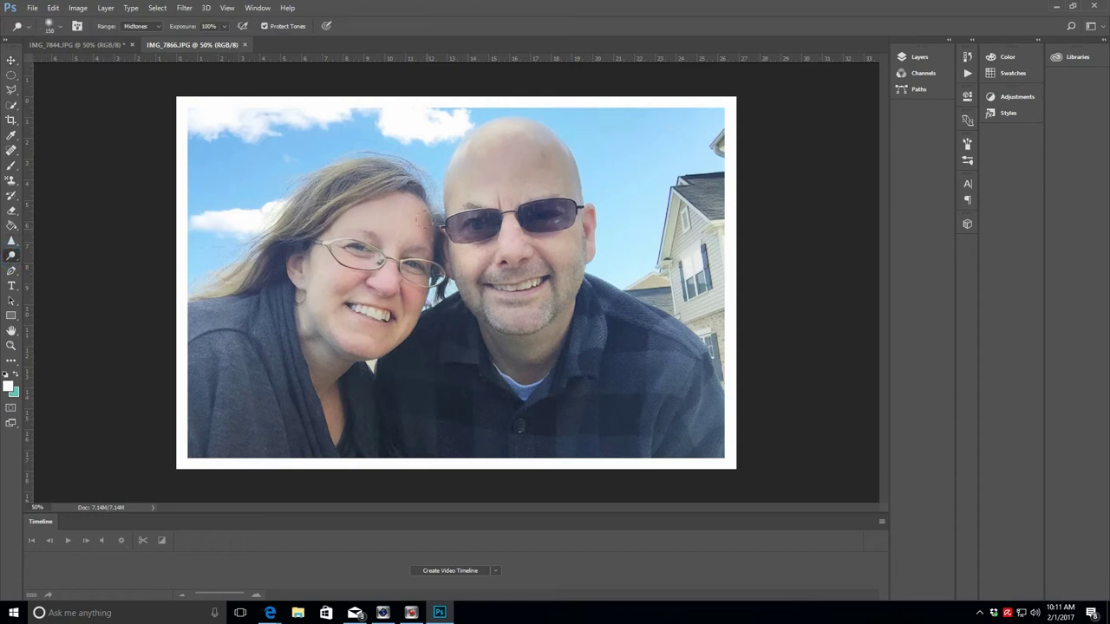
pyautogui.moveTo(476, 212)
pyautogui.mouseDown()
pyautogui.moveTo(485, 224)
pyautogui.moveTo(458, 227)
pyautogui.mouseUp()
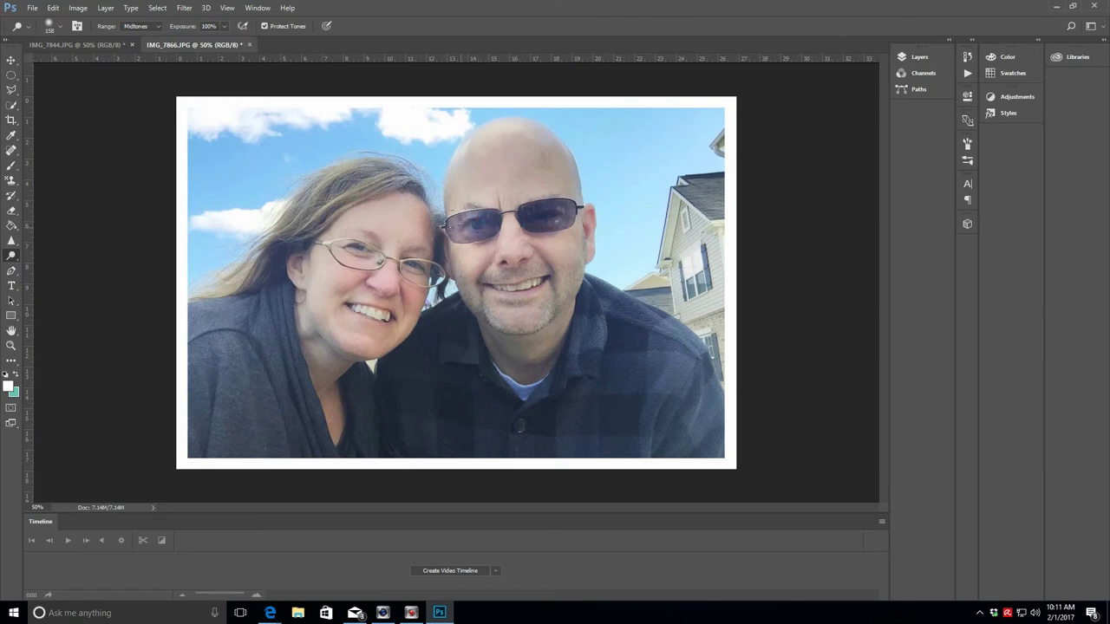
pyautogui.moveTo(524, 217); pyautogui.dragTo(568, 212)
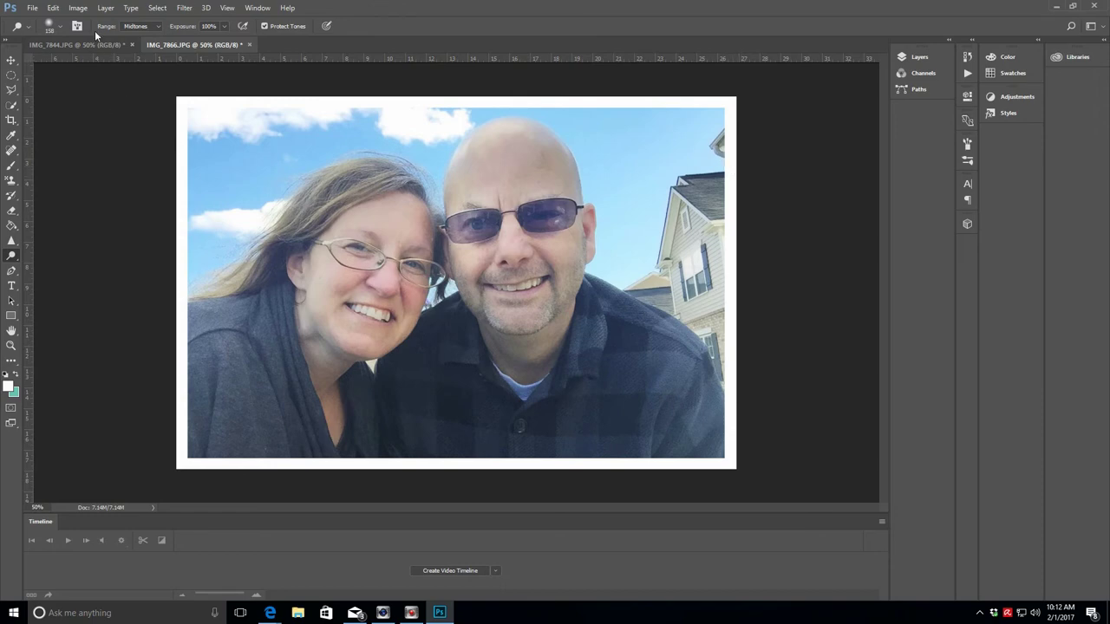
# Step: Set up the IMG_7866 print on the Canon iX6800 as borderless Photo Printing on 4 x 6 inch Photo Paper Plus Glossy II
pyautogui.click(33, 11)
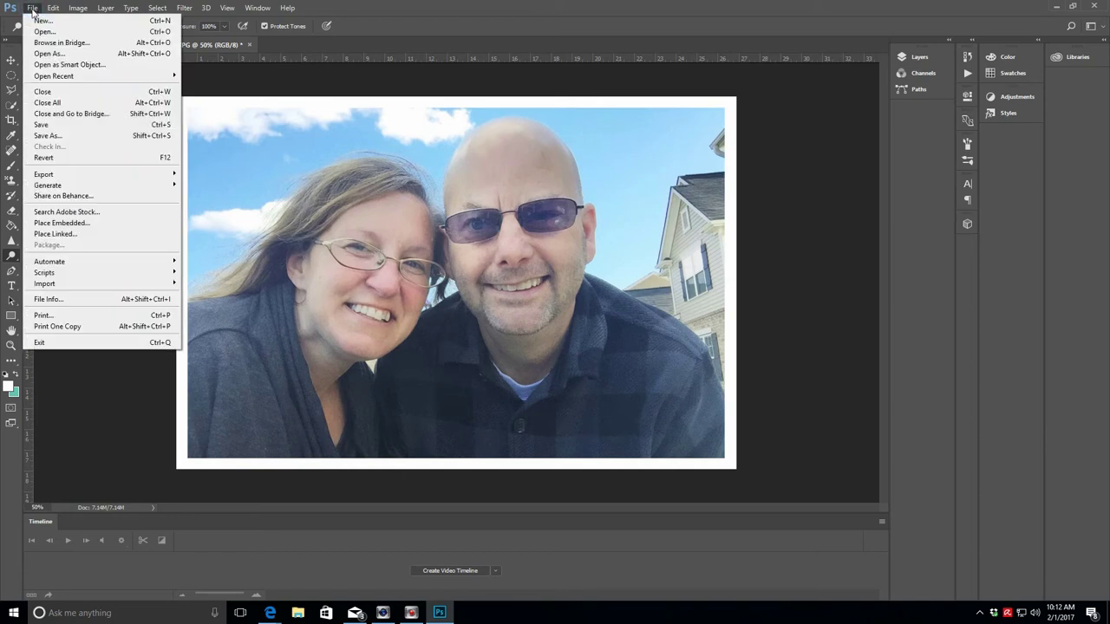
pyautogui.click(77, 316)
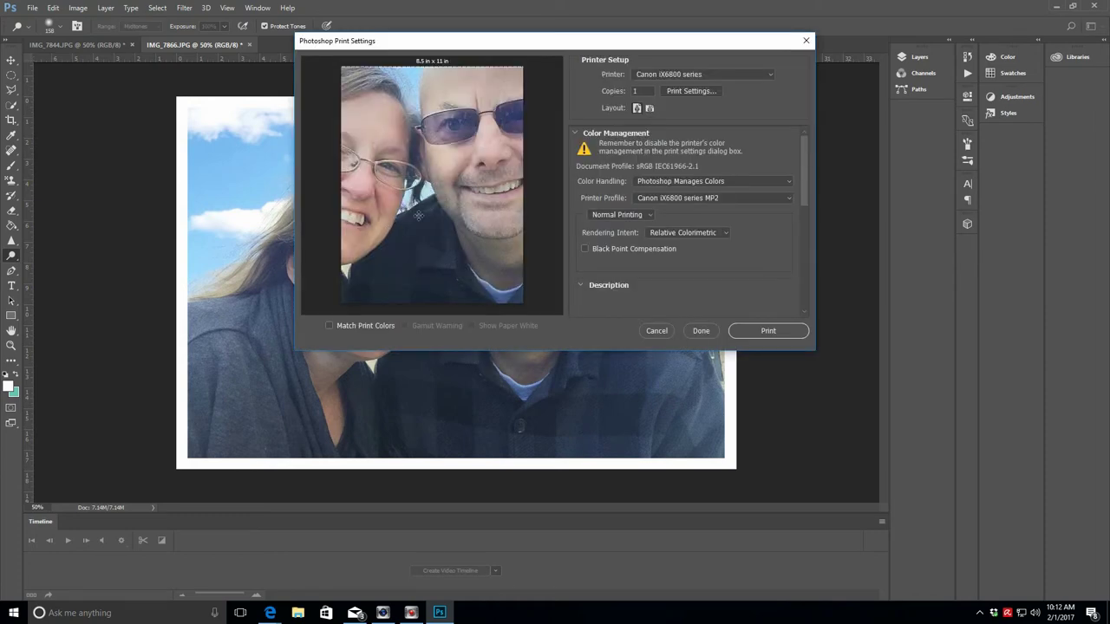
pyautogui.click(683, 92)
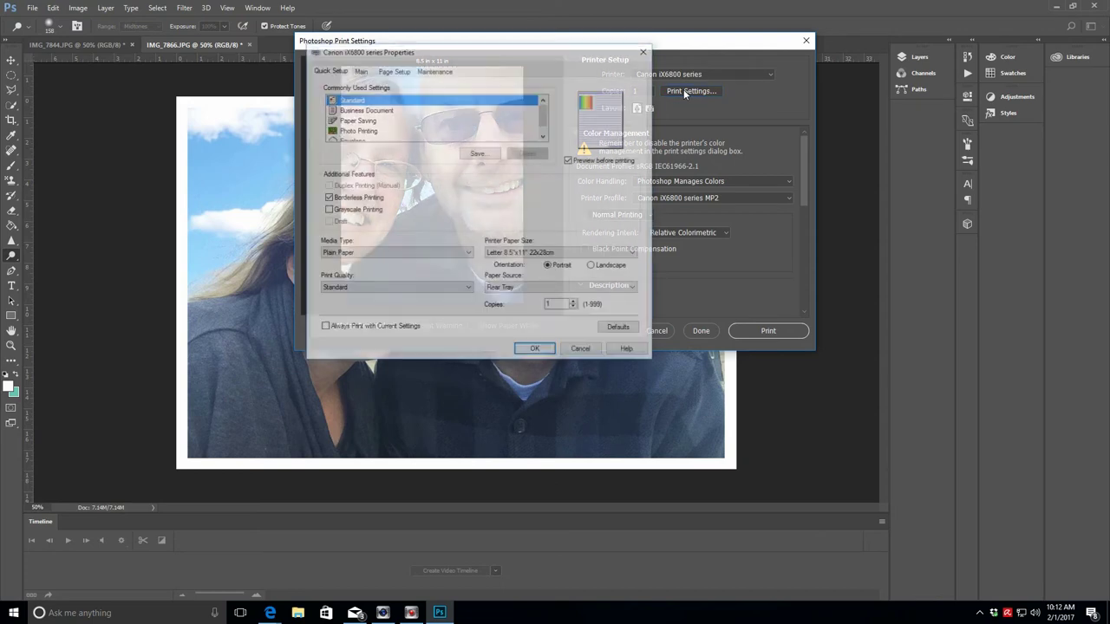
pyautogui.click(362, 131)
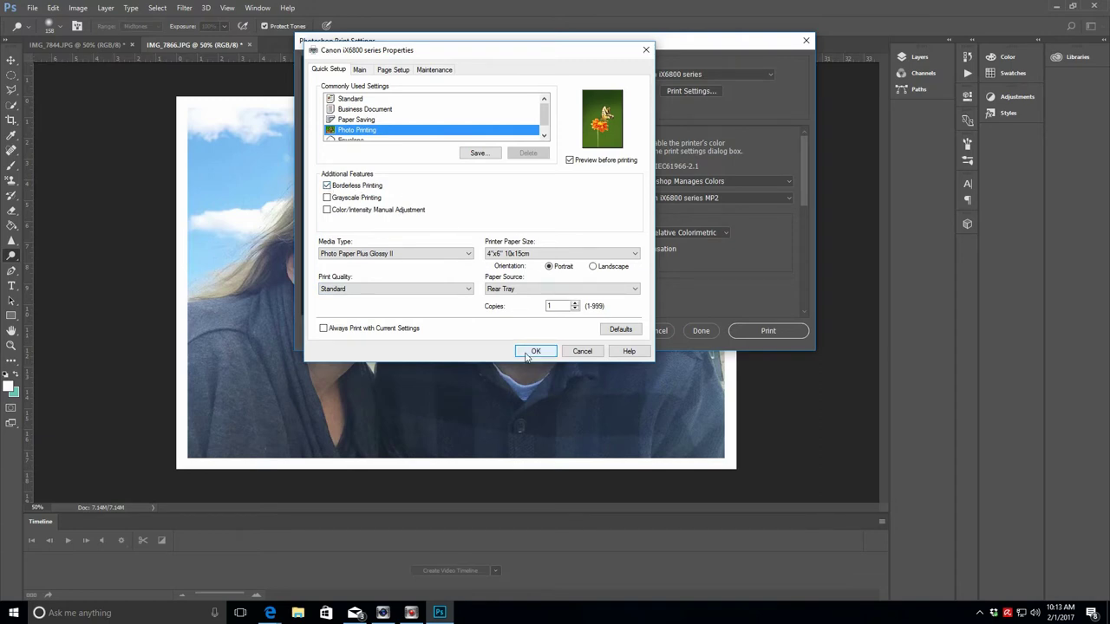
pyautogui.click(361, 72)
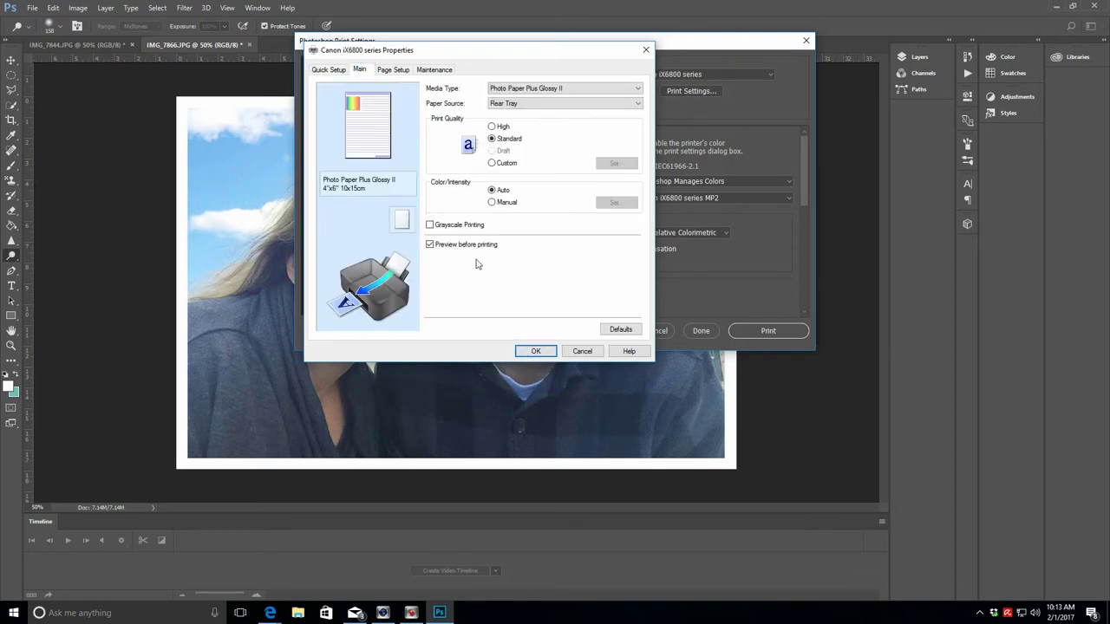
pyautogui.click(535, 351)
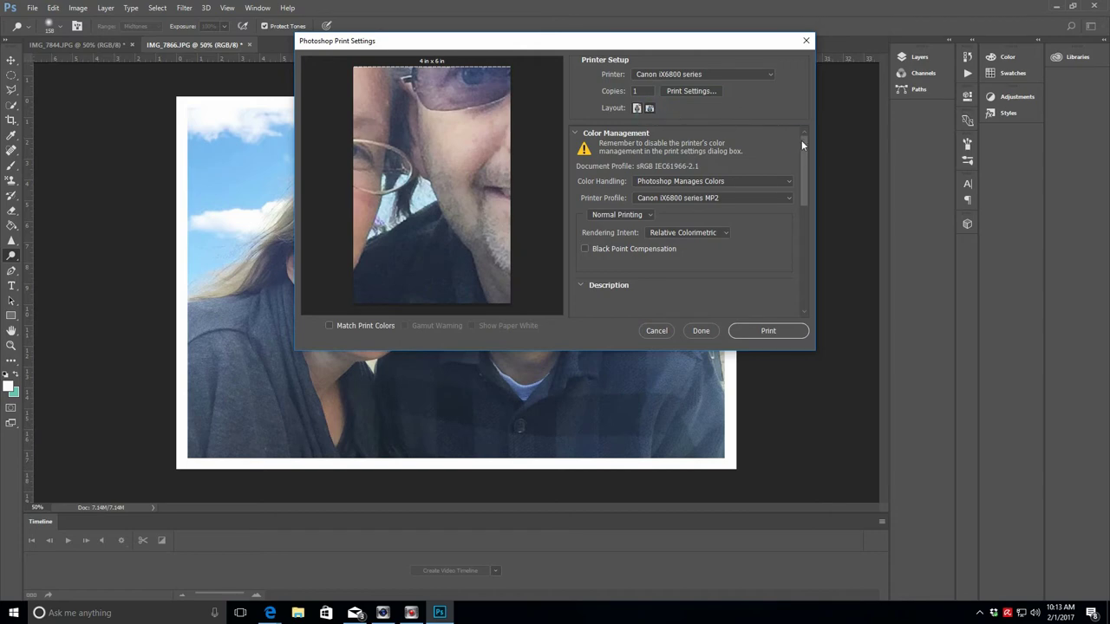
# Step: Preview the print in landscape with and without Scale to Fit Media, and cancel the print
pyautogui.scroll(-3, 798, 149)
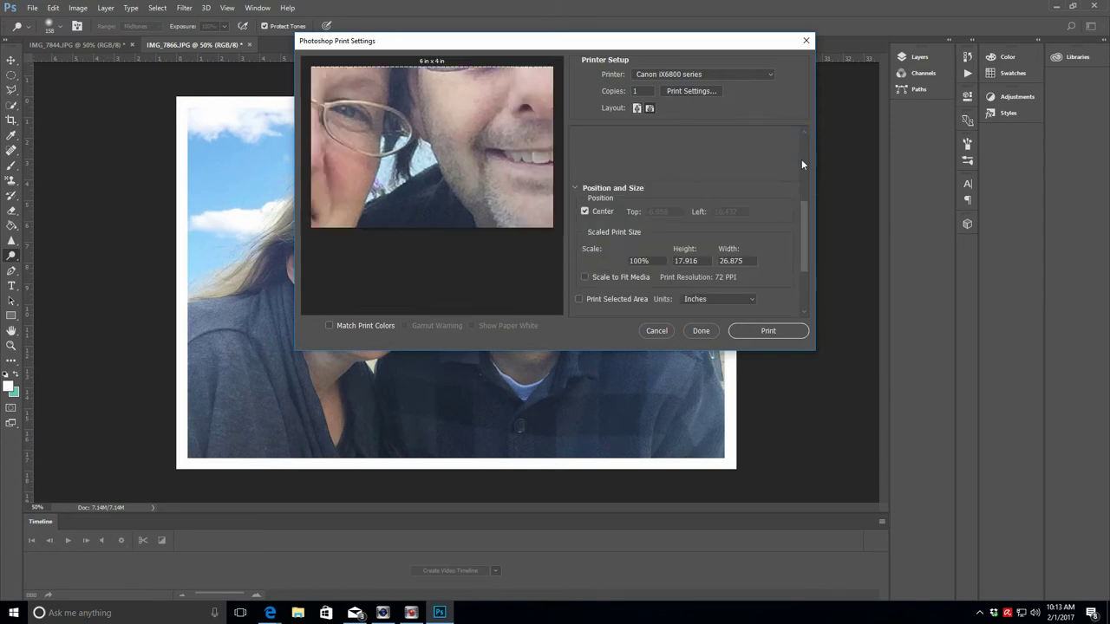
pyautogui.click(584, 277)
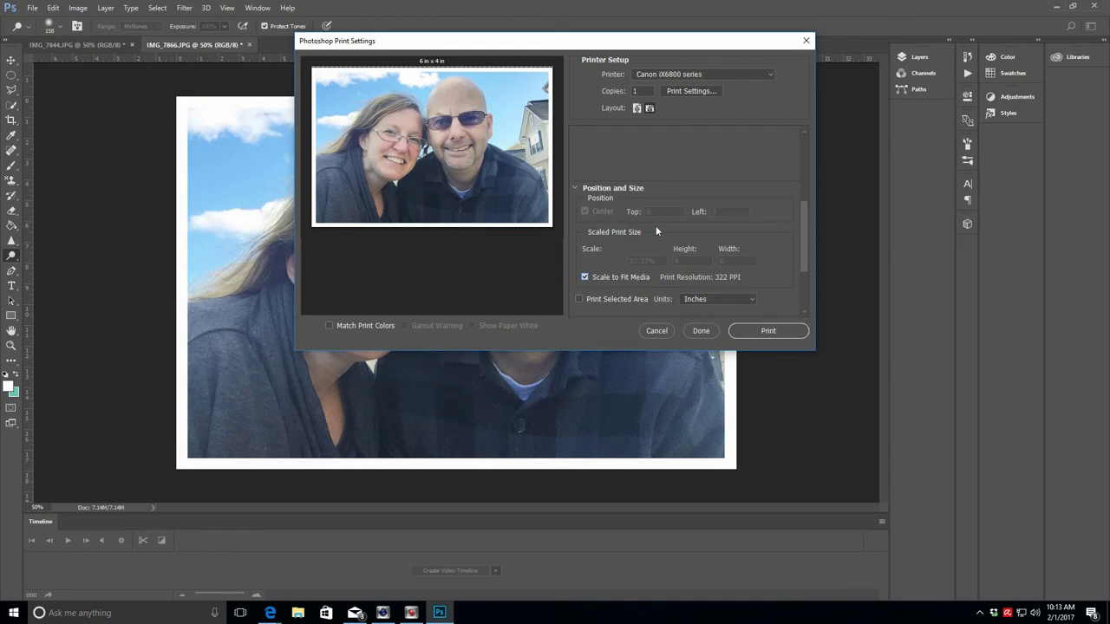
pyautogui.click(585, 276)
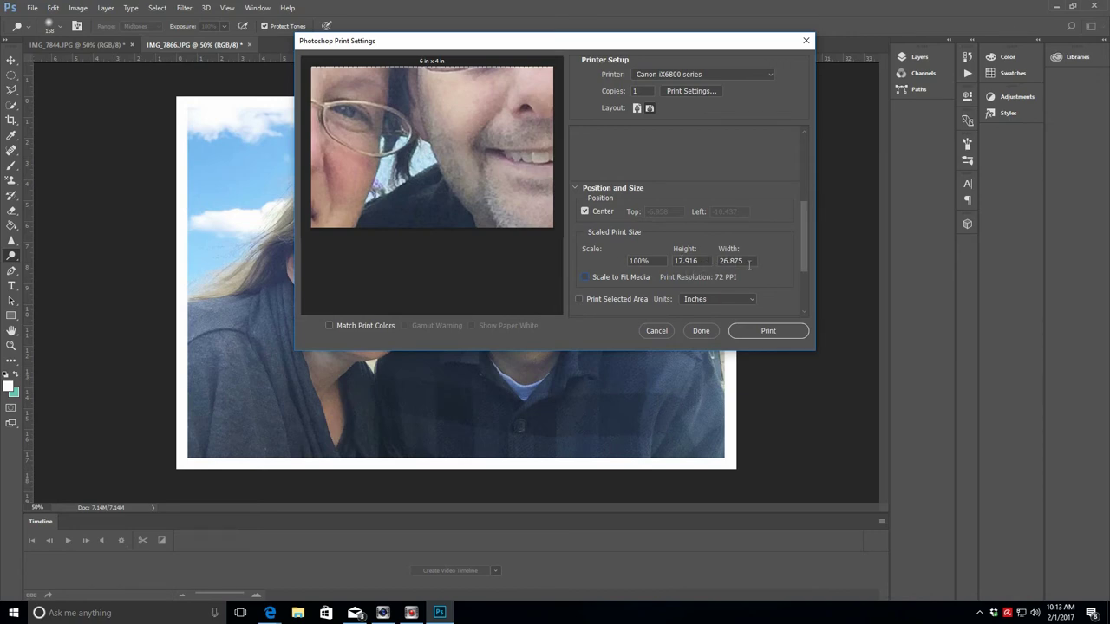
pyautogui.click(585, 277)
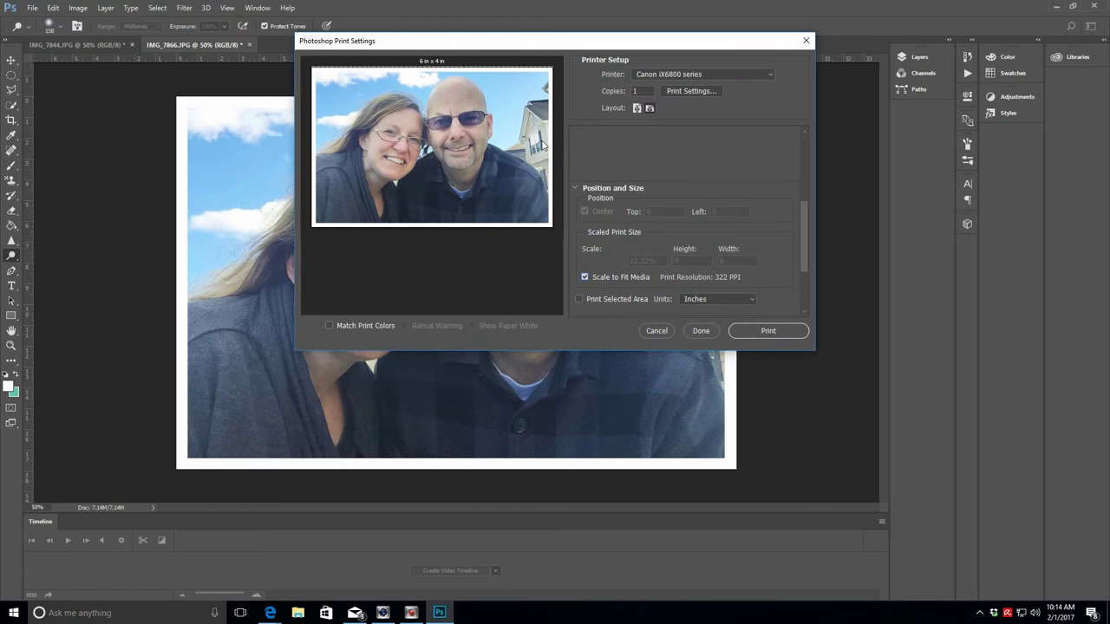
pyautogui.click(650, 331)
# Step: For the IMG_7844 print on the Canon iX6800, turn off Borderless Printing and set the layout to landscape
pyautogui.click(50, 47)
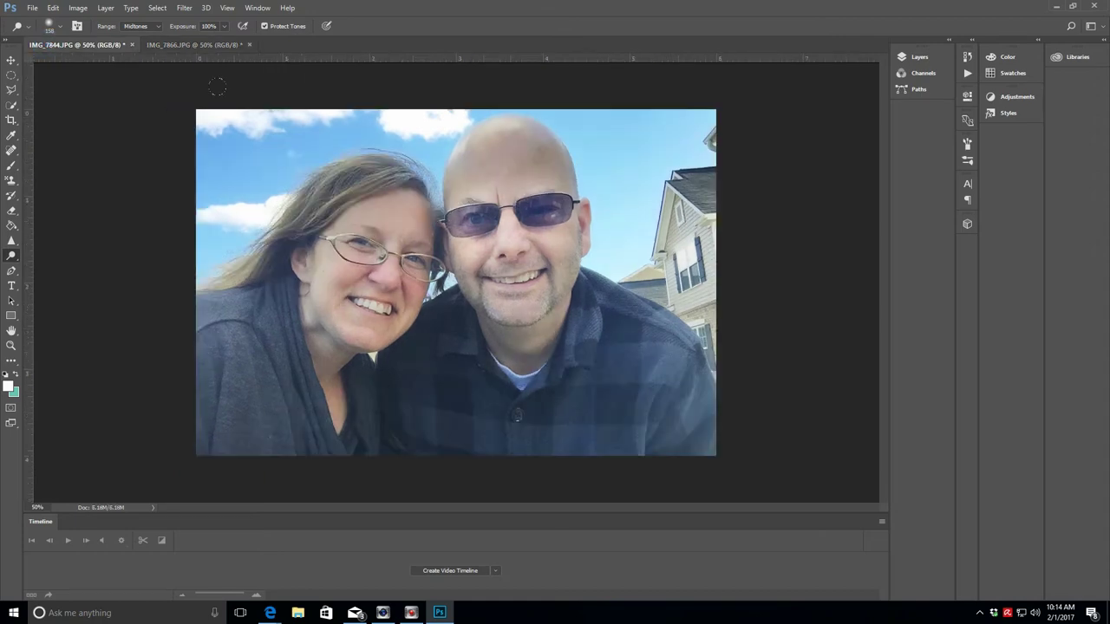
pyautogui.click(32, 8)
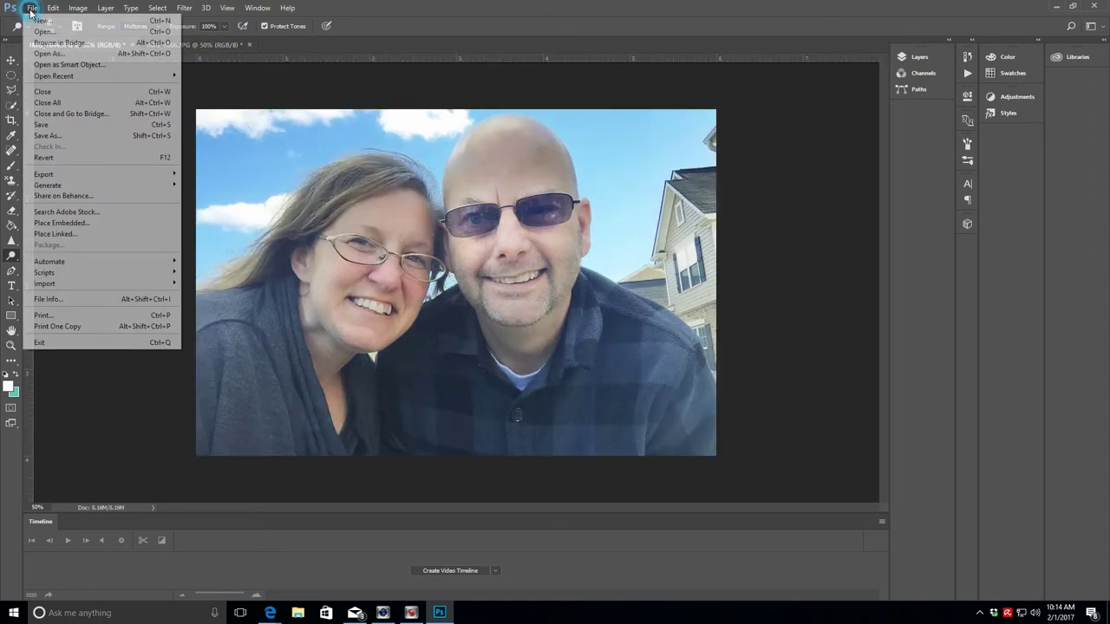
pyautogui.click(75, 314)
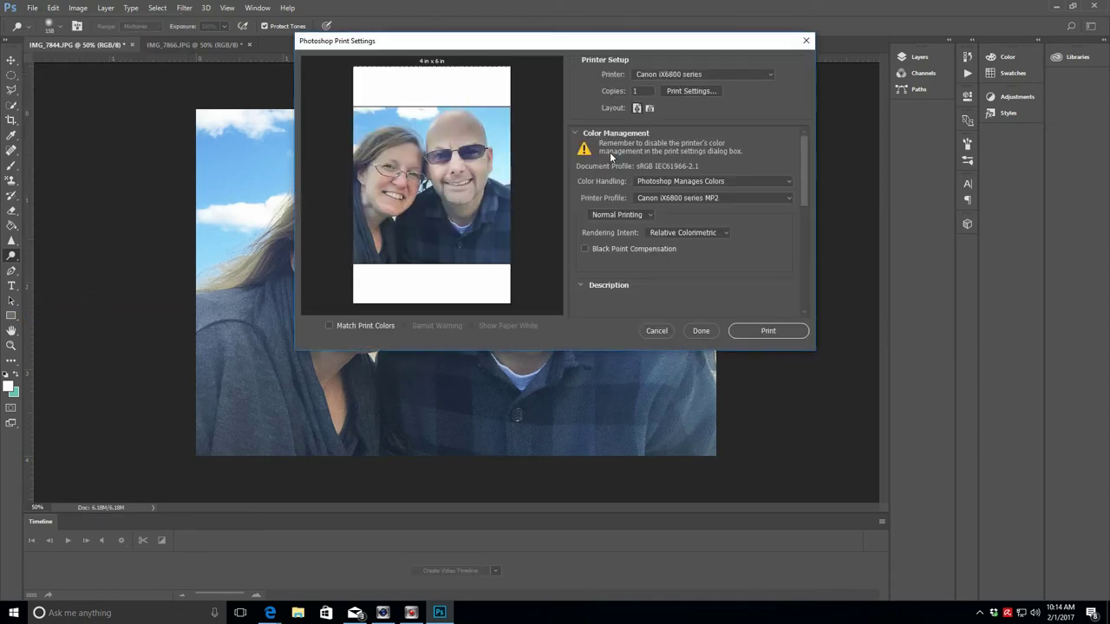
pyautogui.click(681, 91)
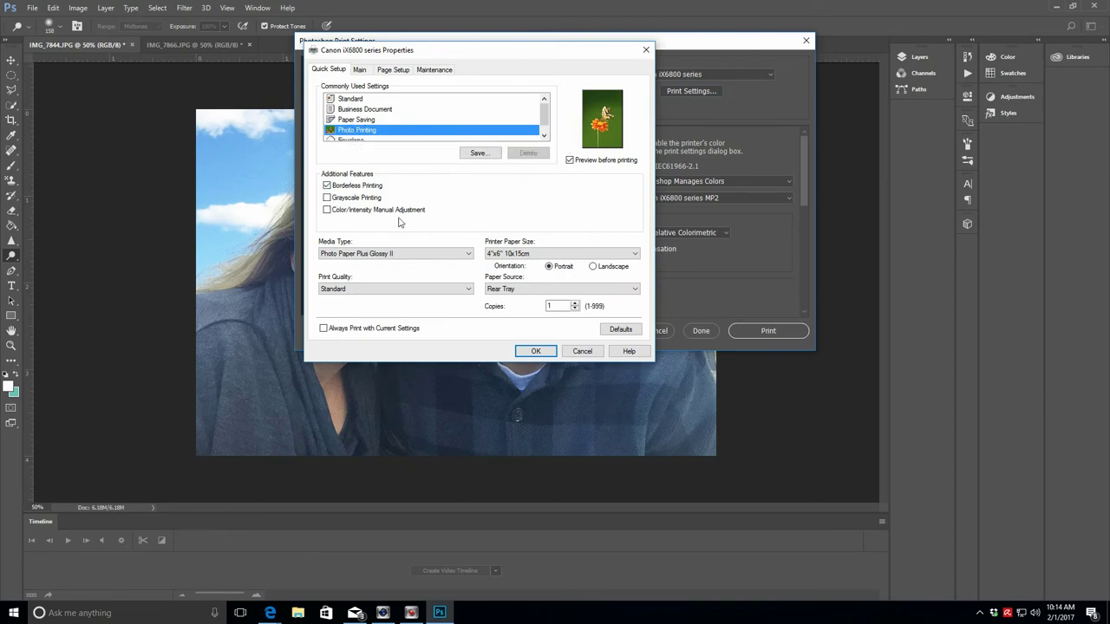
pyautogui.click(327, 186)
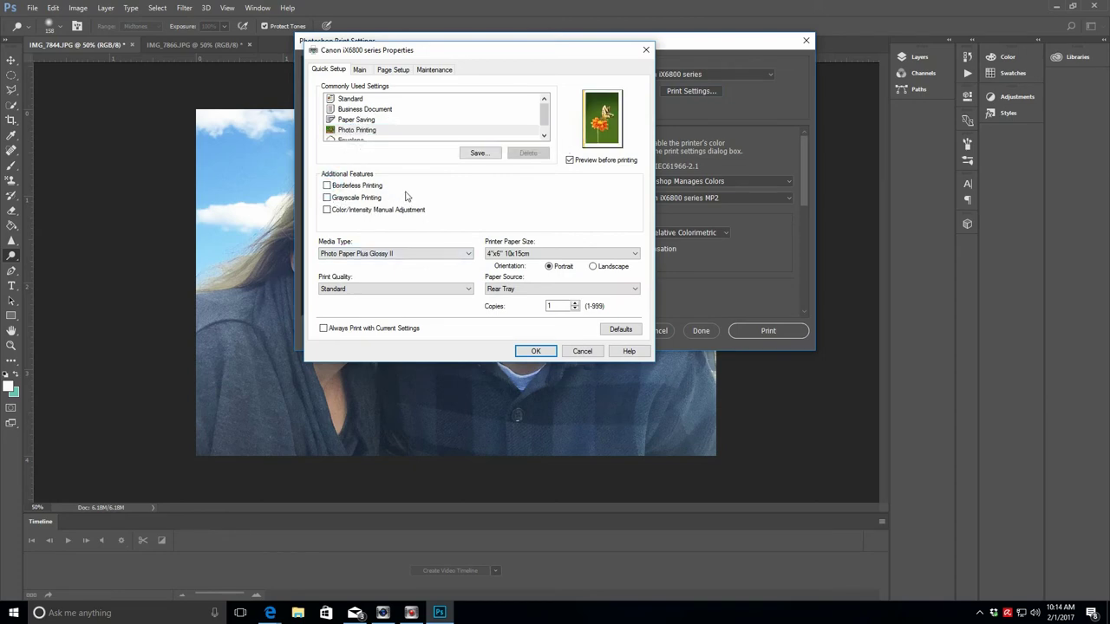
pyautogui.click(360, 73)
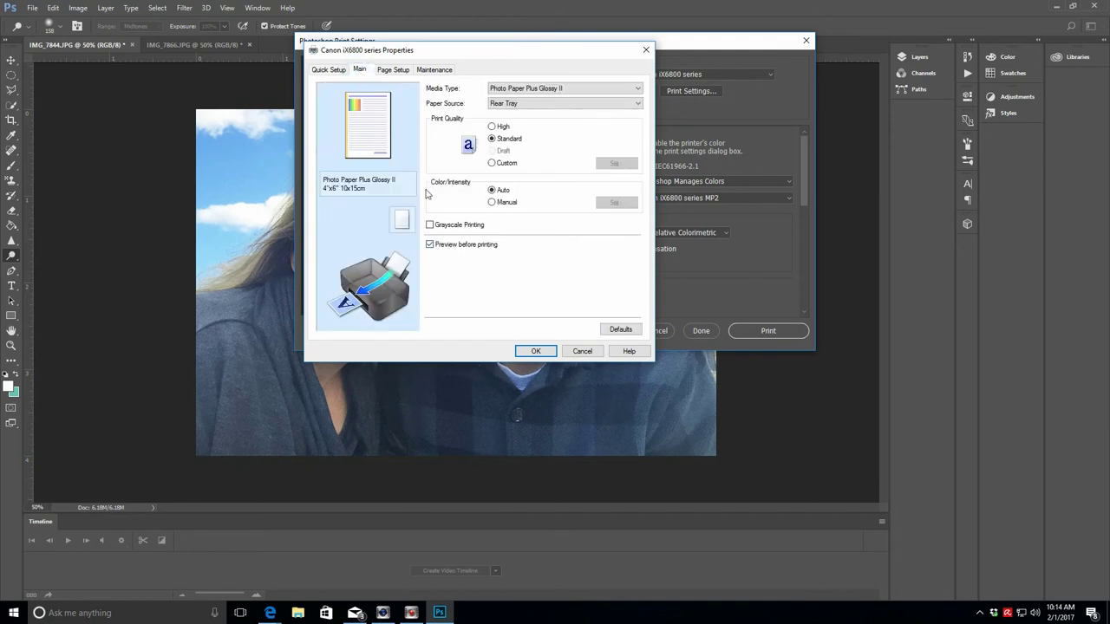
pyautogui.click(330, 73)
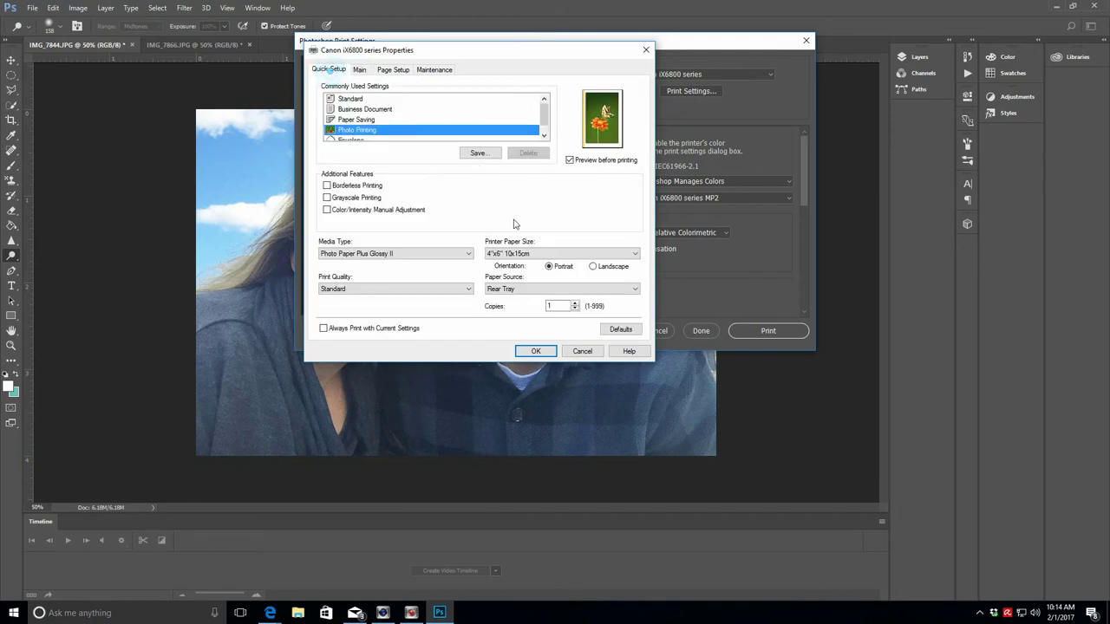
pyautogui.click(535, 352)
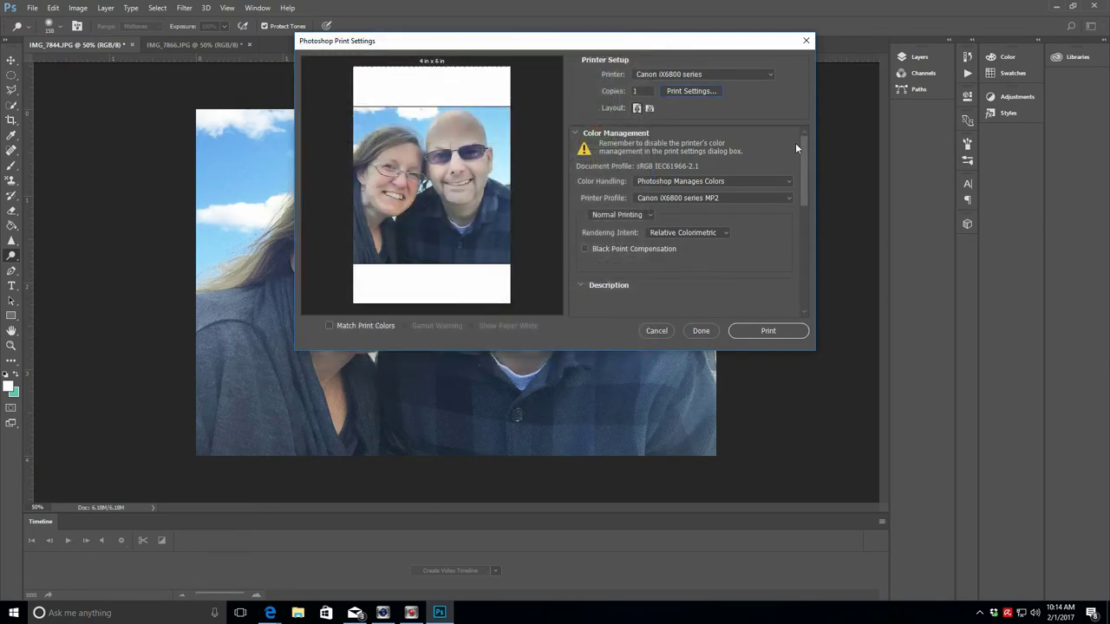
pyautogui.click(649, 109)
pyautogui.click(649, 108)
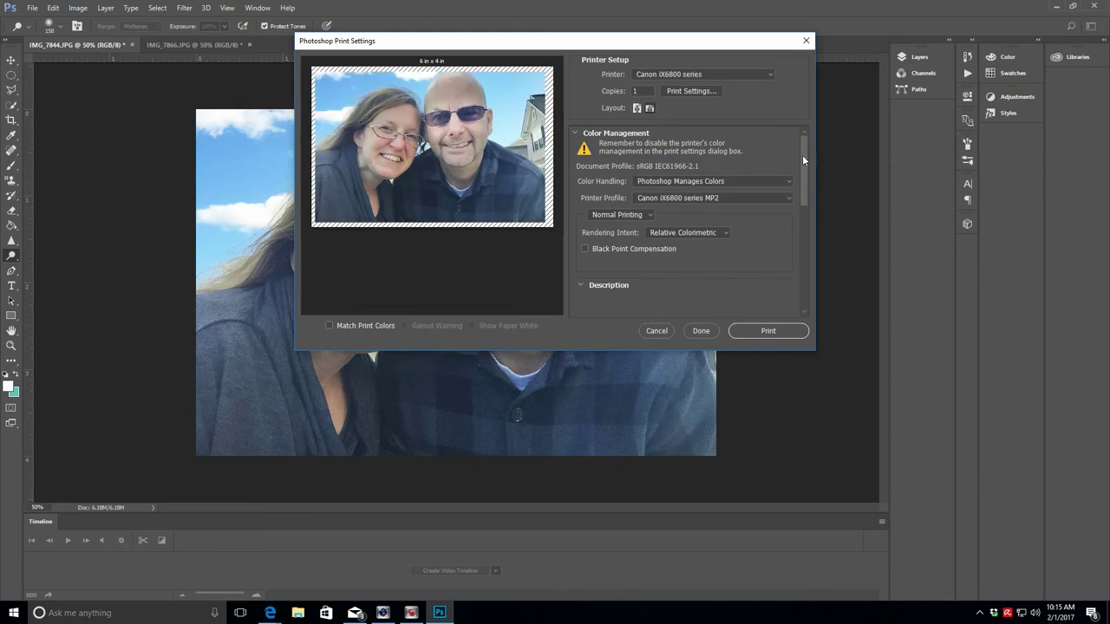
# Step: Try moving the photo off center on the print page, restore the Center option, and cancel the print
pyautogui.moveTo(802, 137); pyautogui.dragTo(812, 222)
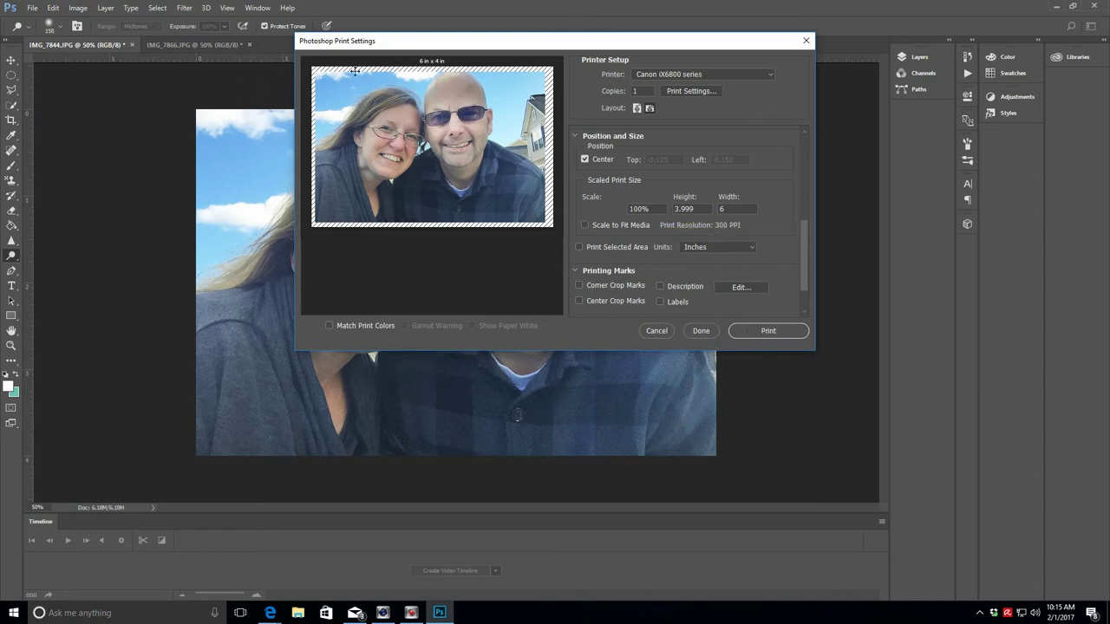
pyautogui.moveTo(344, 153)
pyautogui.mouseDown()
pyautogui.moveTo(356, 154)
pyautogui.moveTo(361, 178)
pyautogui.moveTo(349, 153)
pyautogui.mouseUp()
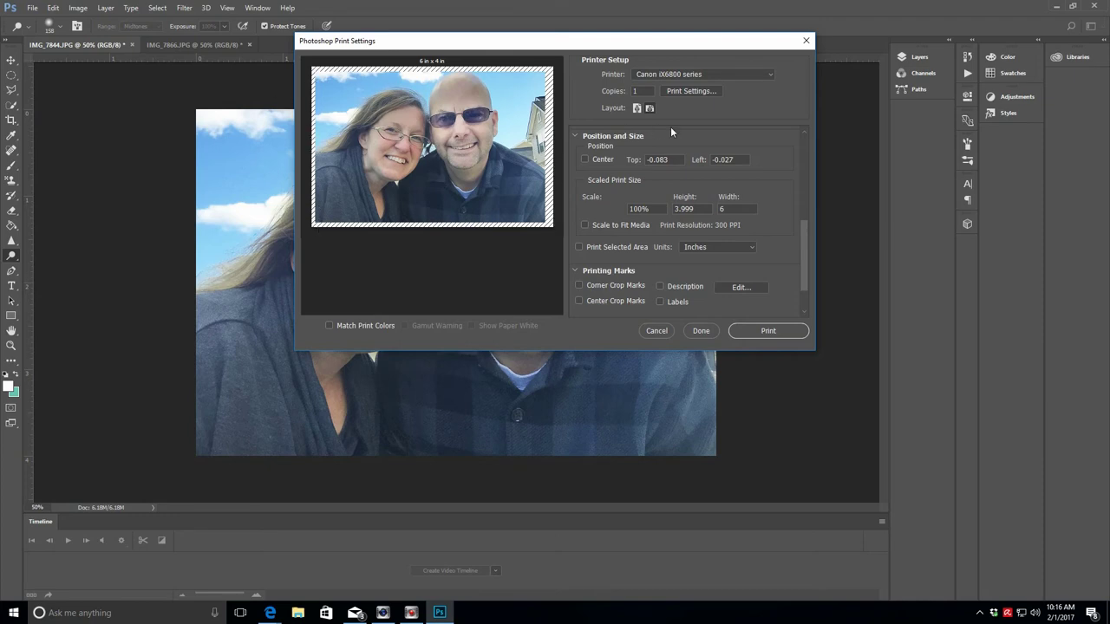
pyautogui.click(584, 159)
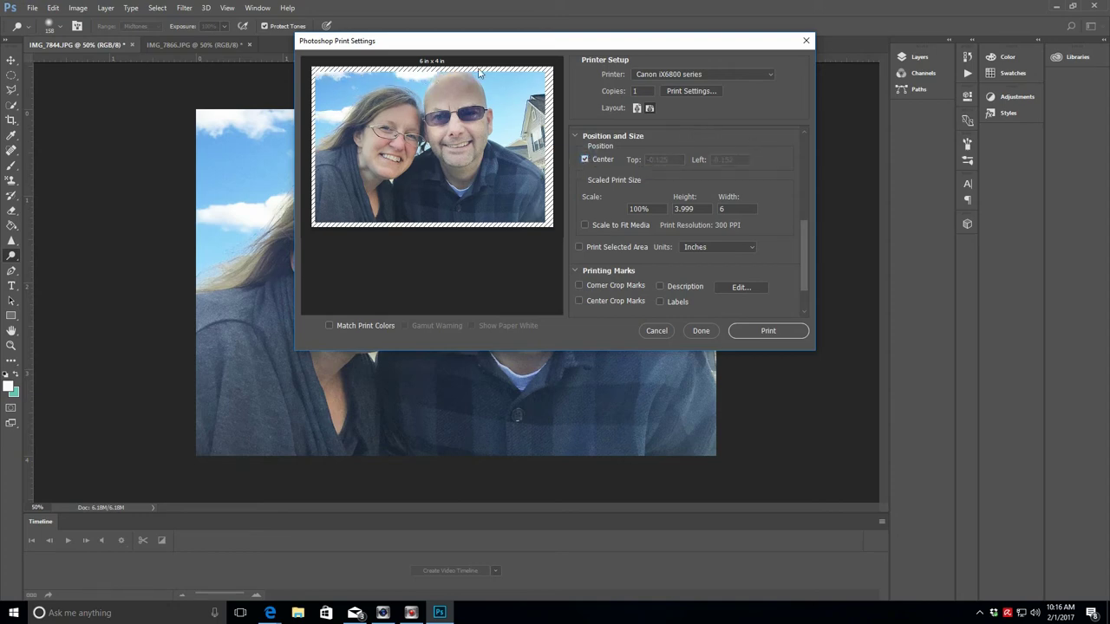
pyautogui.click(585, 160)
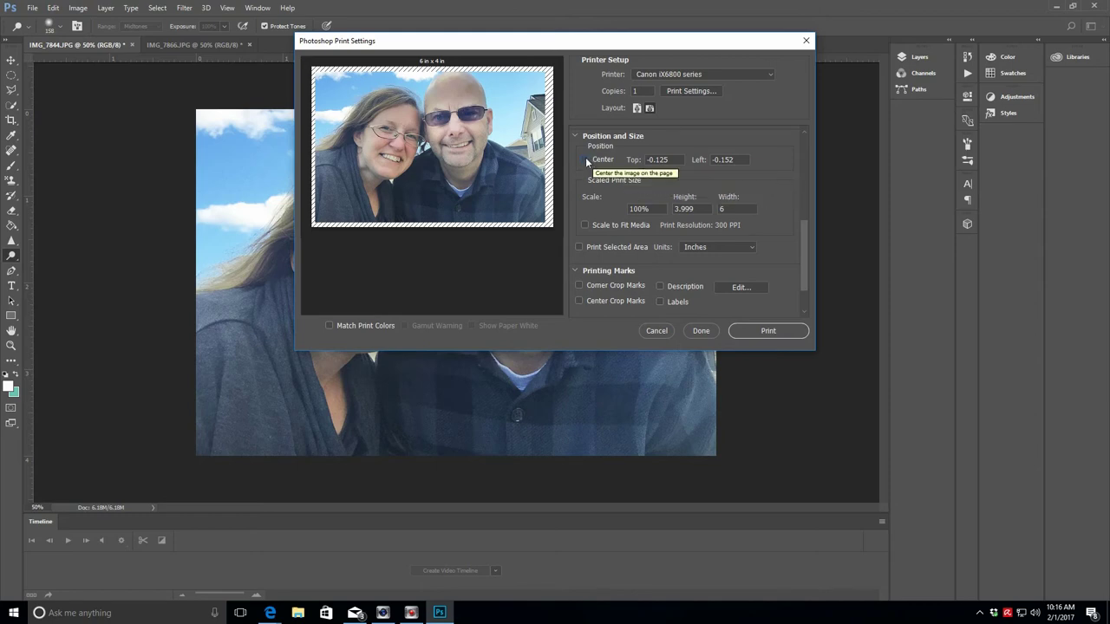
pyautogui.click(585, 160)
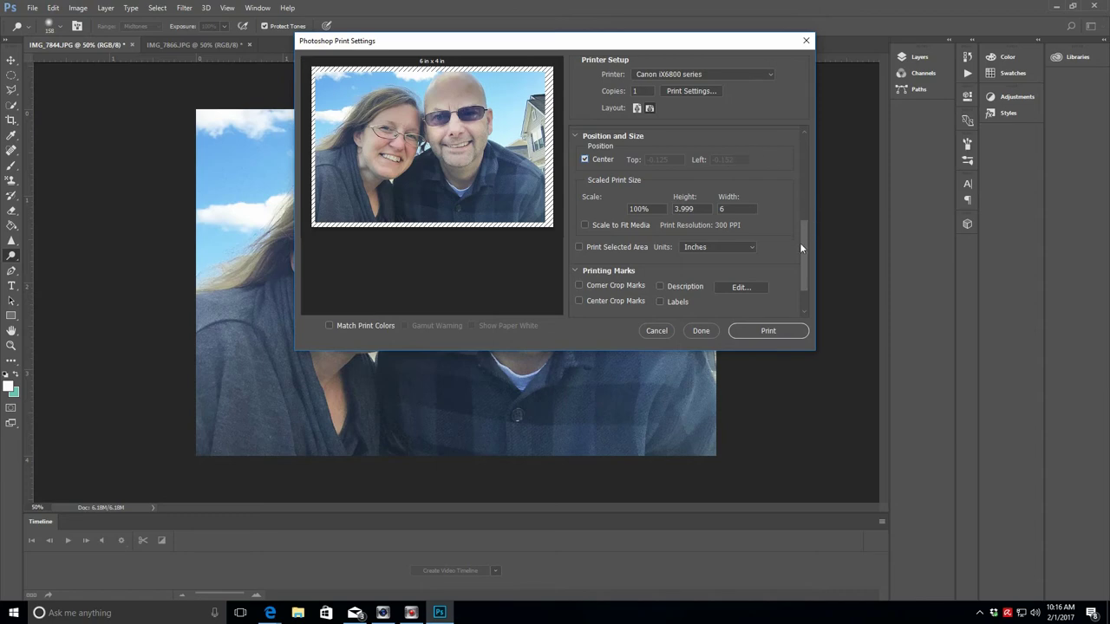
pyautogui.moveTo(803, 243); pyautogui.dragTo(759, 209)
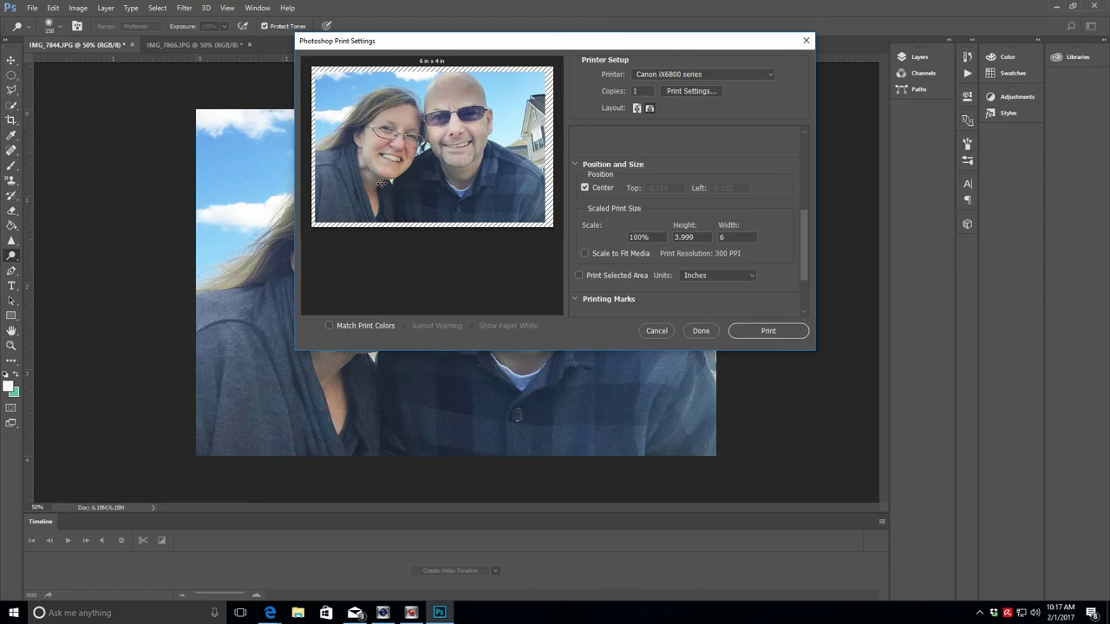
pyautogui.click(655, 330)
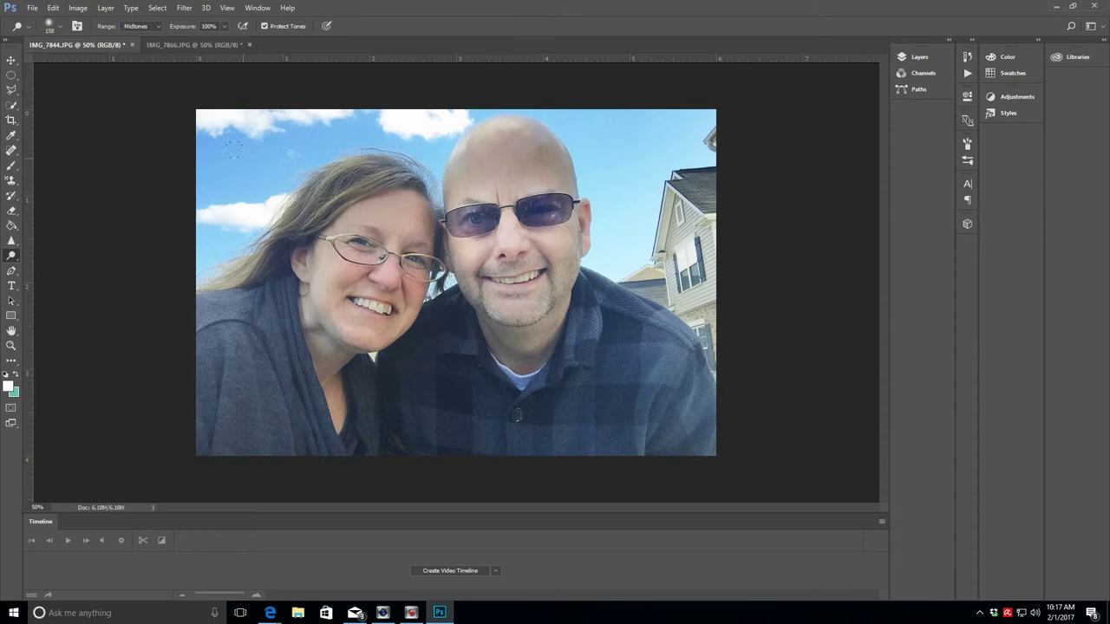
# Step: Open photo 255A2128 from the 03 March DSLR folder inside 2016 Photos
pyautogui.click(32, 8)
pyautogui.click(32, 8)
pyautogui.click(53, 8)
pyautogui.moveTo(32, 8)
pyautogui.click(30, 33)
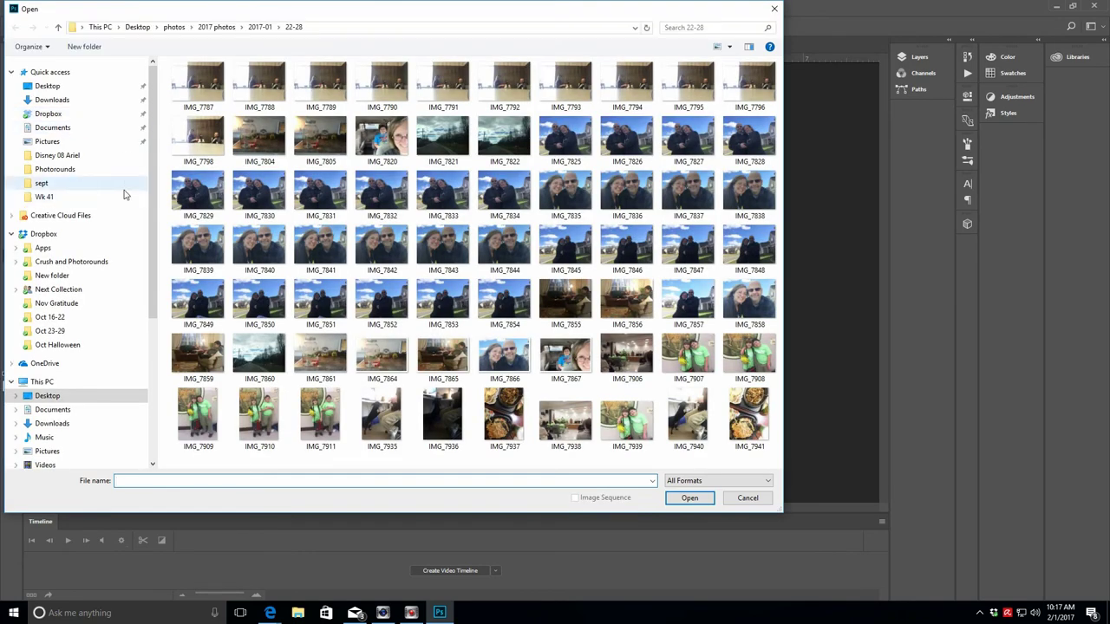
pyautogui.click(218, 29)
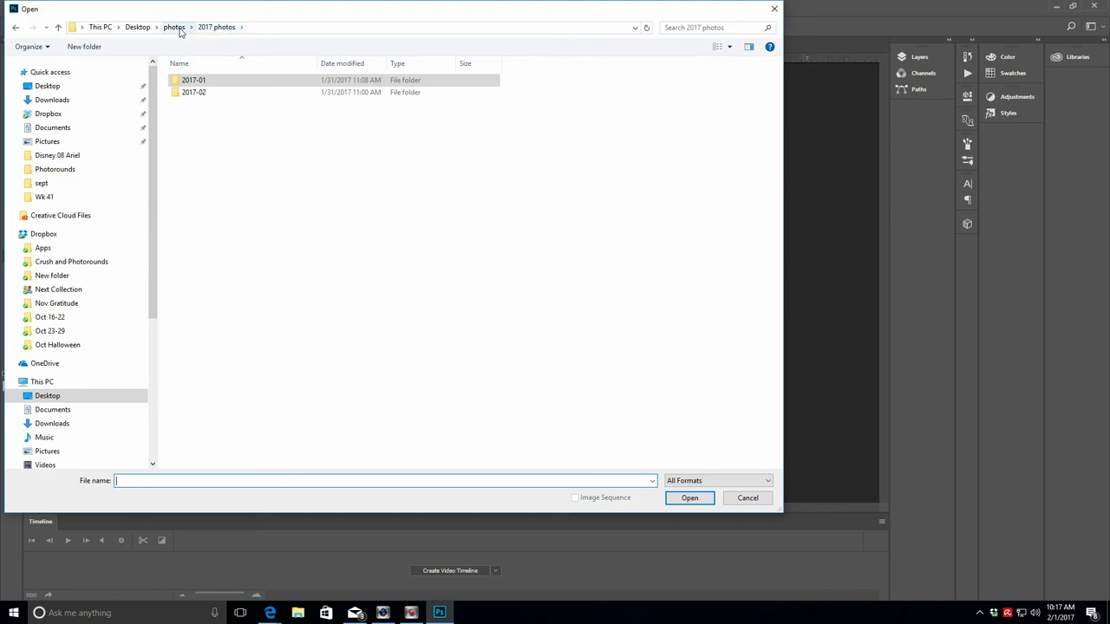
pyautogui.click(176, 29)
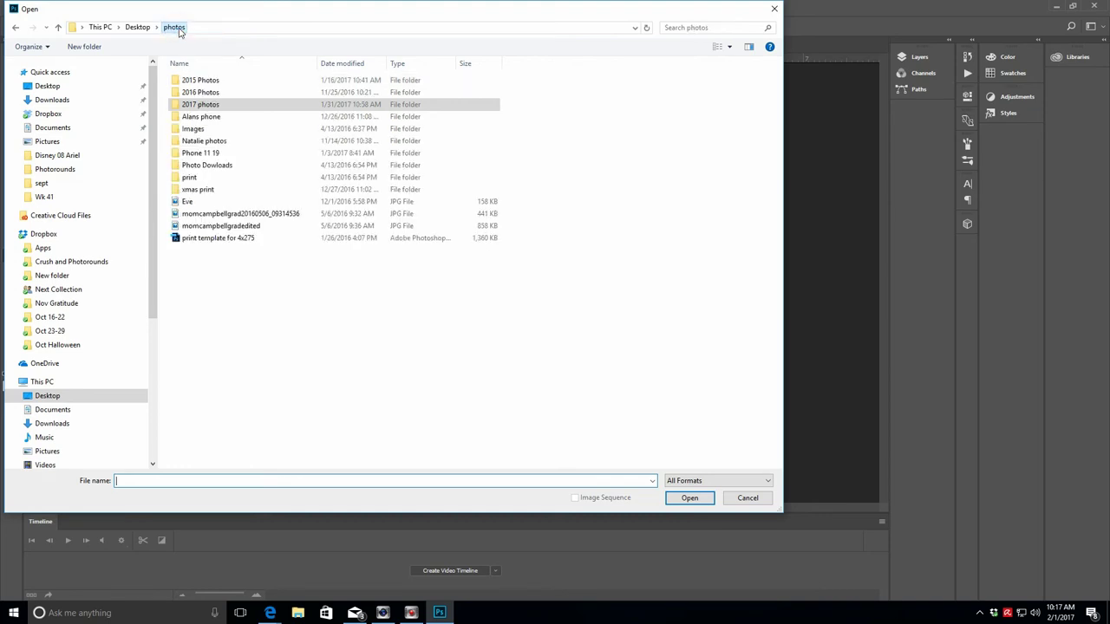
pyautogui.doubleClick(201, 92)
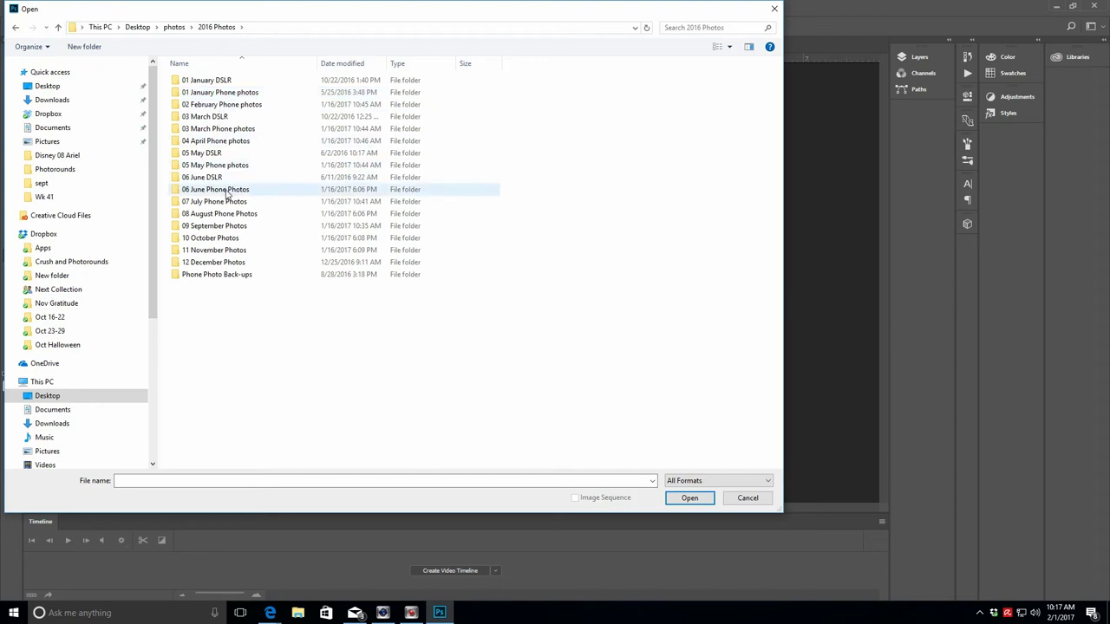
pyautogui.click(221, 118)
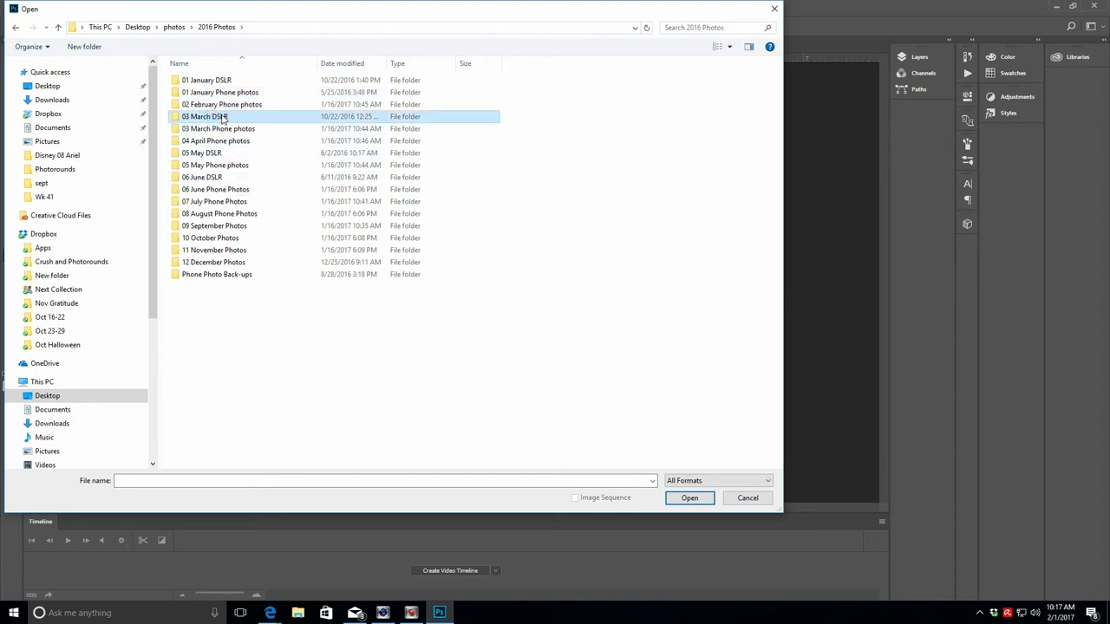
pyautogui.doubleClick(221, 119)
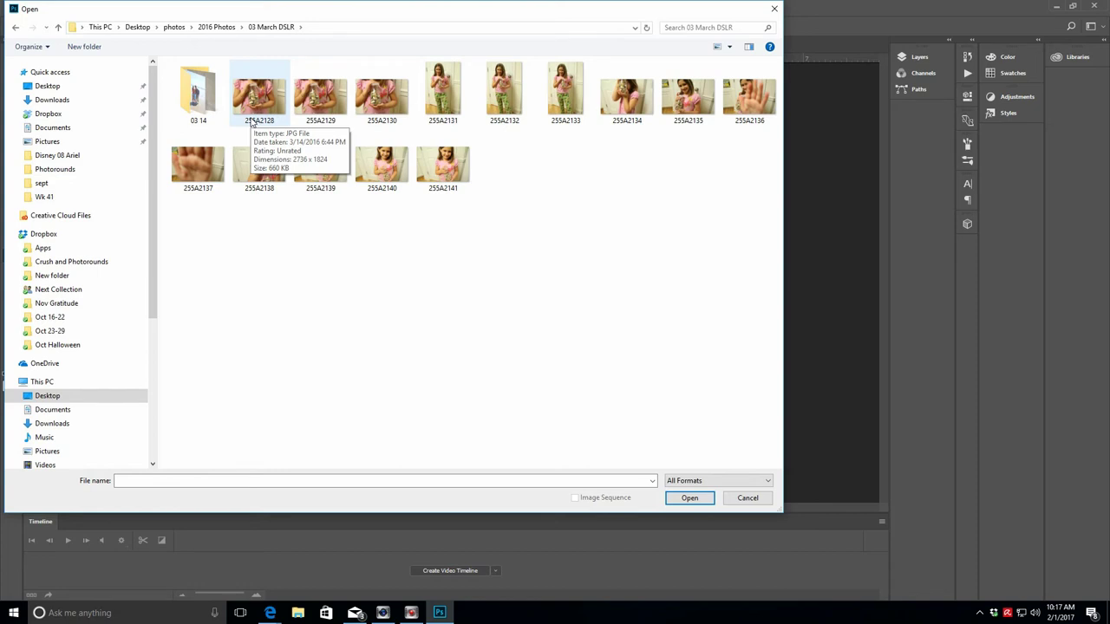
pyautogui.click(250, 121)
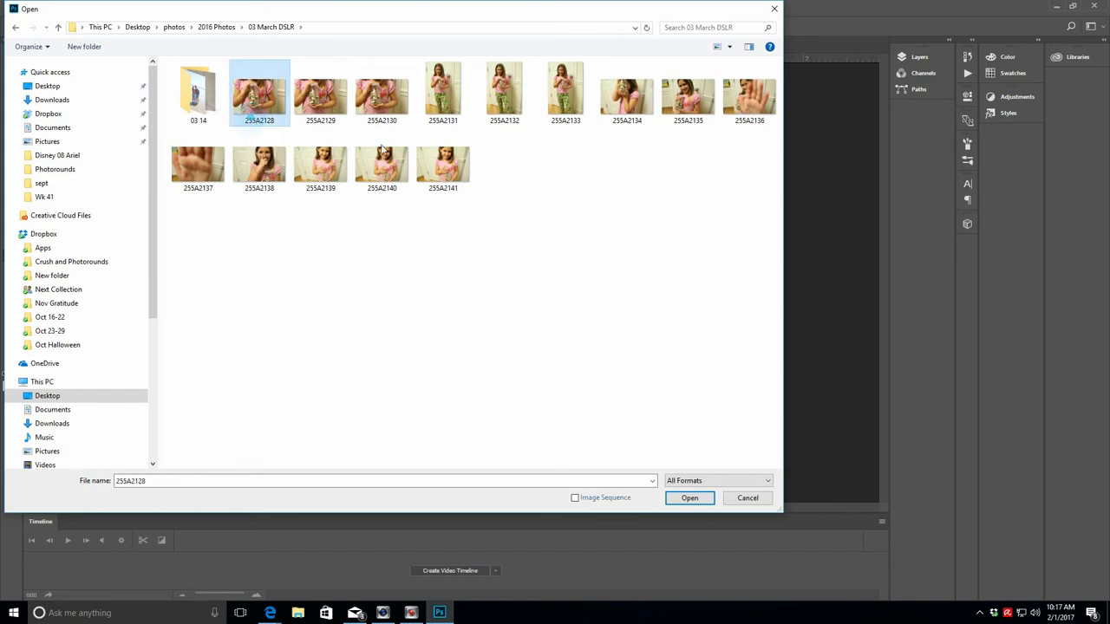
pyautogui.click(680, 498)
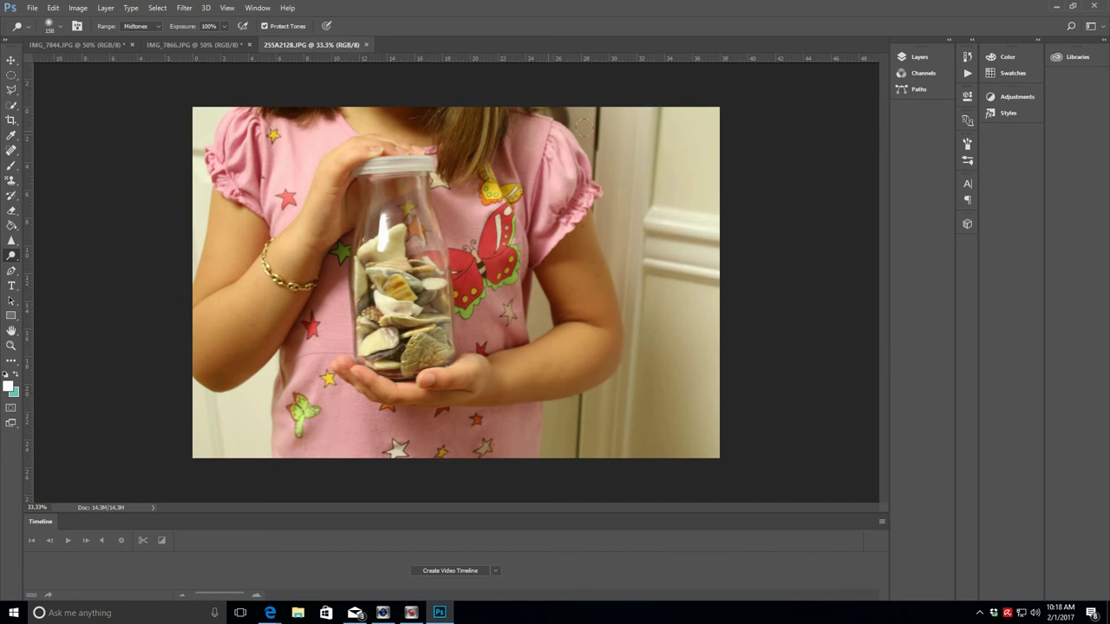
# Step: Brighten the 255A2128 photo's lighter tones with a Curves adjustment, pull the shadows down slightly, and flatten the image
pyautogui.click(1015, 97)
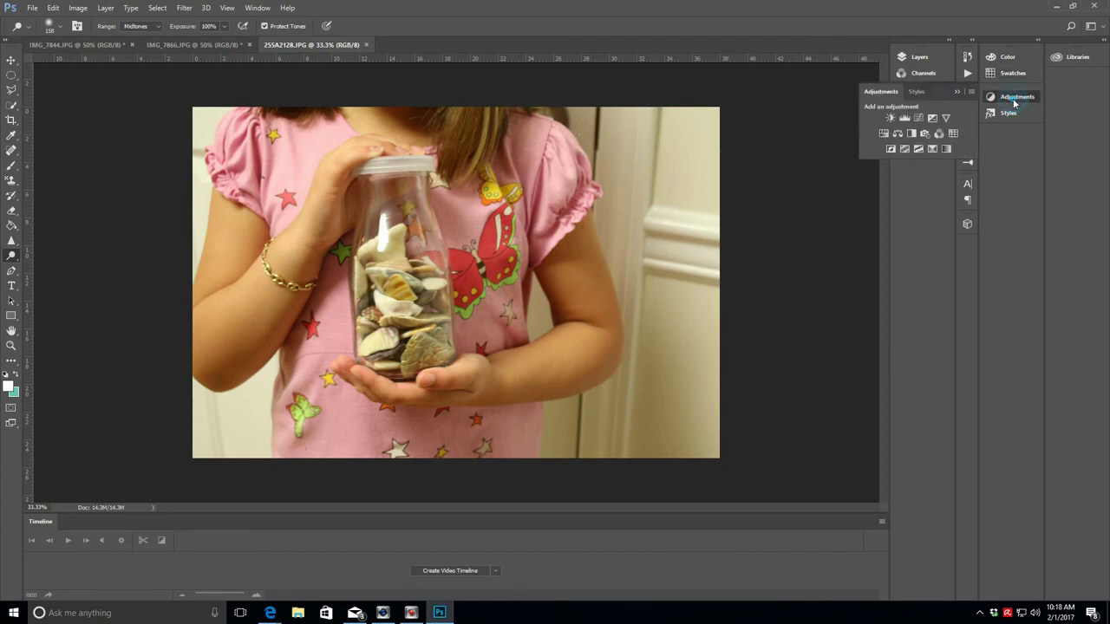
pyautogui.click(918, 119)
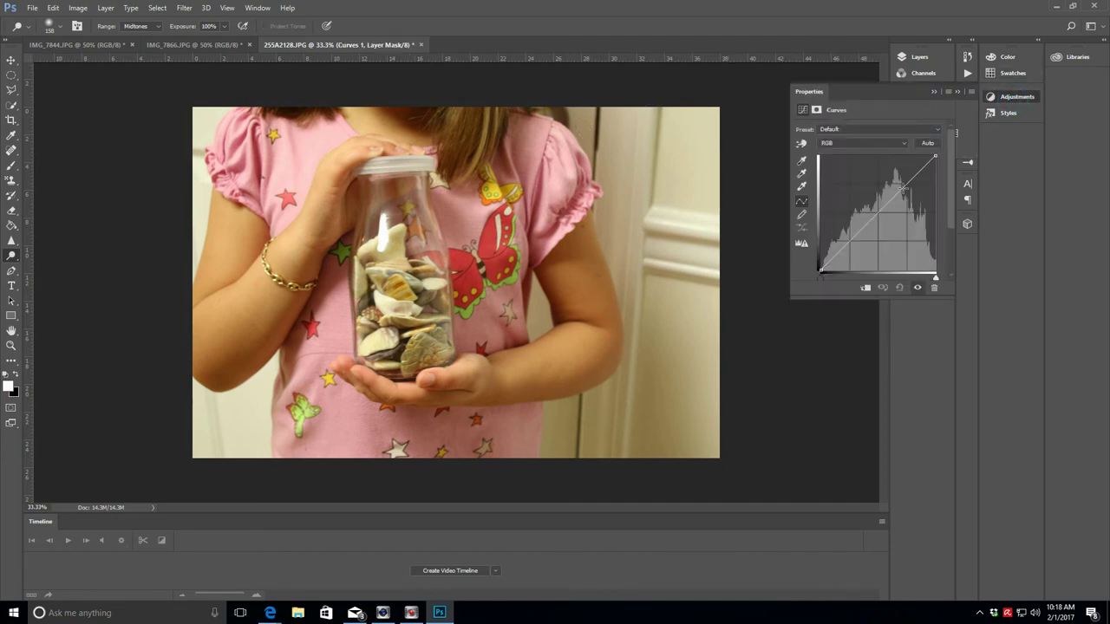
pyautogui.moveTo(899, 189); pyautogui.dragTo(893, 178)
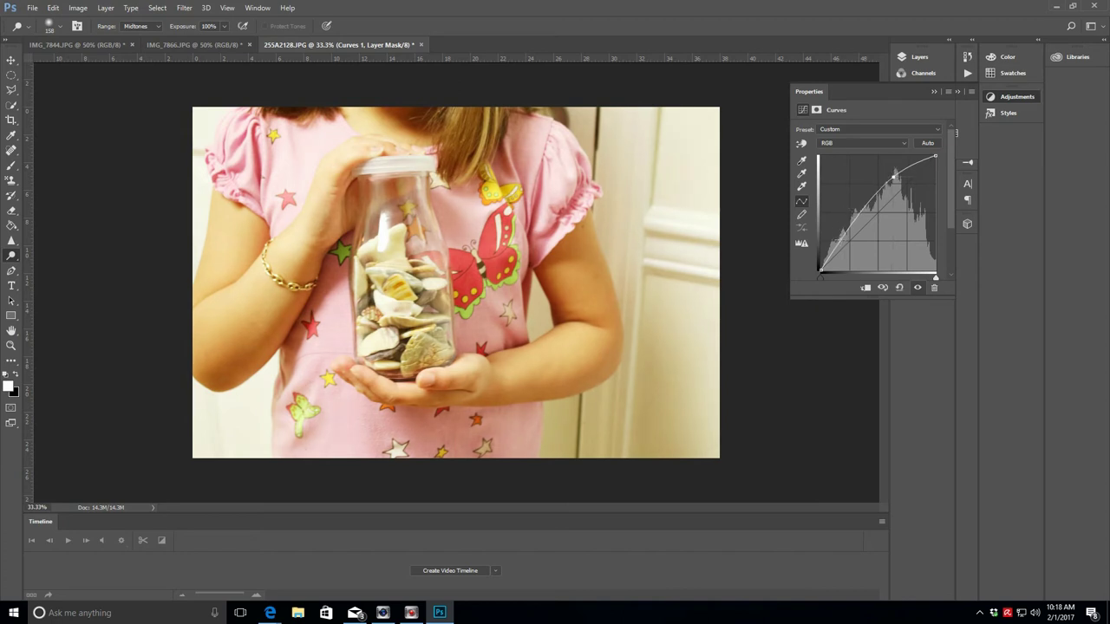
pyautogui.moveTo(840, 240); pyautogui.dragTo(841, 243)
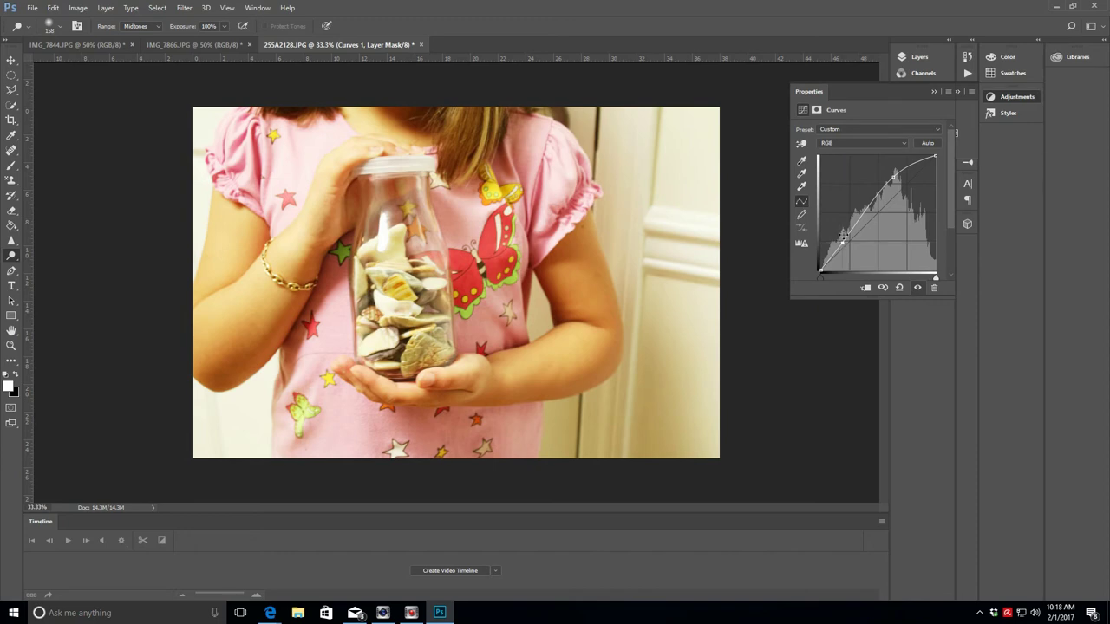
pyautogui.click(106, 9)
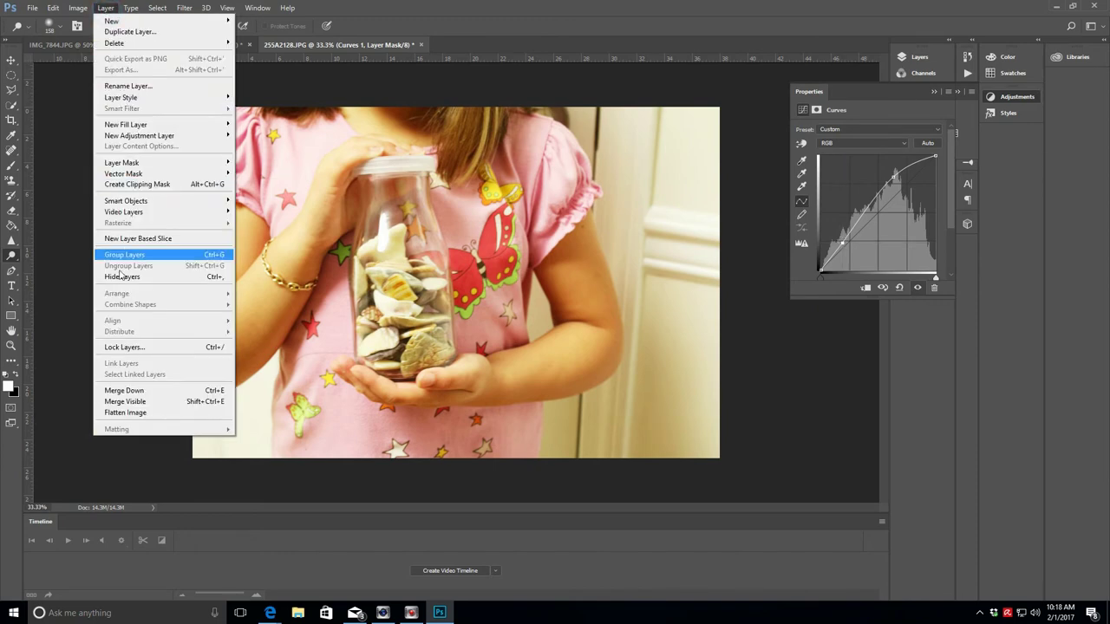
pyautogui.click(130, 412)
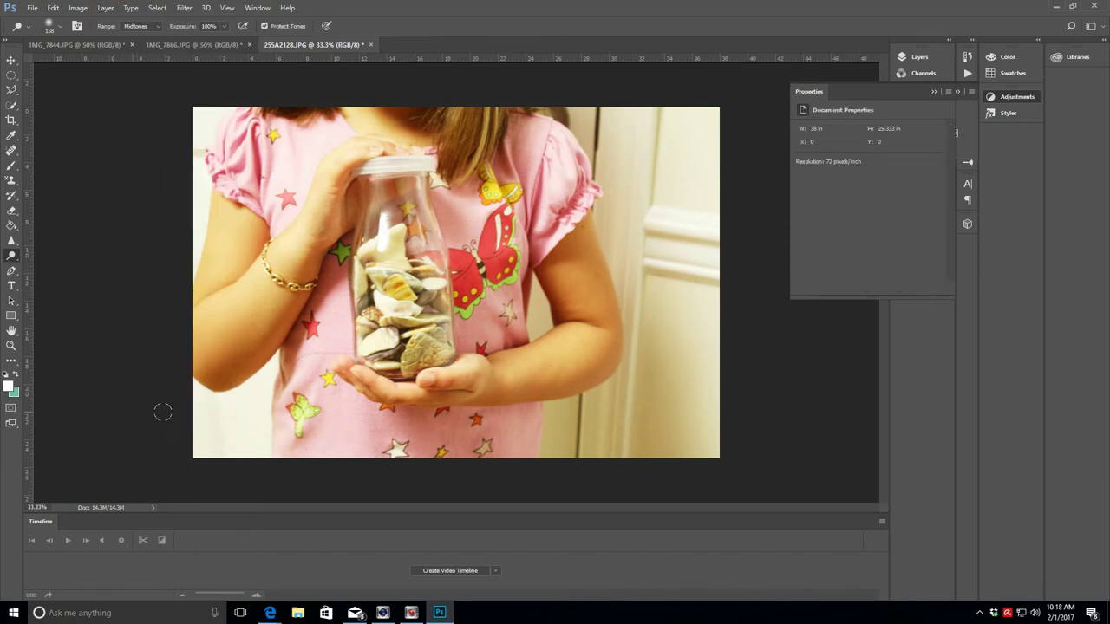
# Step: Apply a Hue/Saturation adjustment to photo 255A2128 with hue +7, saturation -15 and lightness +6, and flatten the image
pyautogui.click(935, 93)
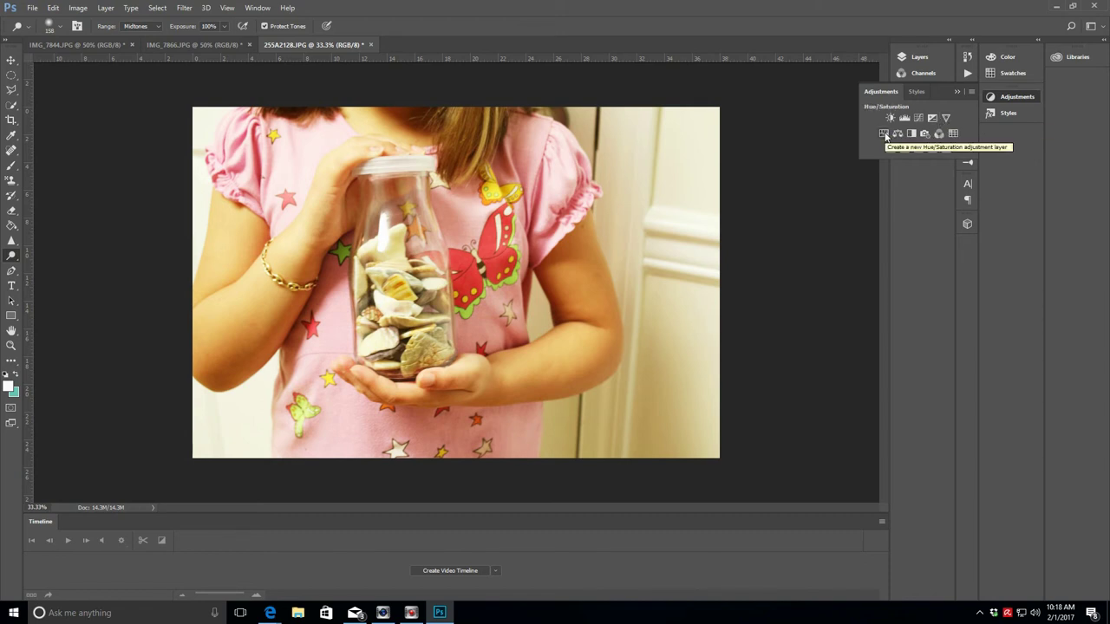
pyautogui.click(884, 134)
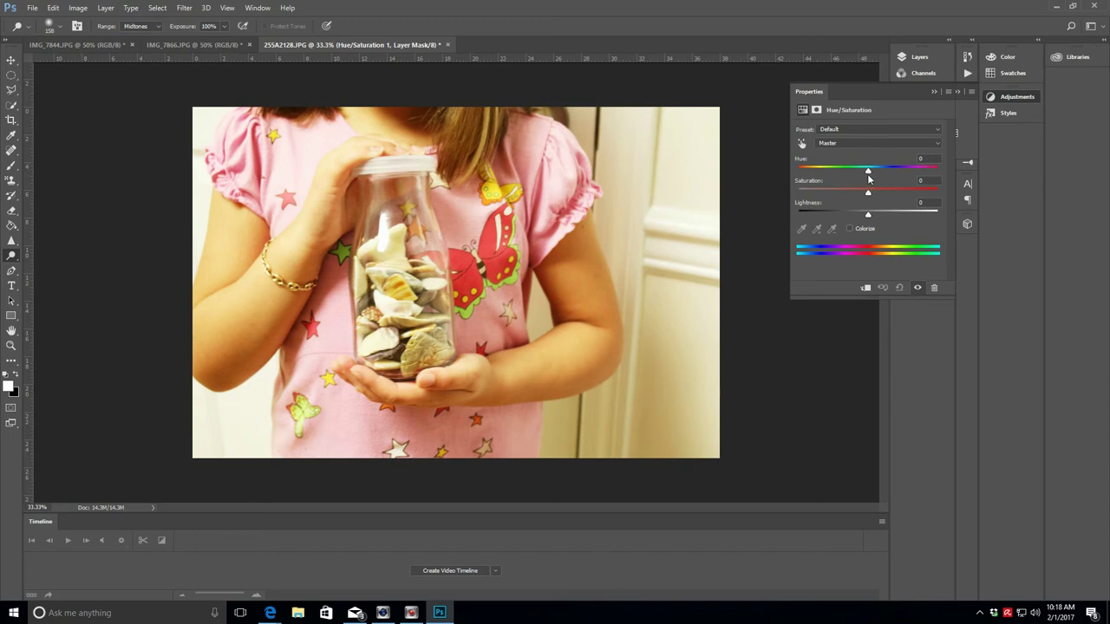
pyautogui.click(869, 172)
pyautogui.moveTo(869, 172)
pyautogui.mouseDown()
pyautogui.moveTo(898, 173)
pyautogui.moveTo(874, 176)
pyautogui.mouseUp()
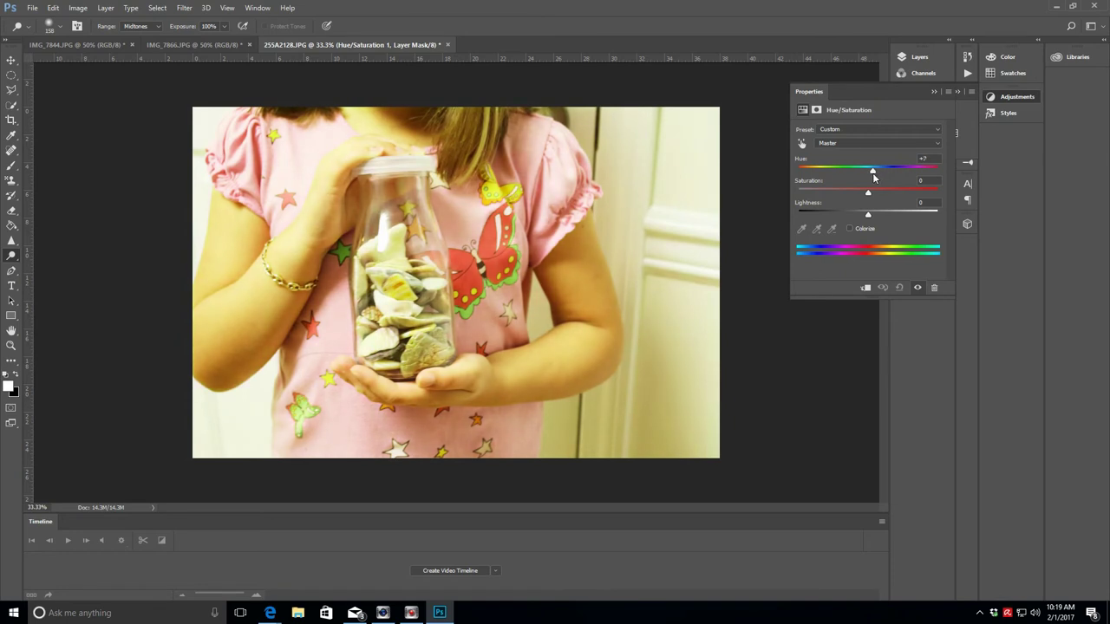
pyautogui.moveTo(868, 193); pyautogui.dragTo(876, 222)
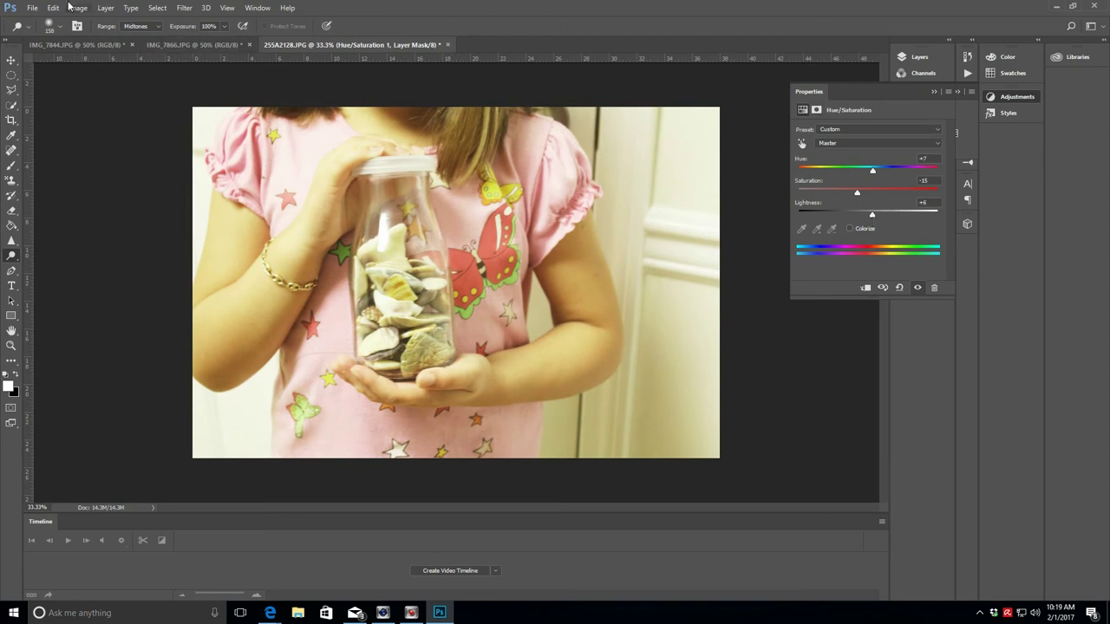
pyautogui.click(107, 11)
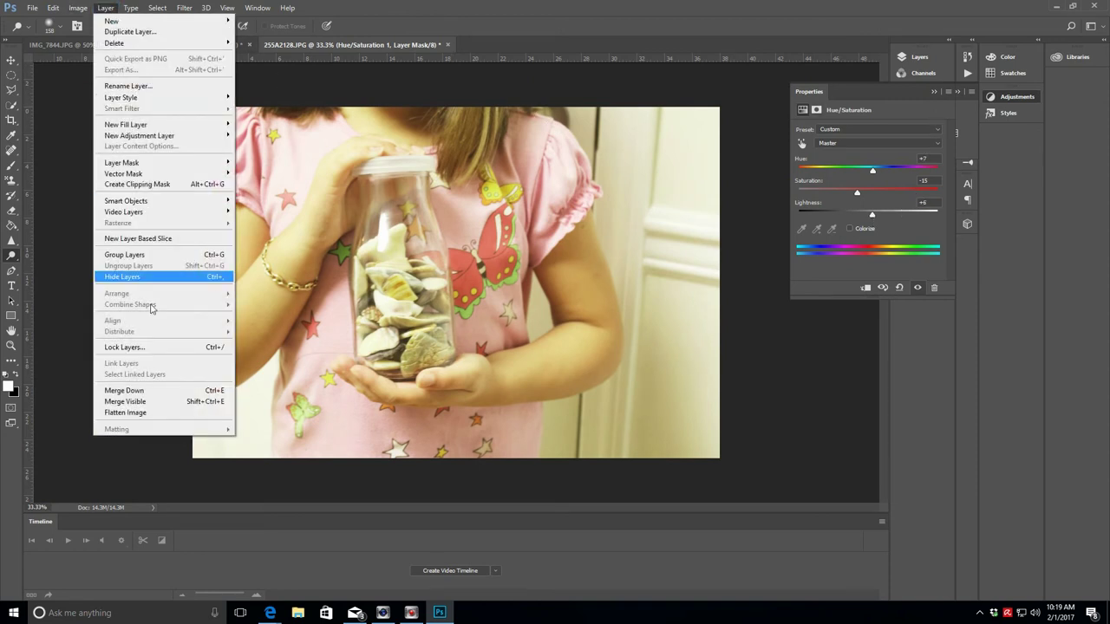
pyautogui.click(154, 413)
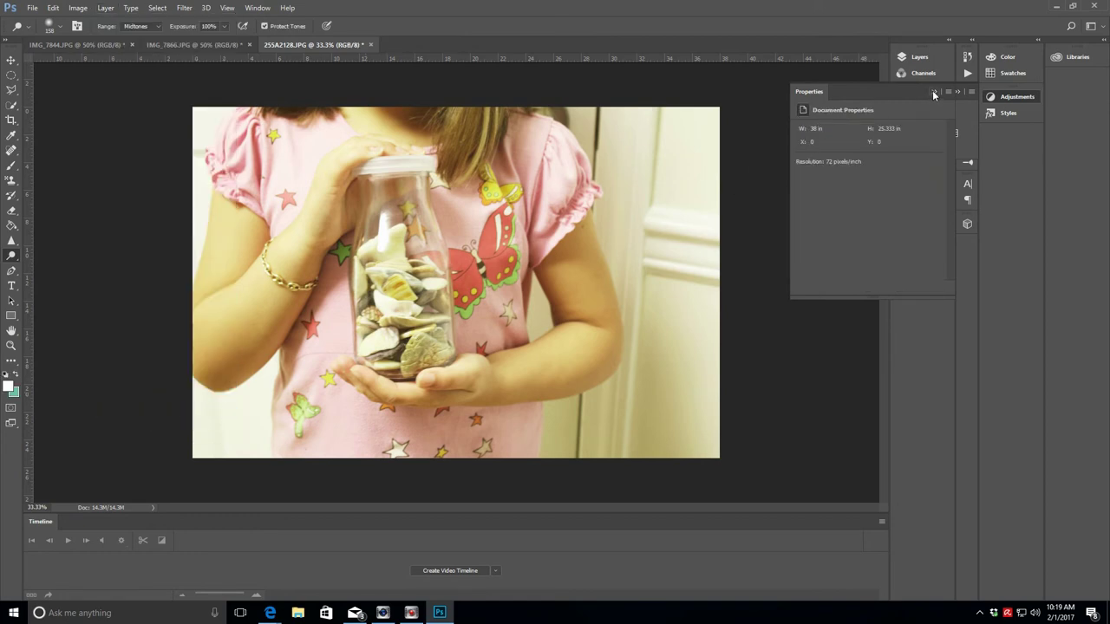
# Step: Apply a Levels adjustment to photo 255A2128 with input levels 10, 1.06 and 240, and flatten the image
pyautogui.click(934, 92)
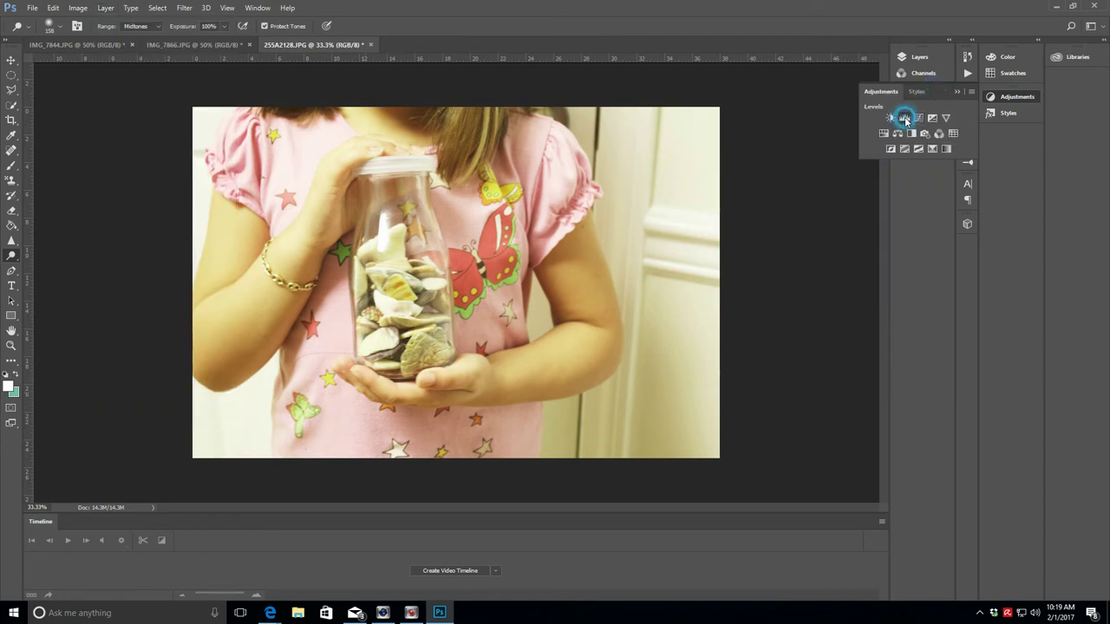
pyautogui.click(905, 118)
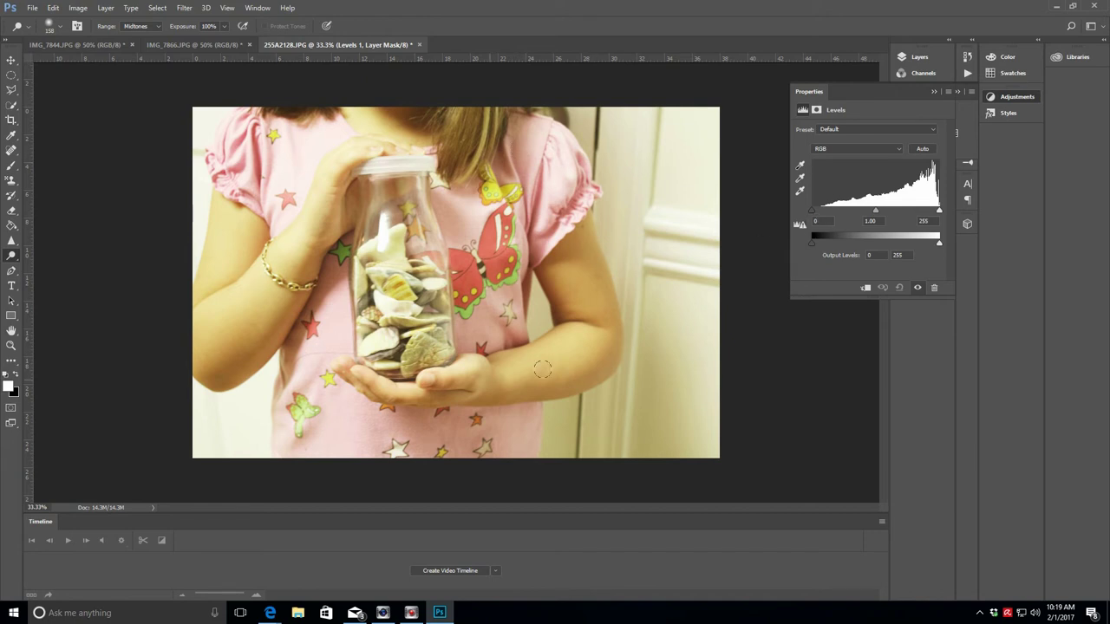
pyautogui.click(814, 221)
pyautogui.moveTo(813, 211); pyautogui.dragTo(872, 216)
pyautogui.moveTo(872, 214); pyautogui.dragTo(932, 215)
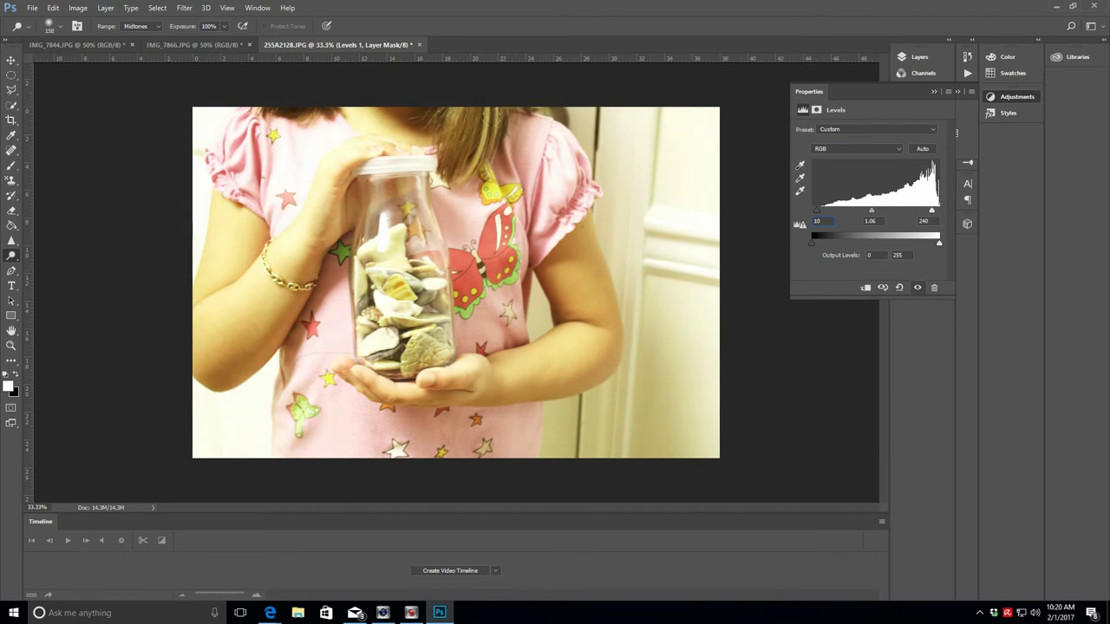
pyautogui.click(104, 7)
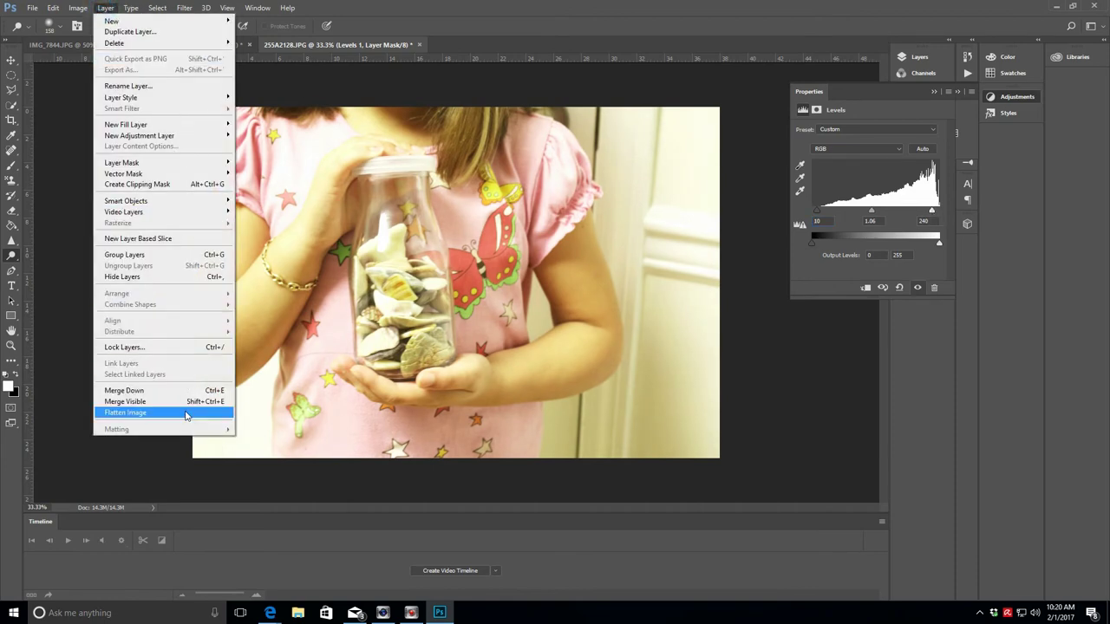
pyautogui.click(152, 413)
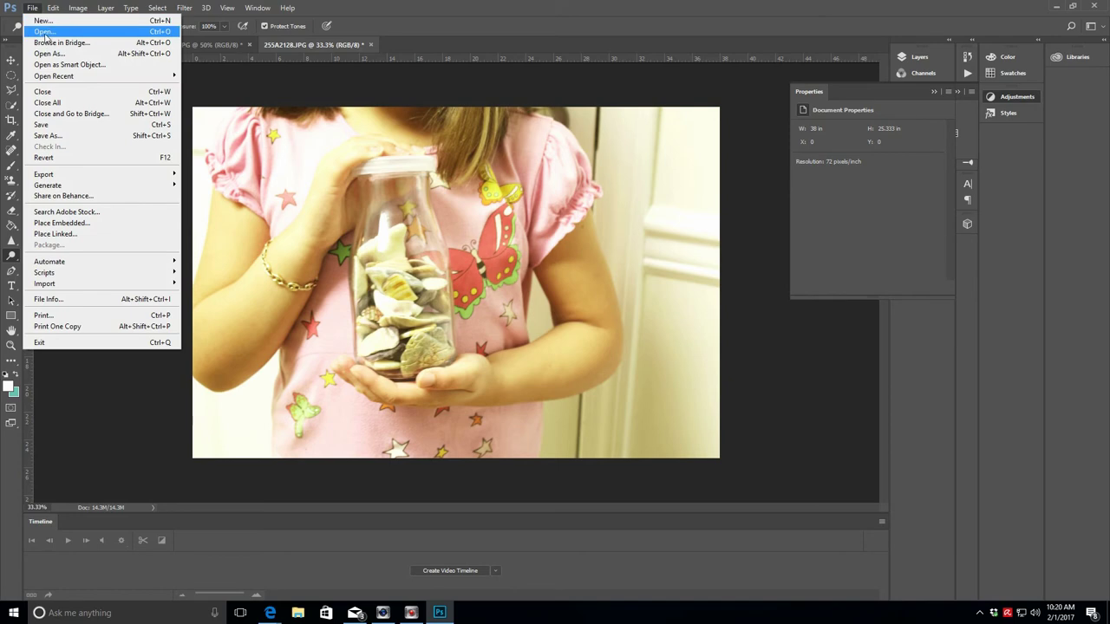
# Step: Open photo 255A2130 from the 03 March DSLR folder
pyautogui.click(45, 33)
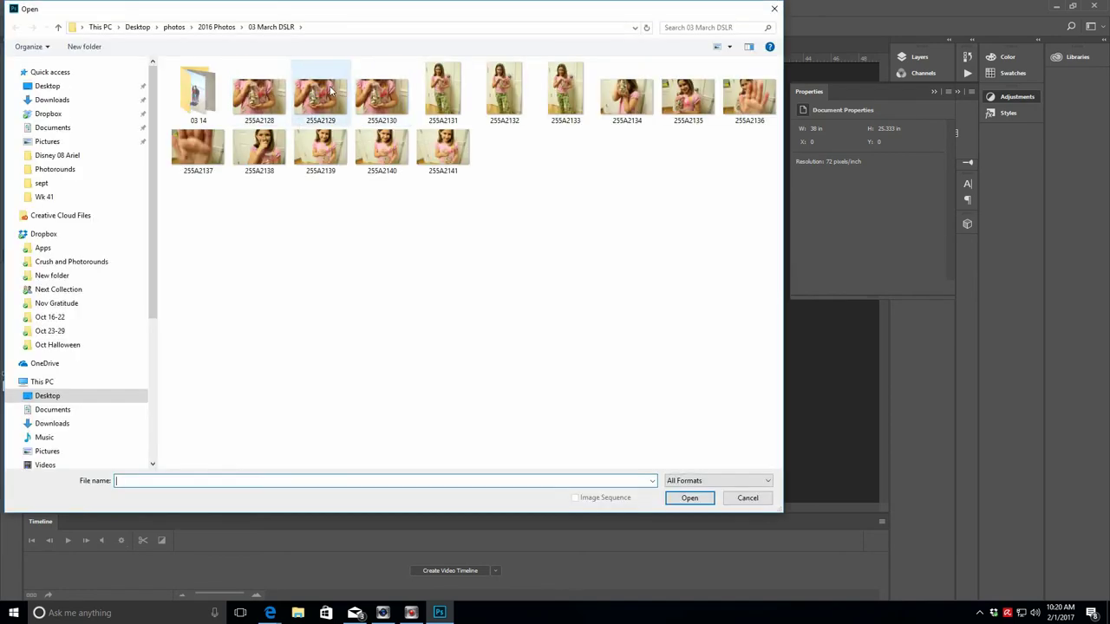
pyautogui.click(382, 98)
pyautogui.doubleClick(381, 98)
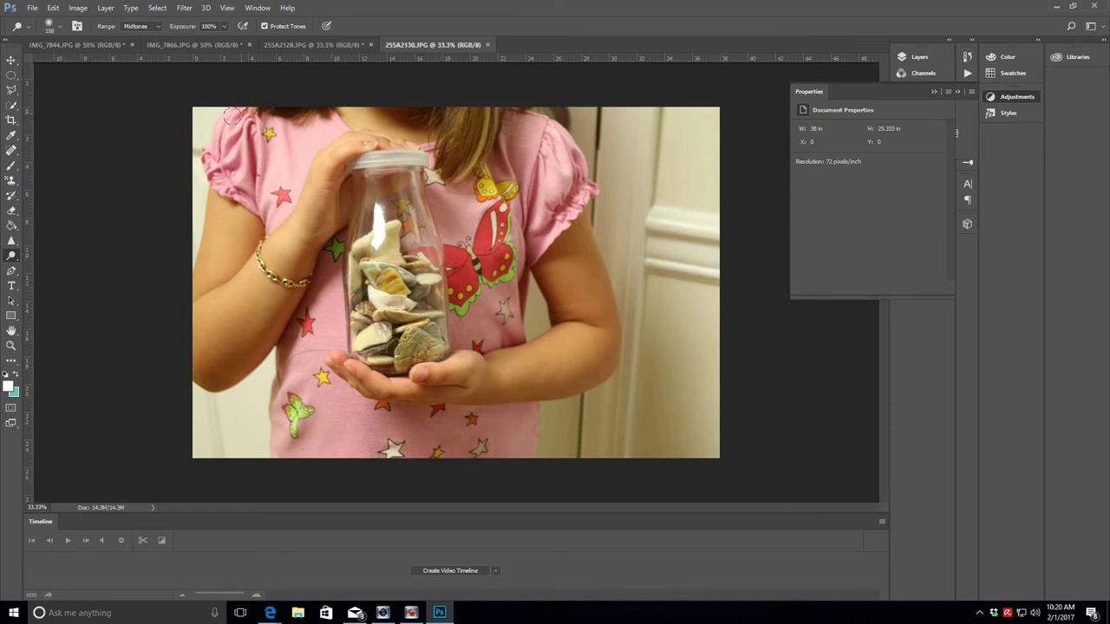
# Step: Brighten the 255A2130 photo's lighter tones with a Curves adjustment, pull the shadows down slightly, and flatten the image
pyautogui.click(934, 92)
pyautogui.click(918, 117)
pyautogui.moveTo(901, 188); pyautogui.dragTo(892, 174)
pyautogui.click(856, 215)
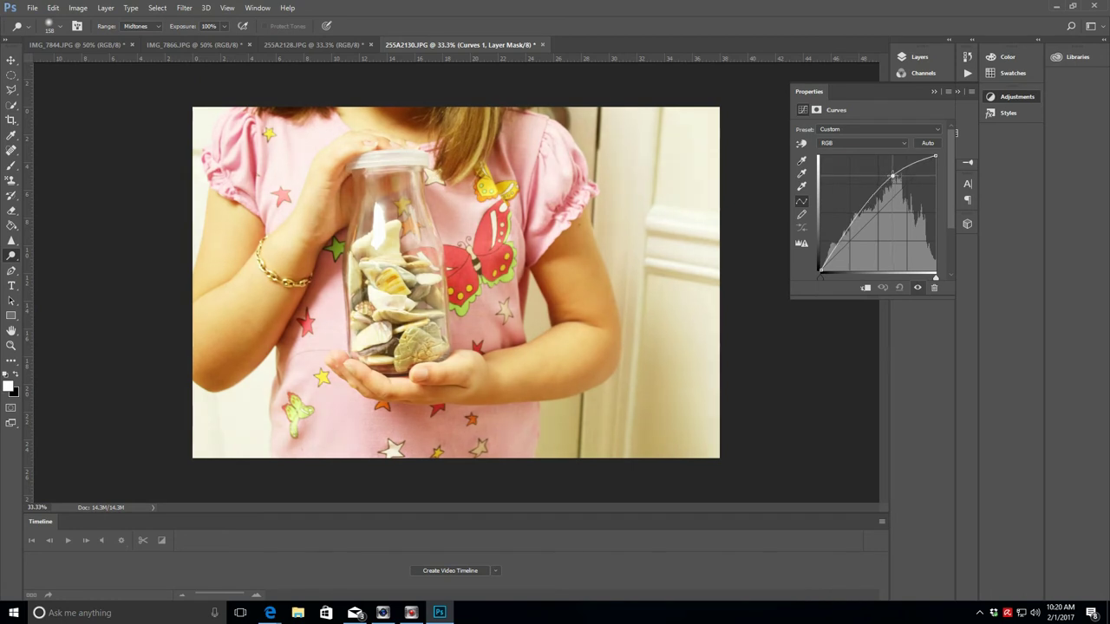
pyautogui.moveTo(843, 234); pyautogui.dragTo(843, 237)
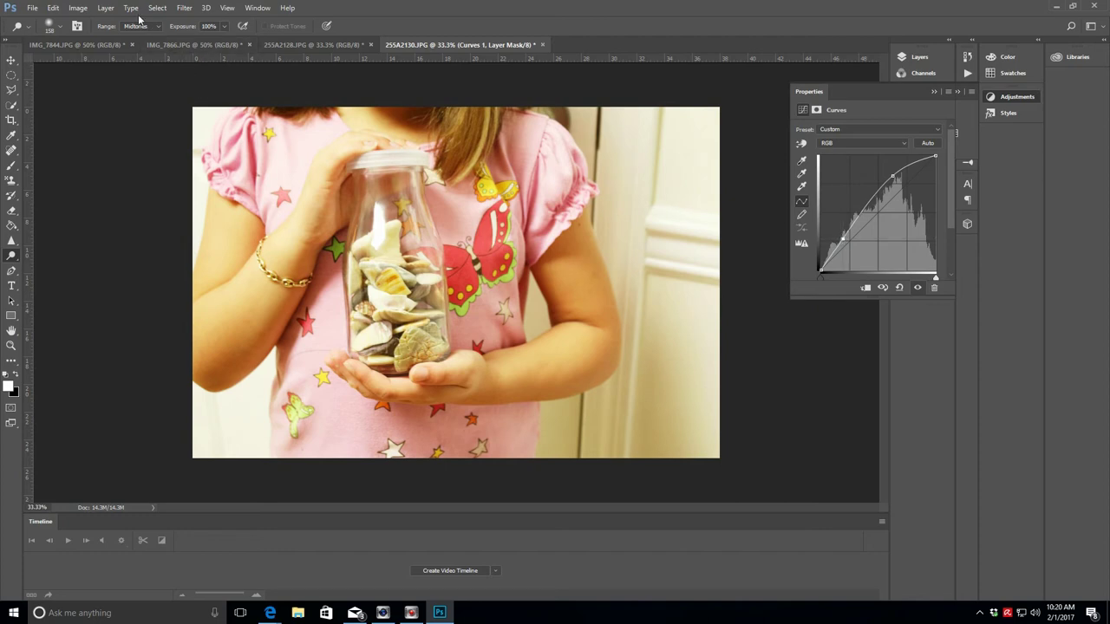
pyautogui.click(106, 7)
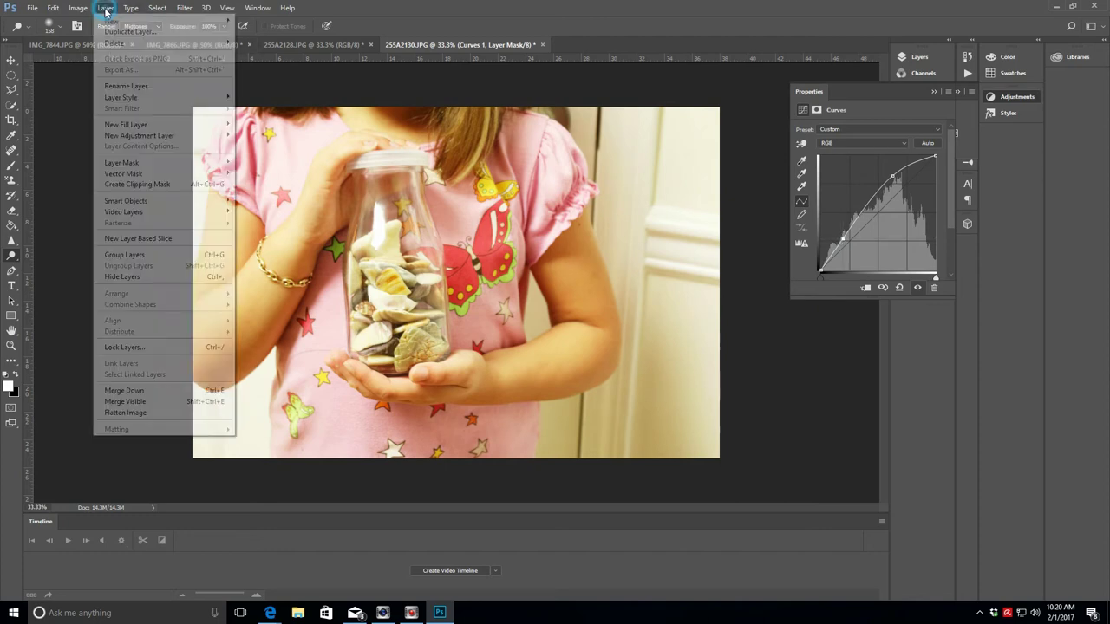
pyautogui.click(153, 413)
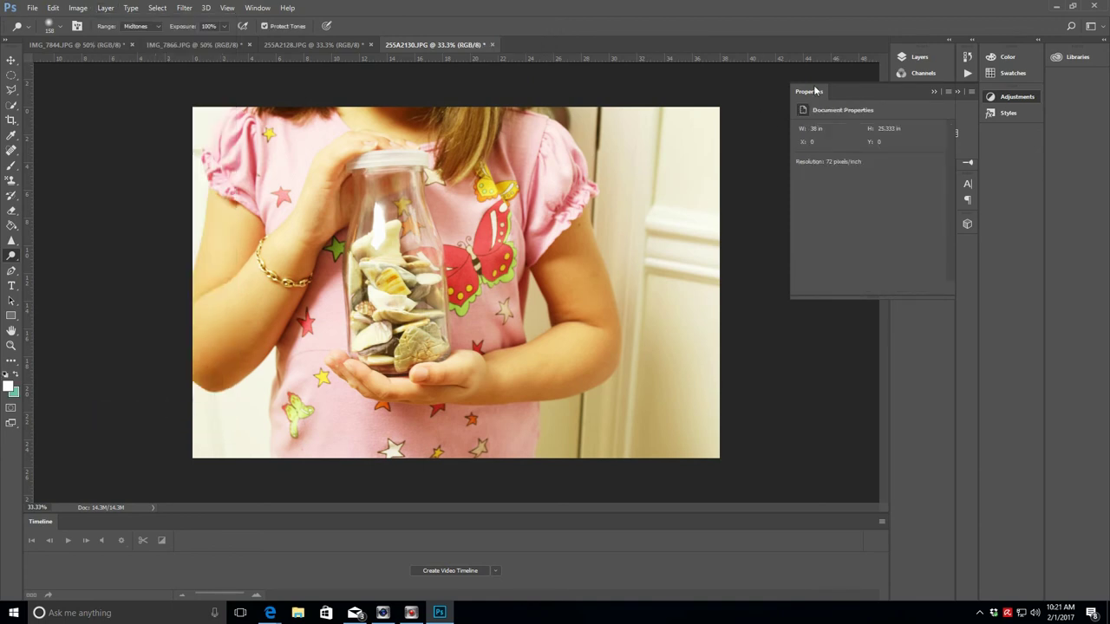
# Step: Add a Levels adjustment layer with default settings to photo 255A2130
pyautogui.click(934, 92)
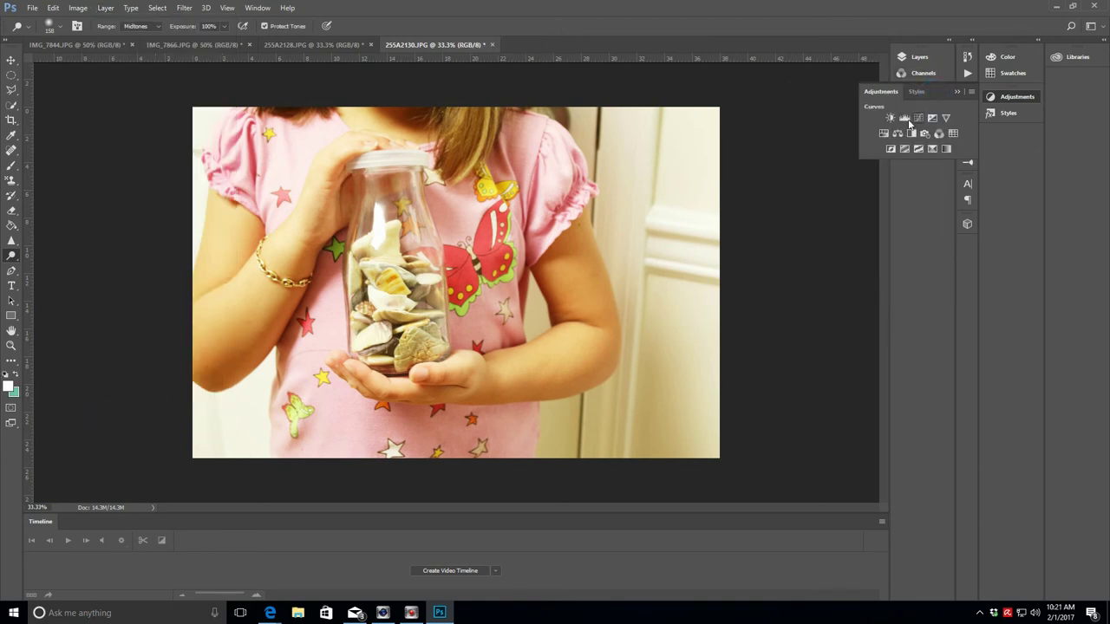
pyautogui.click(905, 118)
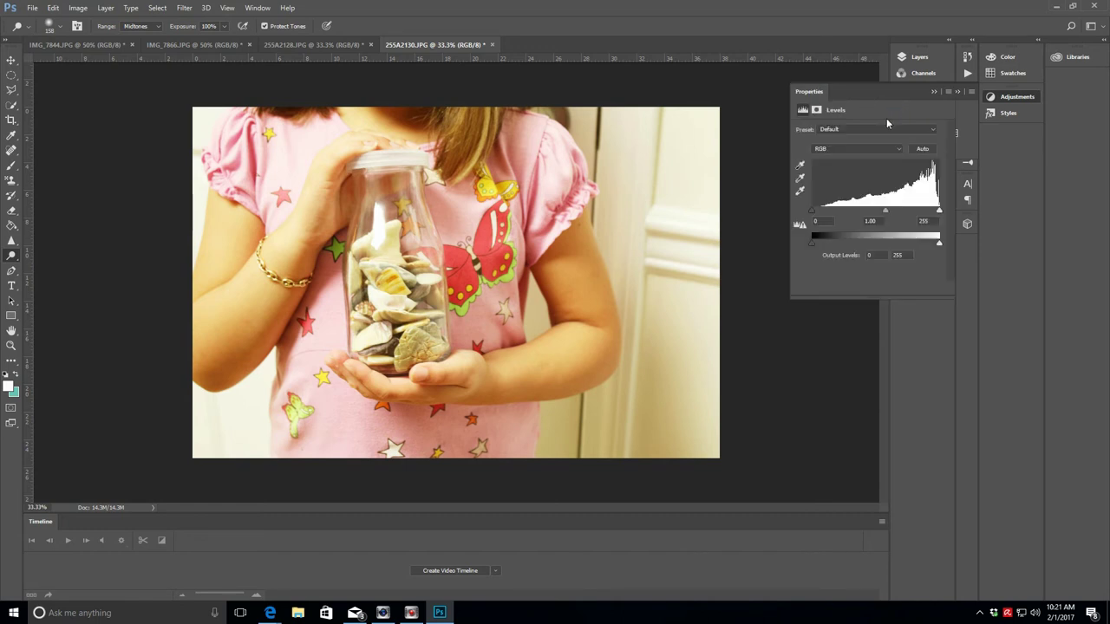
pyautogui.click(933, 91)
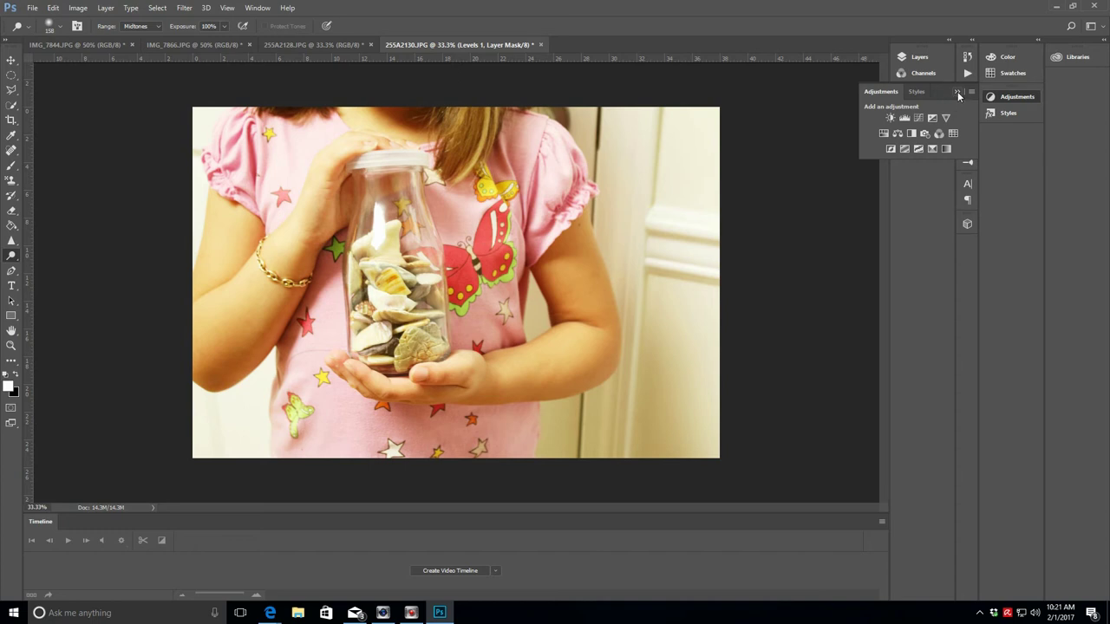
# Step: Add a Hue/Saturation adjustment layer with the Default preset and try shifting the hue, saturation and lightness of the Blues
pyautogui.click(884, 133)
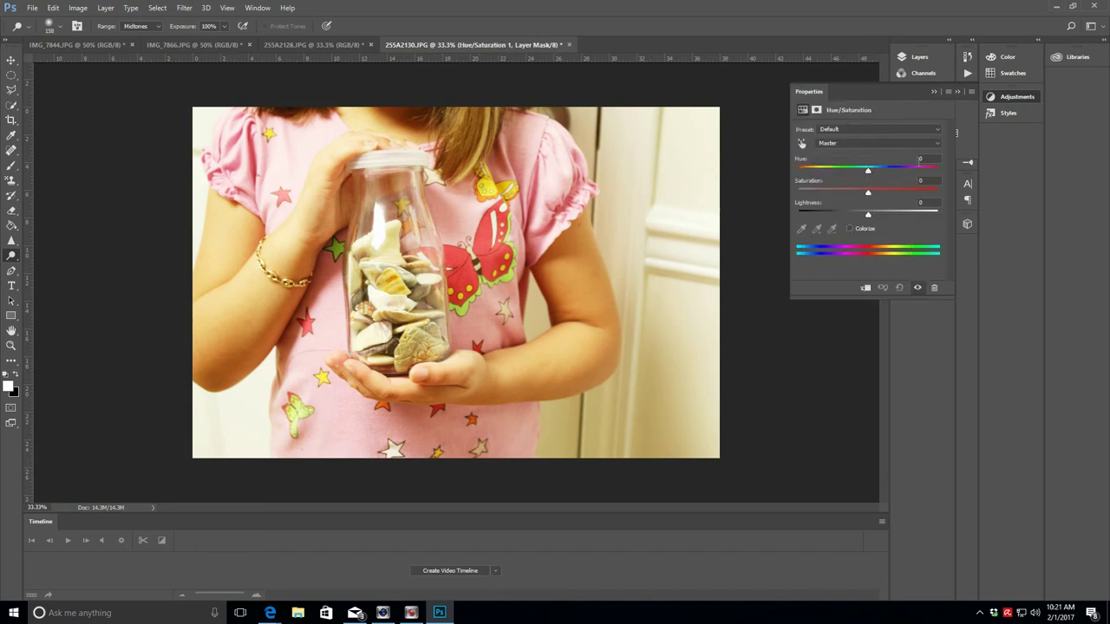
pyautogui.click(855, 130)
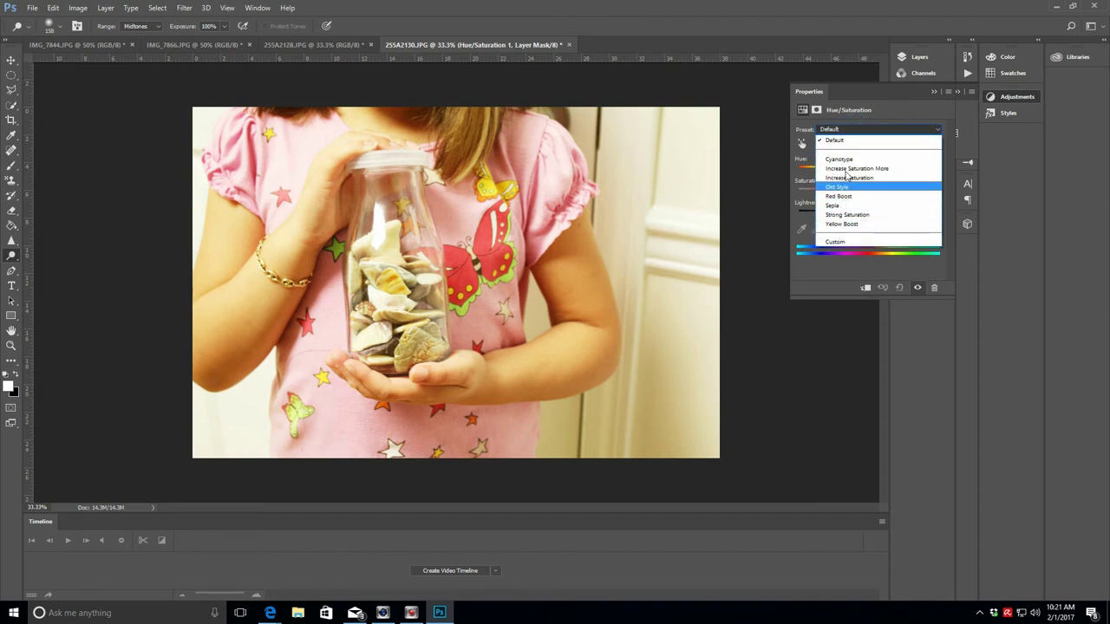
pyautogui.click(853, 140)
pyautogui.click(847, 144)
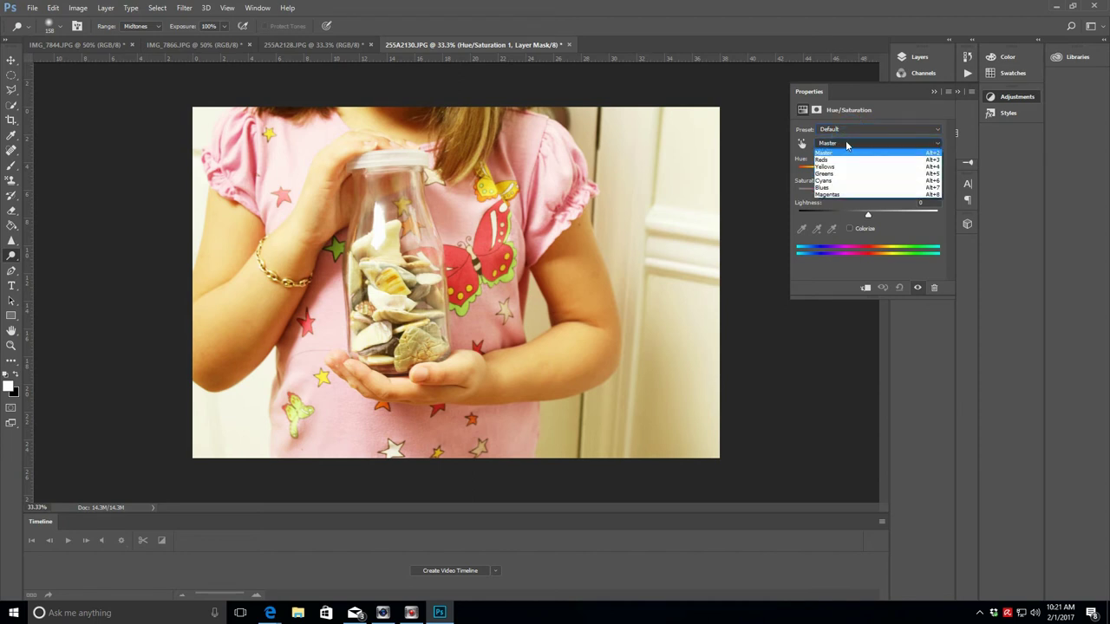
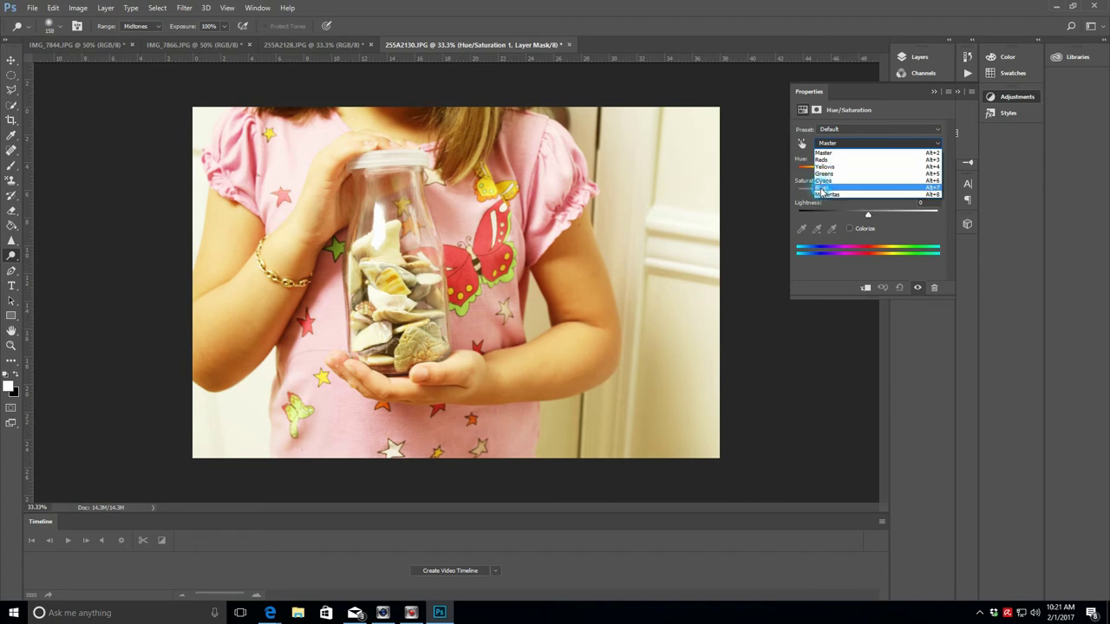
pyautogui.click(822, 188)
pyautogui.moveTo(868, 170)
pyautogui.mouseDown()
pyautogui.moveTo(925, 174)
pyautogui.moveTo(801, 172)
pyautogui.moveTo(872, 173)
pyautogui.mouseUp()
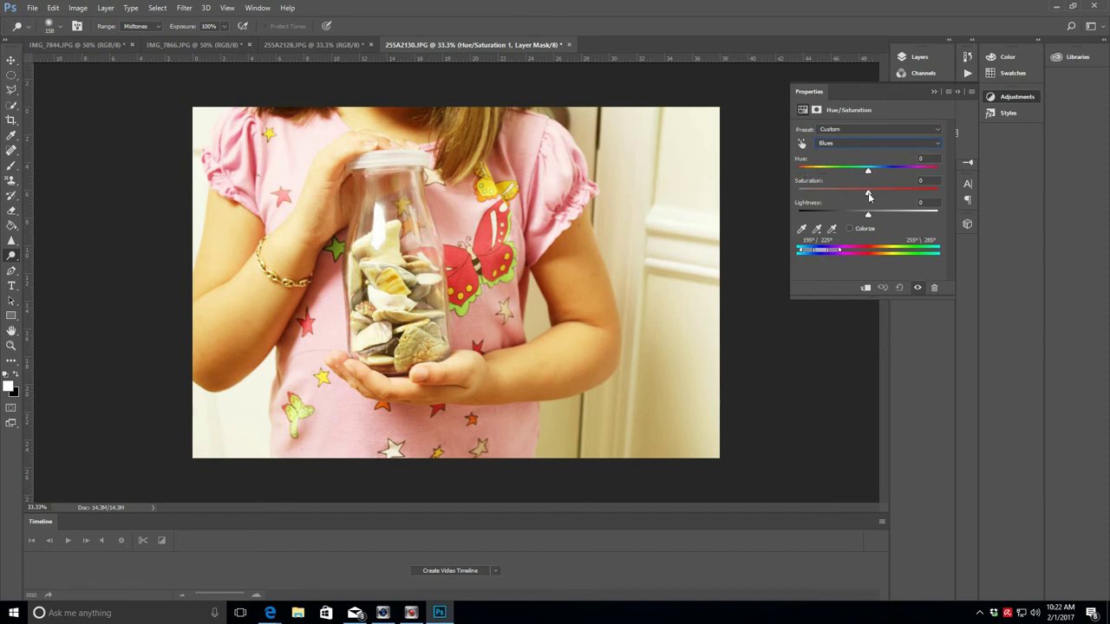
pyautogui.moveTo(869, 194); pyautogui.dragTo(885, 218)
# Step: Try a Master hue of +10 and then about -4 in the Hue/Saturation adjustment, and reset the adjustment
pyautogui.click(843, 144)
pyautogui.click(834, 152)
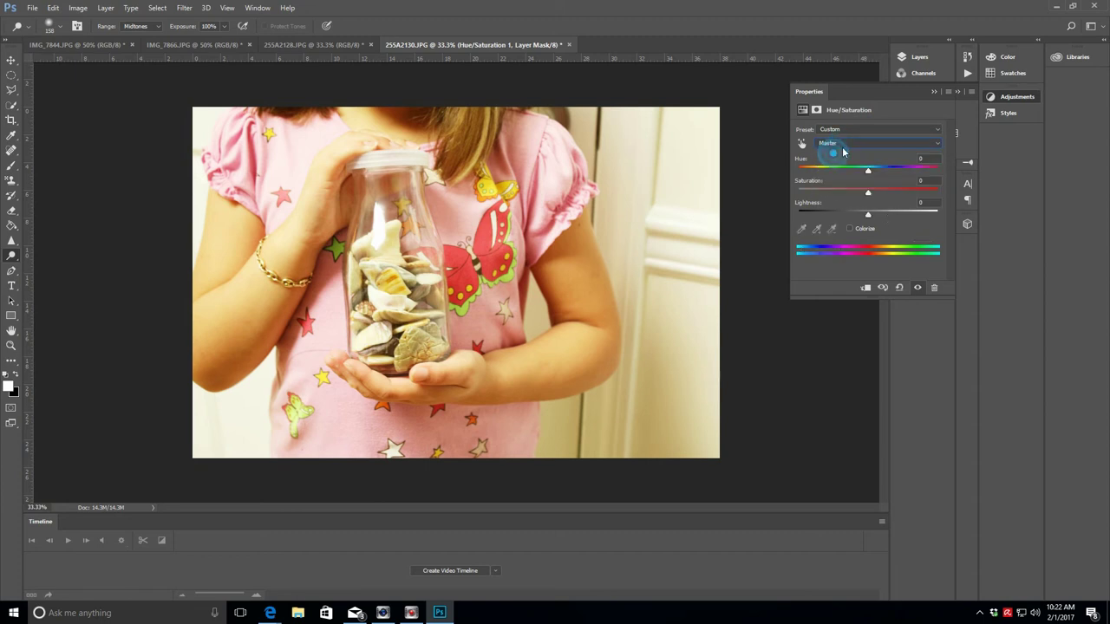
pyautogui.moveTo(870, 174); pyautogui.dragTo(875, 175)
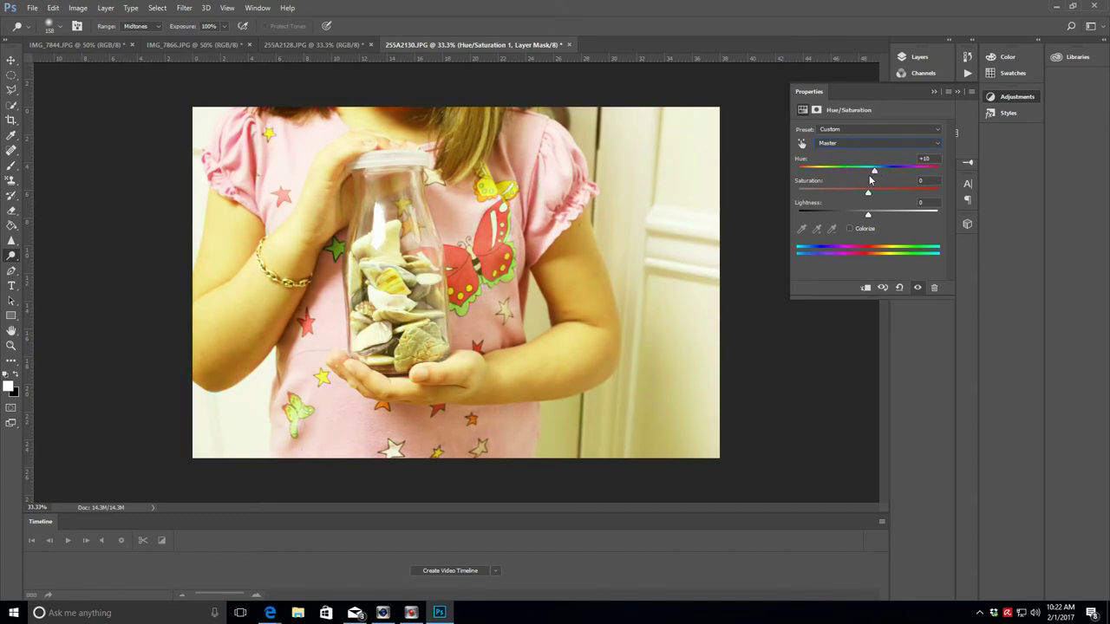
pyautogui.moveTo(874, 174)
pyautogui.mouseDown()
pyautogui.moveTo(848, 175)
pyautogui.moveTo(863, 175)
pyautogui.mouseUp()
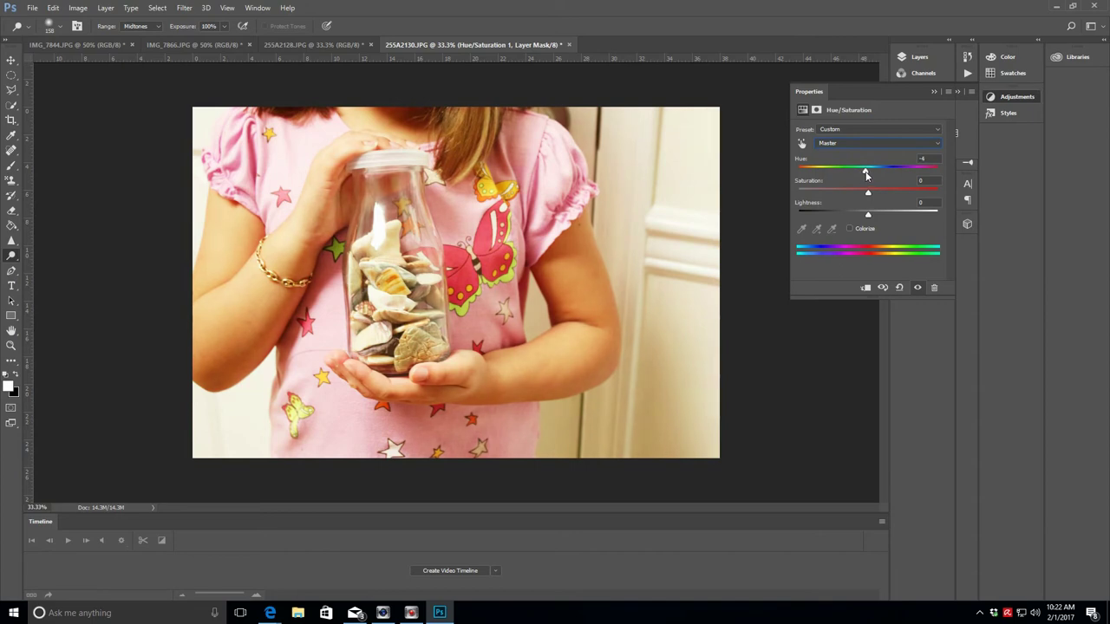
pyautogui.click(899, 289)
pyautogui.click(933, 93)
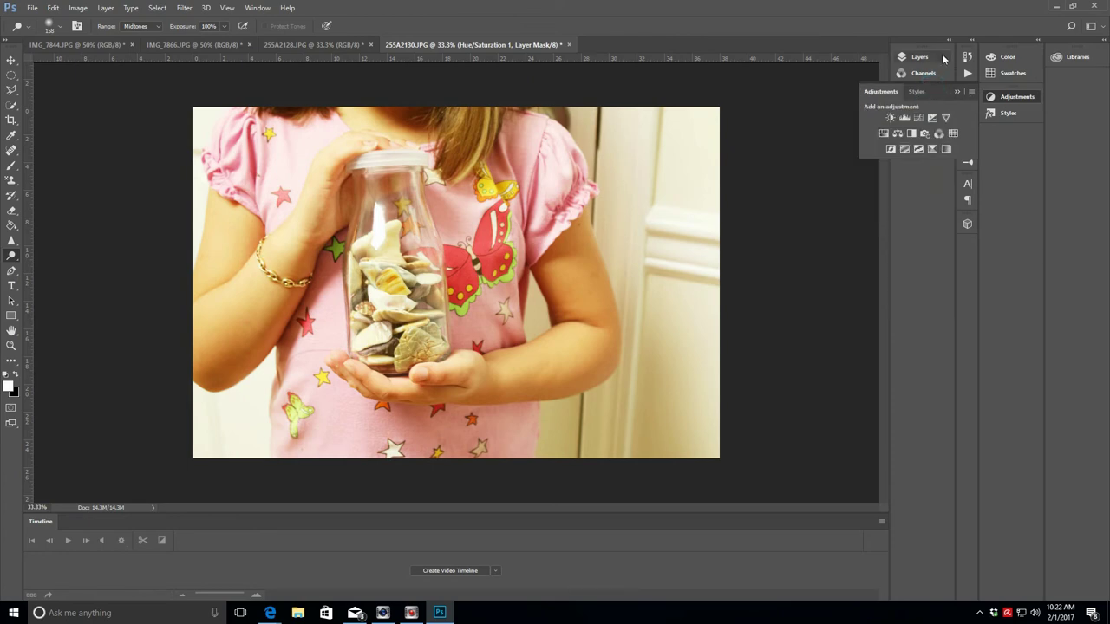
# Step: Delete the Hue/Saturation adjustment layer from photo 255A2130
pyautogui.click(954, 89)
pyautogui.click(917, 57)
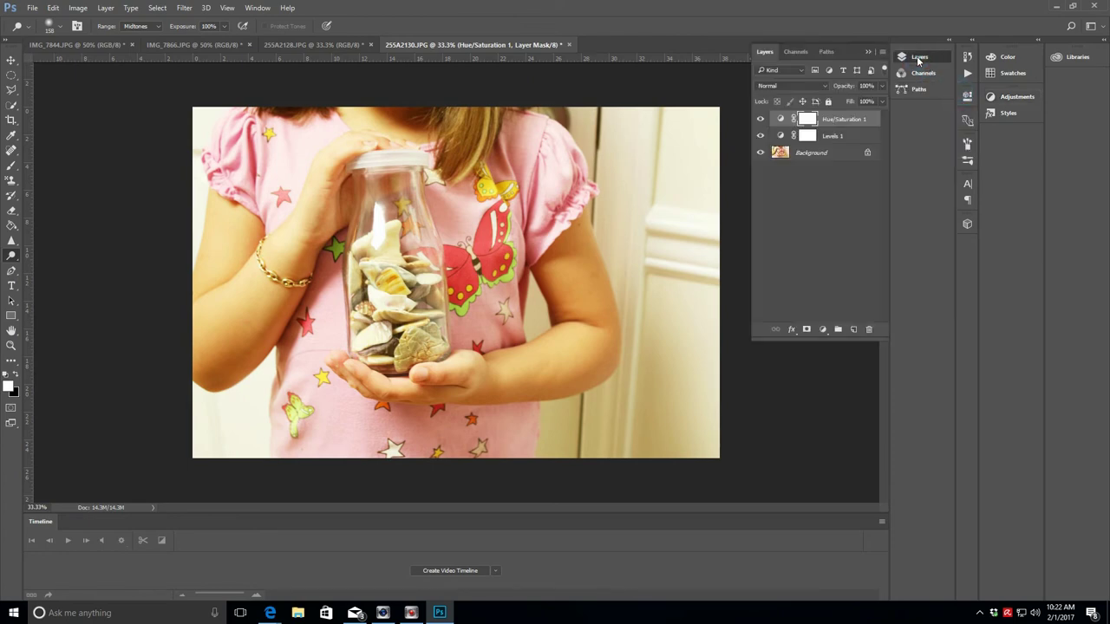
pyautogui.click(826, 119)
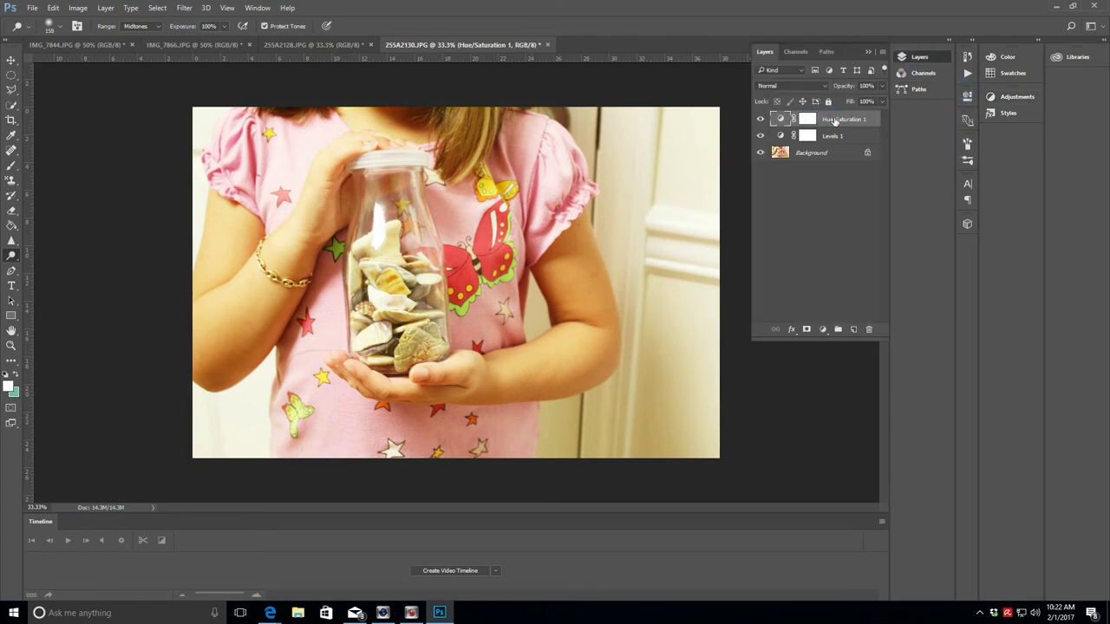
pyautogui.click(1012, 98)
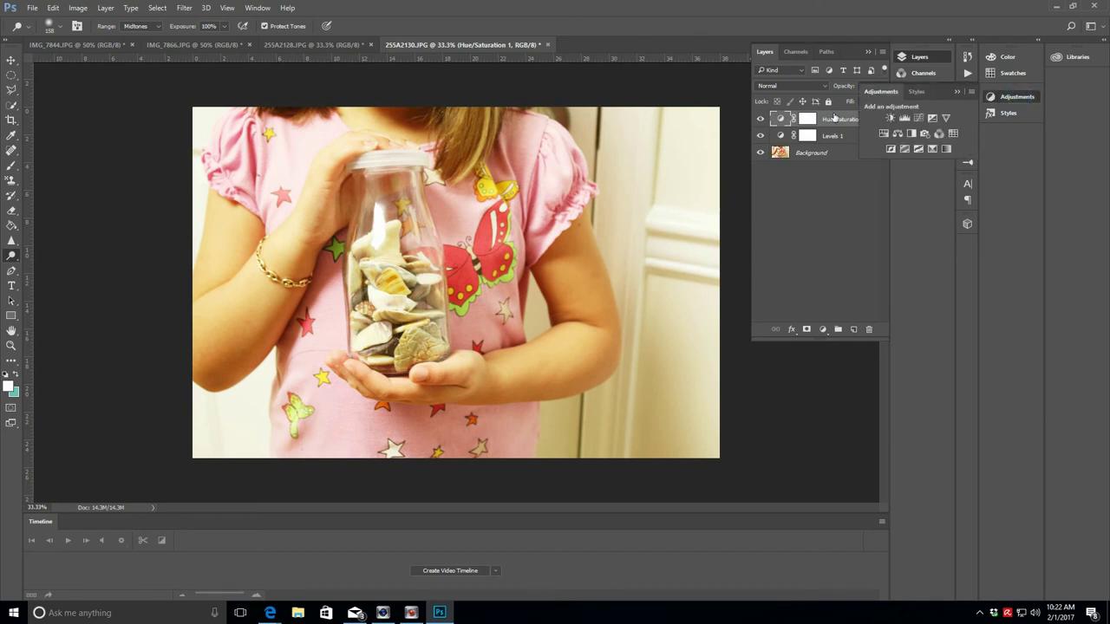
pyautogui.click(965, 93)
pyautogui.click(822, 120)
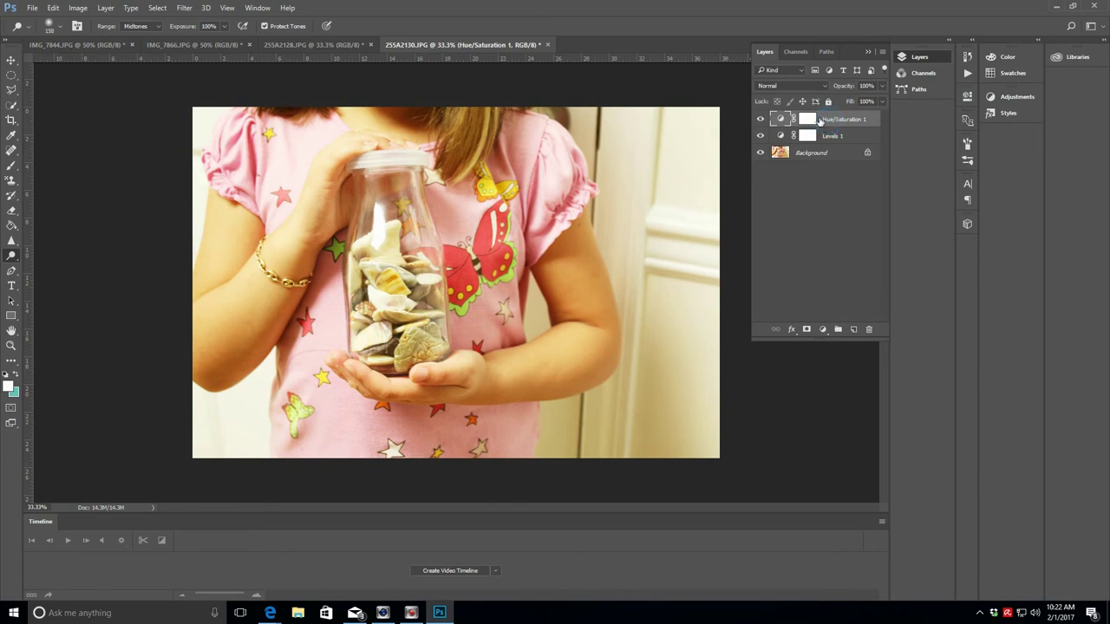
pyautogui.press('Delete')
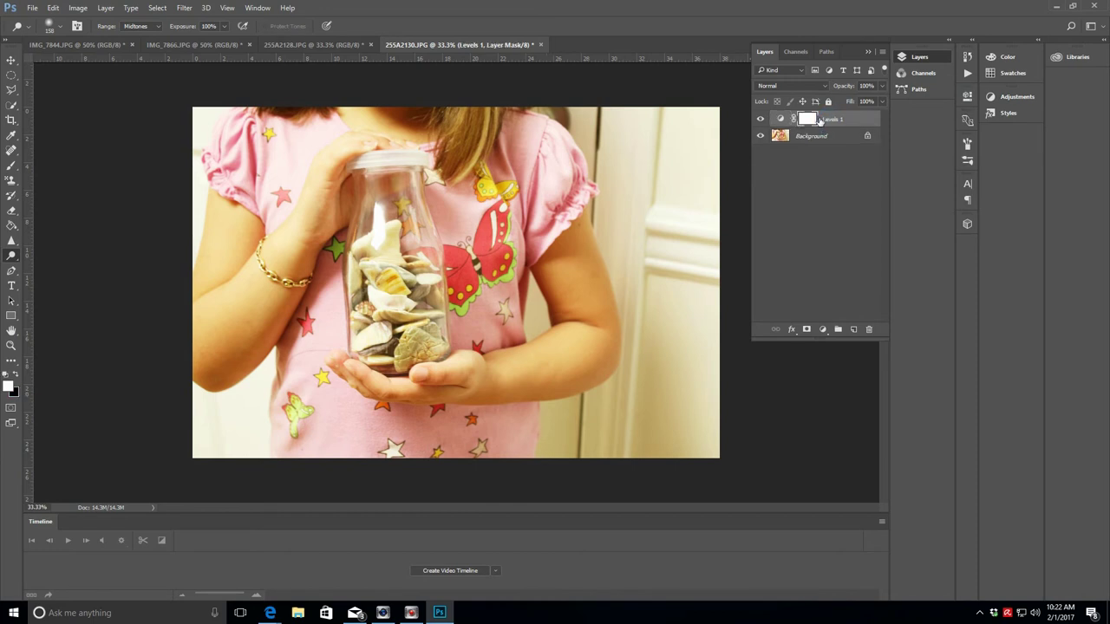
pyautogui.click(868, 52)
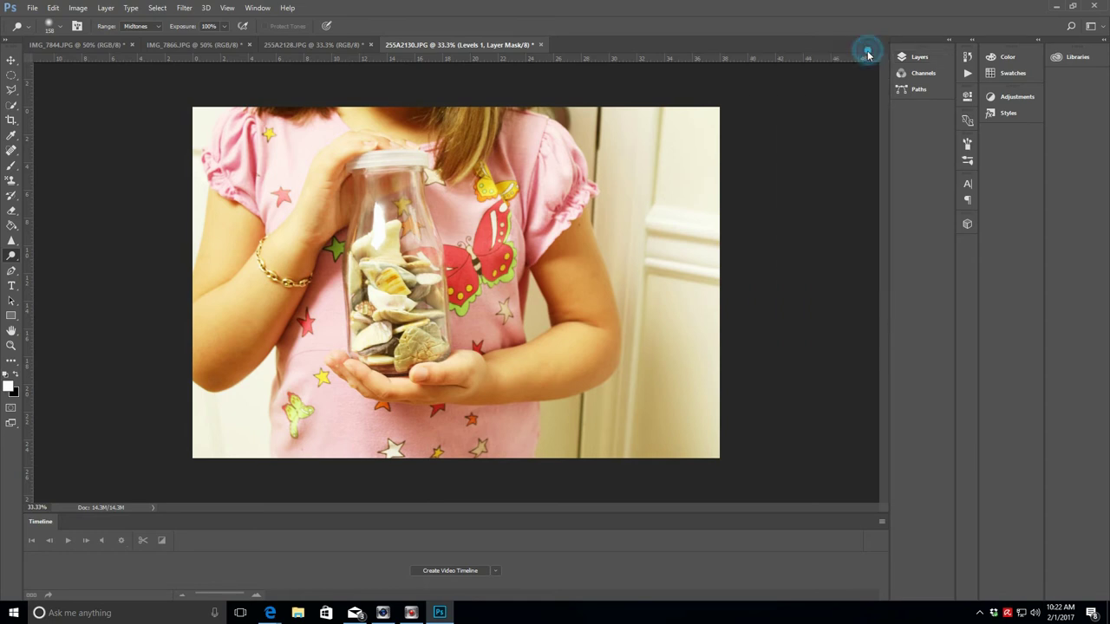
# Step: Add a Color Balance adjustment layer with Midtones at Cyan/Red -10, Magenta/Green -2 and Yellow/Blue +15, and flatten the image
pyautogui.click(1002, 99)
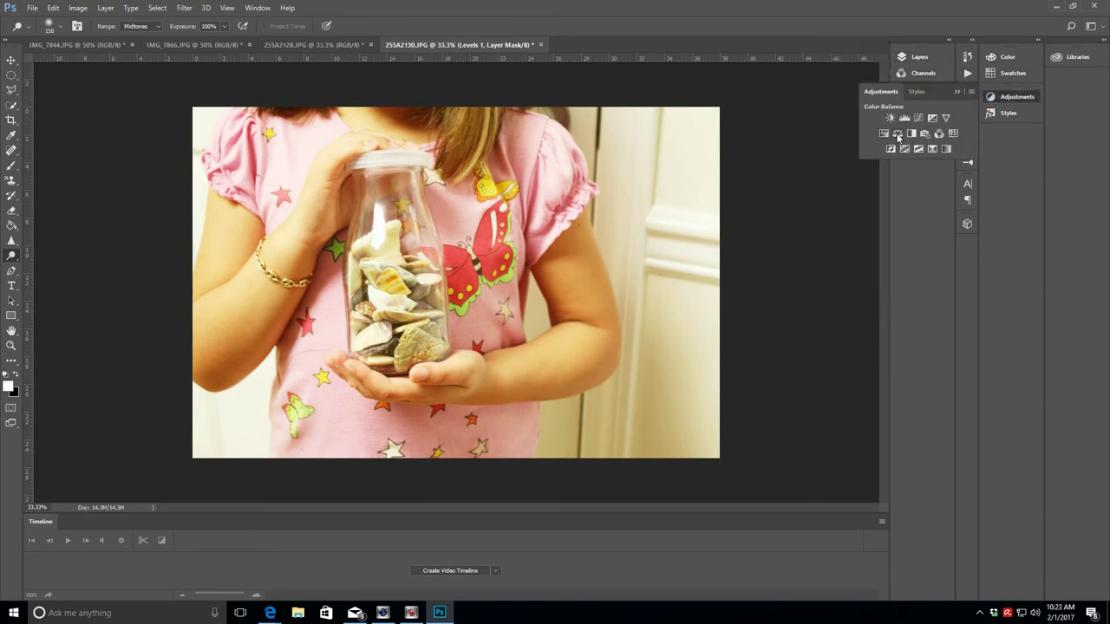
pyautogui.click(897, 134)
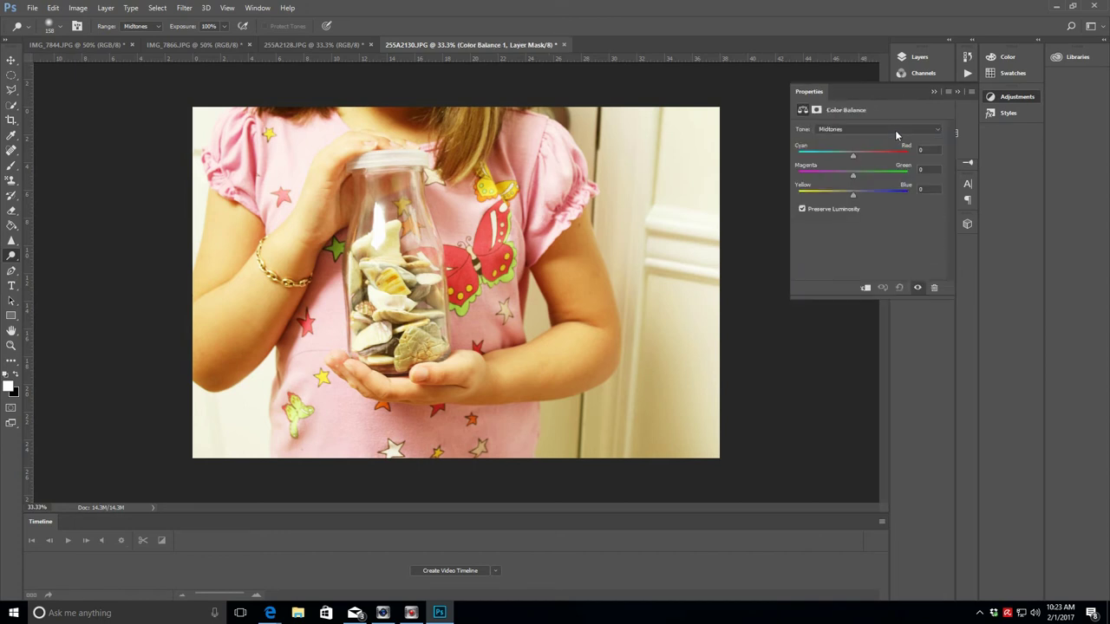
pyautogui.moveTo(852, 156); pyautogui.dragTo(860, 198)
pyautogui.click(106, 8)
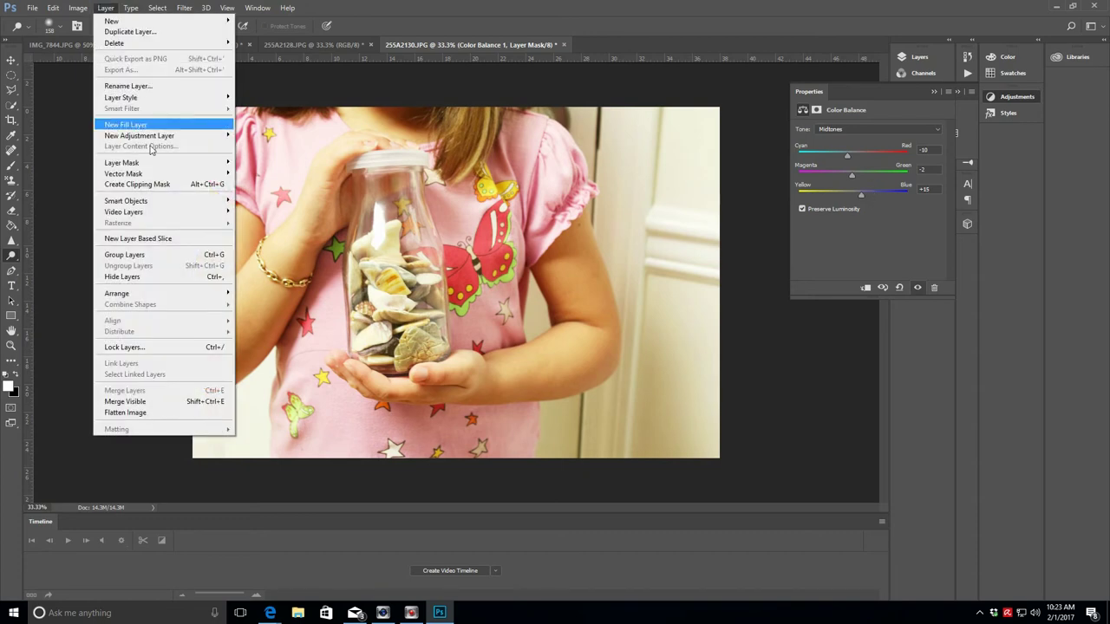
pyautogui.click(142, 413)
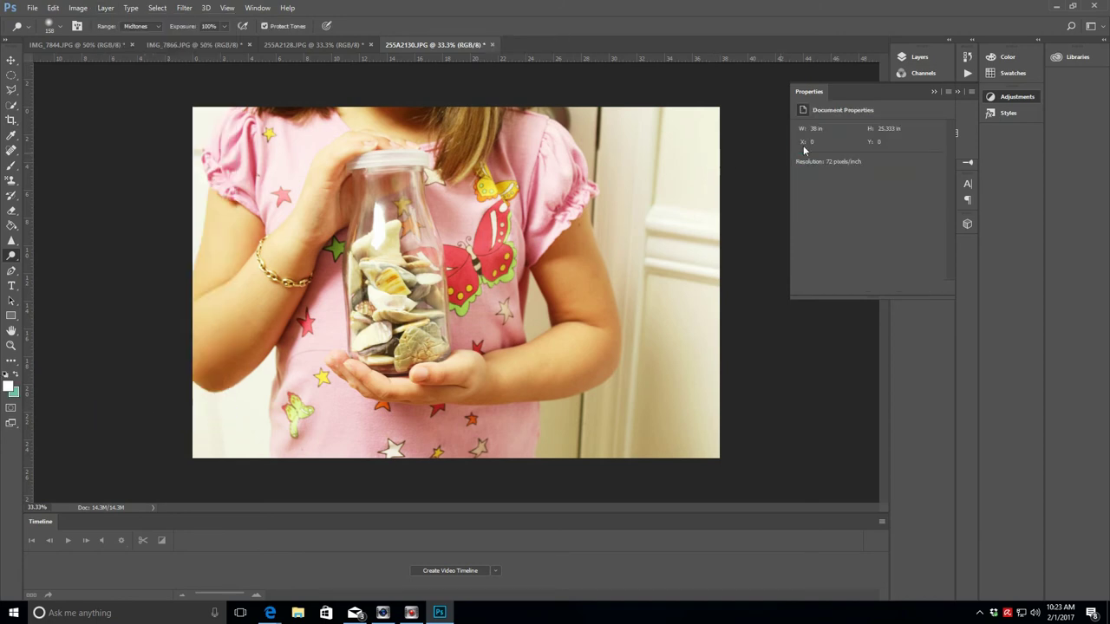
pyautogui.click(936, 92)
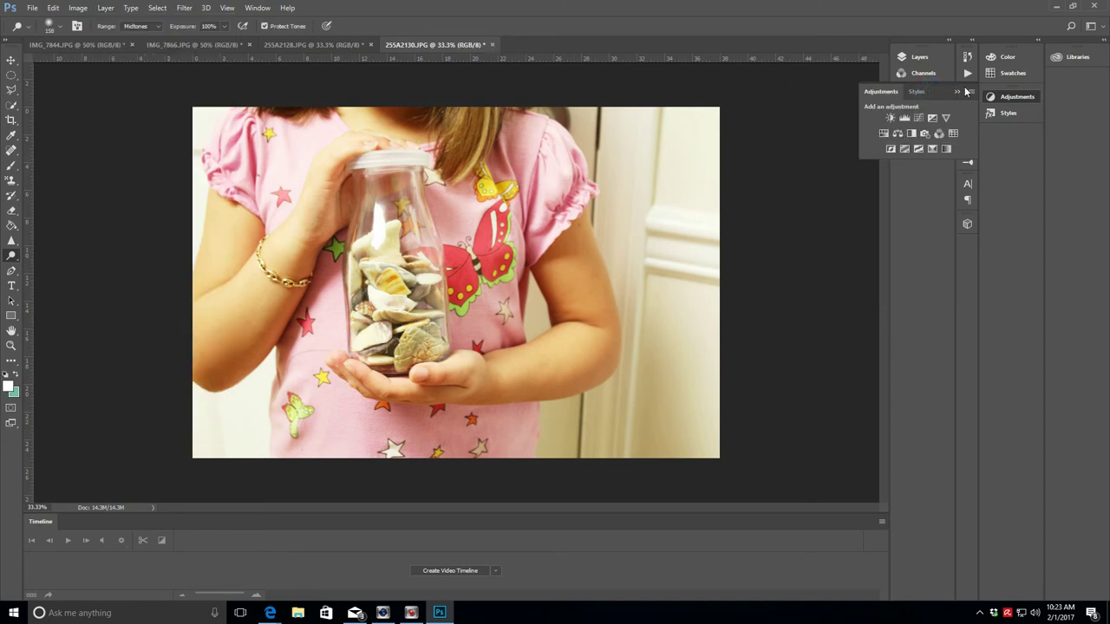
# Step: Add a Levels adjustment layer with input levels of 10 for shadows, 1.20 for midtones and 245 for highlights
pyautogui.click(904, 117)
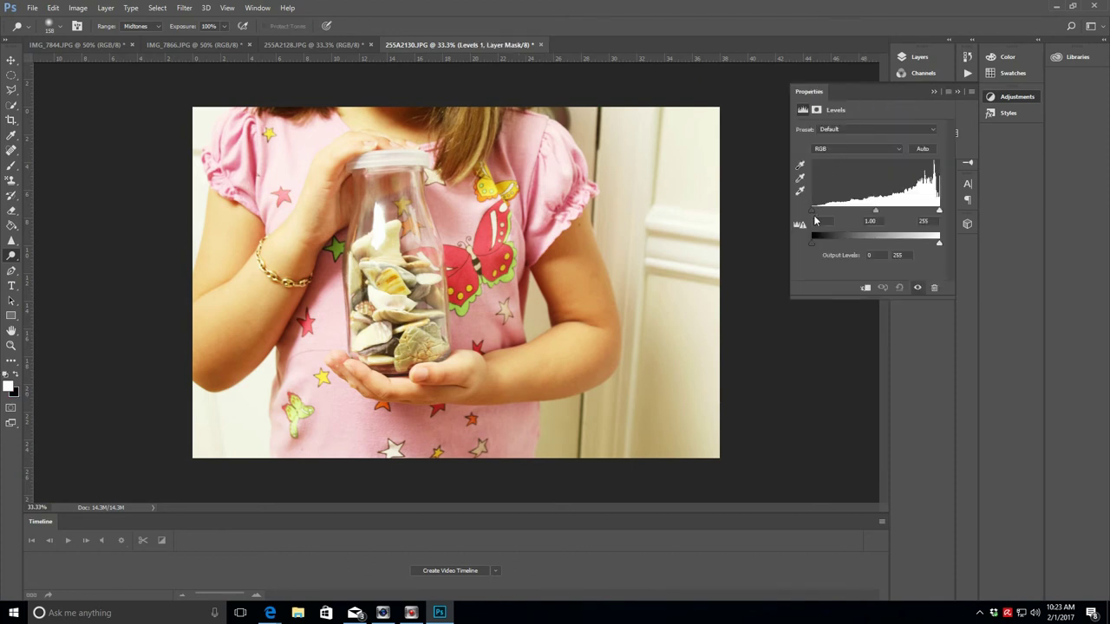
pyautogui.click(816, 222)
pyautogui.write('10')
pyautogui.click(872, 220)
pyautogui.write('1.20')
pyautogui.click(922, 221)
pyautogui.write('245')
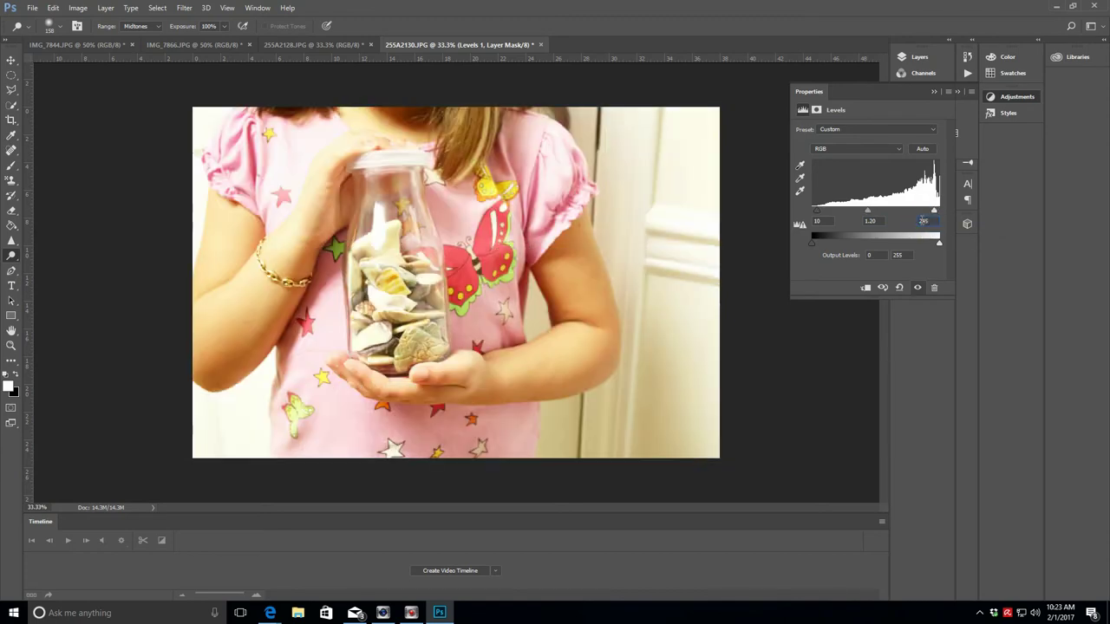
pyautogui.doubleClick(924, 221)
pyautogui.write('24')
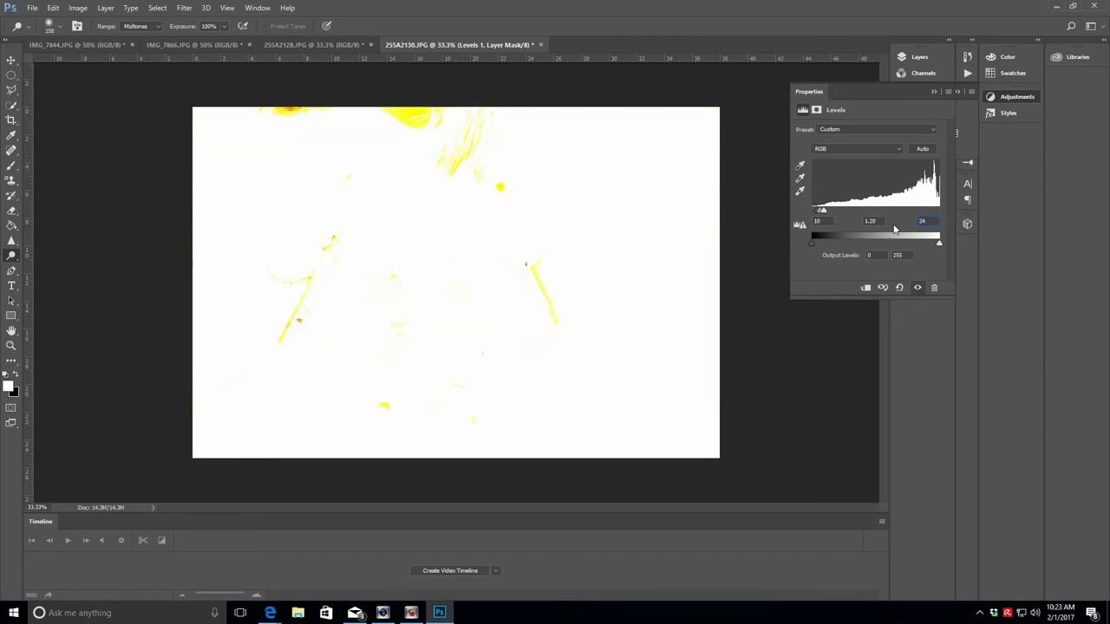
pyautogui.write('5')
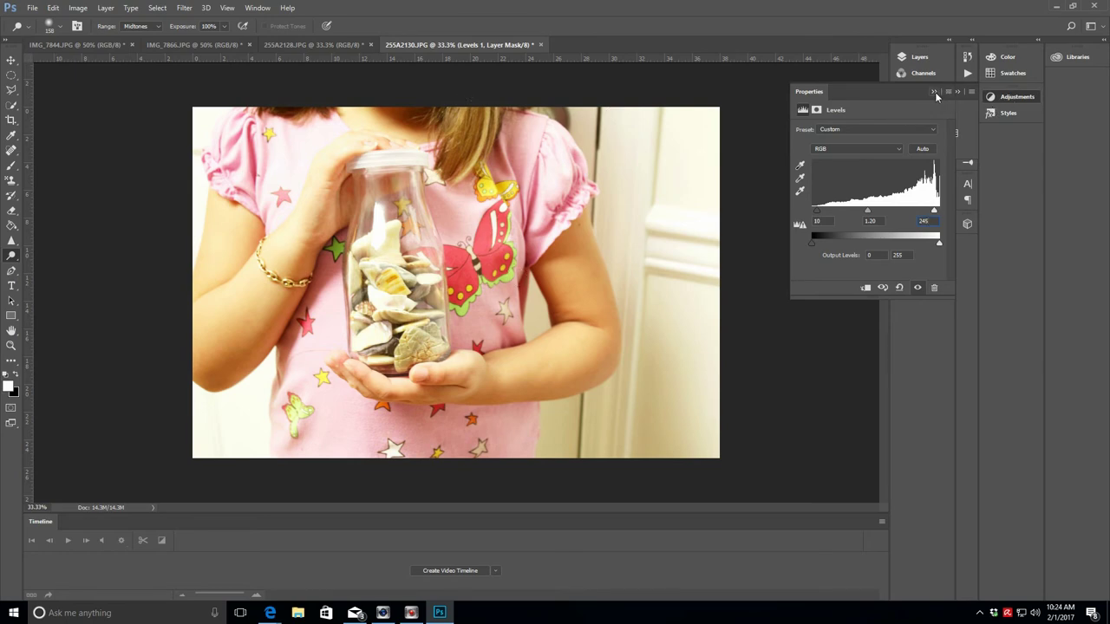
pyautogui.click(935, 92)
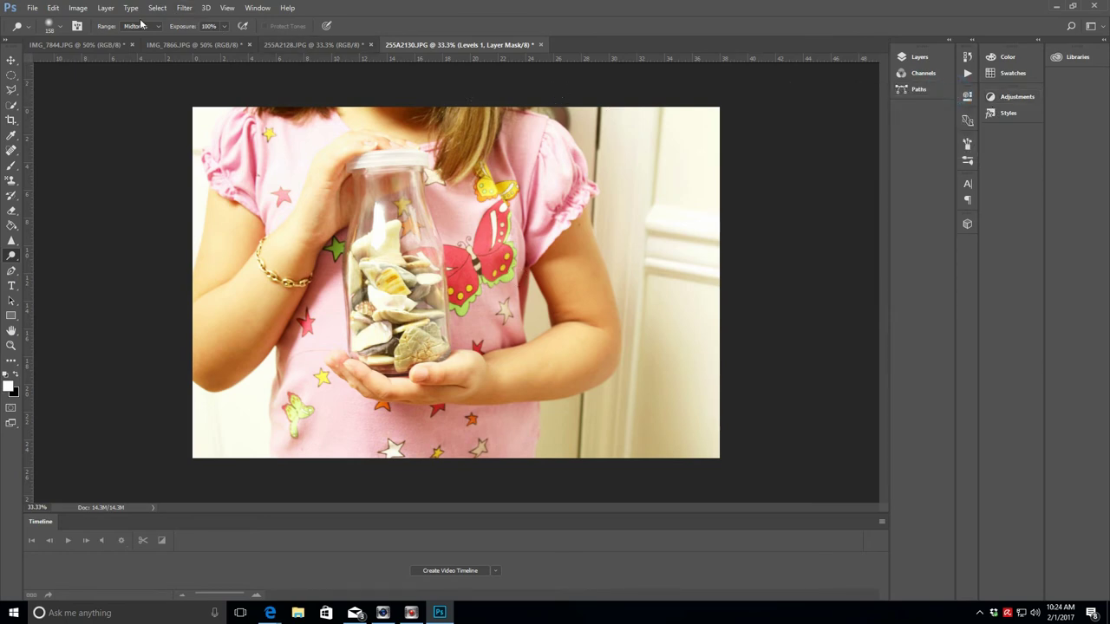
# Step: Flatten photo 255A2130 to merge the Levels adjustment into the image
pyautogui.click(79, 12)
pyautogui.moveTo(105, 7)
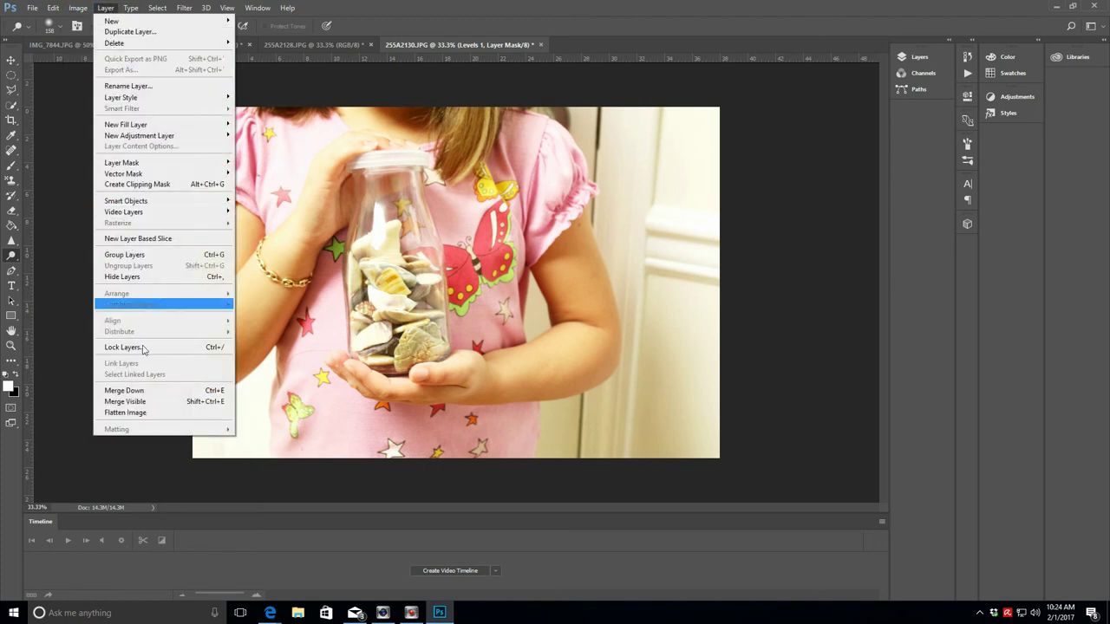
pyautogui.click(146, 413)
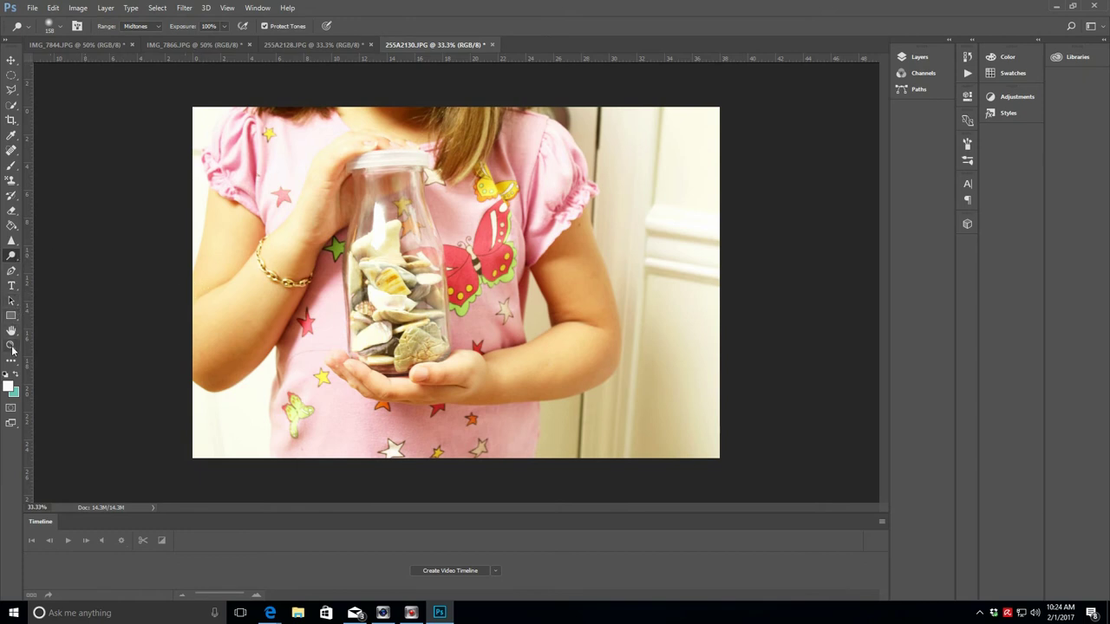
# Step: Brighten the photo's midtones with a greatly enlarged soft Dodge brush at 100% exposure, and switch to the Sharpen tool
pyautogui.rightClick(11, 255)
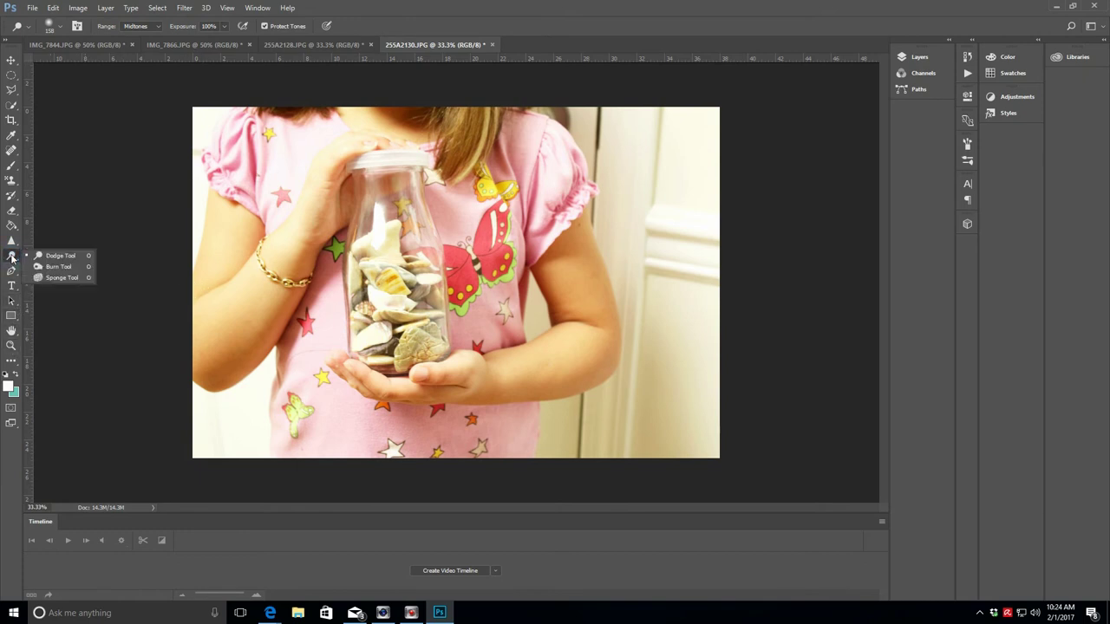
pyautogui.click(57, 255)
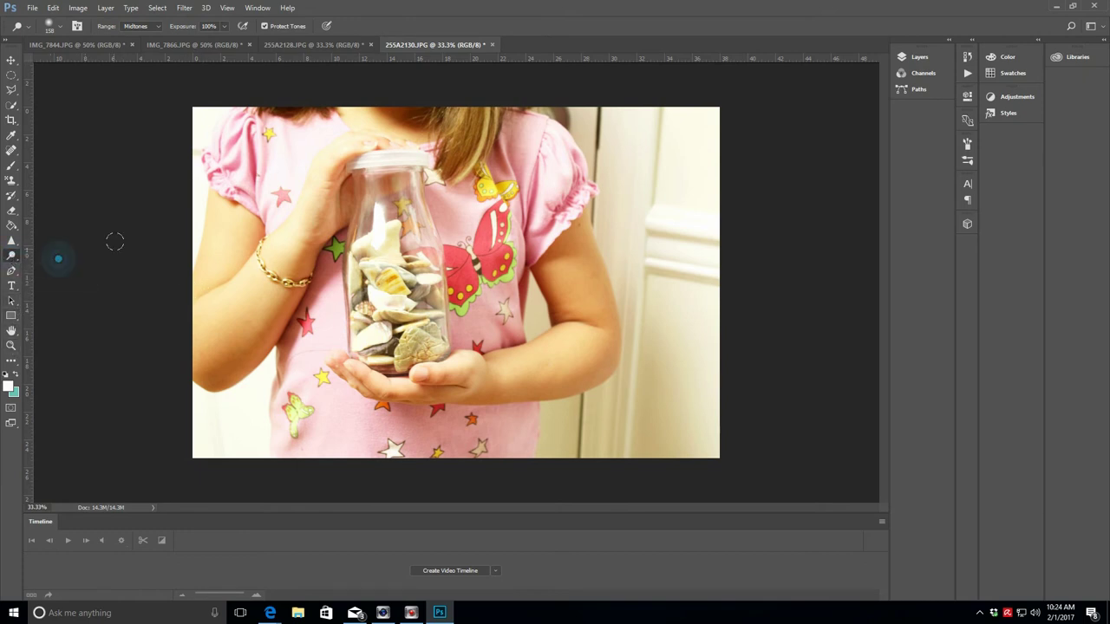
pyautogui.click(61, 29)
pyautogui.moveTo(111, 64); pyautogui.dragTo(117, 66)
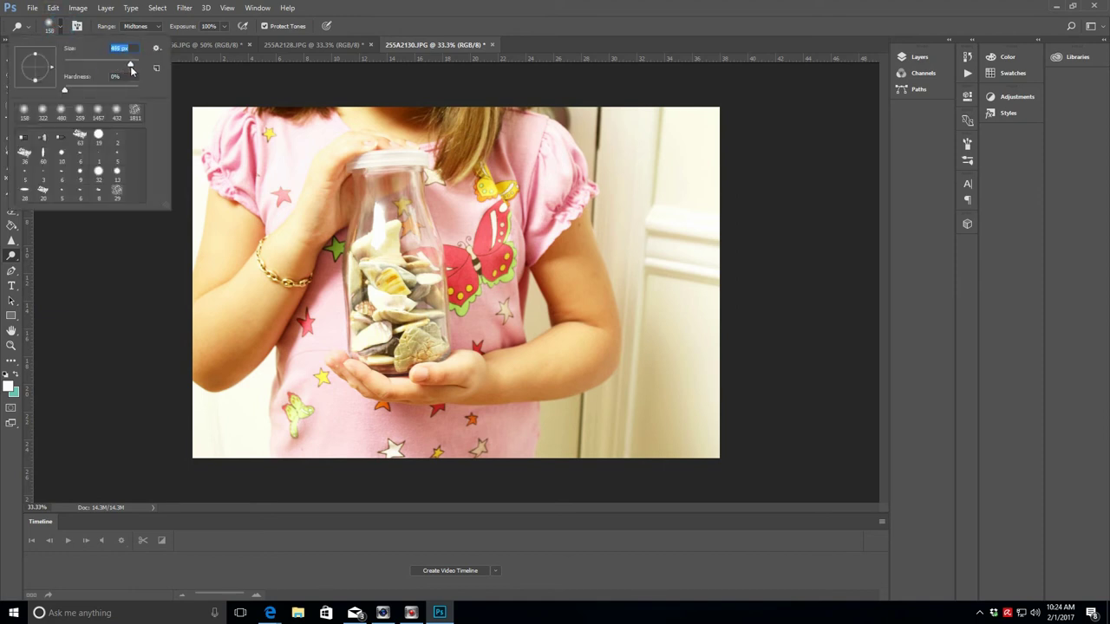
pyautogui.moveTo(132, 66); pyautogui.dragTo(133, 67)
pyautogui.press('Return')
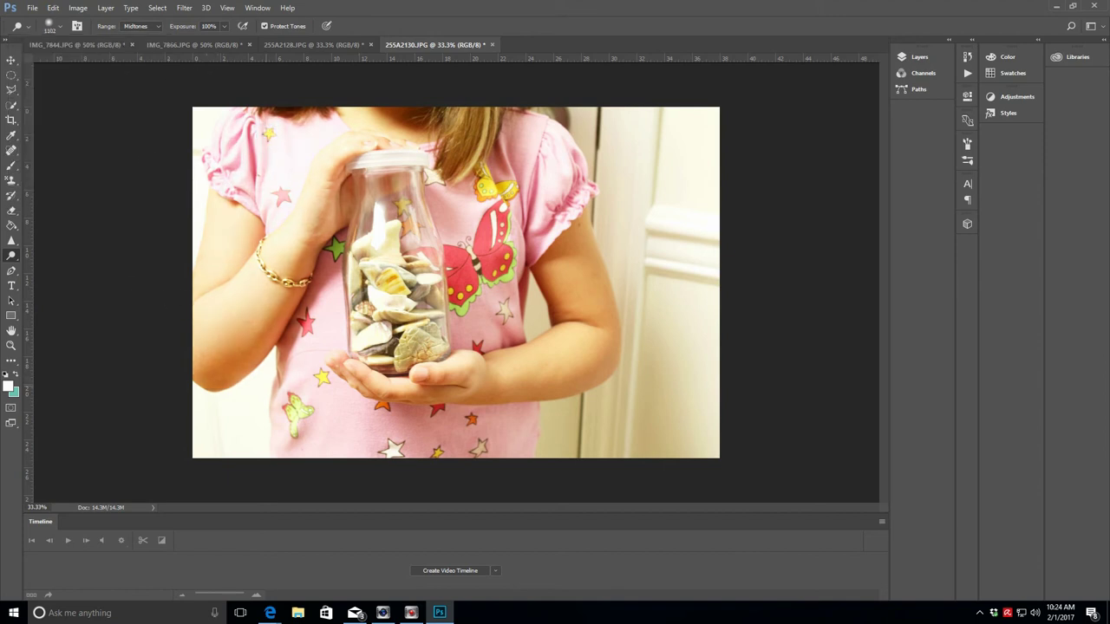
pyautogui.moveTo(482, 403)
pyautogui.mouseDown()
pyautogui.moveTo(529, 365)
pyautogui.moveTo(581, 252)
pyautogui.mouseUp()
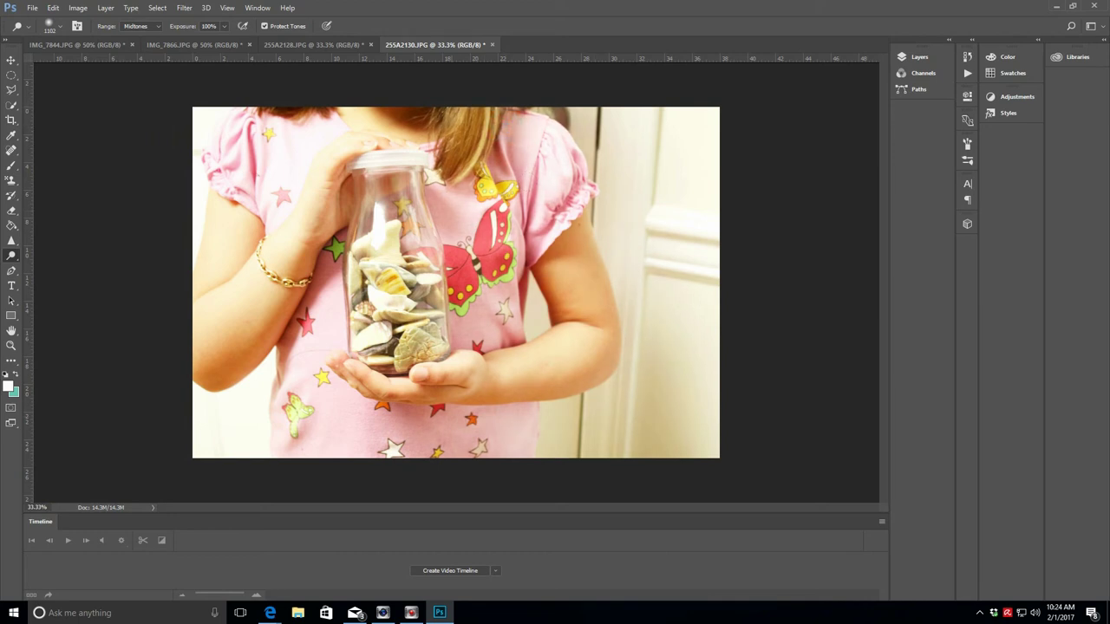
pyautogui.click(300, 77)
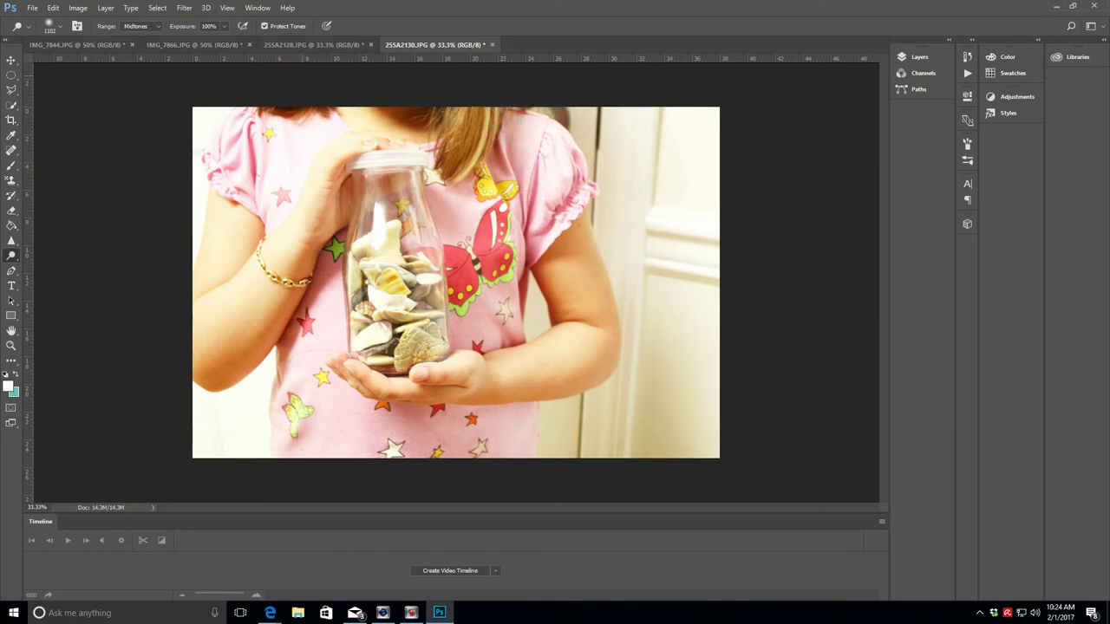
pyautogui.click(406, 74)
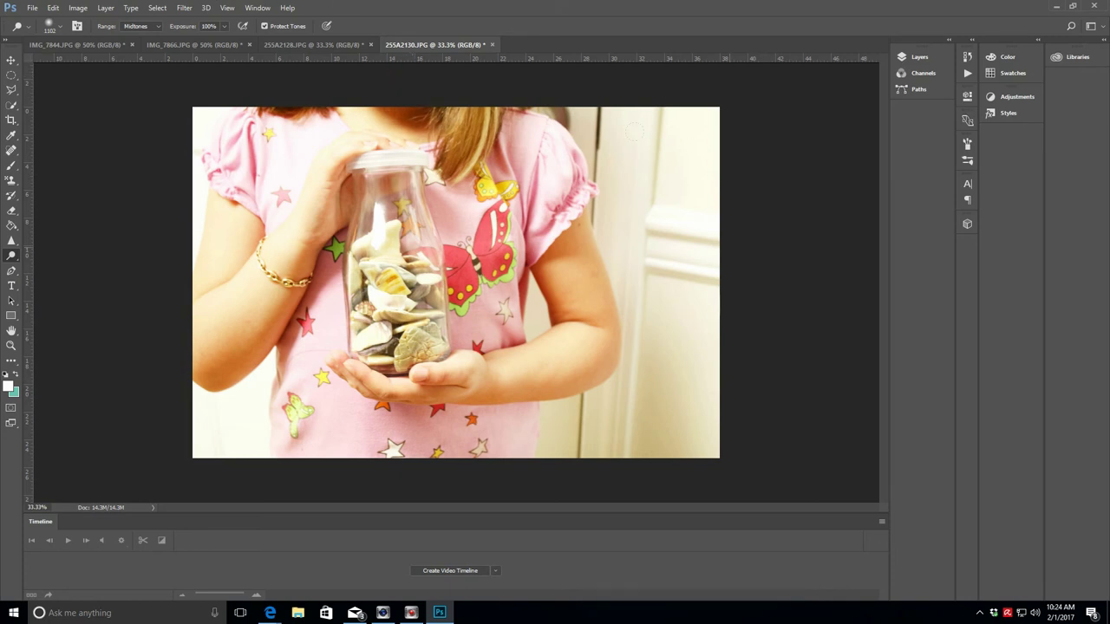
pyautogui.click(709, 381)
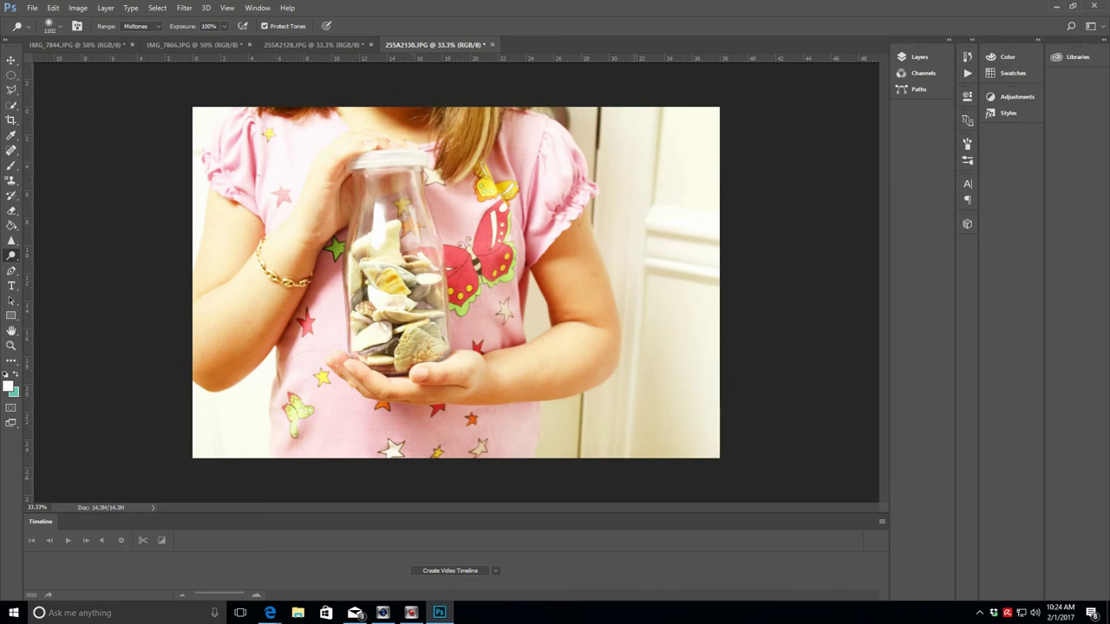
pyautogui.click(598, 144)
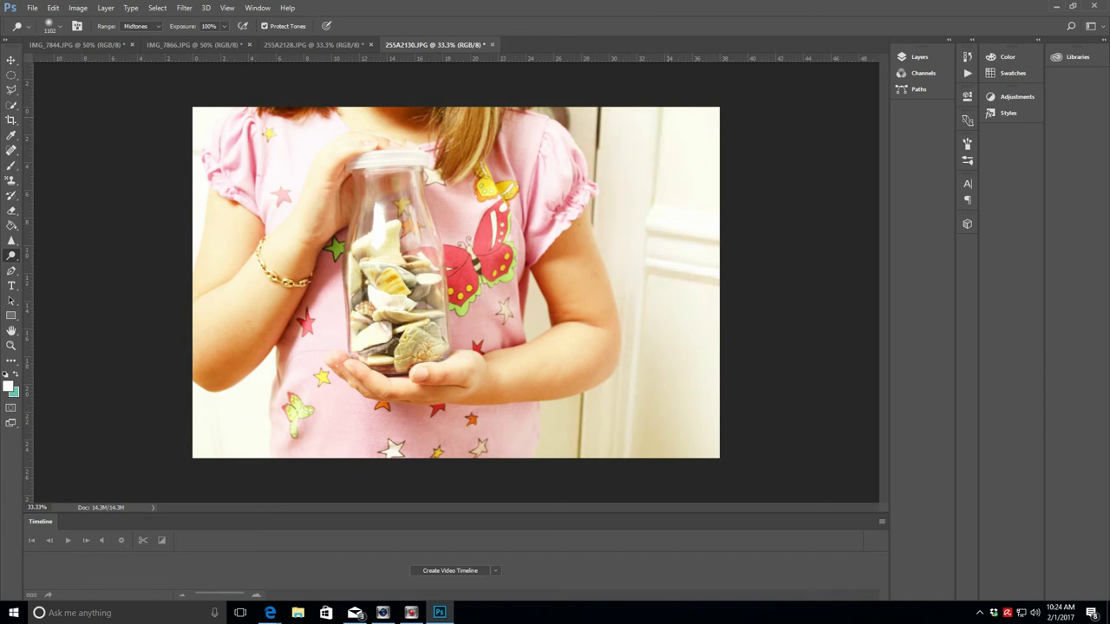
pyautogui.moveTo(523, 451); pyautogui.dragTo(548, 455)
pyautogui.click(170, 448)
pyautogui.click(11, 240)
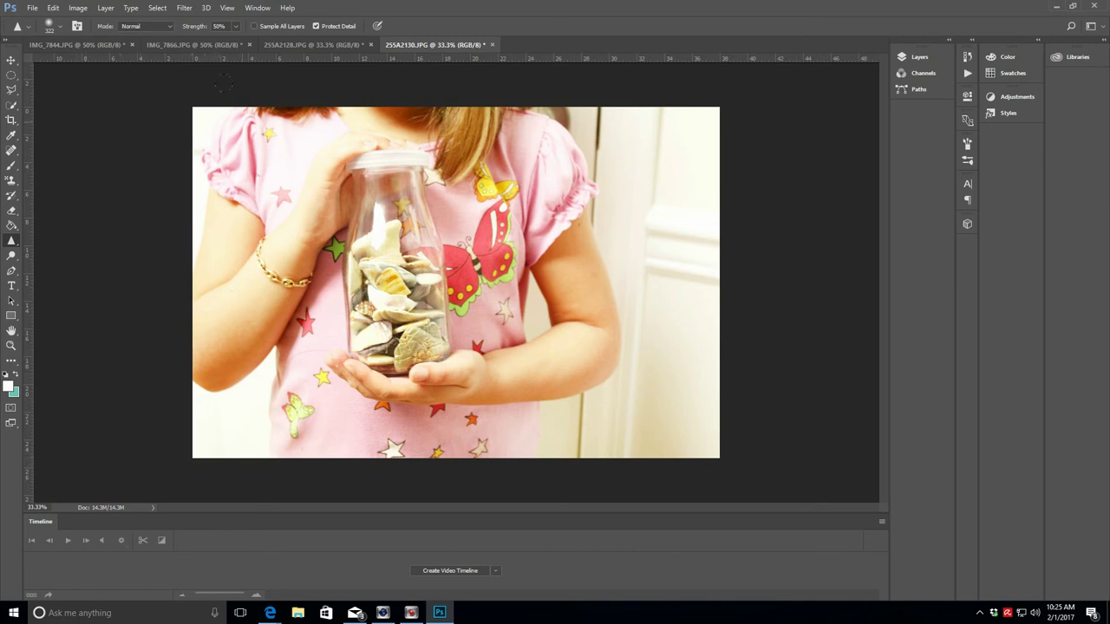
# Step: Try an image size of 6 inches wide by 4 inches high at 300 pixels/inch for photo 255A2130
pyautogui.click(78, 11)
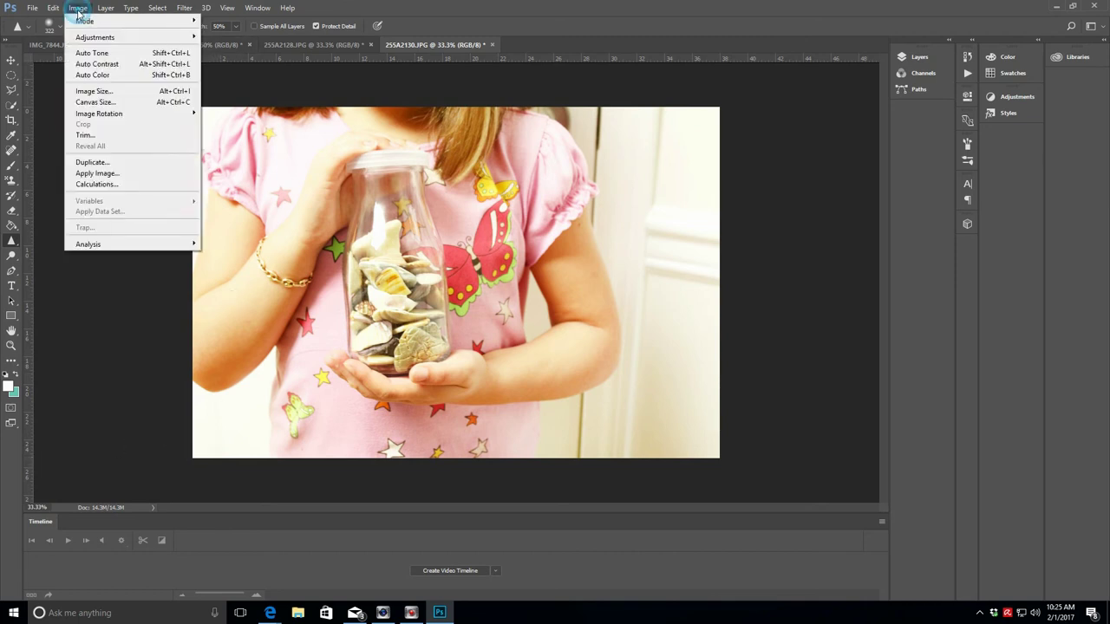
pyautogui.click(95, 91)
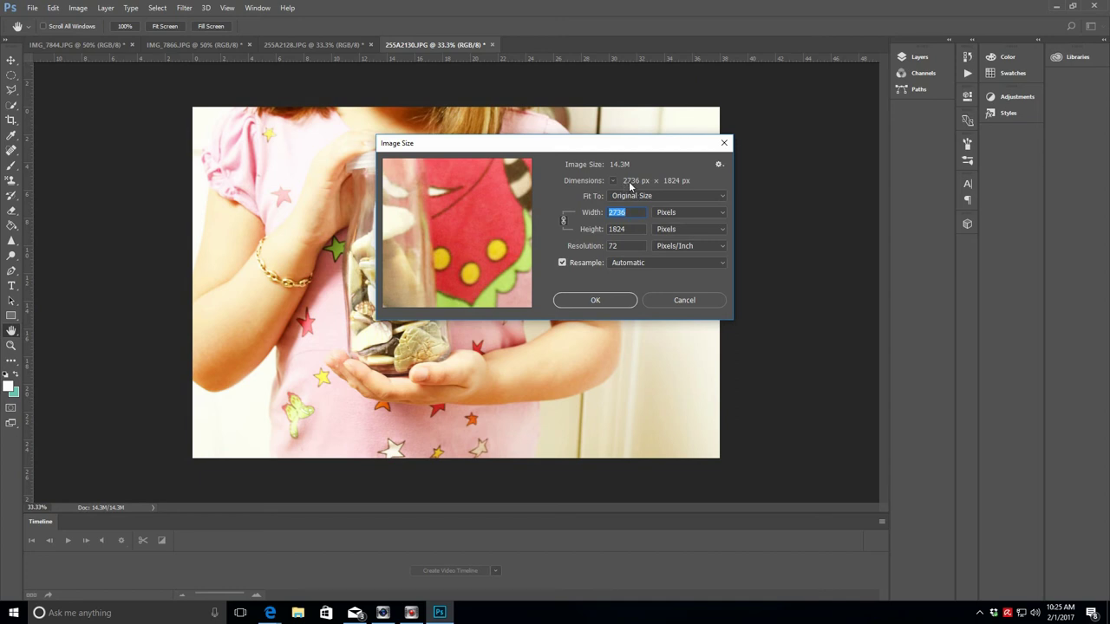
pyautogui.click(684, 212)
pyautogui.click(683, 212)
pyautogui.click(682, 215)
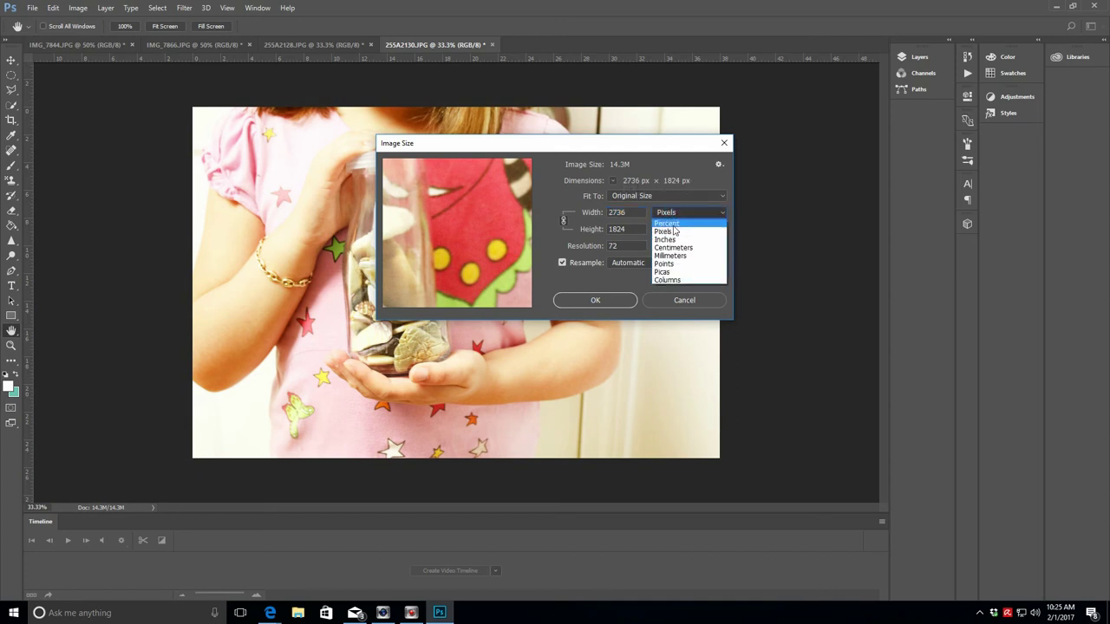
pyautogui.click(670, 240)
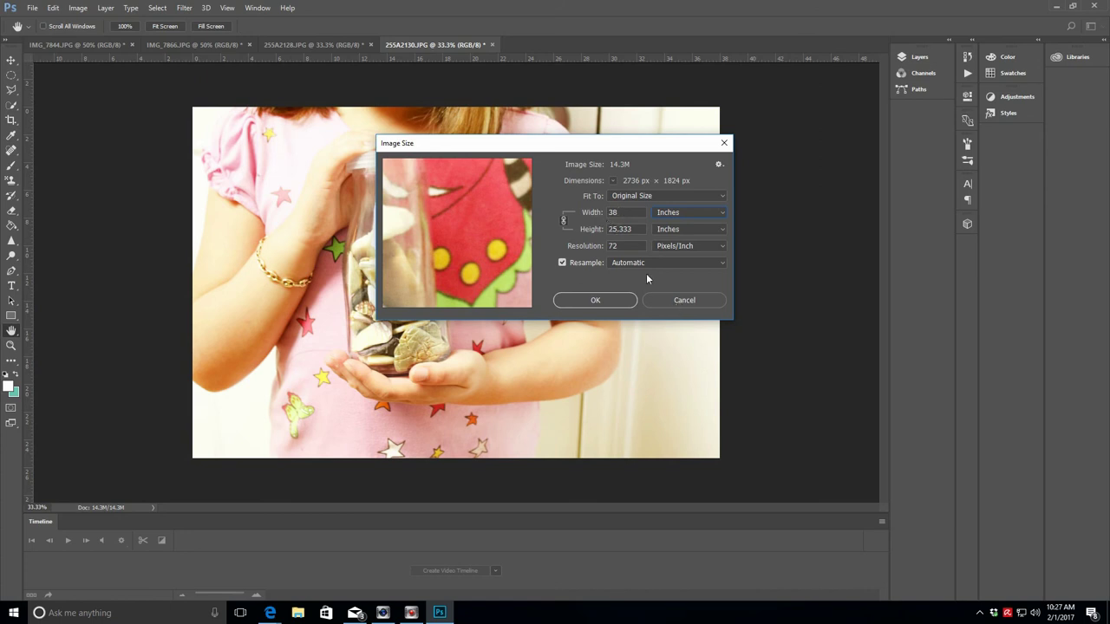
pyautogui.doubleClick(618, 213)
pyautogui.write('6')
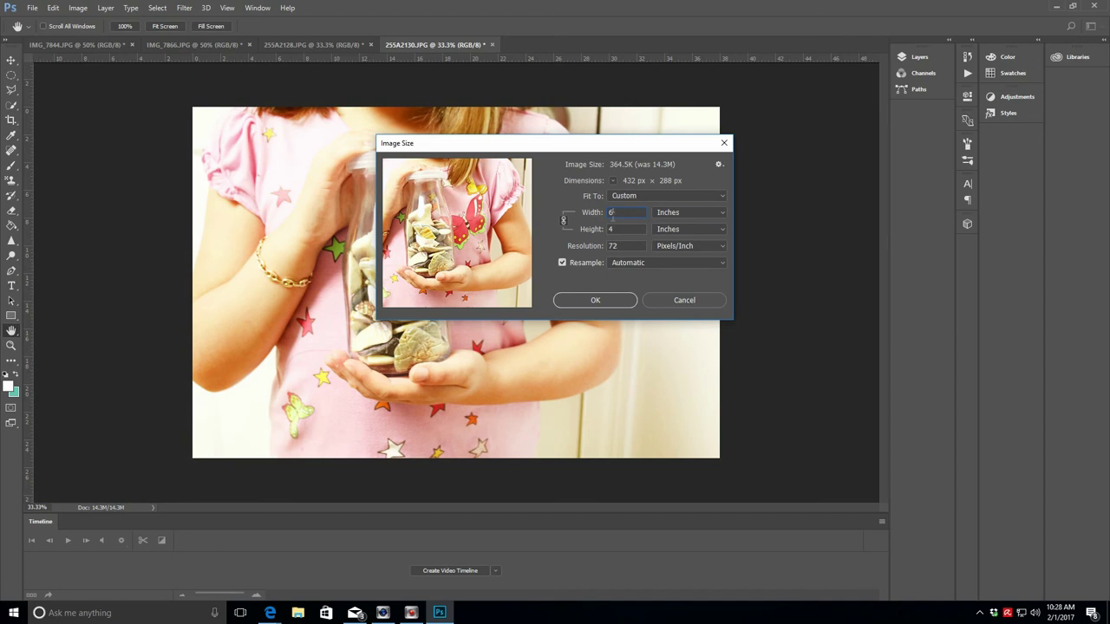
pyautogui.moveTo(619, 247); pyautogui.dragTo(604, 251)
pyautogui.write('300')
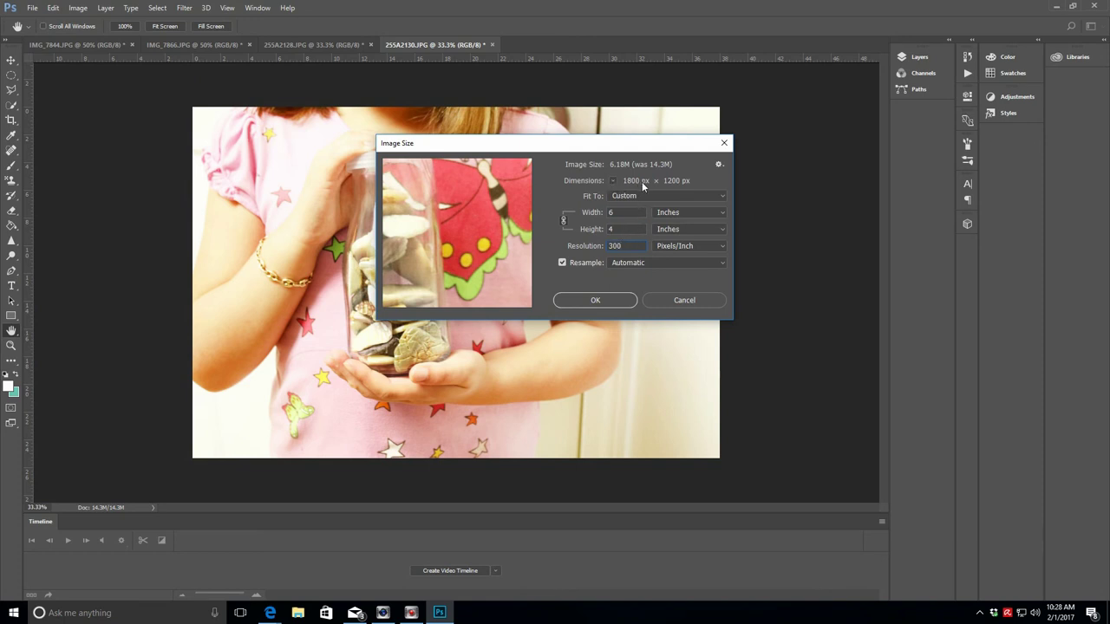
# Step: Try resizing the photo with the 4 x 6 in 300 dpi preset and the width changed to 6 inches, and undo the resize
pyautogui.click(691, 195)
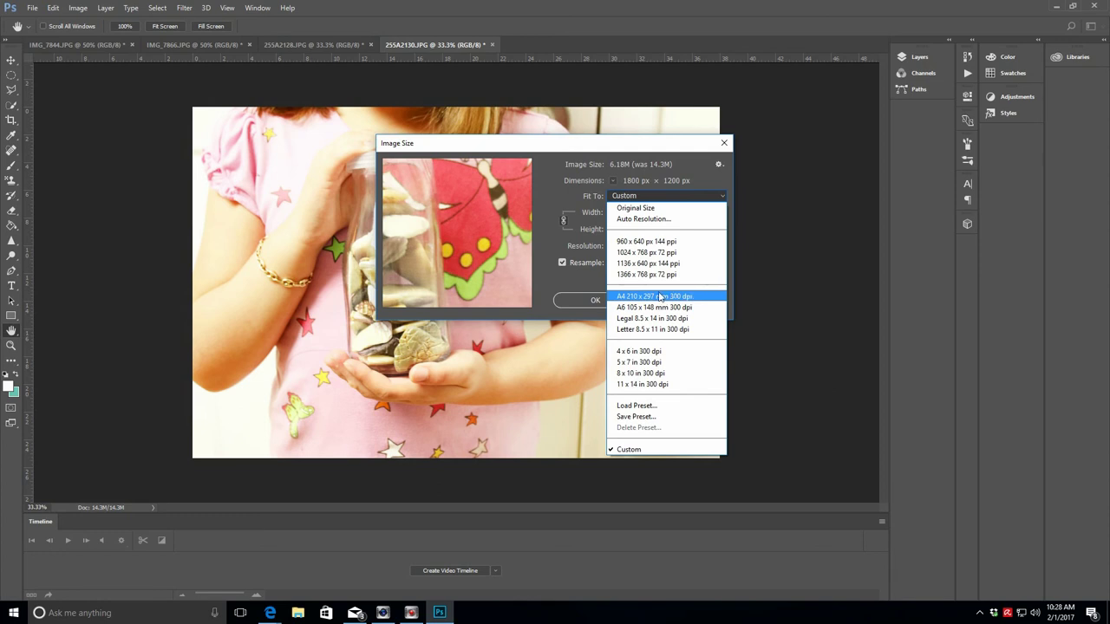
pyautogui.click(642, 354)
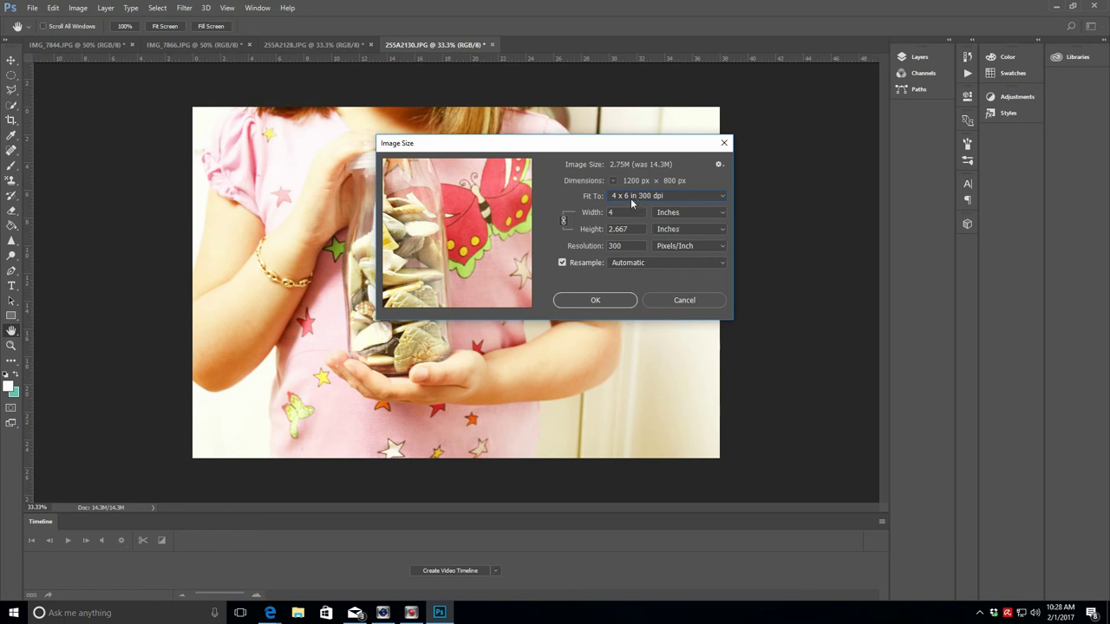
pyautogui.doubleClick(612, 212)
pyautogui.write('6')
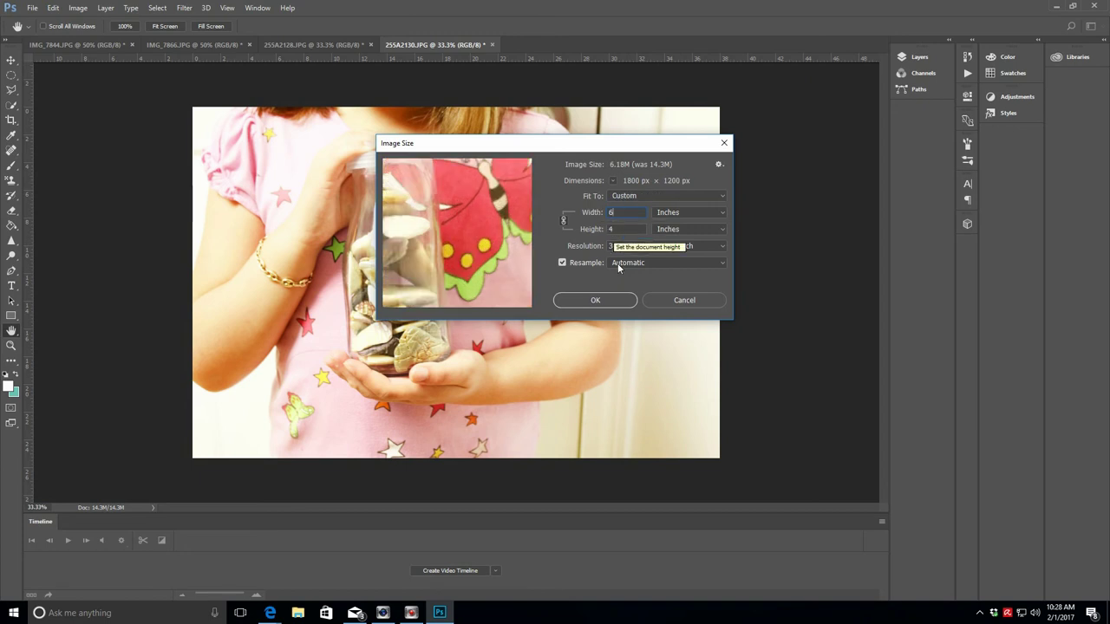
pyautogui.click(581, 299)
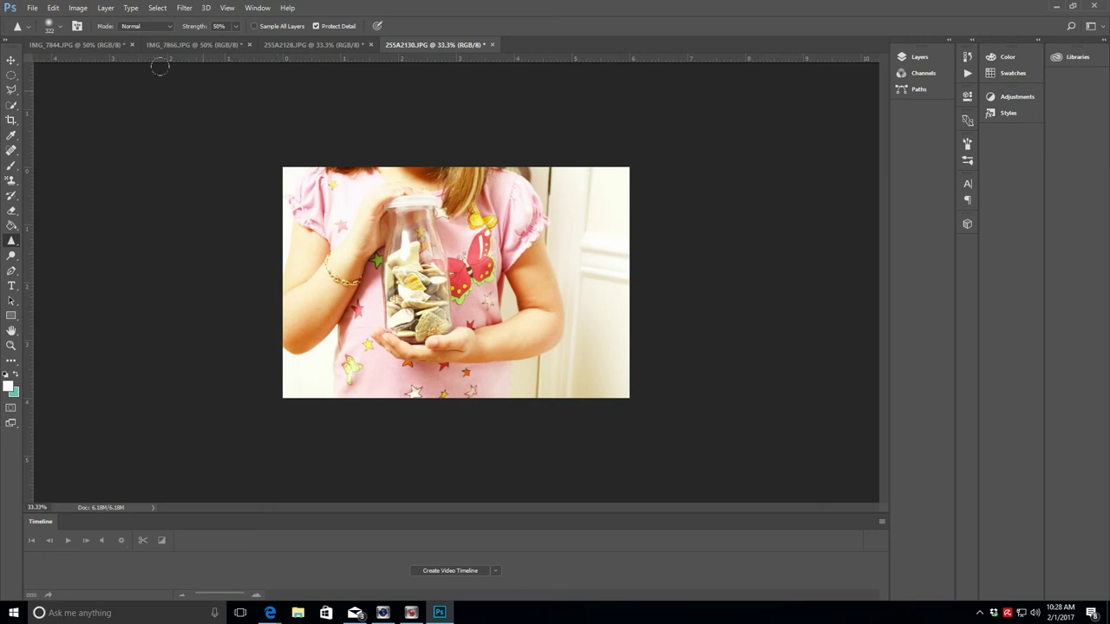
pyautogui.click(53, 8)
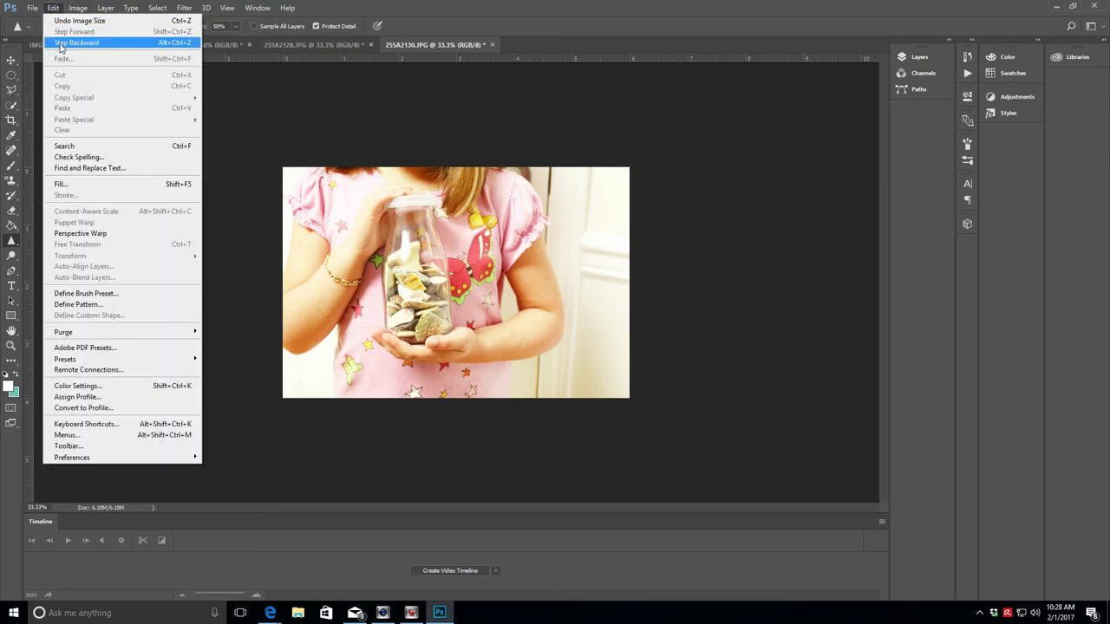
pyautogui.click(59, 43)
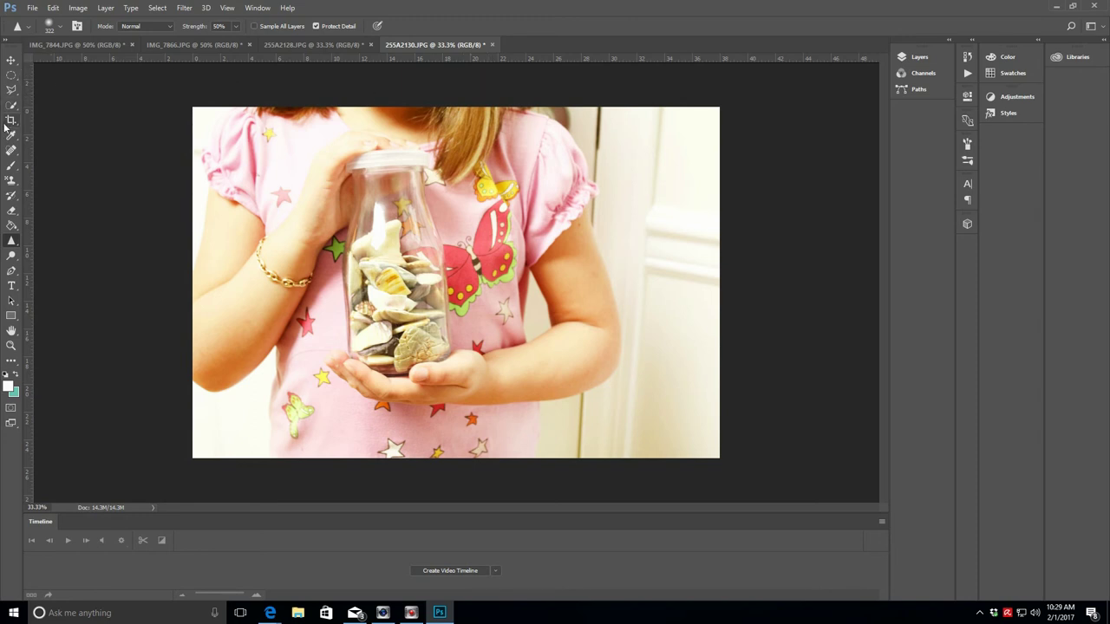
# Step: Set the Crop tool to a 12 in by 12 in square at 300 px/in on photo 255A2130
pyautogui.moveTo(11, 122); pyautogui.dragTo(71, 120)
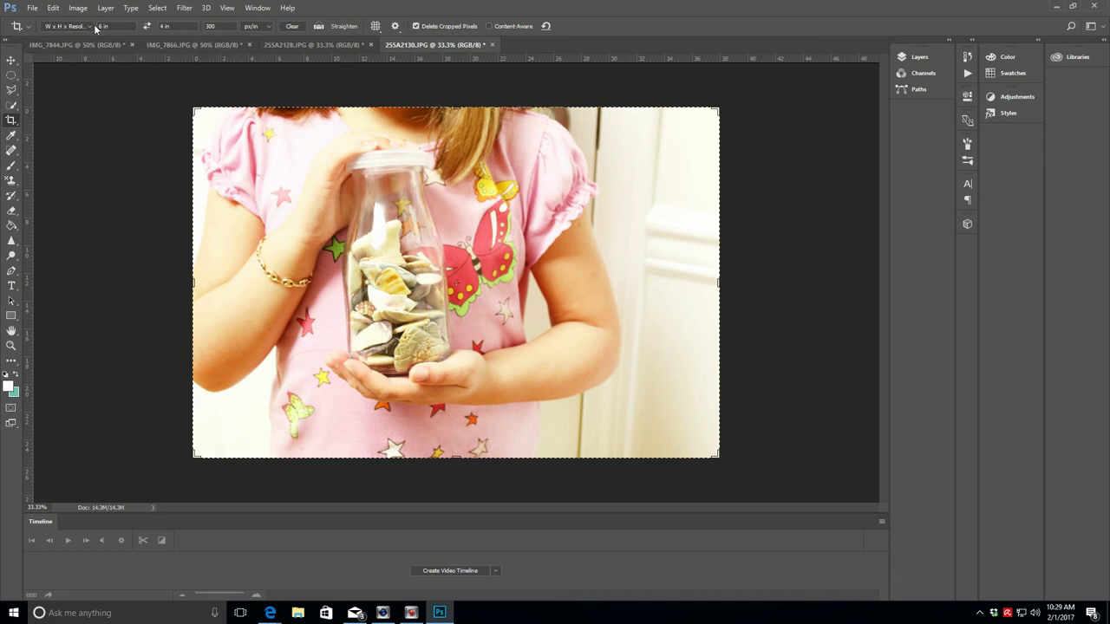
pyautogui.doubleClick(99, 26)
pyautogui.write('12')
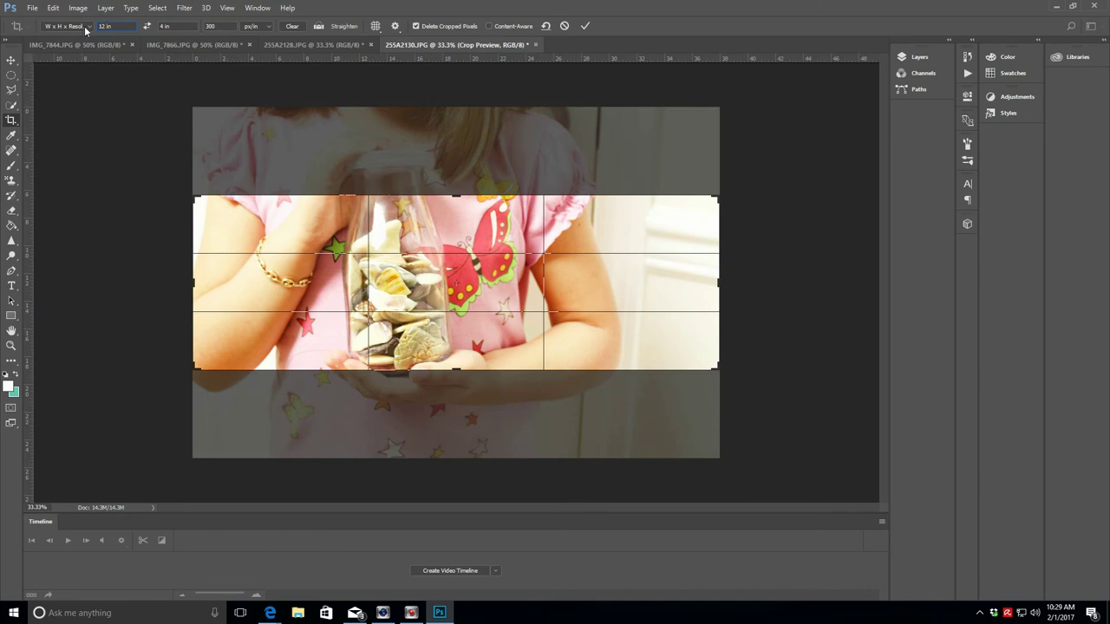
pyautogui.doubleClick(163, 26)
pyautogui.write('12')
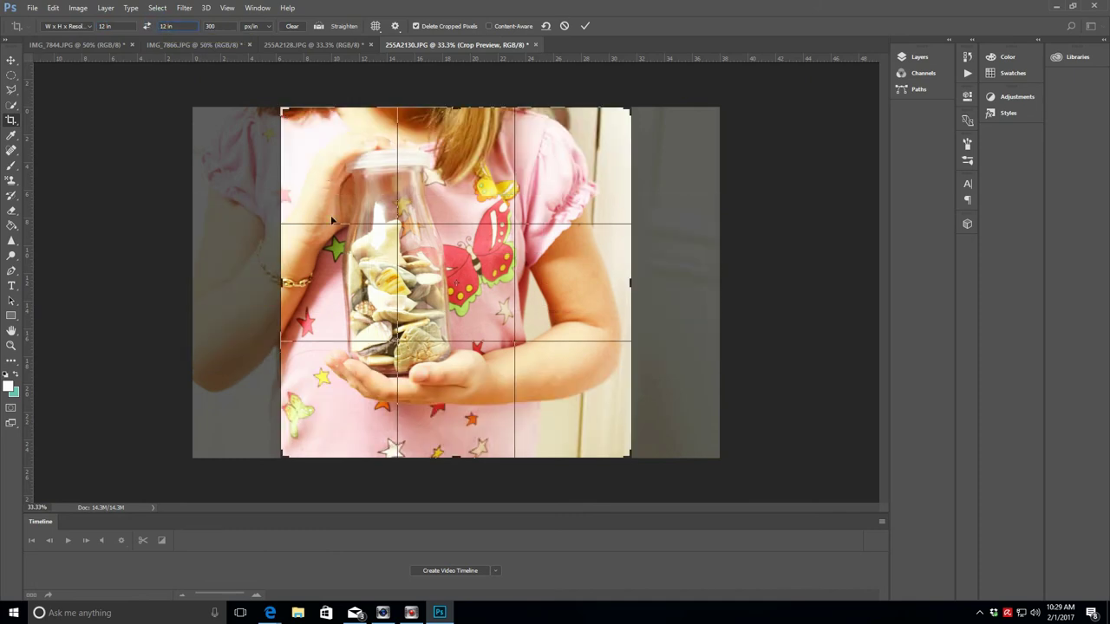
# Step: Reposition the photo horizontally within the square crop frame to keep the jar and both hands inside, and apply the crop
pyautogui.click(336, 307)
pyautogui.moveTo(347, 306)
pyautogui.mouseDown()
pyautogui.moveTo(406, 305)
pyautogui.moveTo(355, 311)
pyautogui.mouseUp()
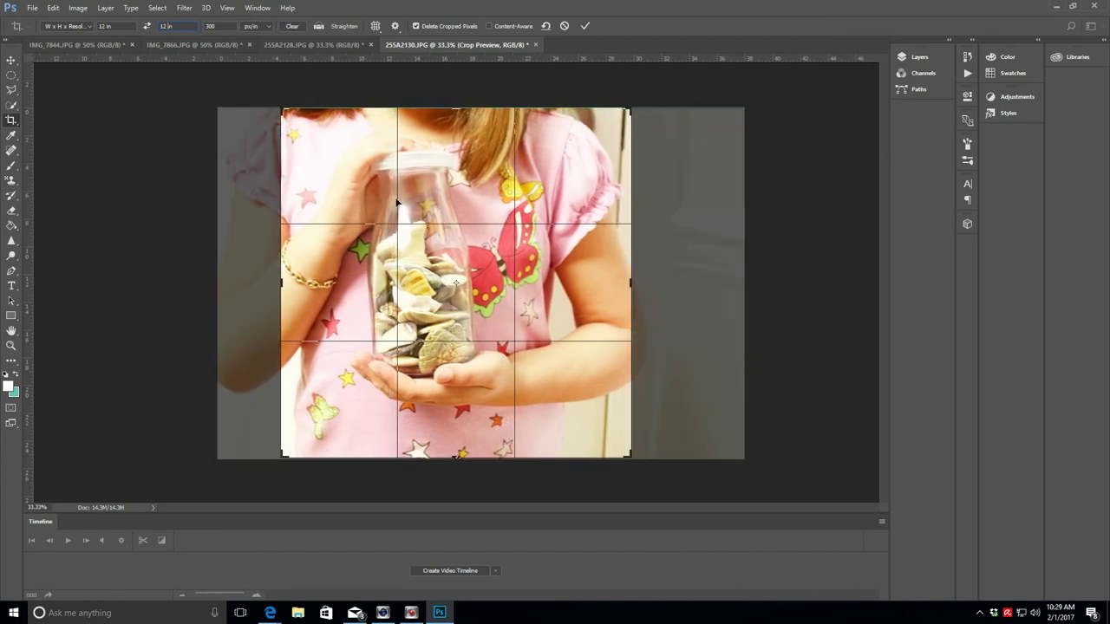
pyautogui.moveTo(421, 329); pyautogui.dragTo(412, 333)
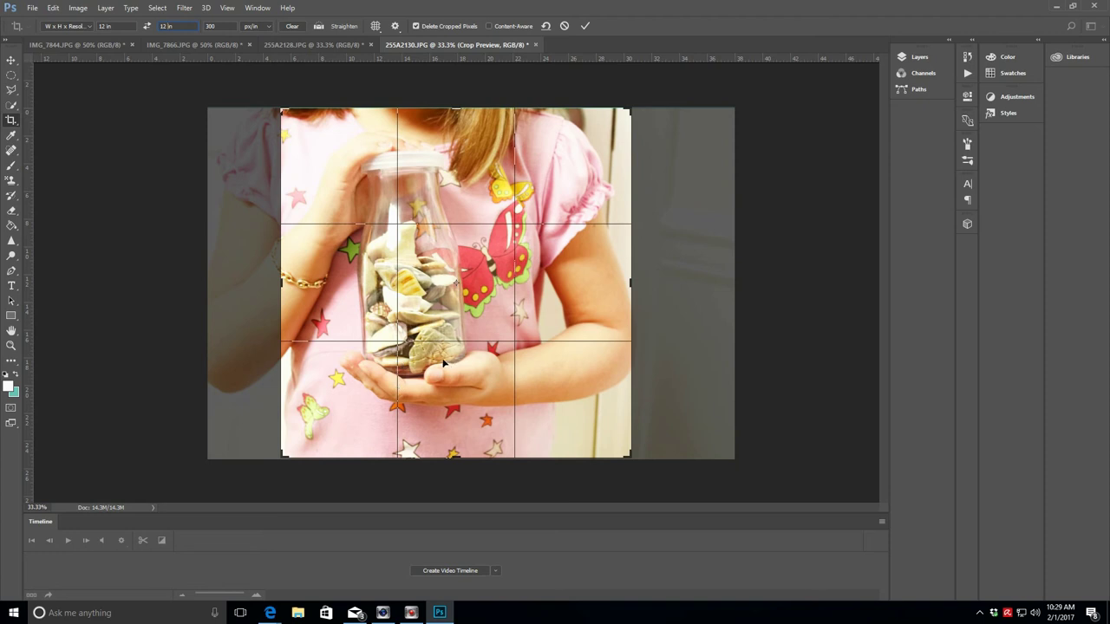
pyautogui.moveTo(443, 364); pyautogui.dragTo(446, 362)
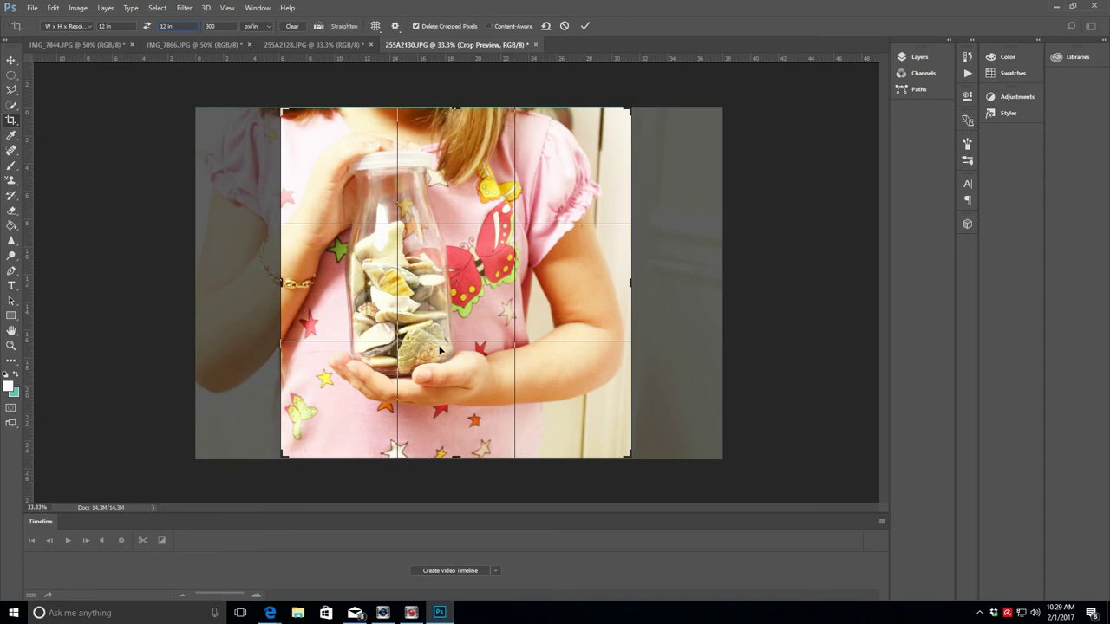
pyautogui.moveTo(435, 330); pyautogui.dragTo(428, 332)
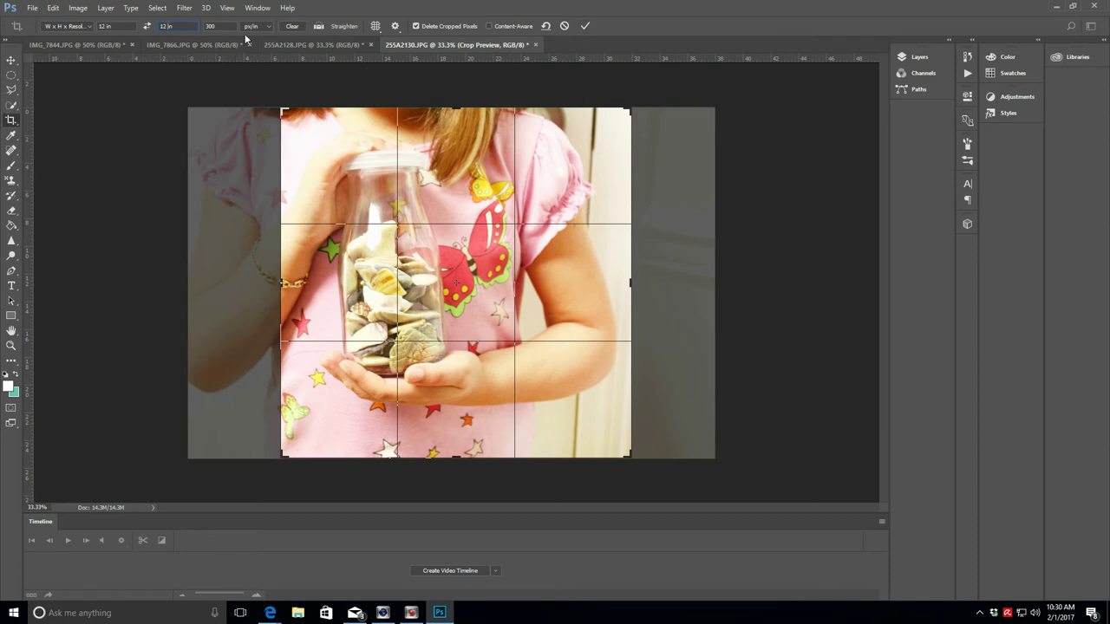
pyautogui.click(585, 27)
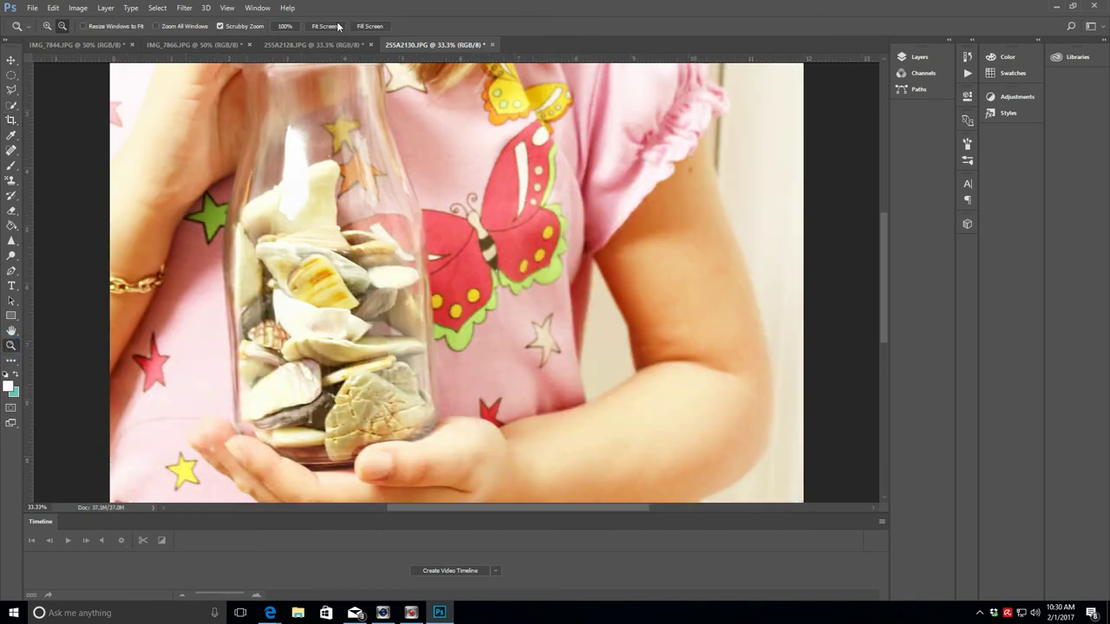
pyautogui.click(326, 26)
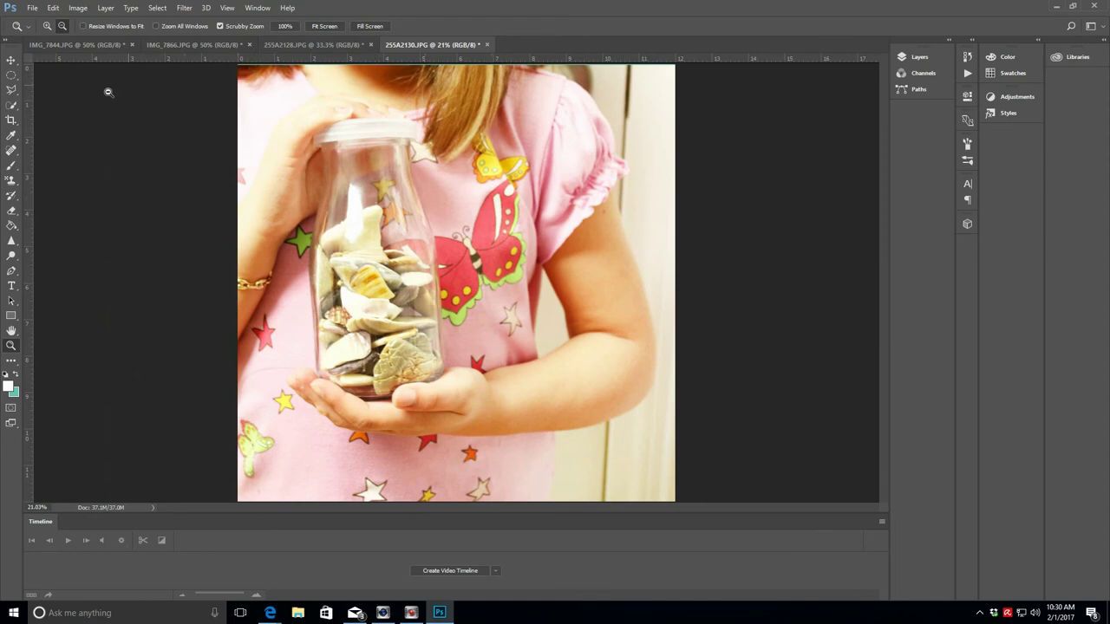
# Step: Try shrinking the crop frame from the photo's upper-left corner to about 11.92 in square
pyautogui.click(11, 121)
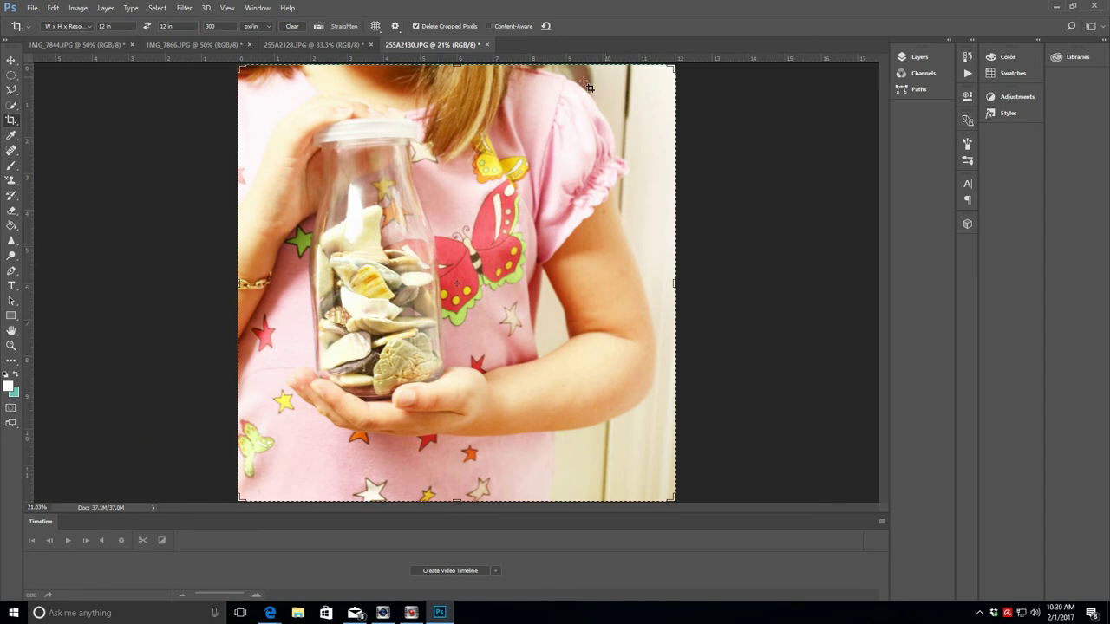
pyautogui.click(240, 67)
pyautogui.moveTo(240, 67); pyautogui.dragTo(242, 70)
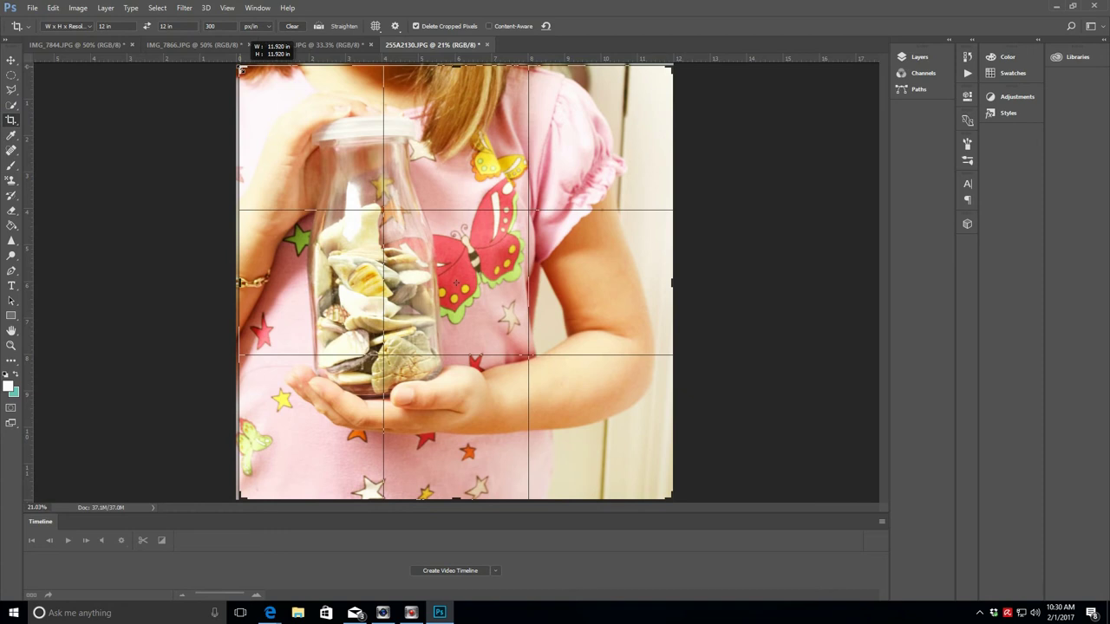
pyautogui.moveTo(242, 69); pyautogui.dragTo(242, 69)
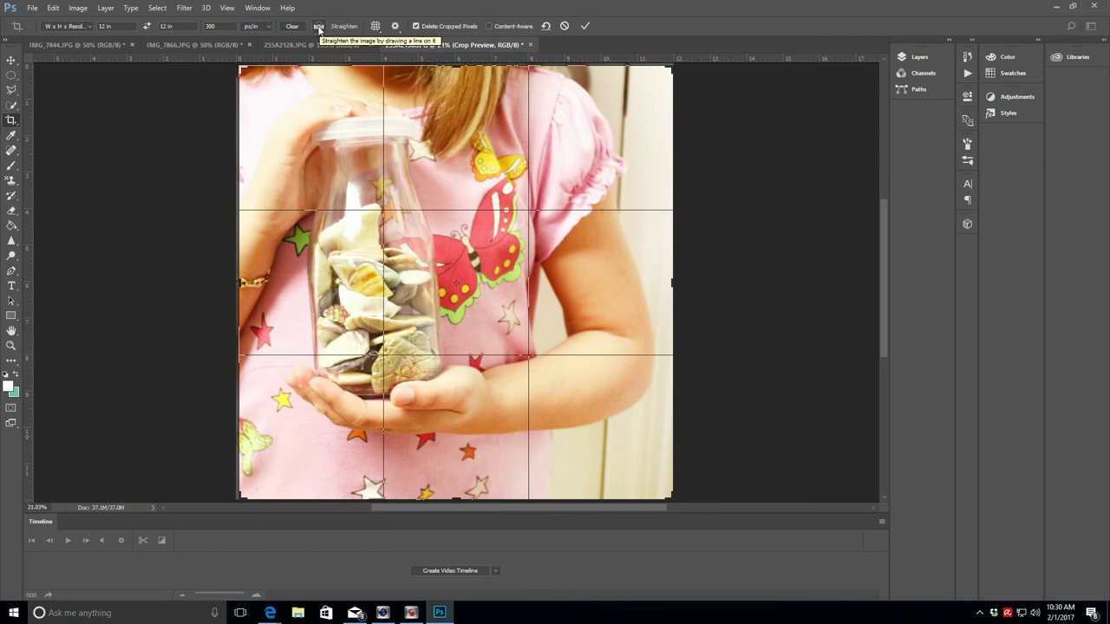
# Step: Try straightening the photo along a nearly horizontal line drawn across it, and reset the crop frame
pyautogui.click(319, 26)
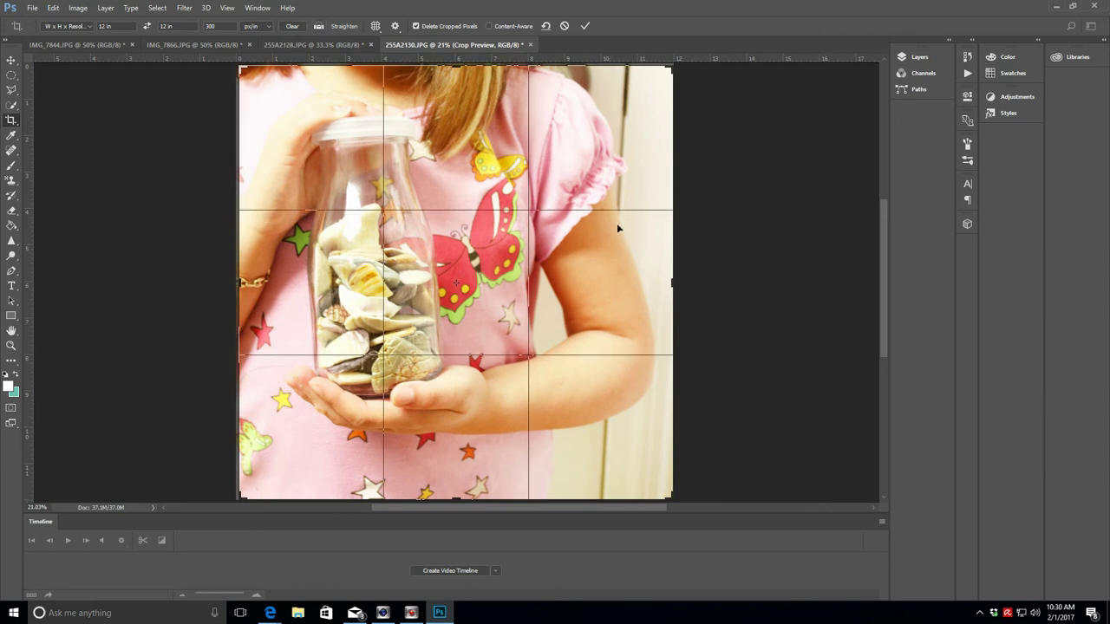
pyautogui.moveTo(241, 212)
pyautogui.mouseDown()
pyautogui.moveTo(256, 219)
pyautogui.moveTo(245, 206)
pyautogui.mouseUp()
pyautogui.click(319, 27)
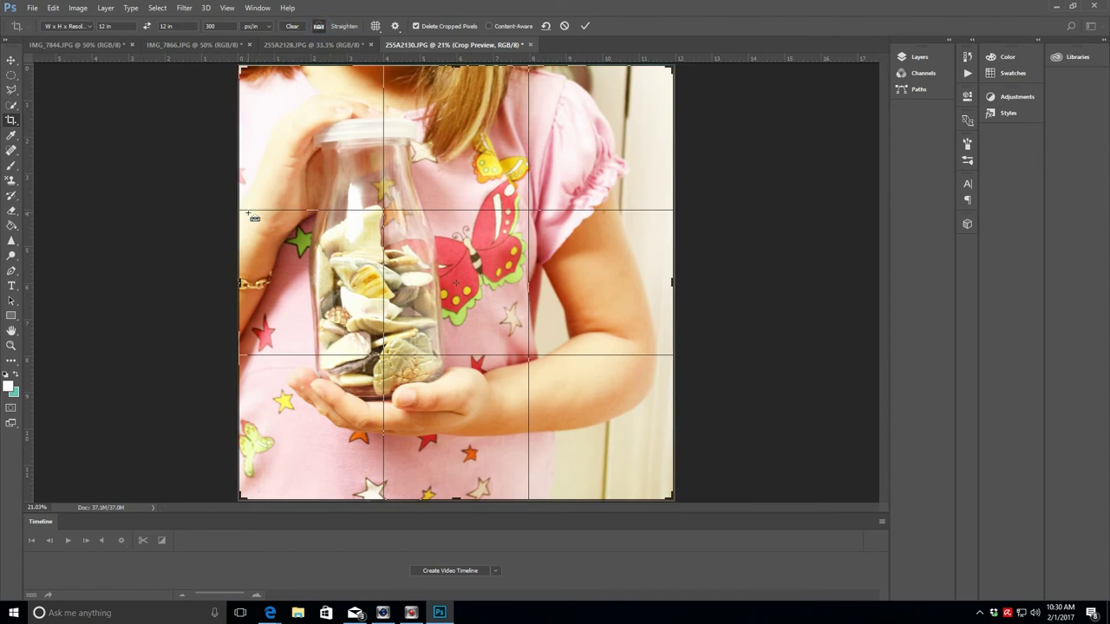
pyautogui.moveTo(246, 213); pyautogui.dragTo(643, 208)
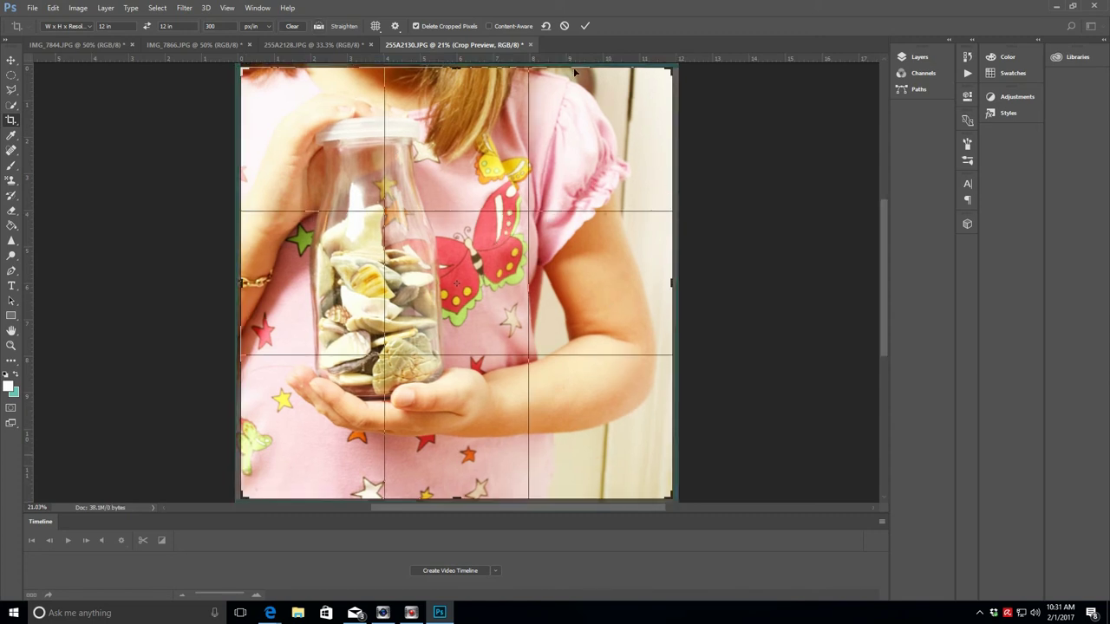
pyautogui.click(545, 26)
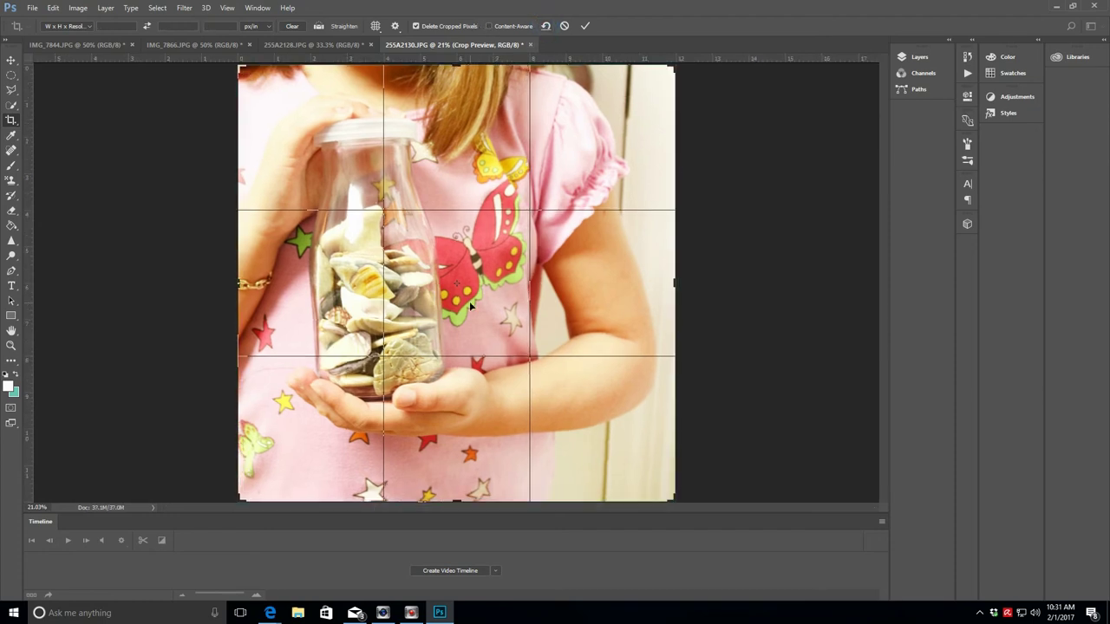
pyautogui.click(585, 27)
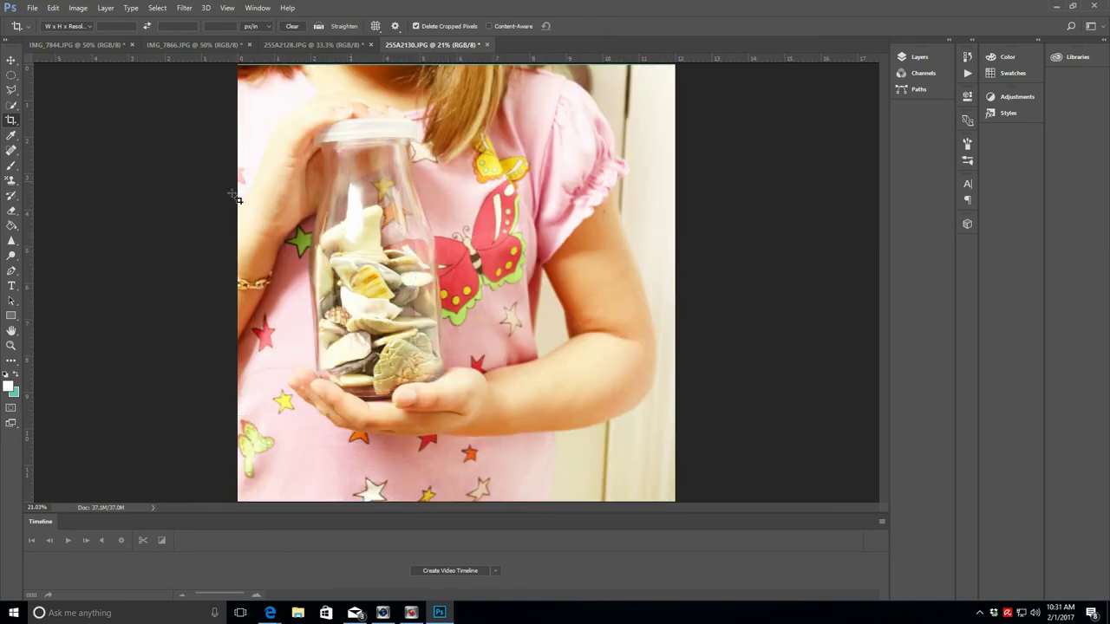
# Step: Trim a thin strip off the edges of the square photo with a slightly smaller crop
pyautogui.click(11, 344)
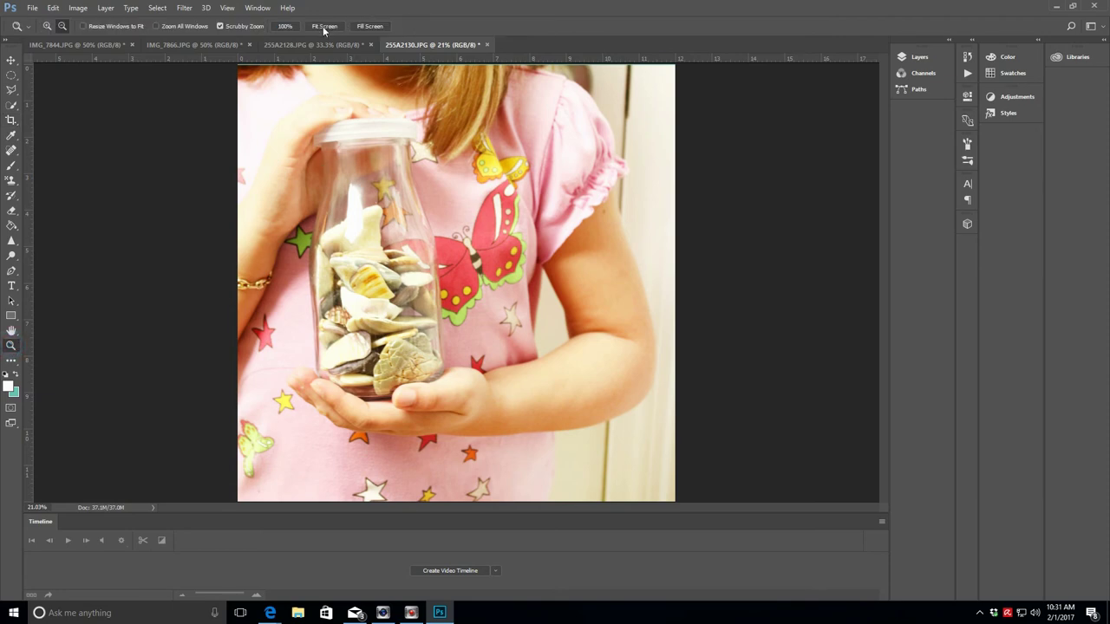
pyautogui.keyDown('alt'); pyautogui.click(375, 162); pyautogui.keyUp('alt')
pyautogui.click(11, 119)
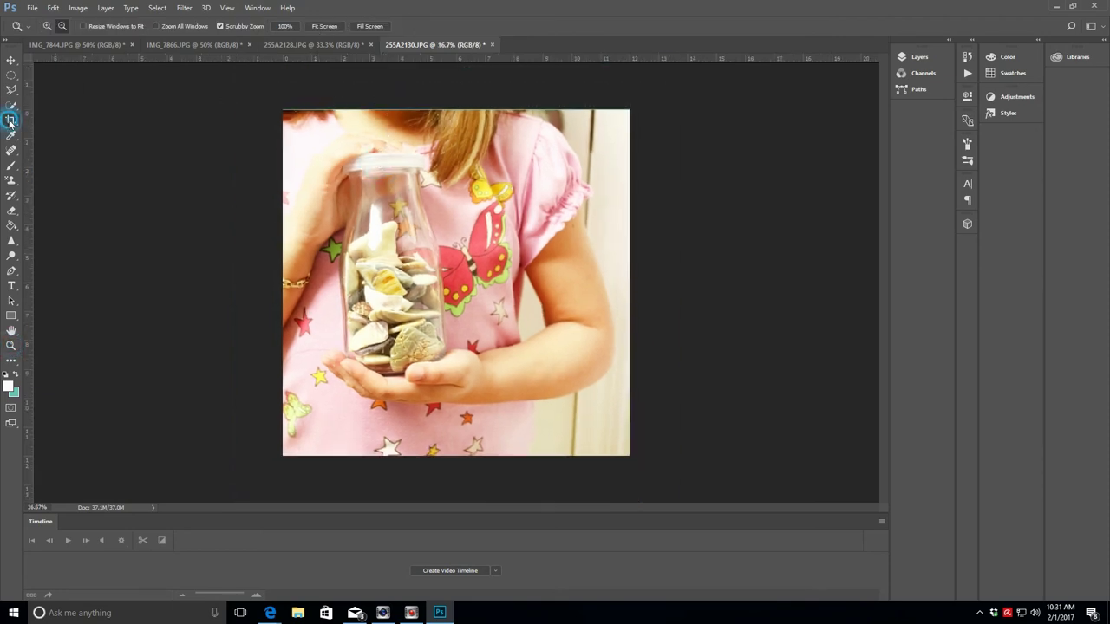
pyautogui.moveTo(279, 111); pyautogui.dragTo(287, 111)
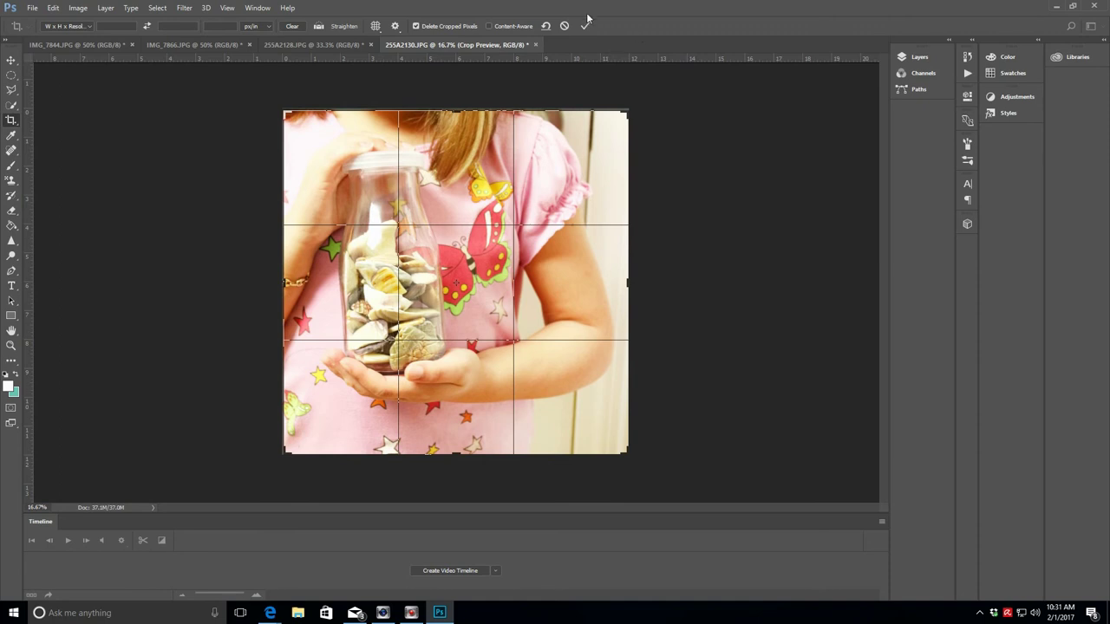
pyautogui.click(584, 27)
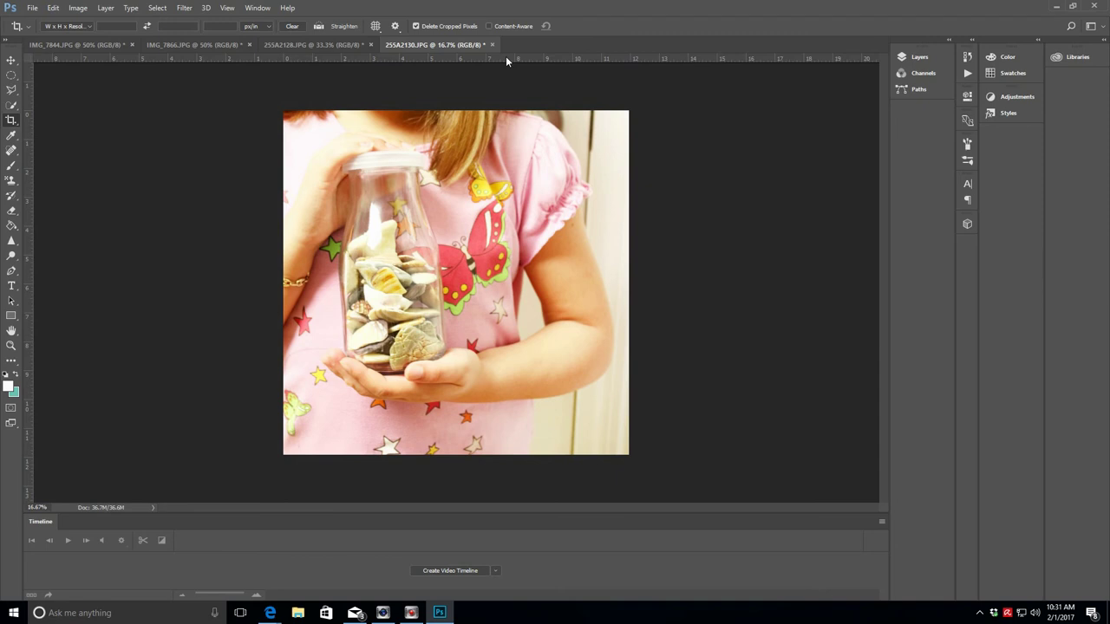
# Step: Open the file "print template for 4x275" from the photos folder
pyautogui.click(38, 9)
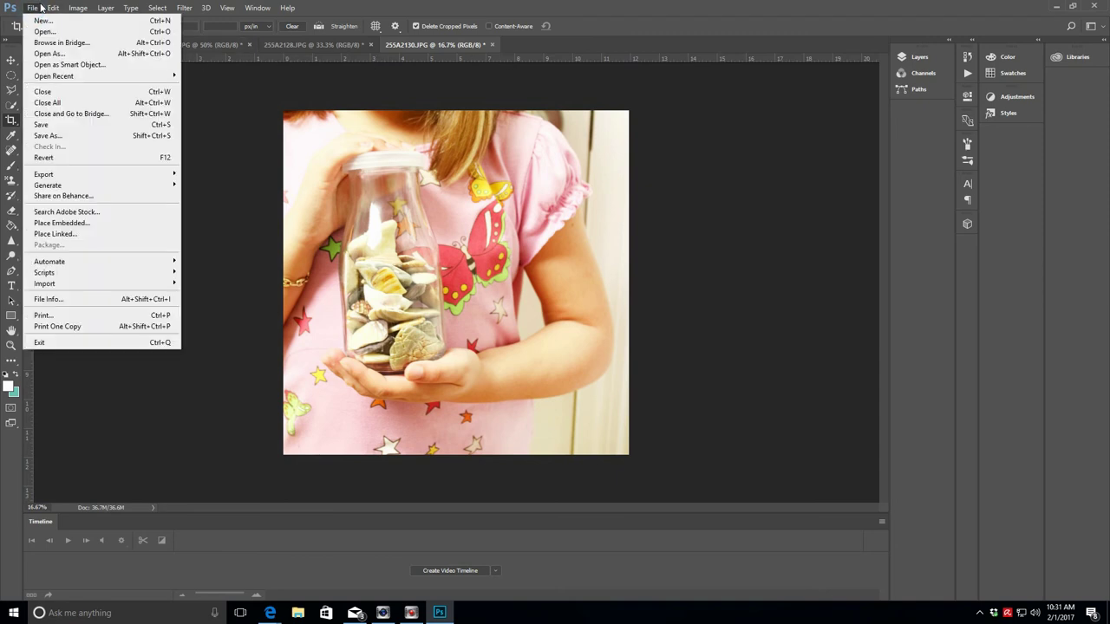
pyautogui.click(41, 32)
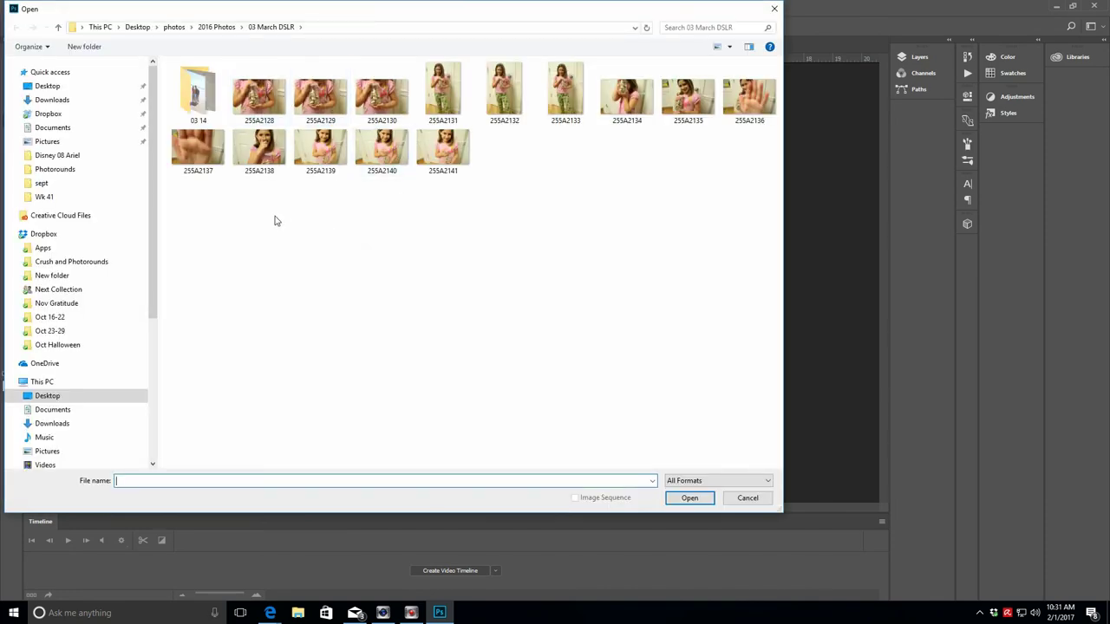
pyautogui.click(217, 27)
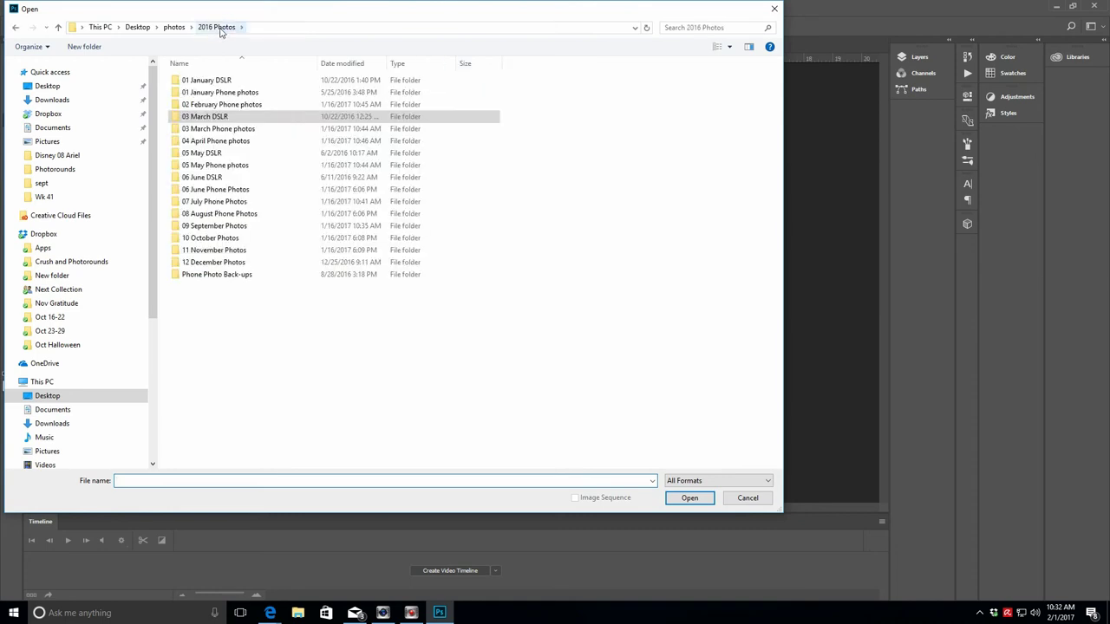
pyautogui.click(173, 28)
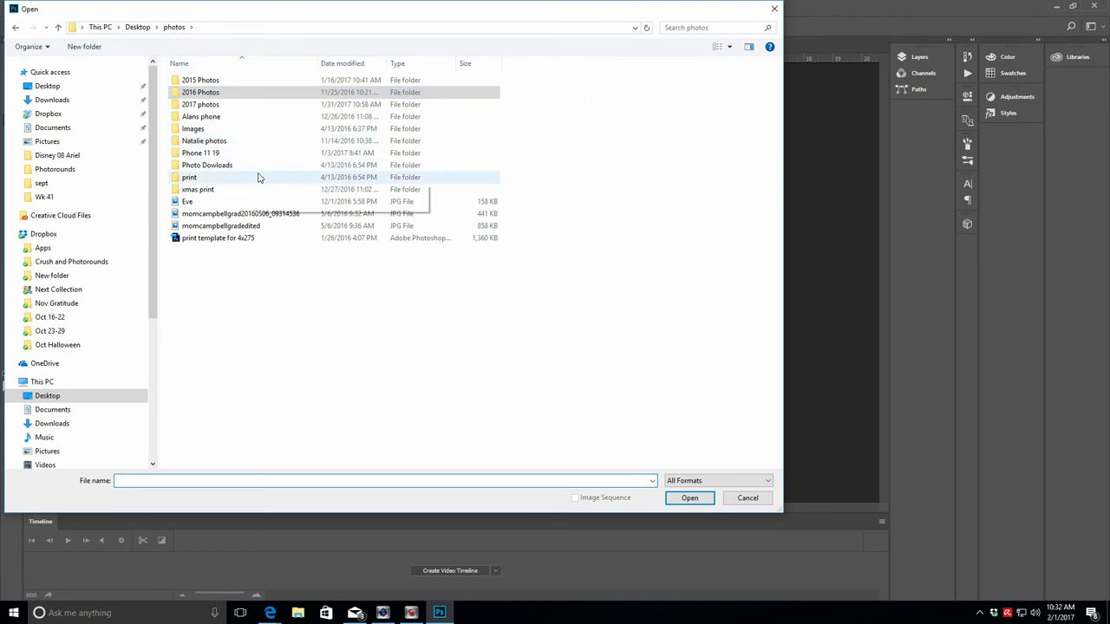
pyautogui.click(220, 242)
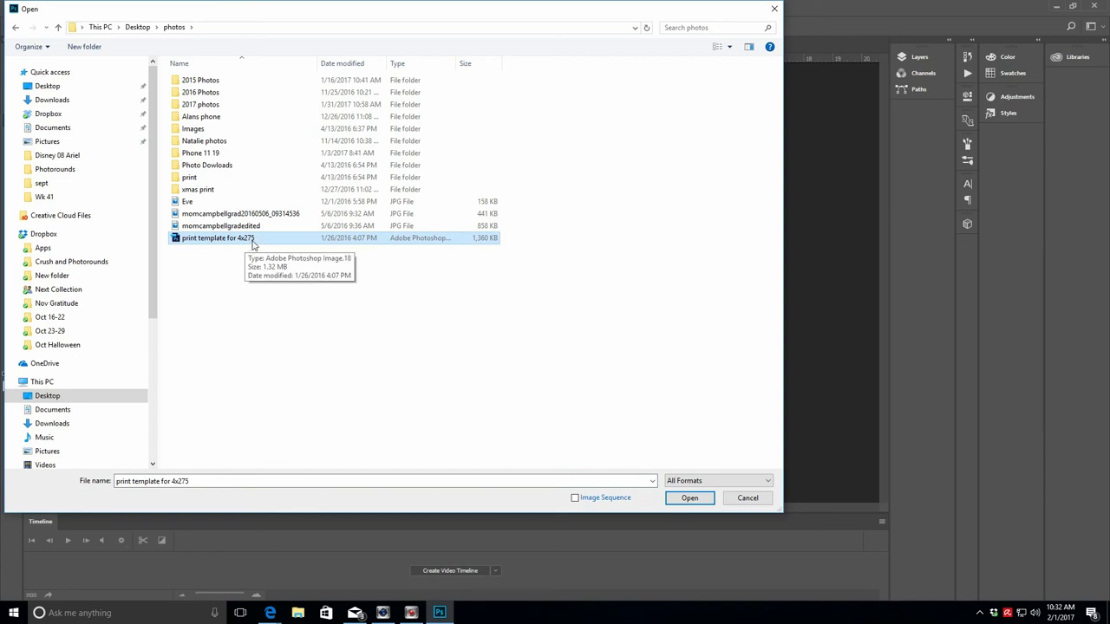
pyautogui.click(689, 498)
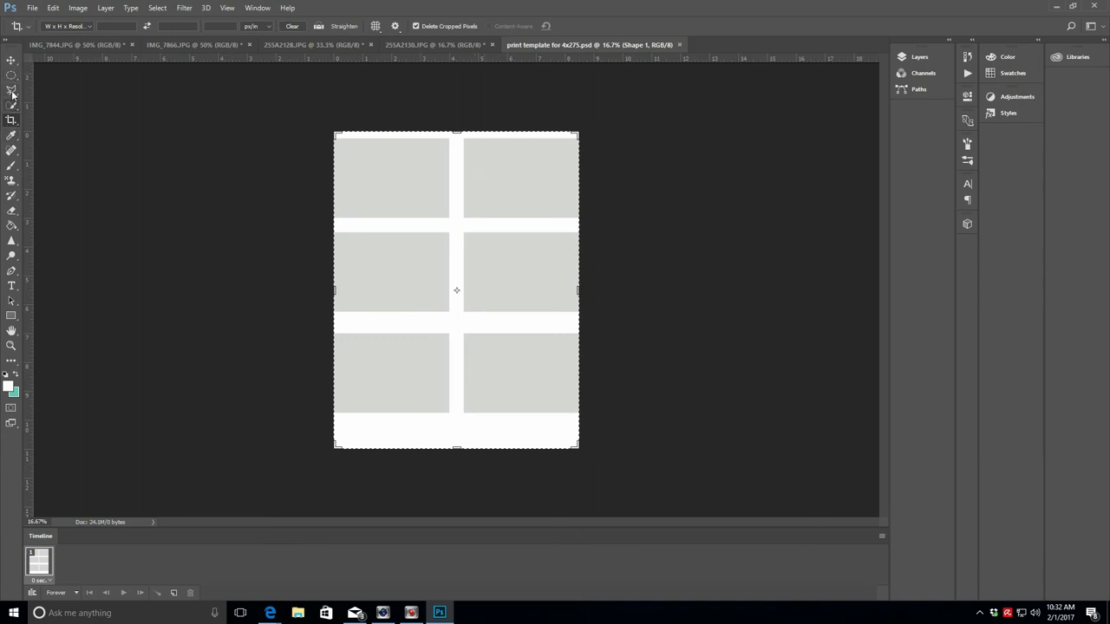
# Step: Try resizing the template's upper-left grey placeholder, Shape 1, to about 4 in by 2.73 in, and cancel the transform
pyautogui.click(11, 60)
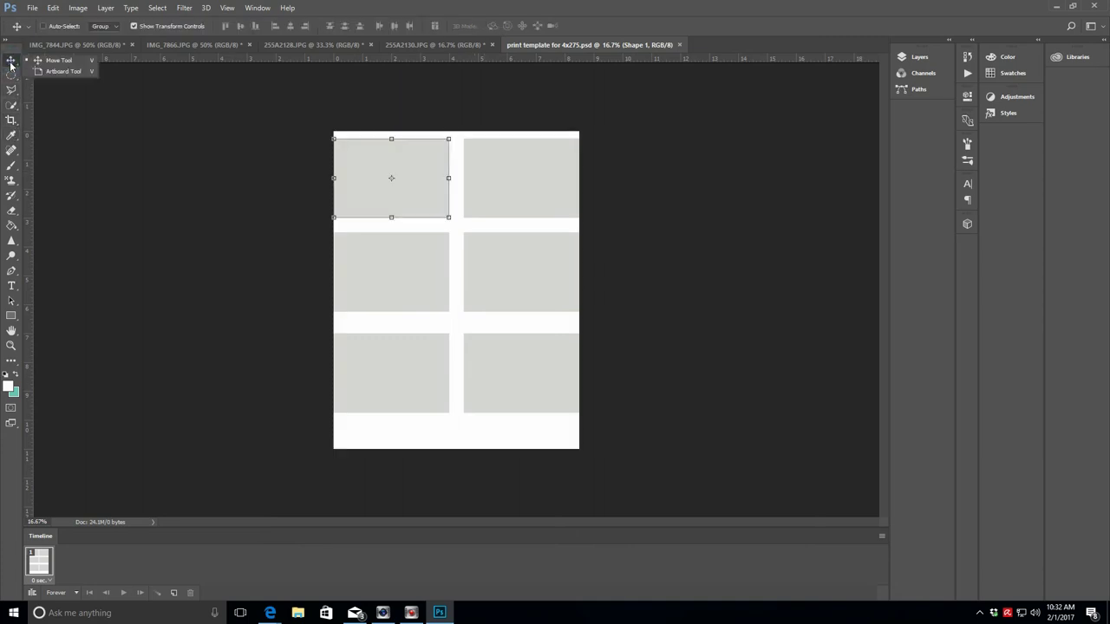
pyautogui.click(922, 57)
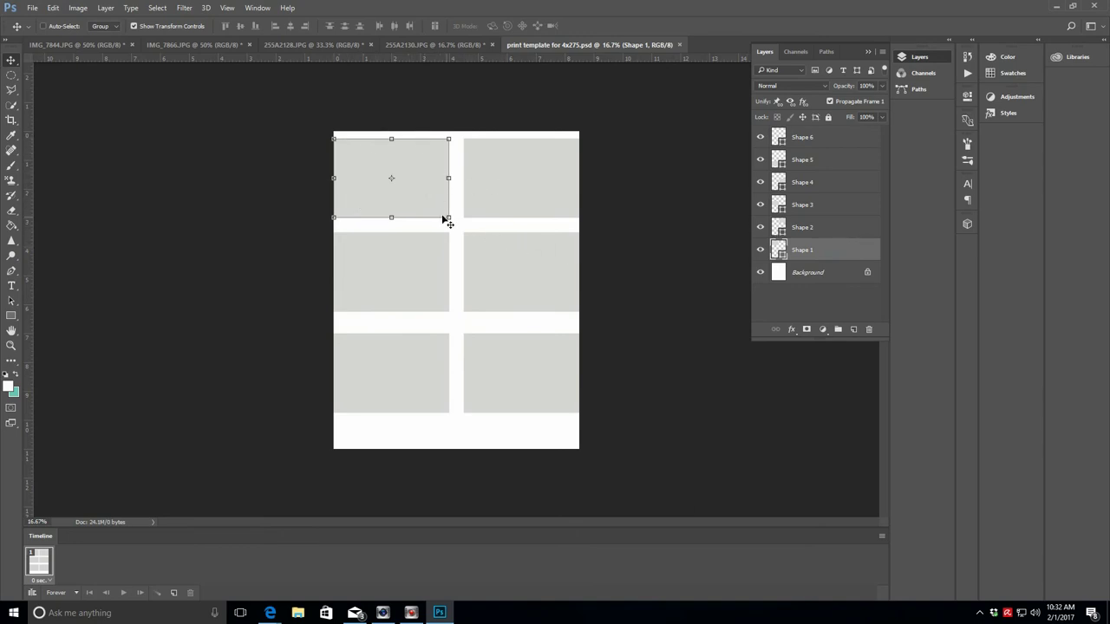
pyautogui.moveTo(447, 216); pyautogui.dragTo(448, 216)
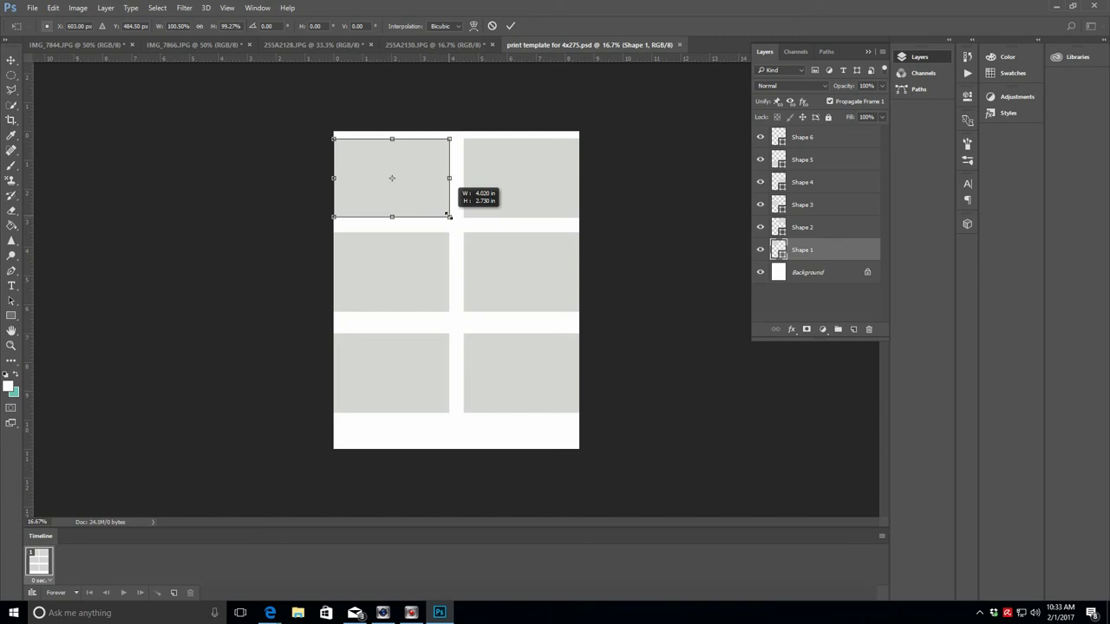
pyautogui.moveTo(449, 215); pyautogui.dragTo(449, 216)
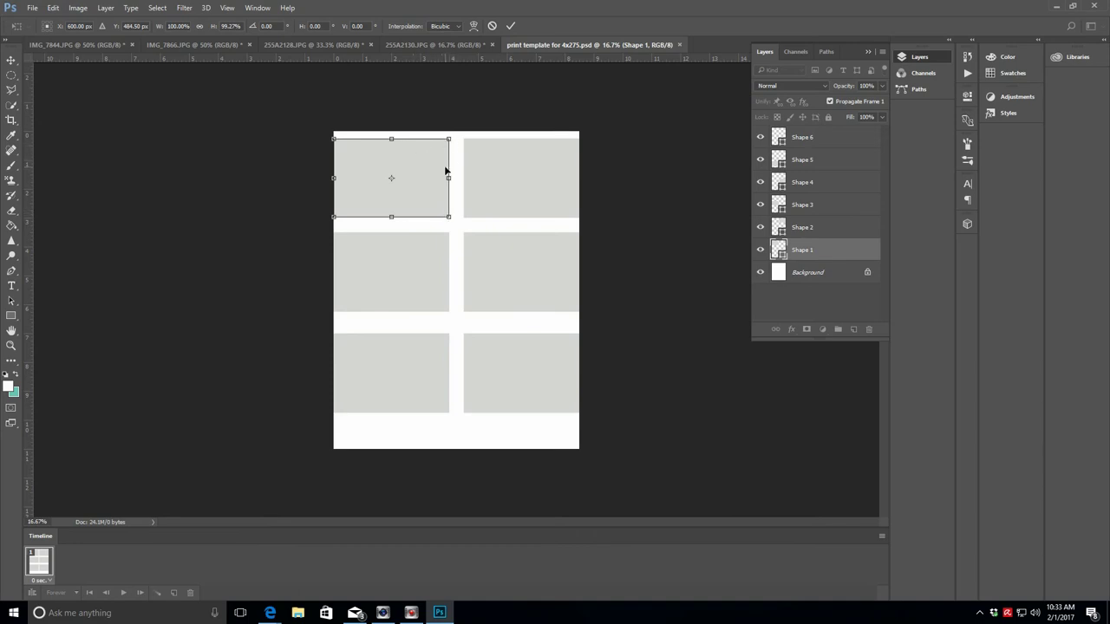
pyautogui.click(869, 52)
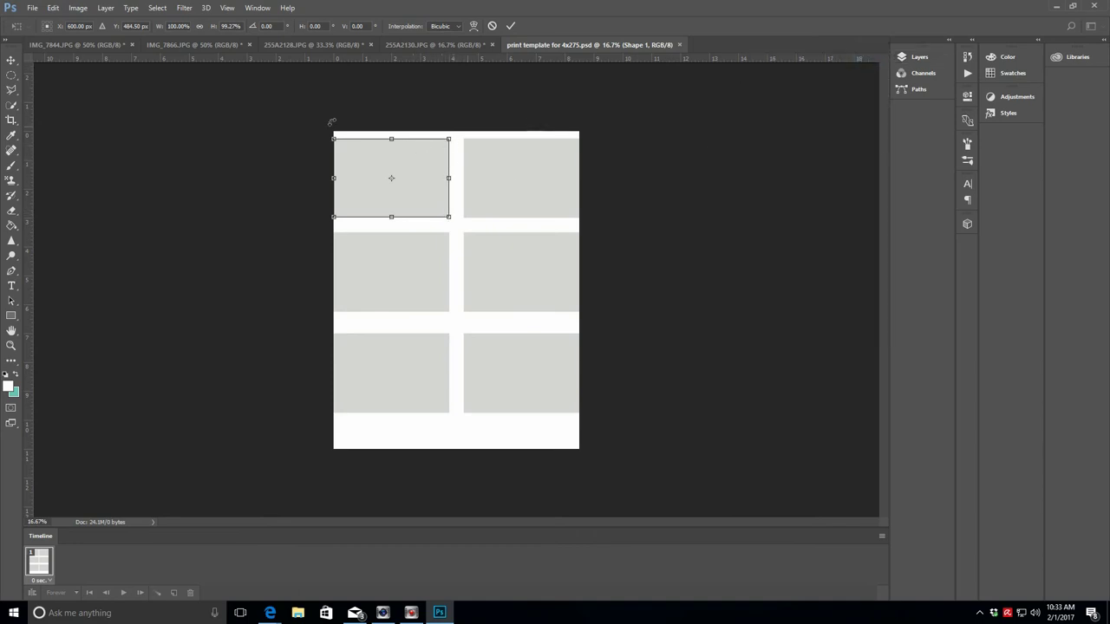
pyautogui.click(32, 8)
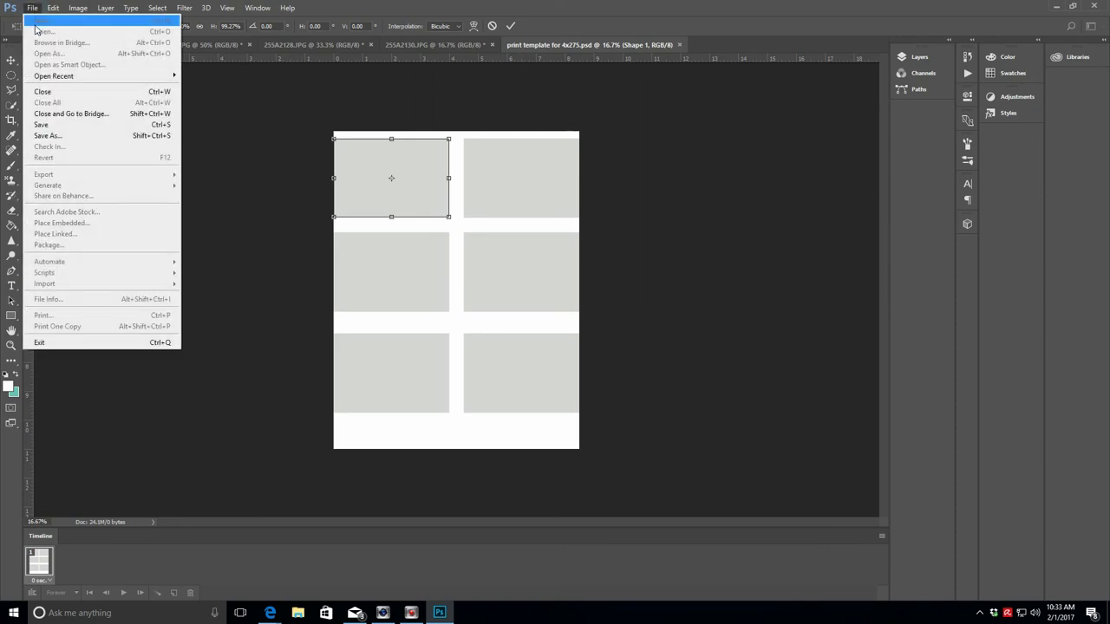
pyautogui.click(491, 25)
pyautogui.click(492, 25)
# Step: Create a new 6 x 4 in document at 300 ppi with a transparent background from the recent presets
pyautogui.click(32, 8)
pyautogui.click(38, 21)
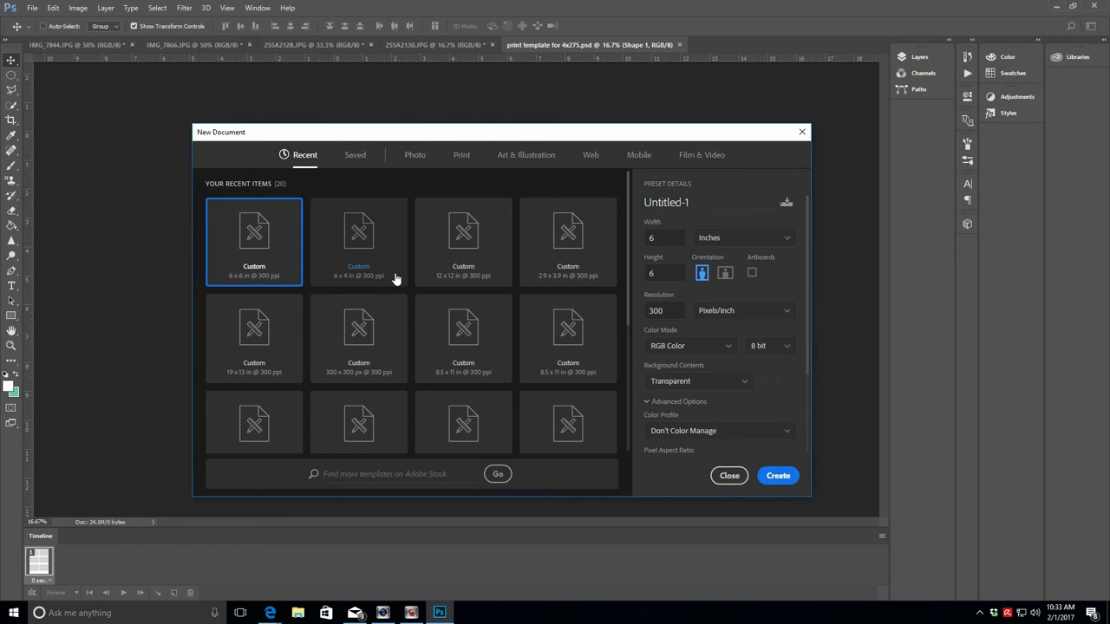
pyautogui.click(391, 249)
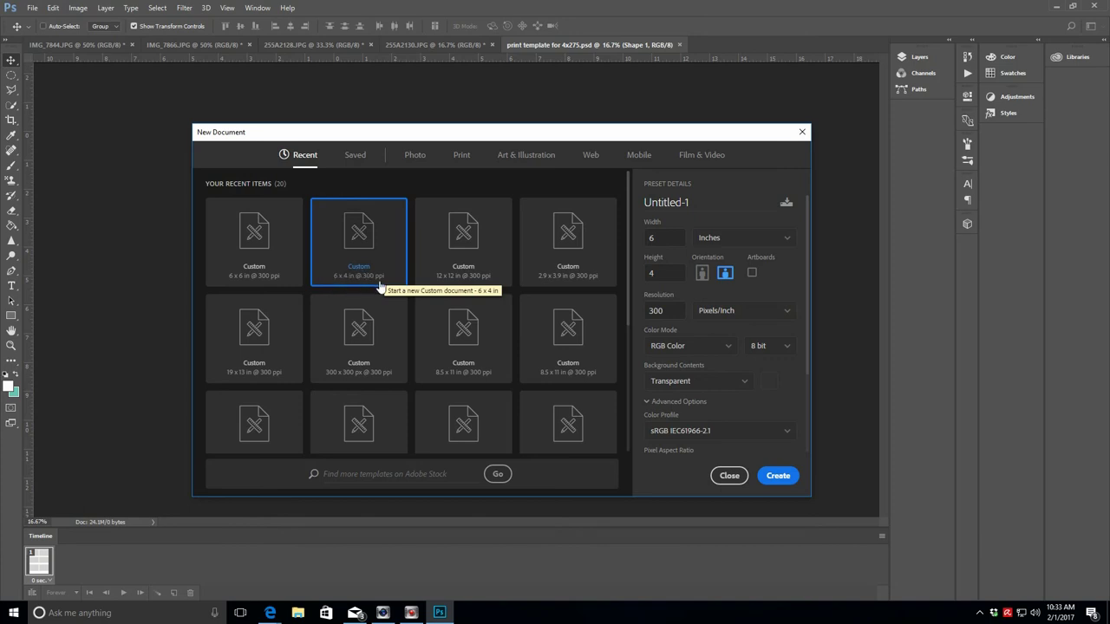
pyautogui.click(777, 475)
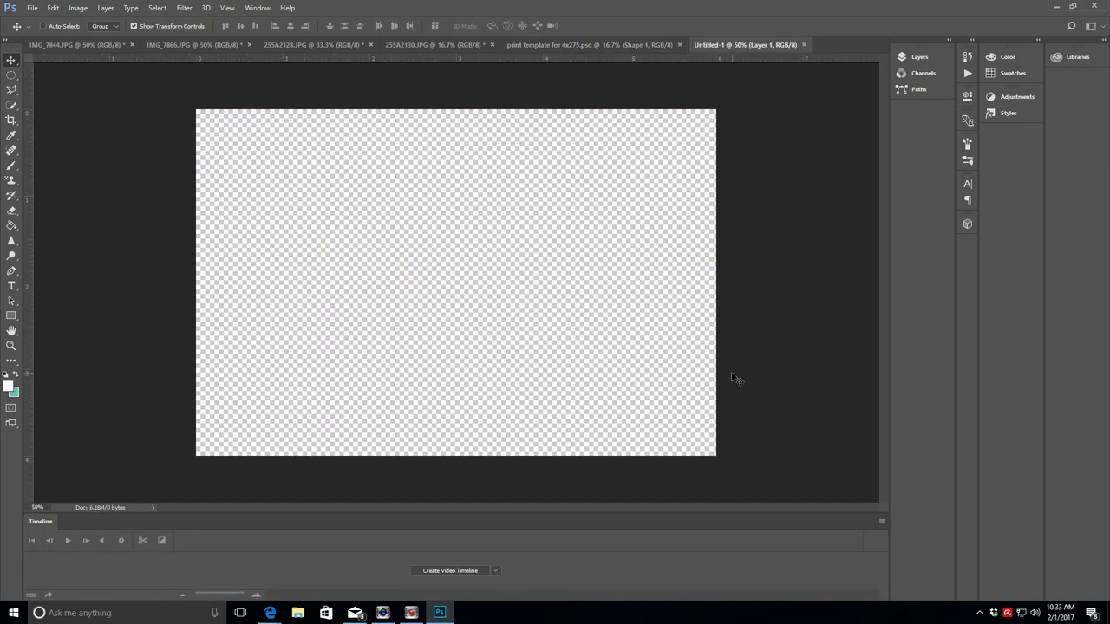
# Step: Add a second layer above Layer 1, and fill Layer 1 with the white foreground color
pyautogui.click(918, 59)
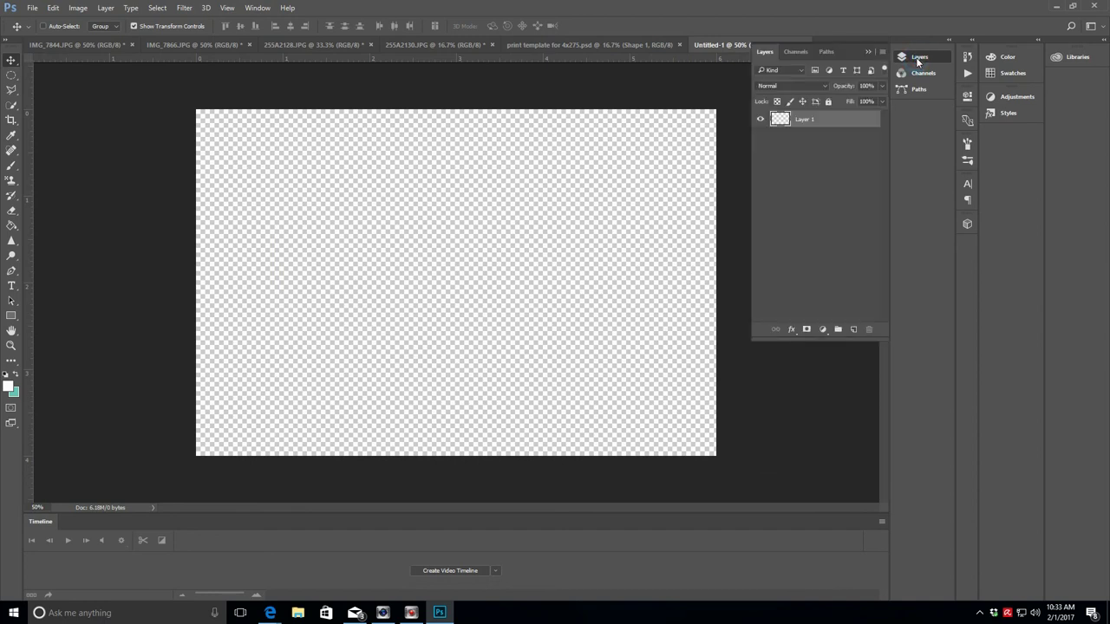
pyautogui.click(854, 331)
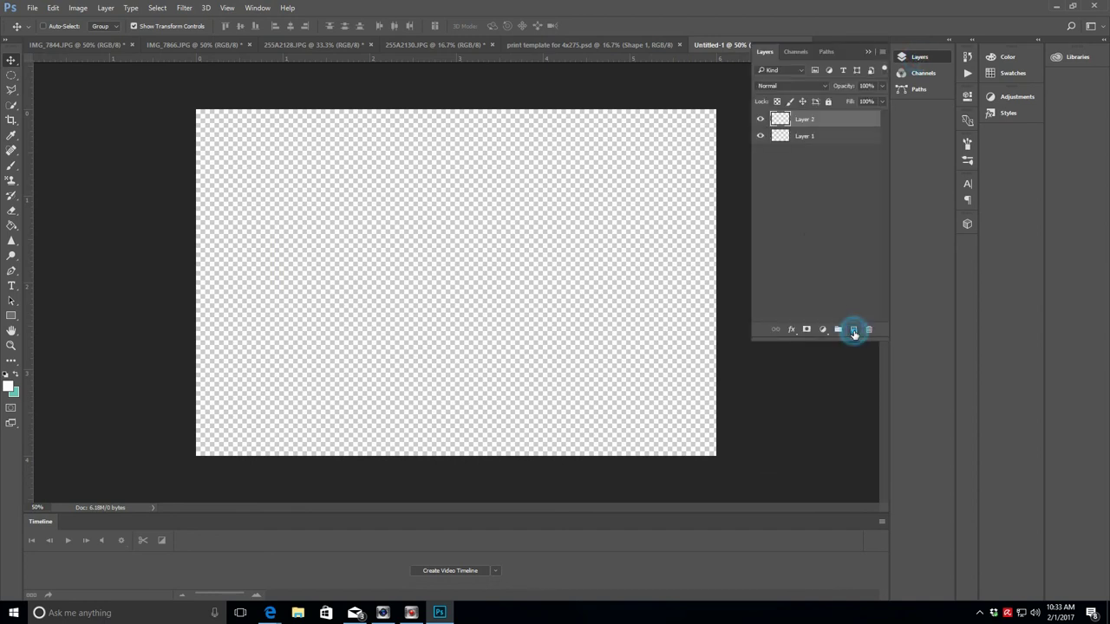
pyautogui.click(836, 136)
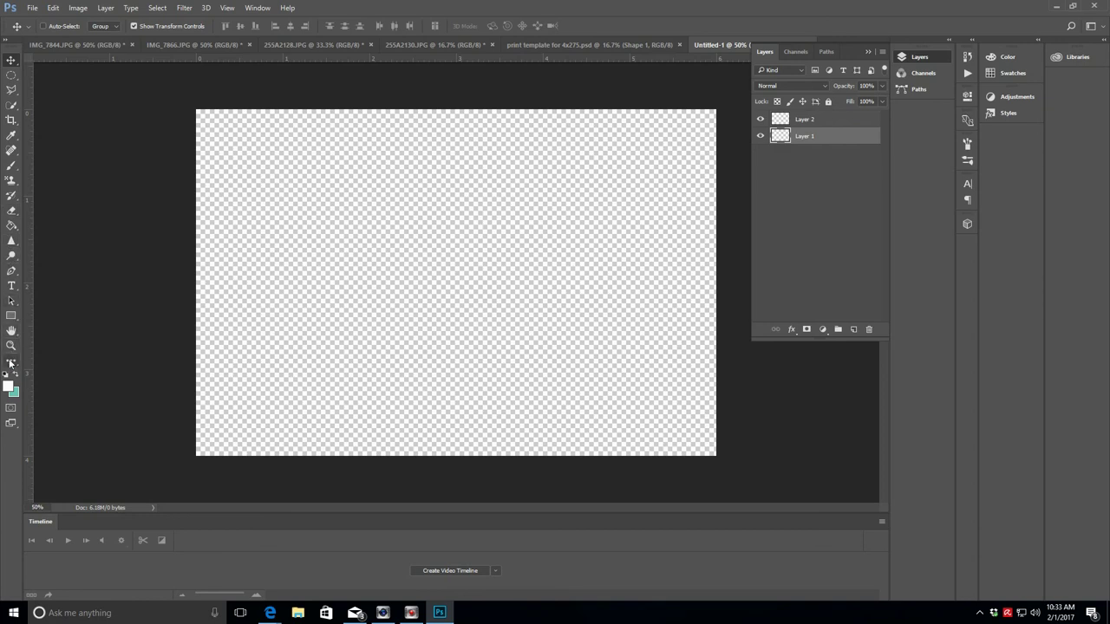
pyautogui.click(11, 226)
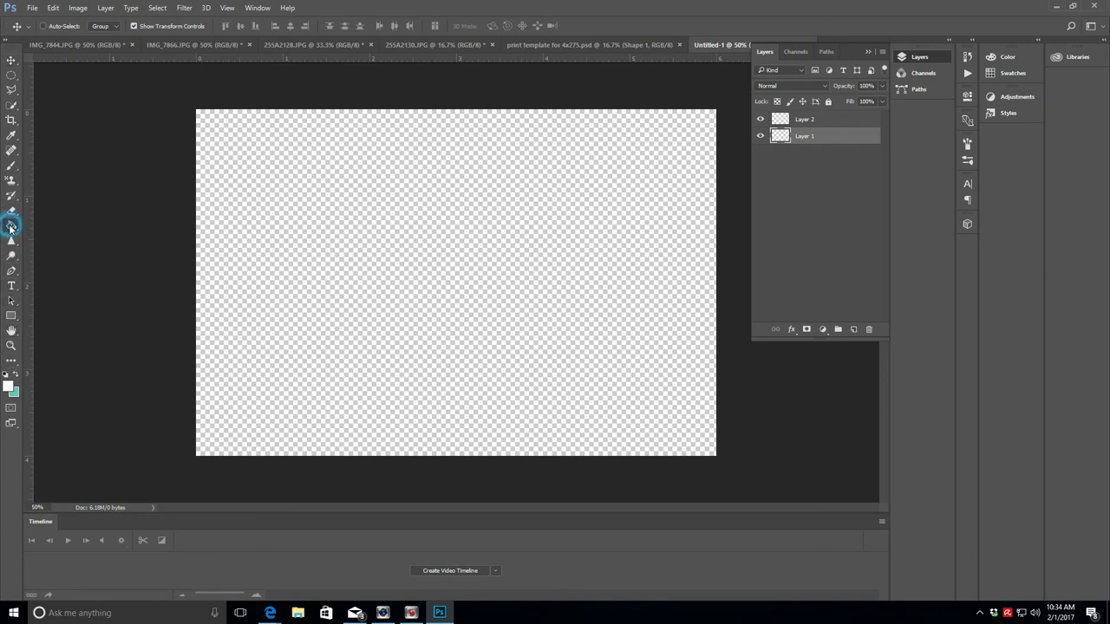
pyautogui.click(457, 254)
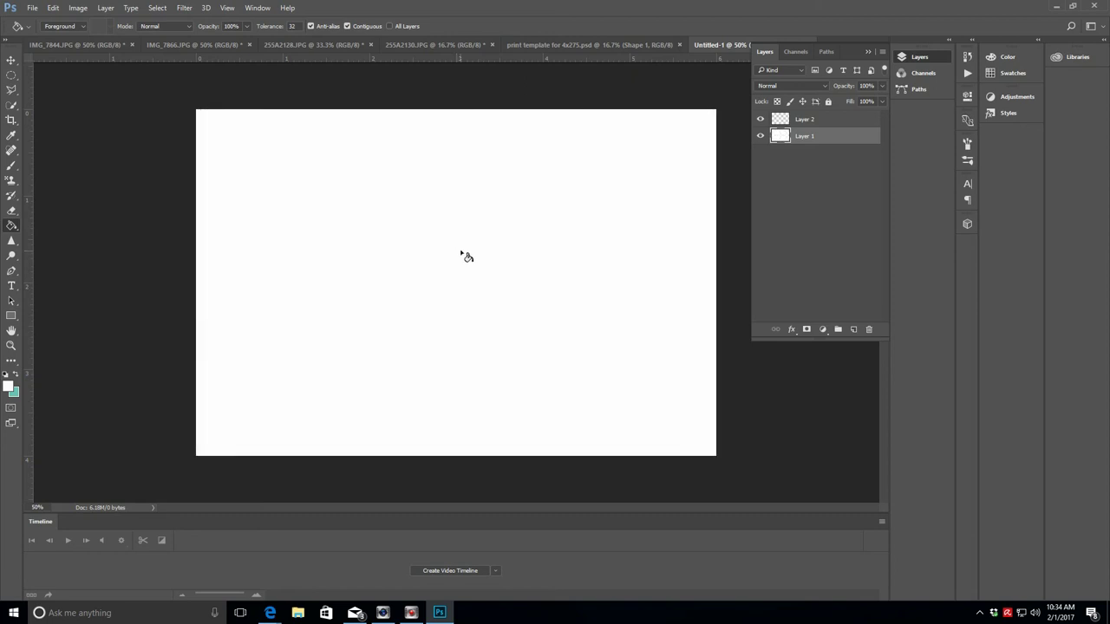
pyautogui.click(832, 121)
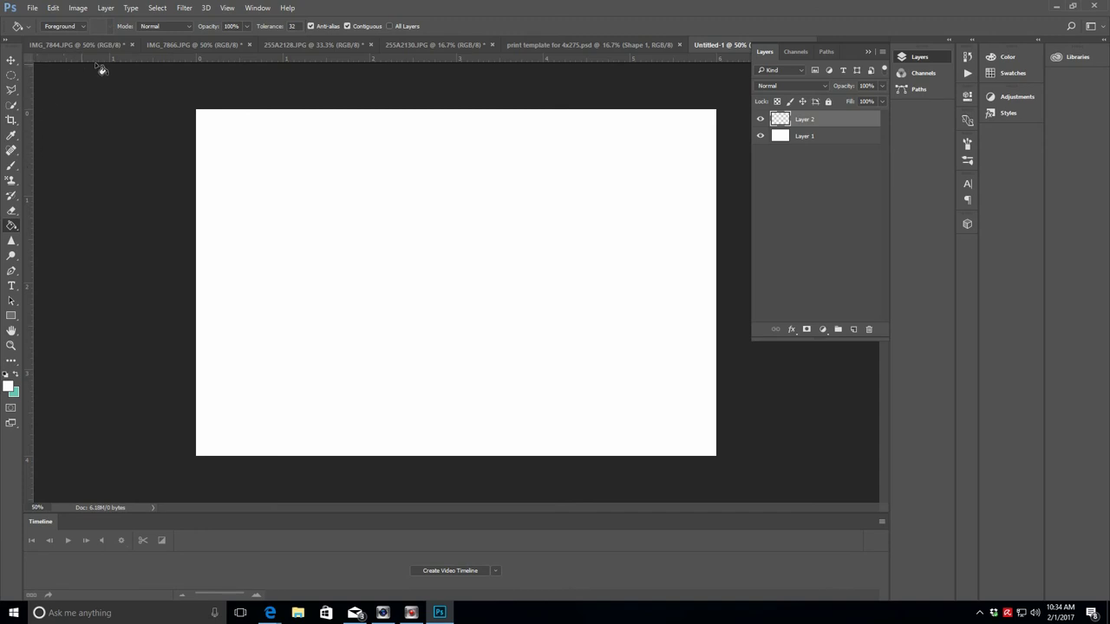
# Step: Hide the rulers and show them again
pyautogui.click(248, 8)
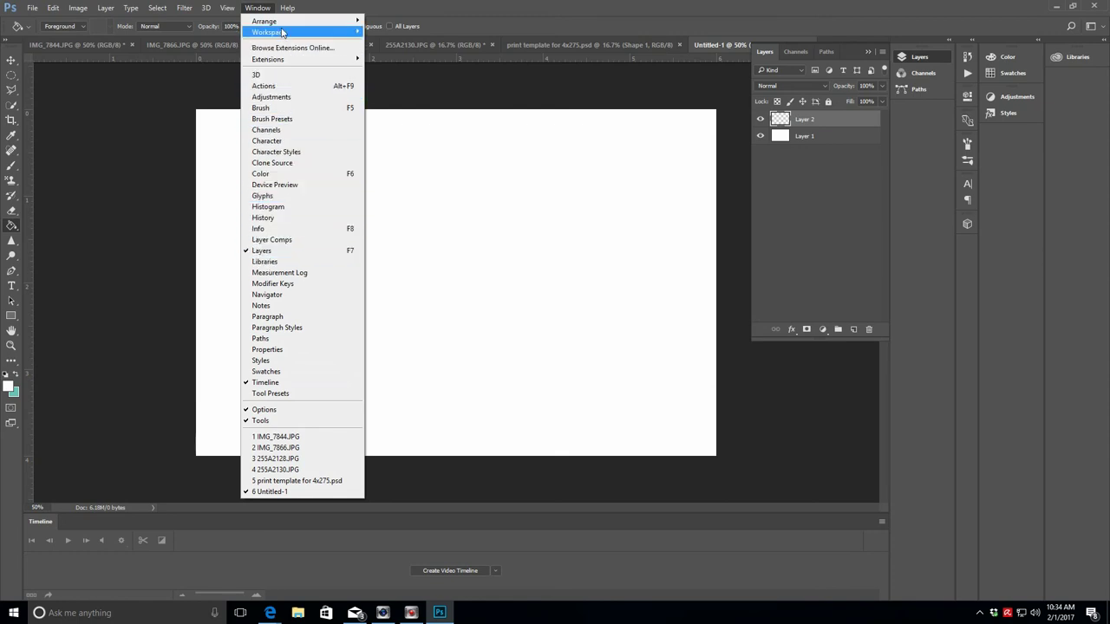
pyautogui.moveTo(284, 34)
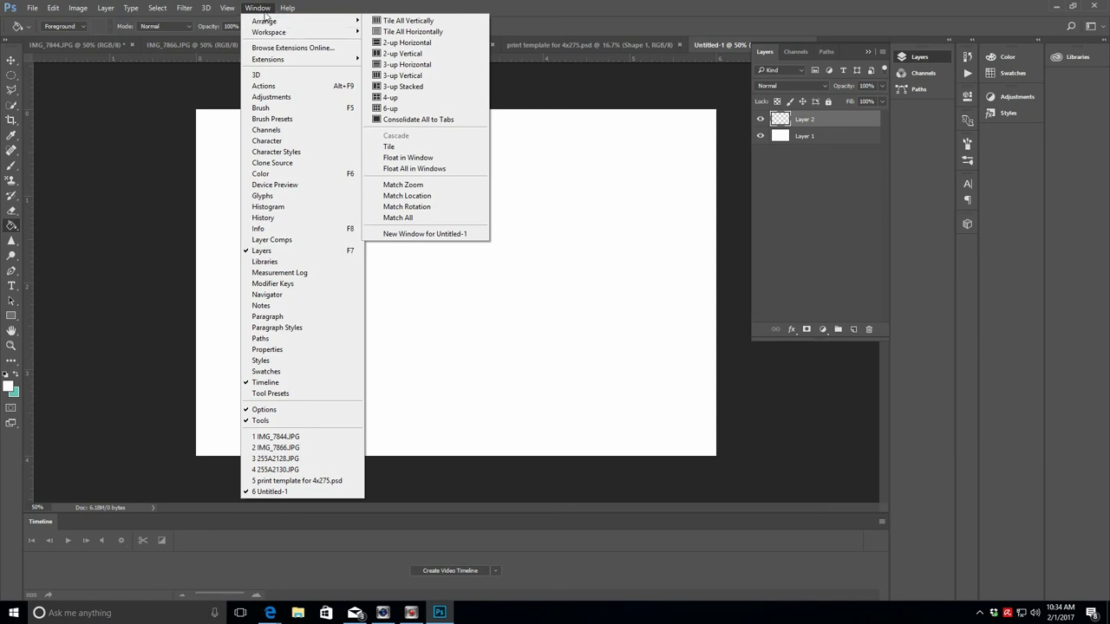
pyautogui.moveTo(225, 10)
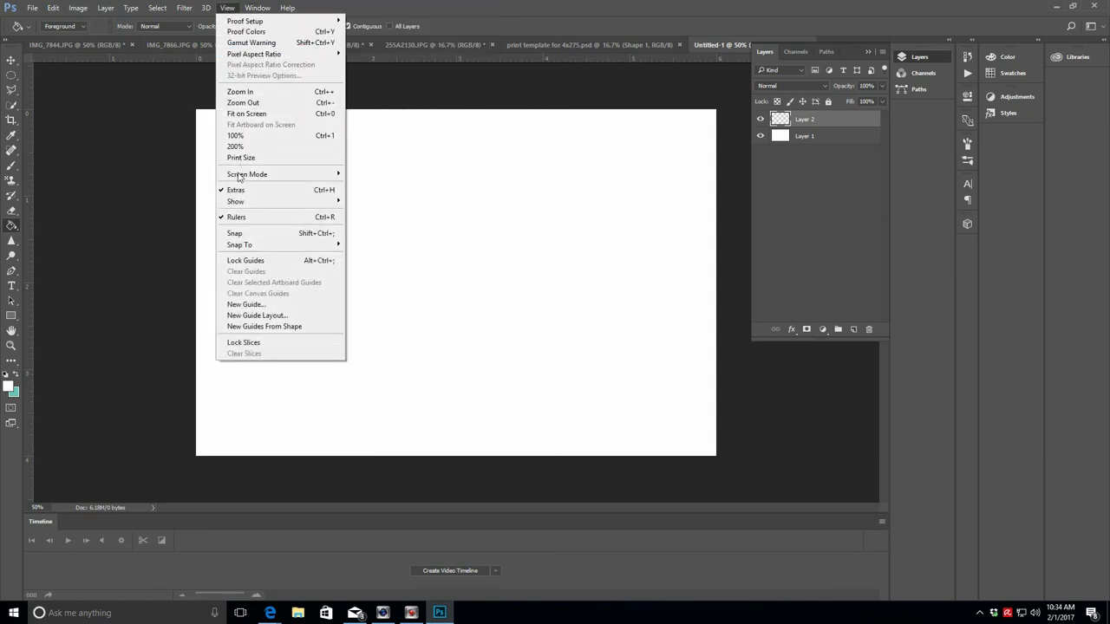
pyautogui.click(235, 219)
pyautogui.click(225, 9)
pyautogui.click(250, 217)
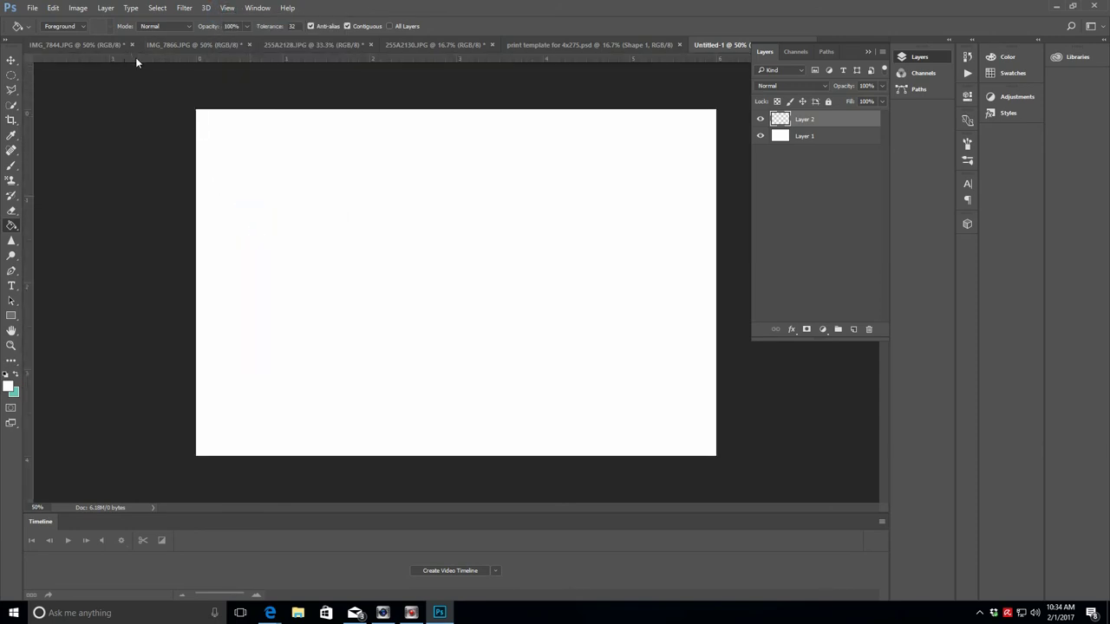
# Step: Place margin guides about 0.25 in inside the top, right and left edges of the canvas
pyautogui.moveTo(135, 57); pyautogui.dragTo(147, 131)
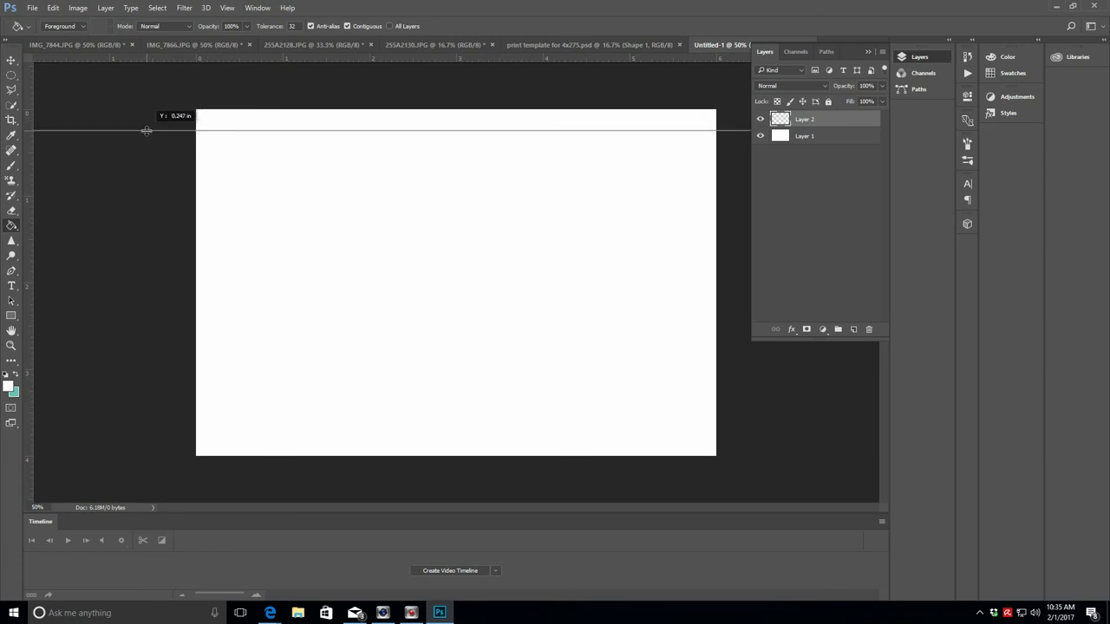
pyautogui.moveTo(147, 131); pyautogui.dragTo(147, 131)
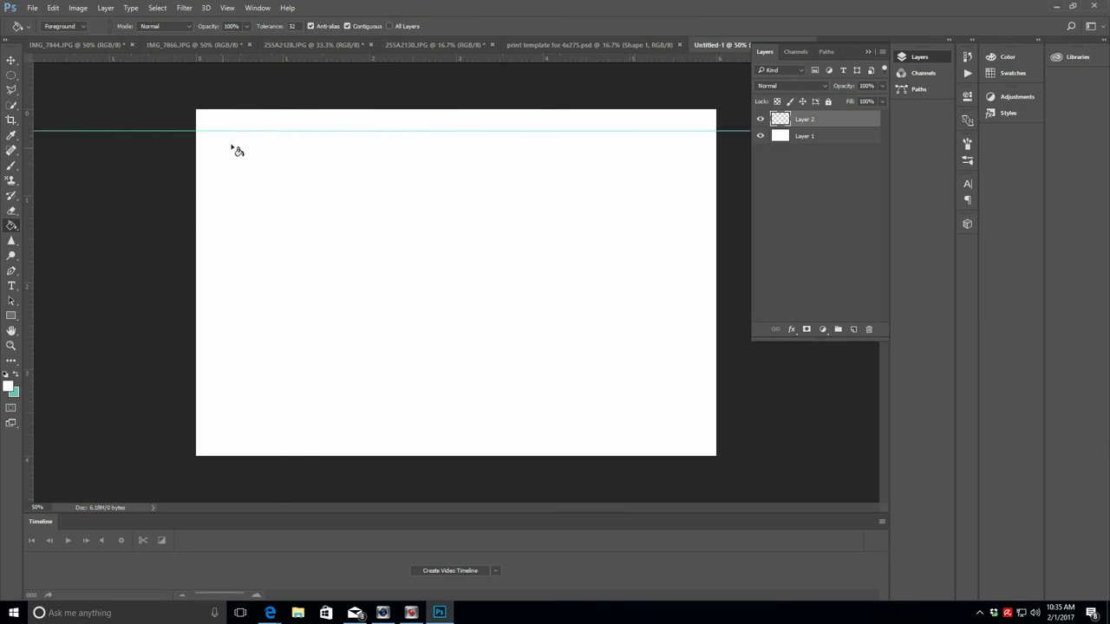
pyautogui.moveTo(27, 82); pyautogui.dragTo(696, 85)
pyautogui.moveTo(27, 84); pyautogui.dragTo(218, 92)
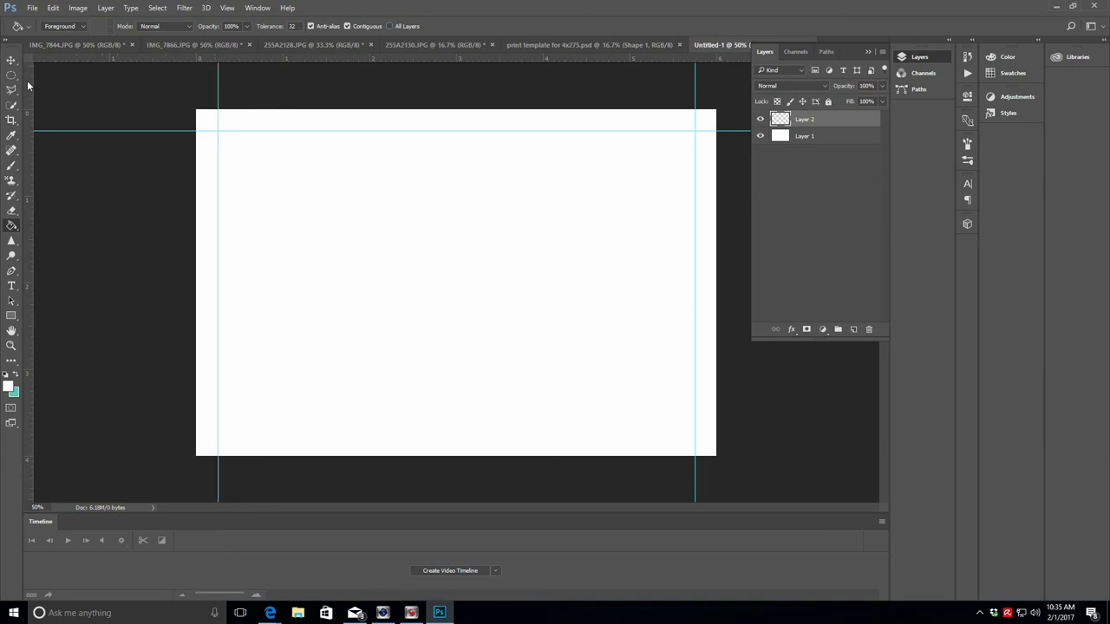
# Step: Add vertical guides at about 3, 2.75 and 3.26 in, and a horizontal guide at about 3.76 in
pyautogui.moveTo(27, 80); pyautogui.dragTo(457, 99)
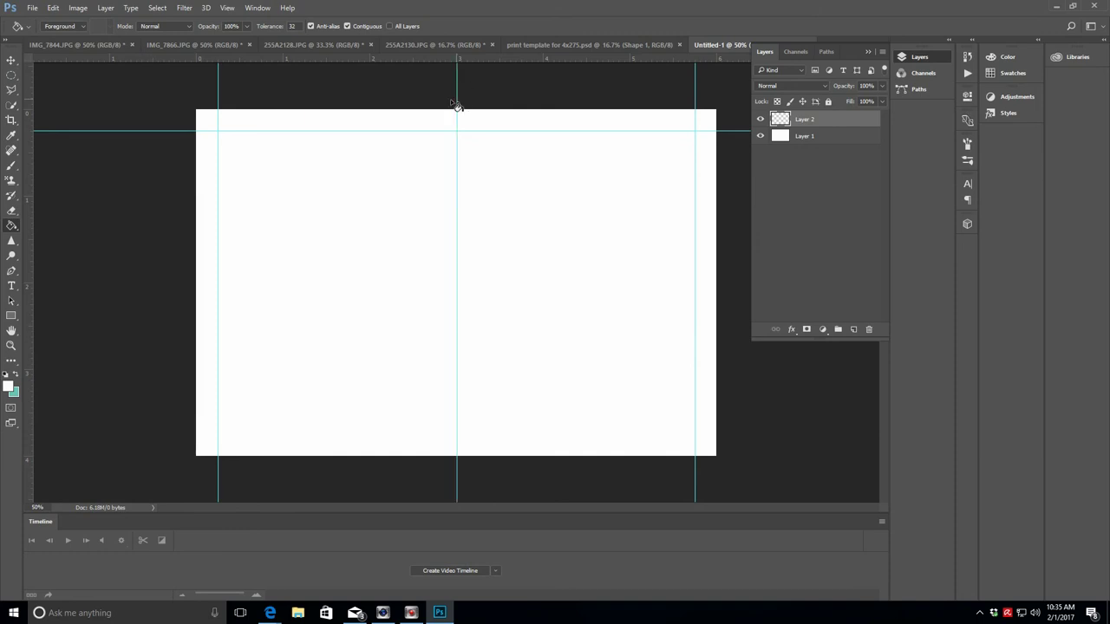
pyautogui.moveTo(27, 75); pyautogui.dragTo(434, 90)
pyautogui.moveTo(30, 77); pyautogui.dragTo(478, 88)
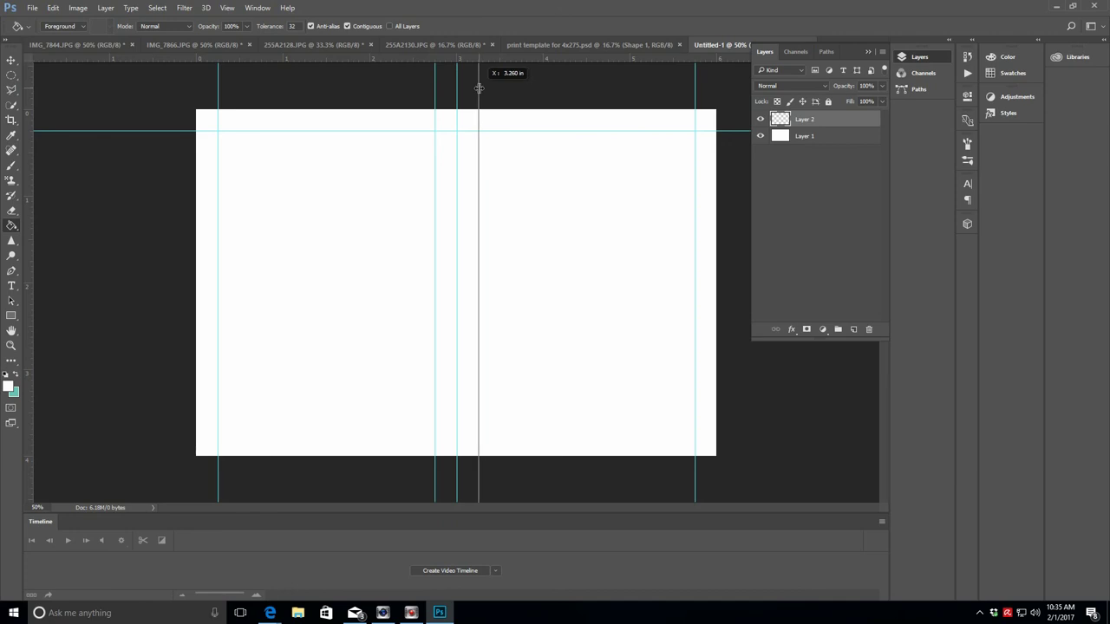
pyautogui.moveTo(478, 87); pyautogui.dragTo(479, 88)
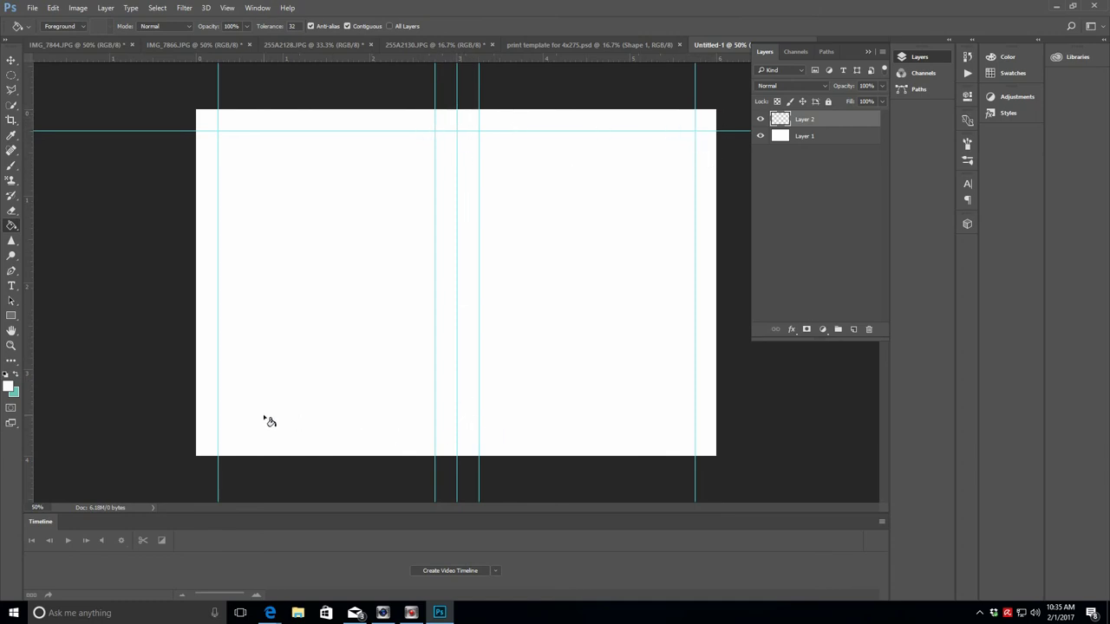
pyautogui.moveTo(136, 57); pyautogui.dragTo(133, 435)
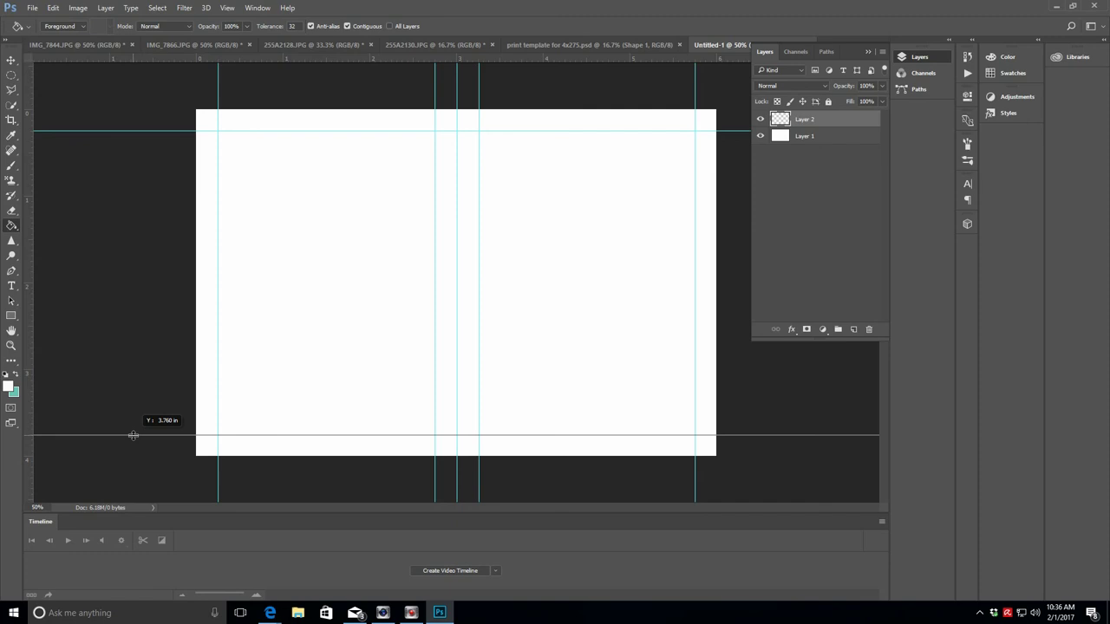
pyautogui.moveTo(133, 434); pyautogui.dragTo(133, 434)
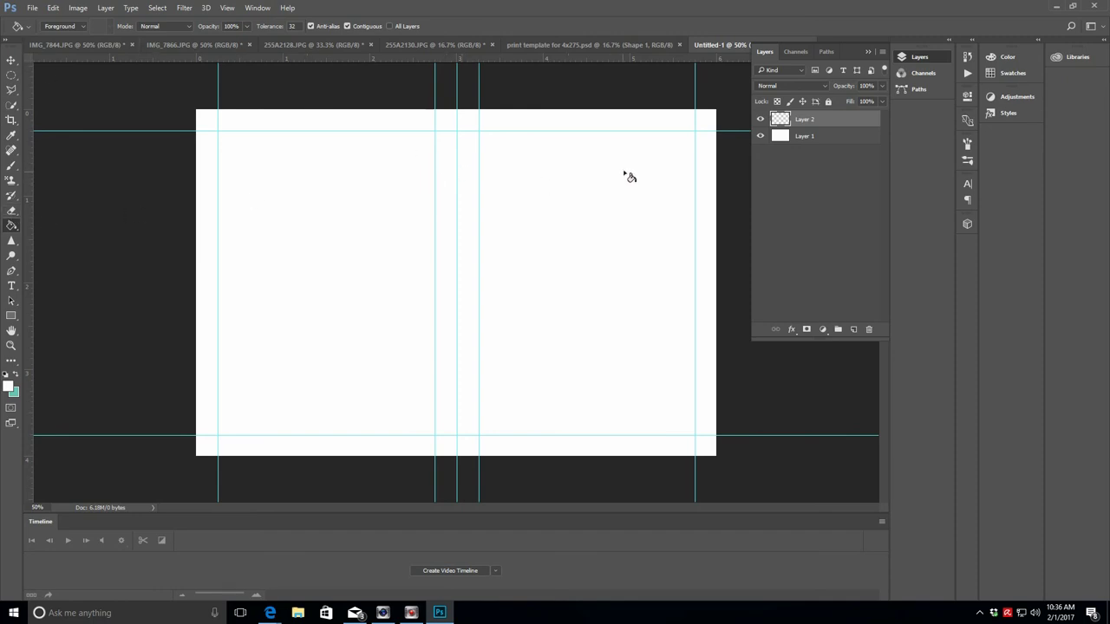
# Step: Make Layer 2 the active layer and activate the Rectangle Tool
pyautogui.click(832, 122)
pyautogui.click(835, 137)
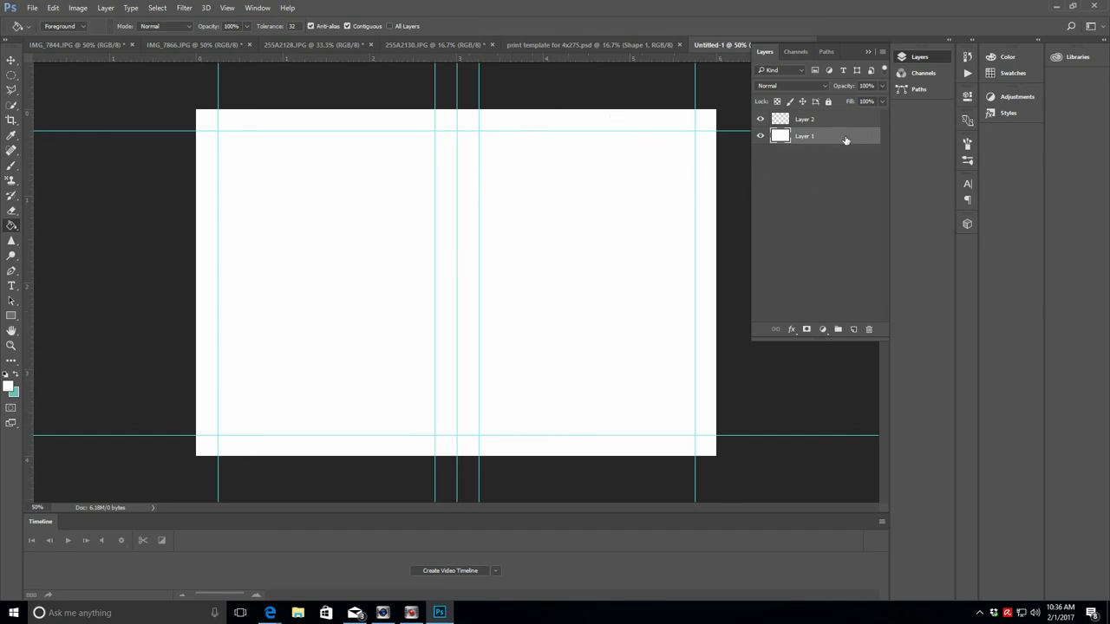
pyautogui.click(831, 118)
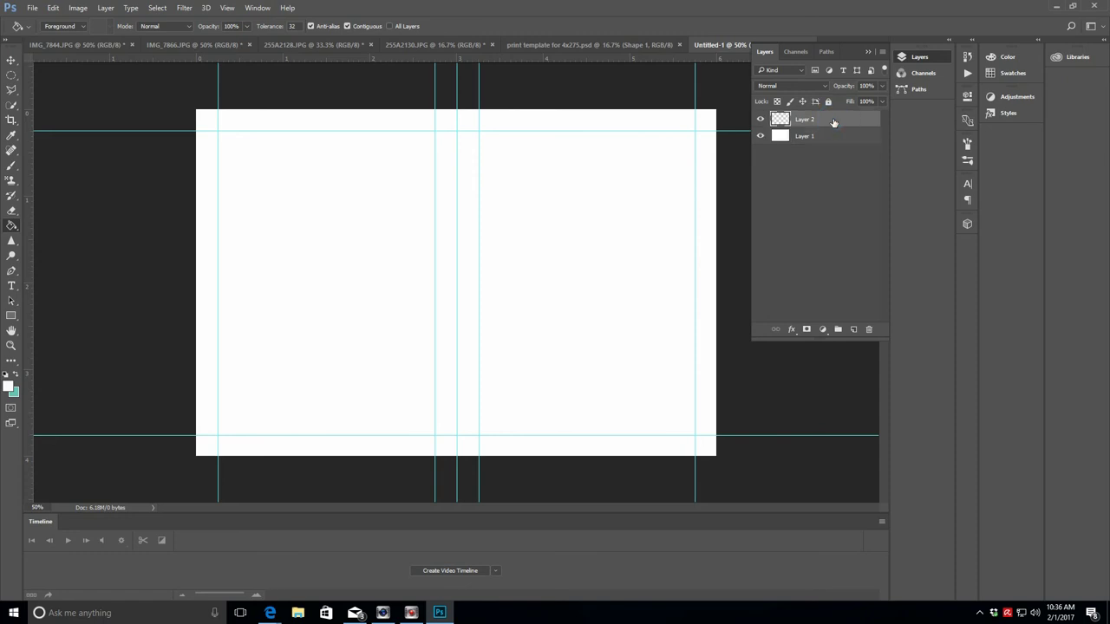
pyautogui.click(12, 317)
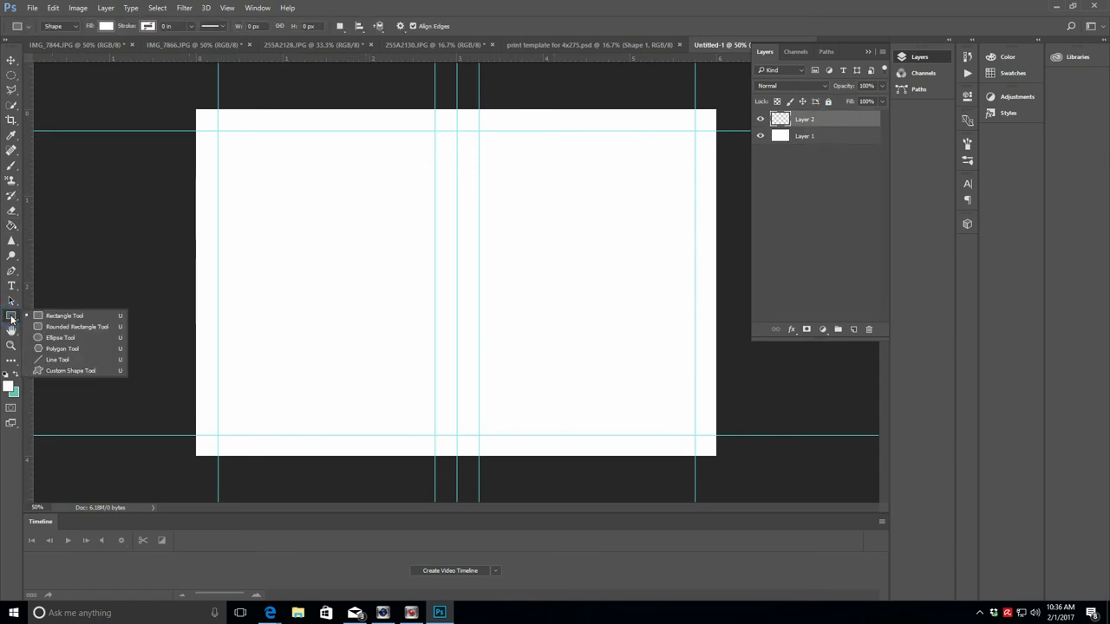
pyautogui.click(63, 317)
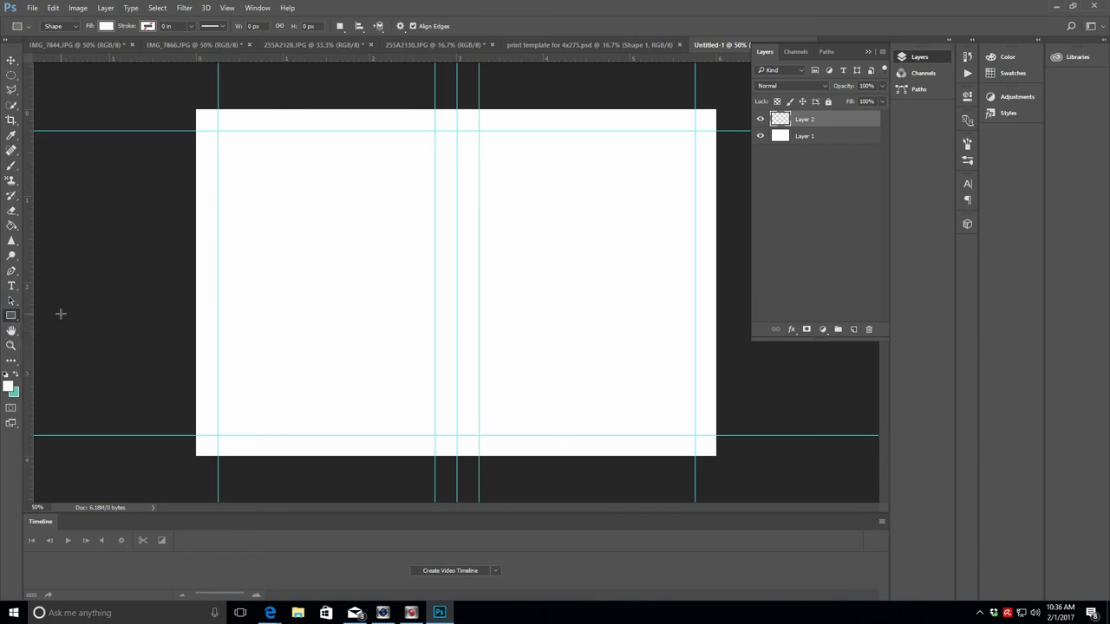
pyautogui.click(9, 387)
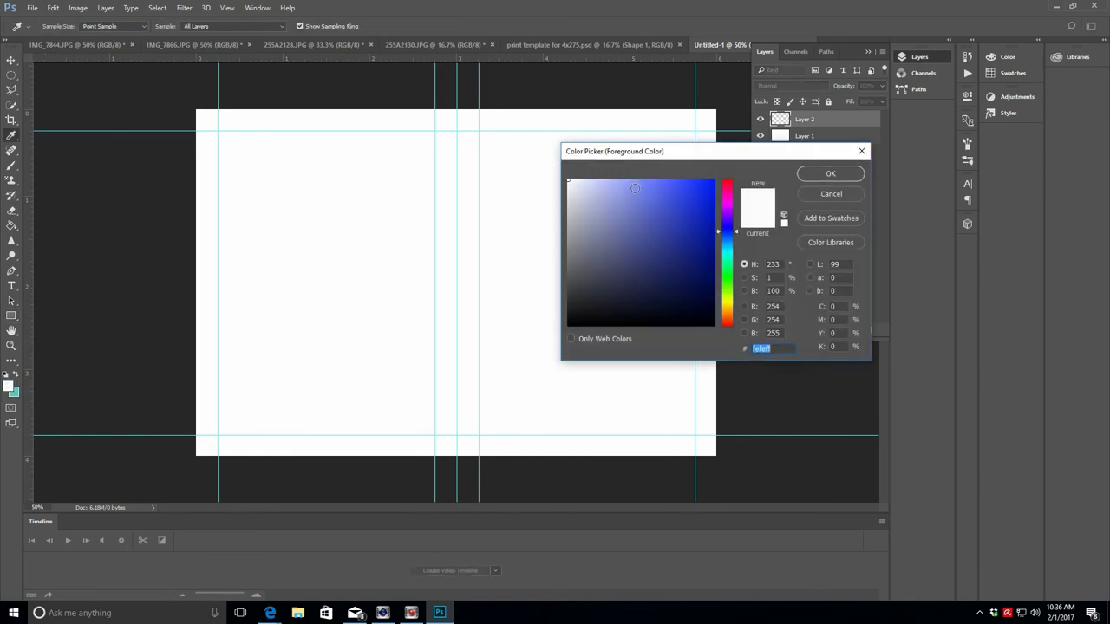
pyautogui.click(635, 184)
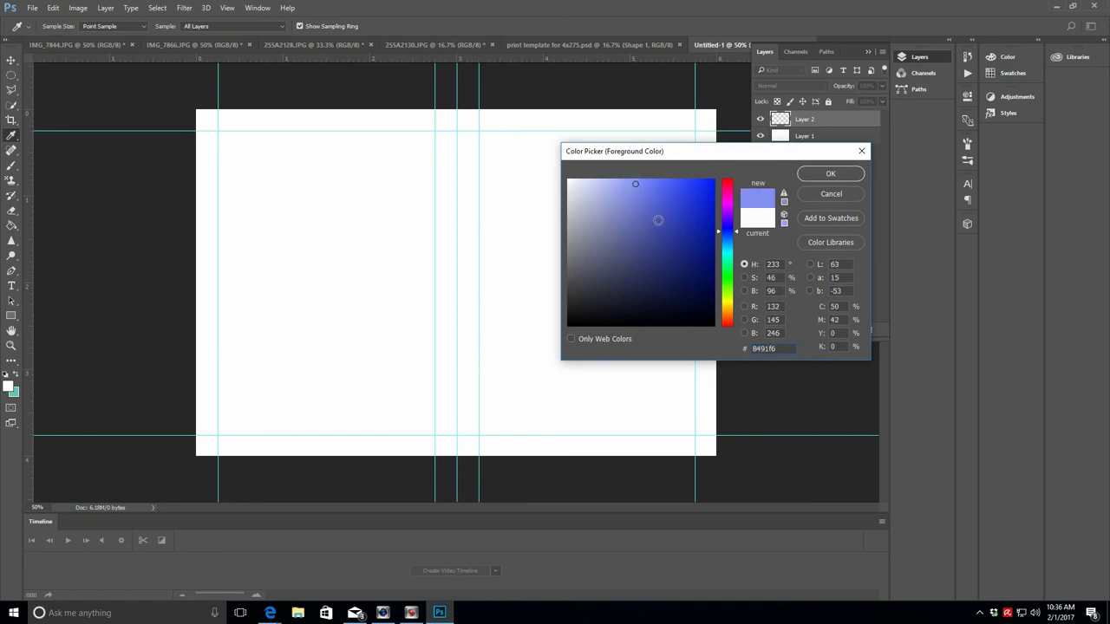
pyautogui.click(830, 193)
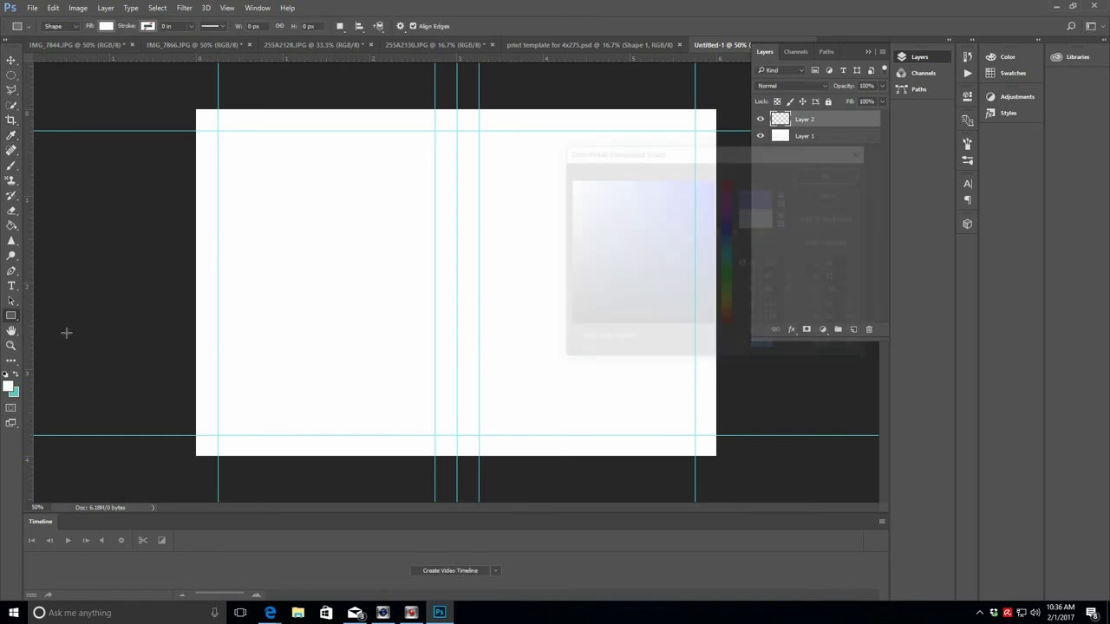
# Step: Swap the foreground and background colors, and set the foreground color to pink #d63296 for the rectangle shape
pyautogui.click(15, 374)
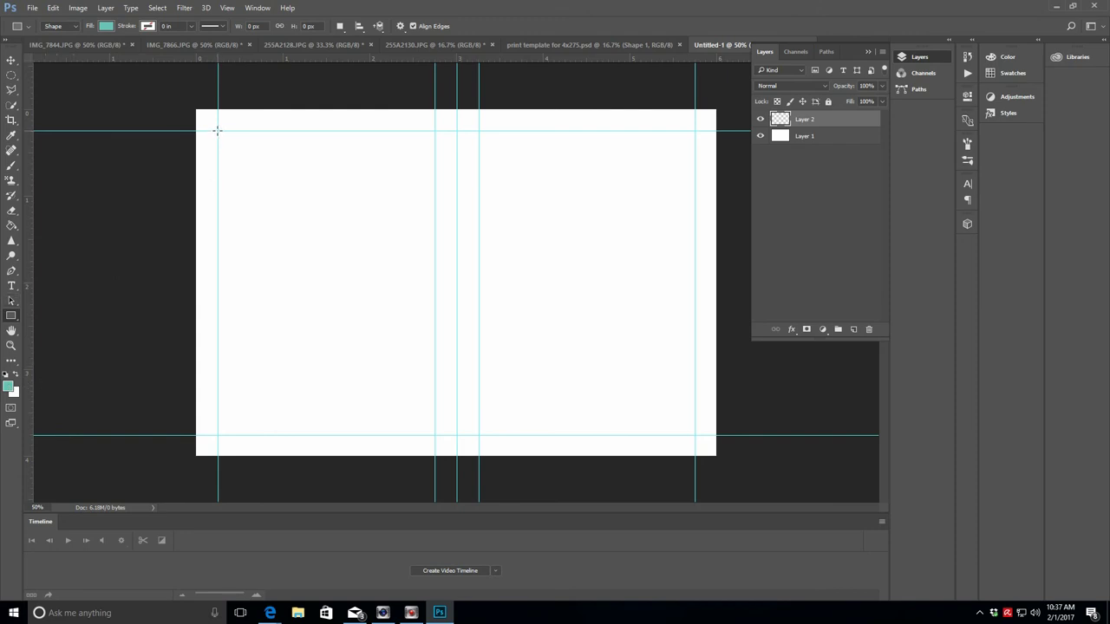
pyautogui.click(10, 389)
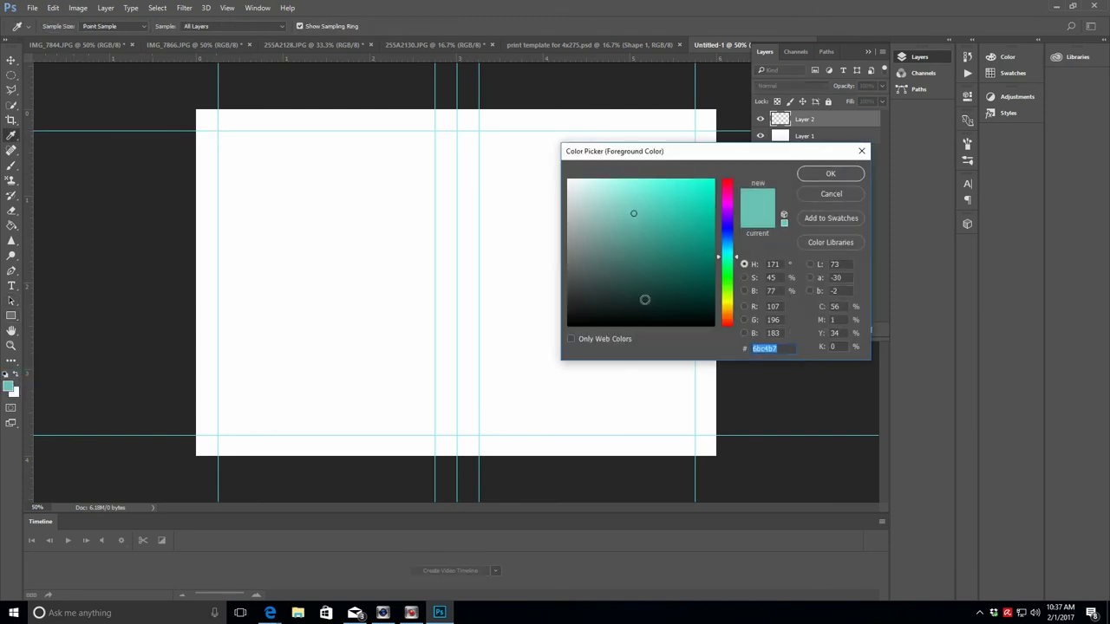
pyautogui.click(727, 197)
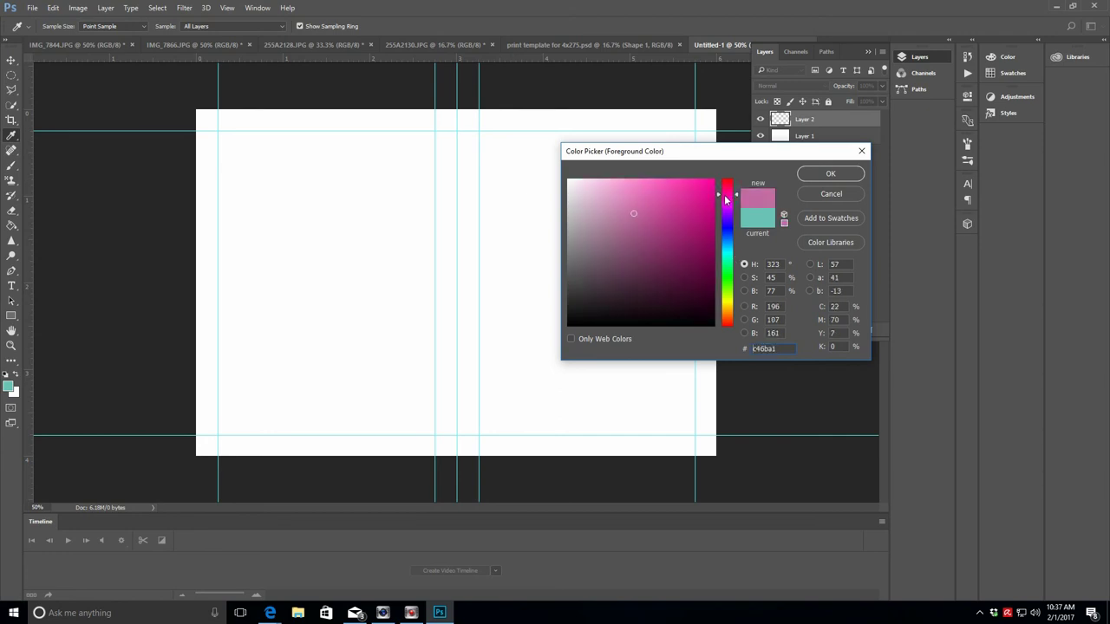
pyautogui.click(632, 200)
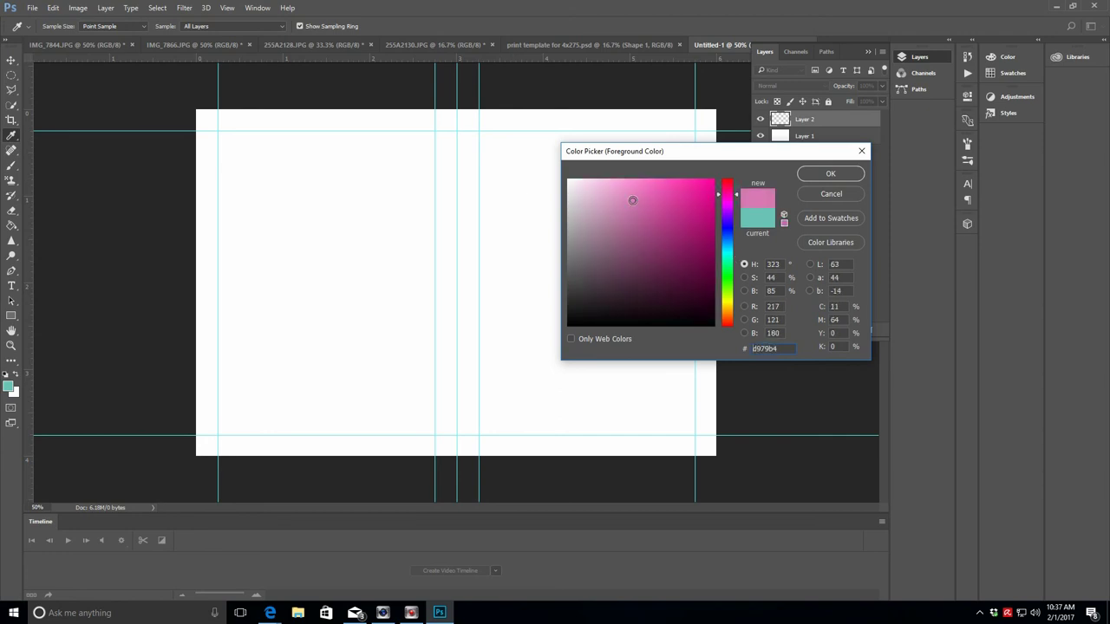
pyautogui.moveTo(645, 201); pyautogui.dragTo(680, 202)
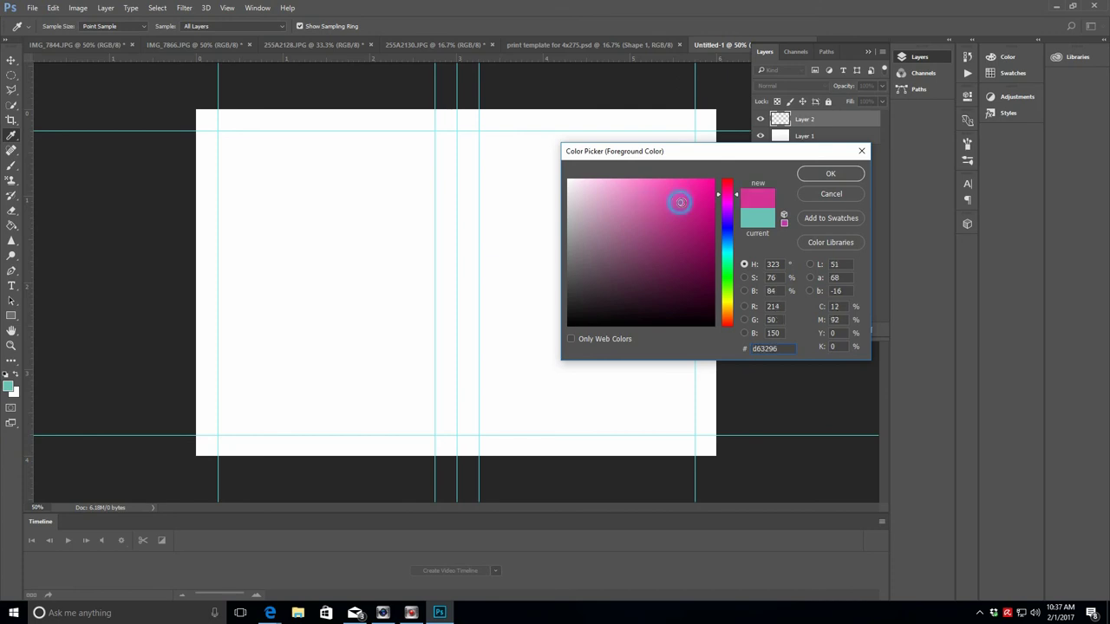
pyautogui.click(812, 175)
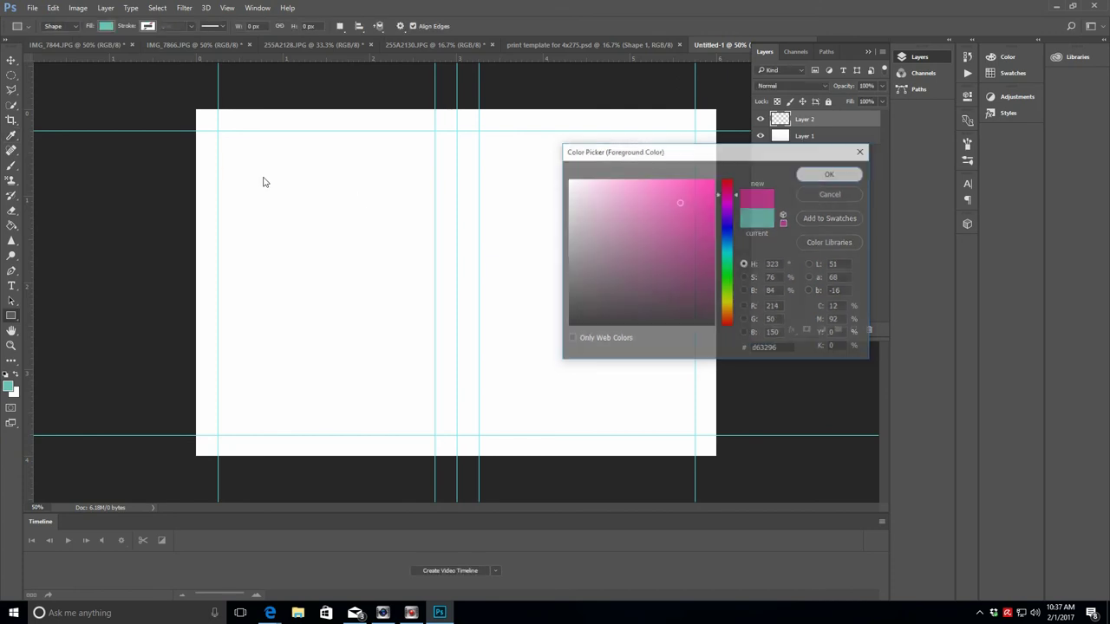
pyautogui.press('u')
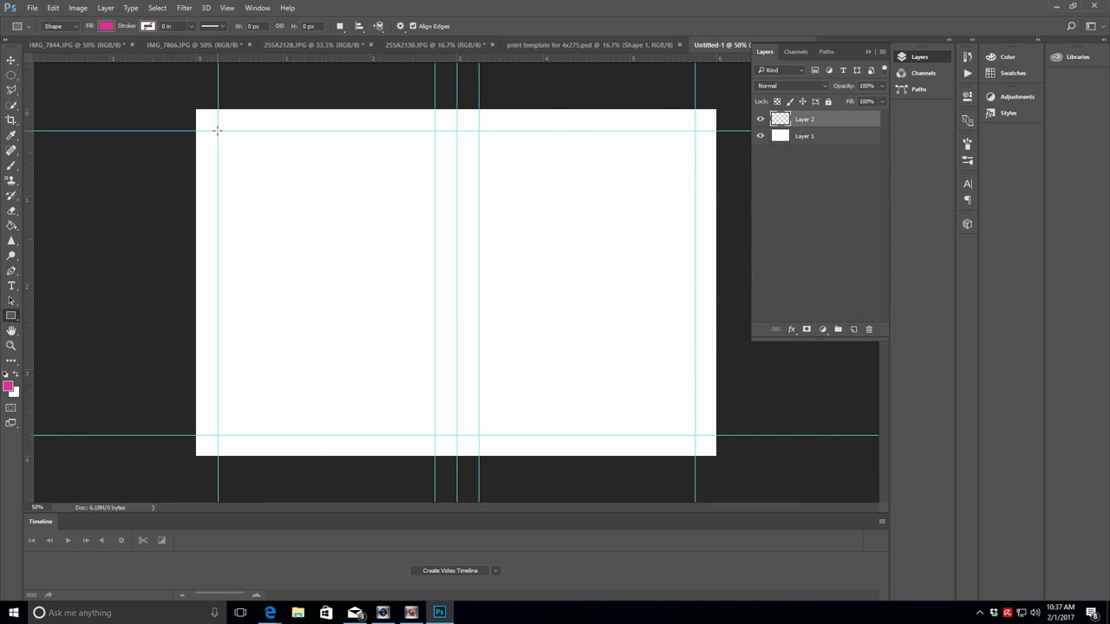
# Step: Draw a pink rectangle about 2.5 x 3.5 in between the left margin guides and the 2.75 in guide, and dismiss its shape properties
pyautogui.moveTo(218, 130); pyautogui.dragTo(433, 433)
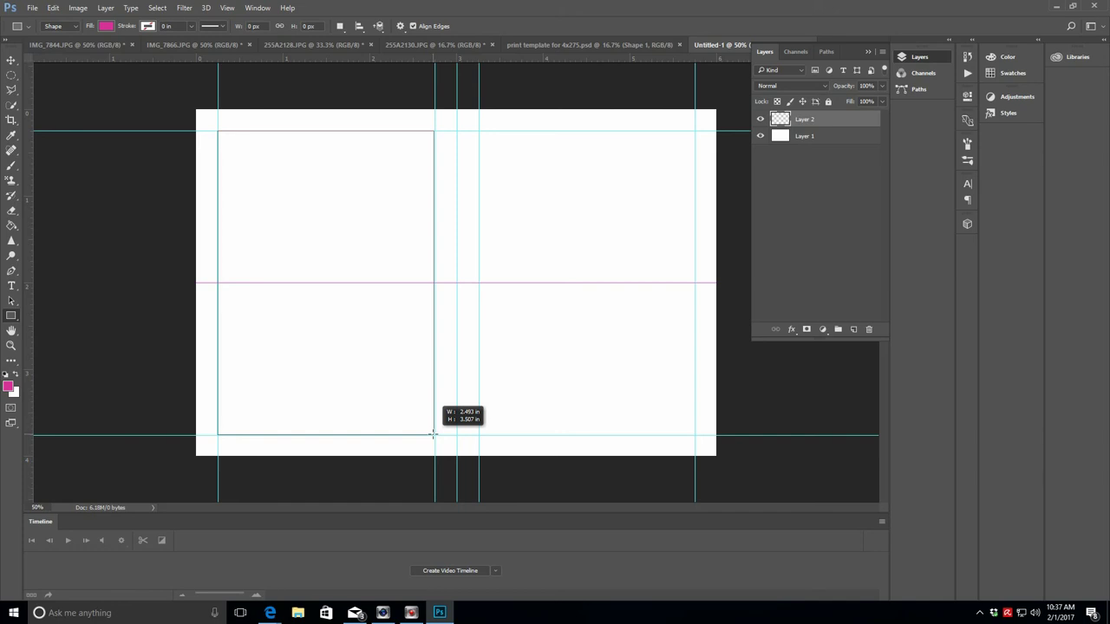
pyautogui.moveTo(433, 433); pyautogui.dragTo(434, 435)
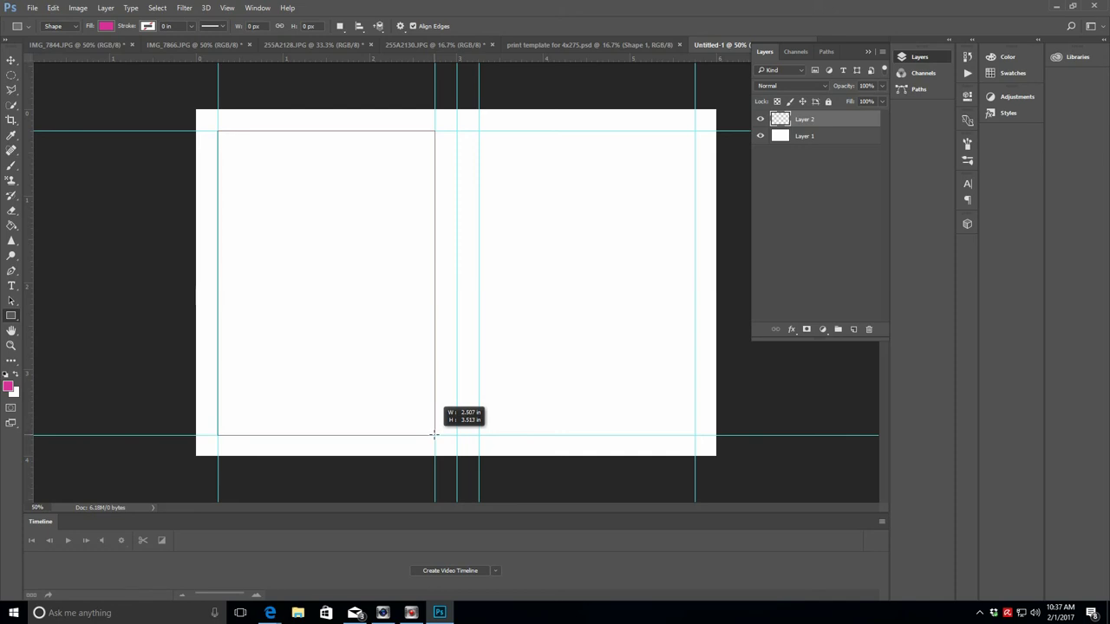
pyautogui.moveTo(433, 434); pyautogui.dragTo(433, 433)
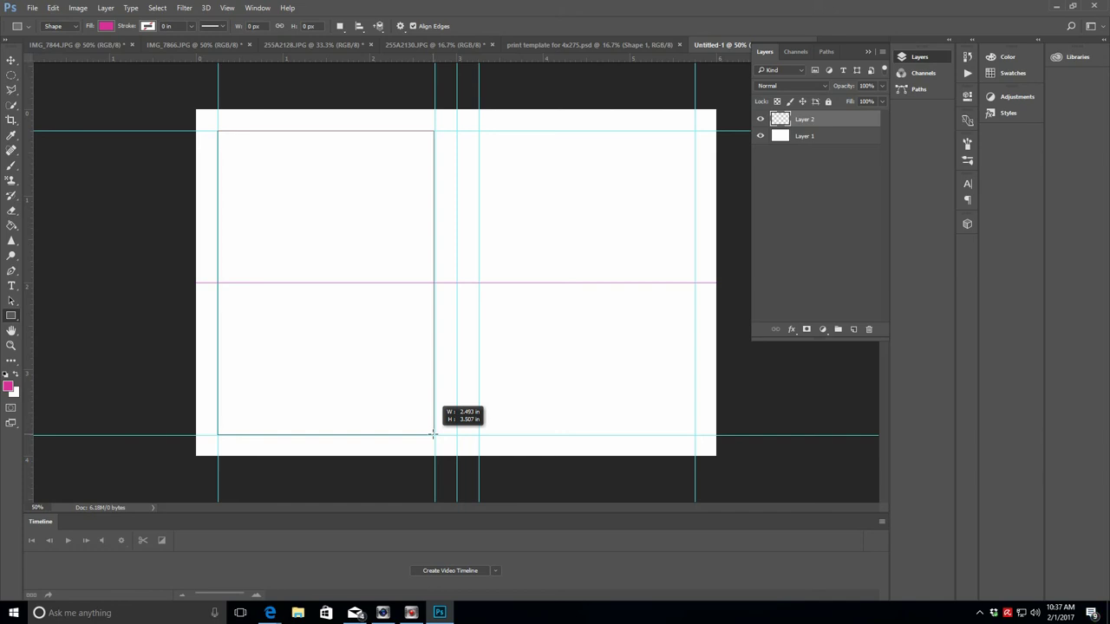
pyautogui.moveTo(433, 434); pyautogui.dragTo(433, 435)
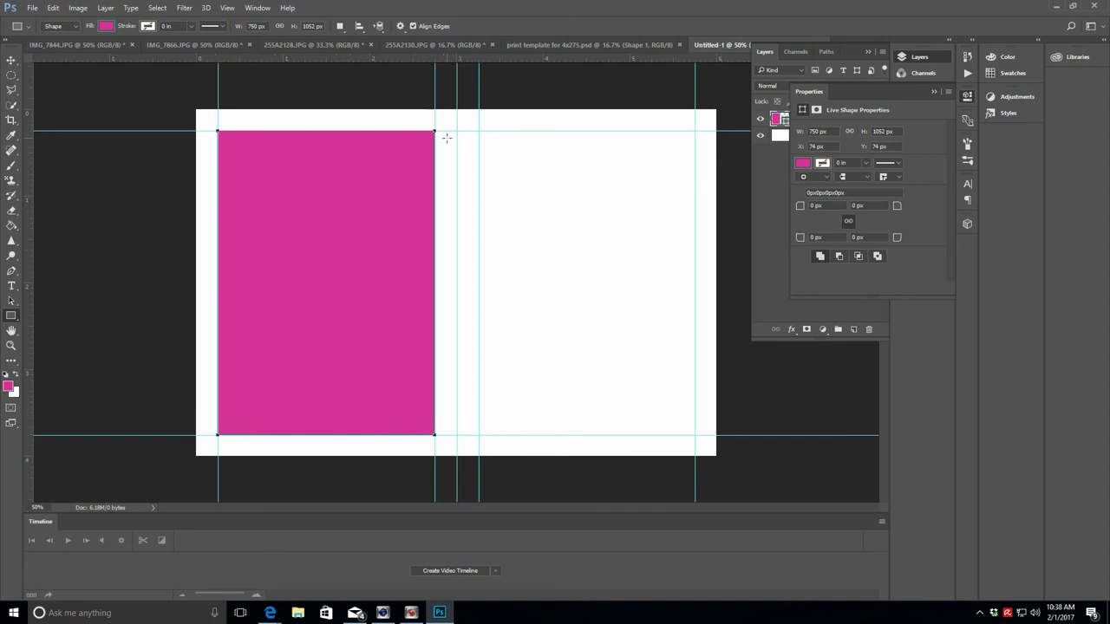
pyautogui.click(934, 91)
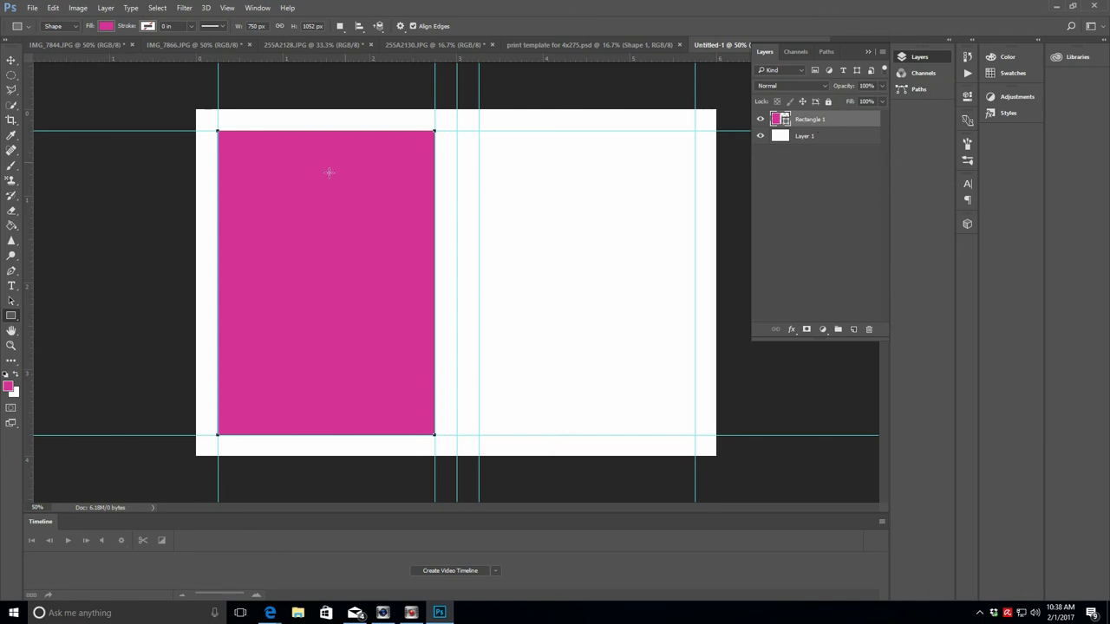
# Step: Duplicate the Rectangle 1 layer and move the copy about 3 in right so it fits the guides of the second photo slot
pyautogui.rightClick(837, 123)
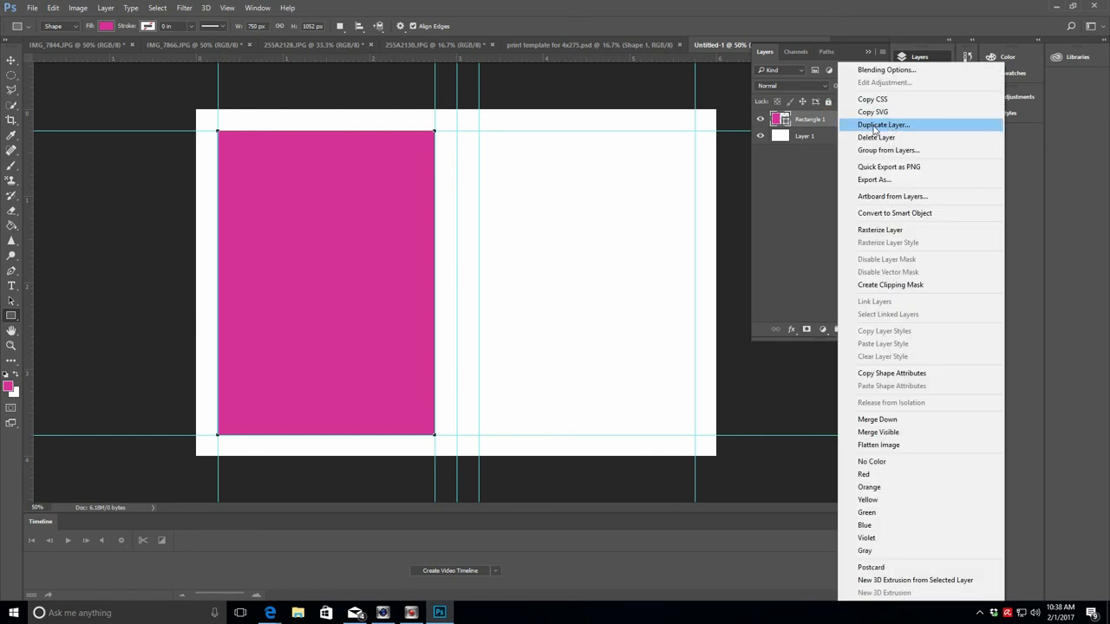
pyautogui.click(881, 125)
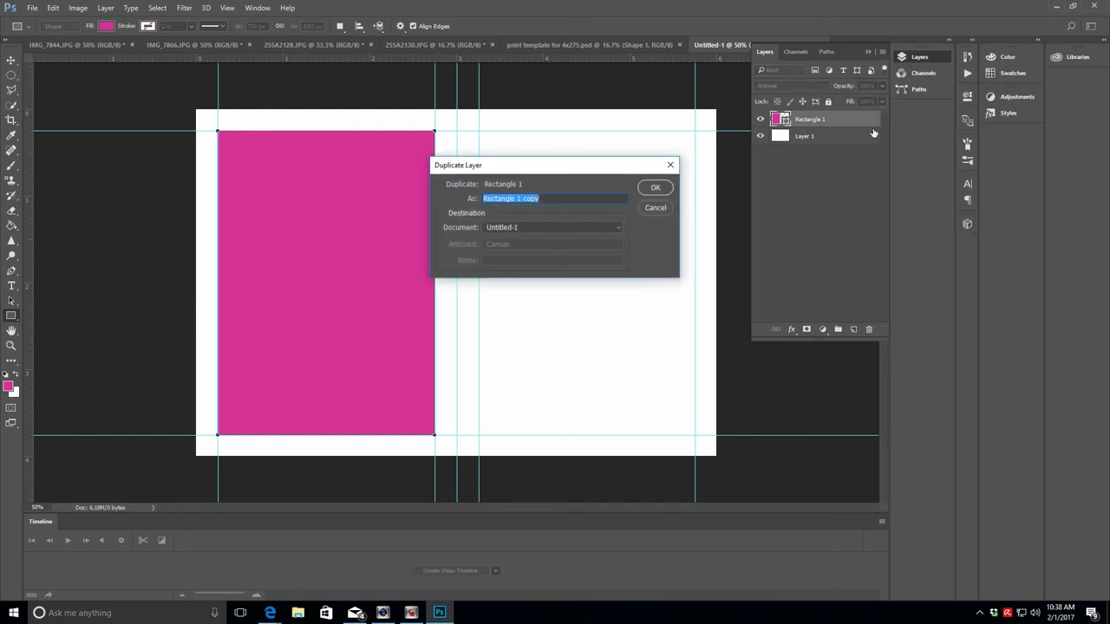
pyautogui.click(651, 190)
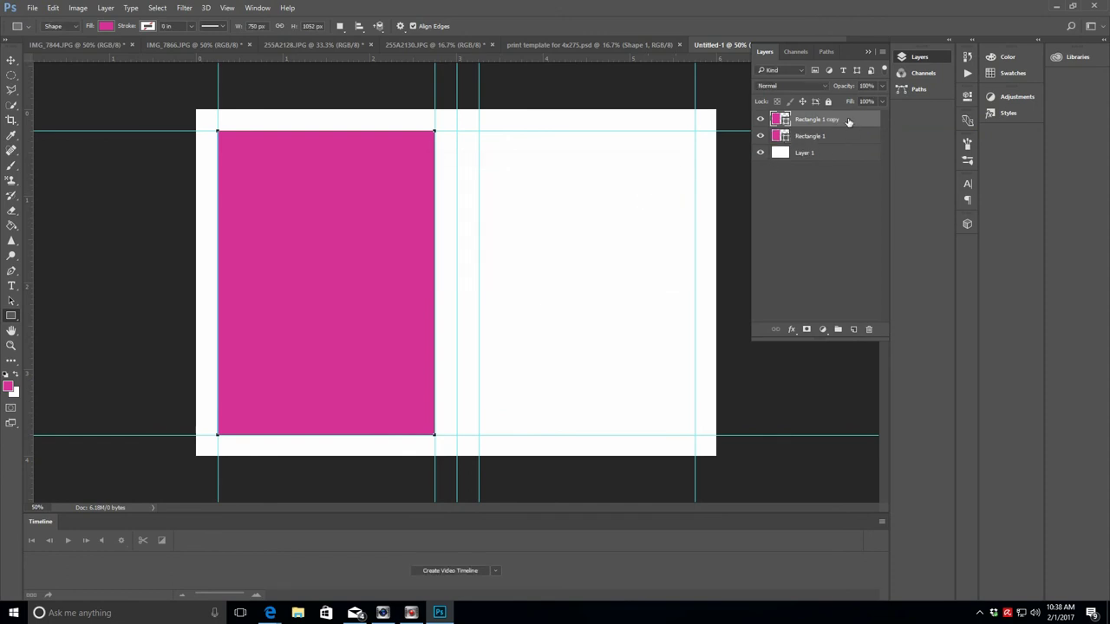
pyautogui.click(12, 60)
pyautogui.click(356, 364)
pyautogui.moveTo(356, 365); pyautogui.dragTo(618, 365)
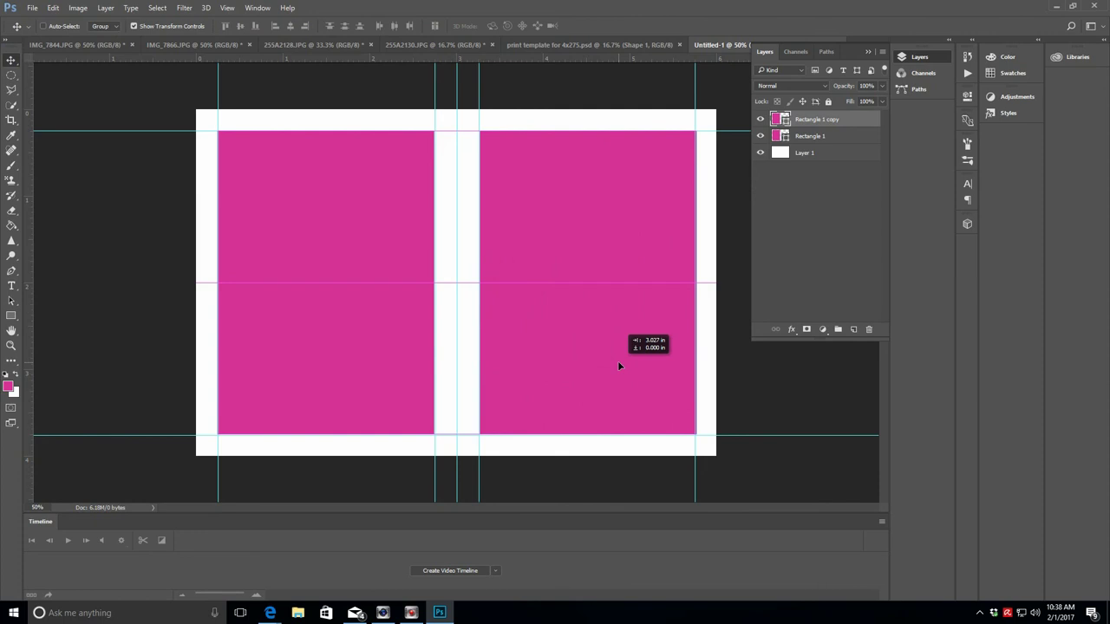
pyautogui.moveTo(618, 362); pyautogui.dragTo(617, 360)
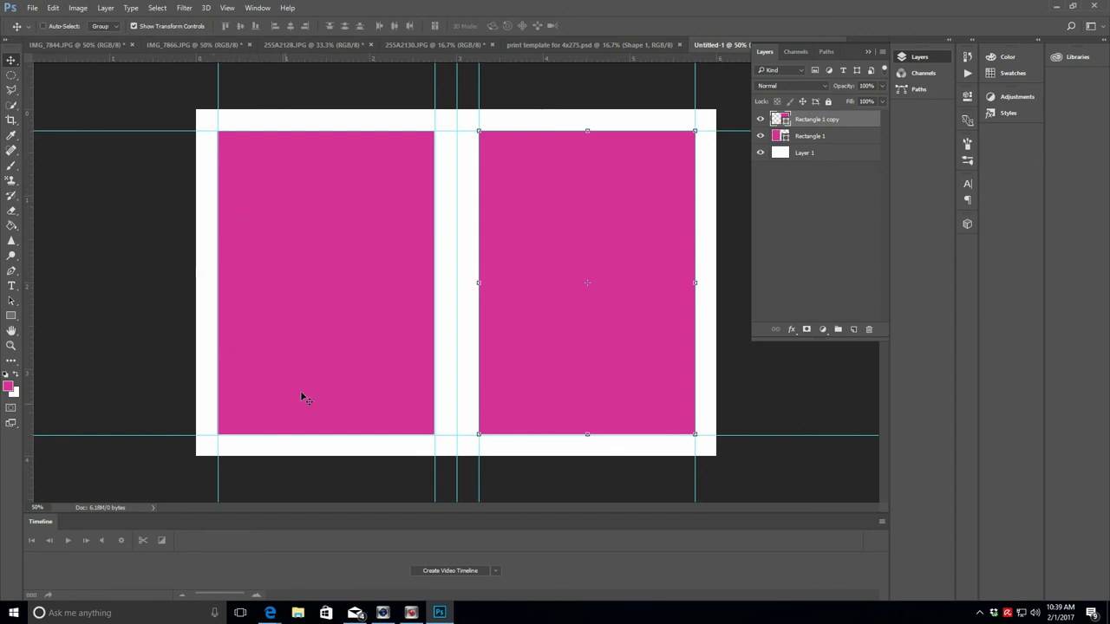
# Step: Copy the whole 255A2130.JPG photo and paste it into Untitled-1 directly above the Rectangle 1 layer
pyautogui.click(842, 140)
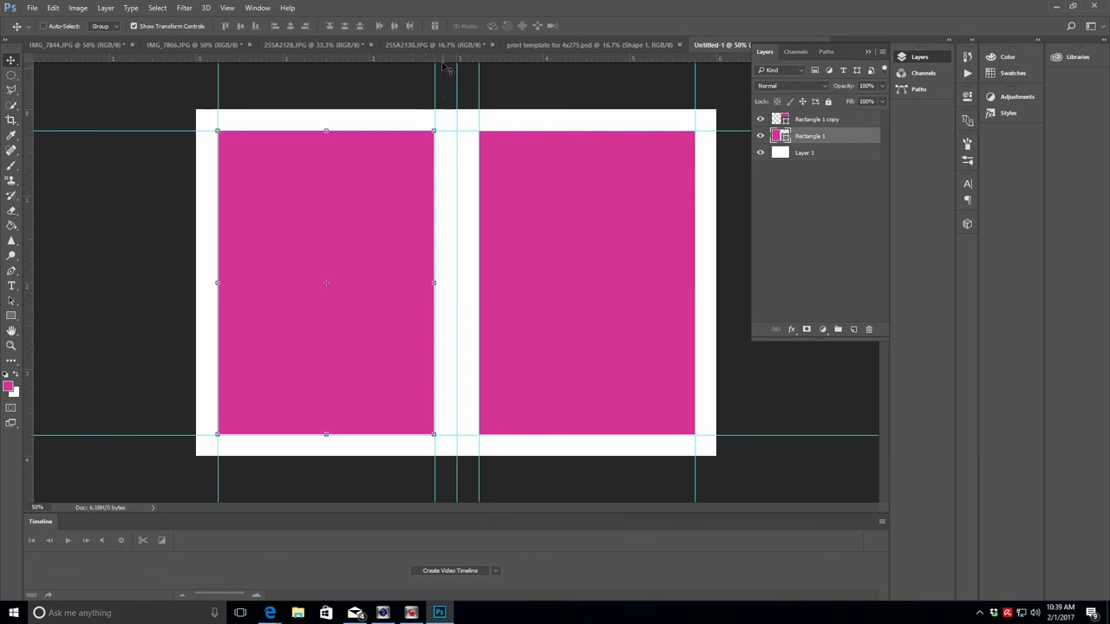
pyautogui.click(400, 45)
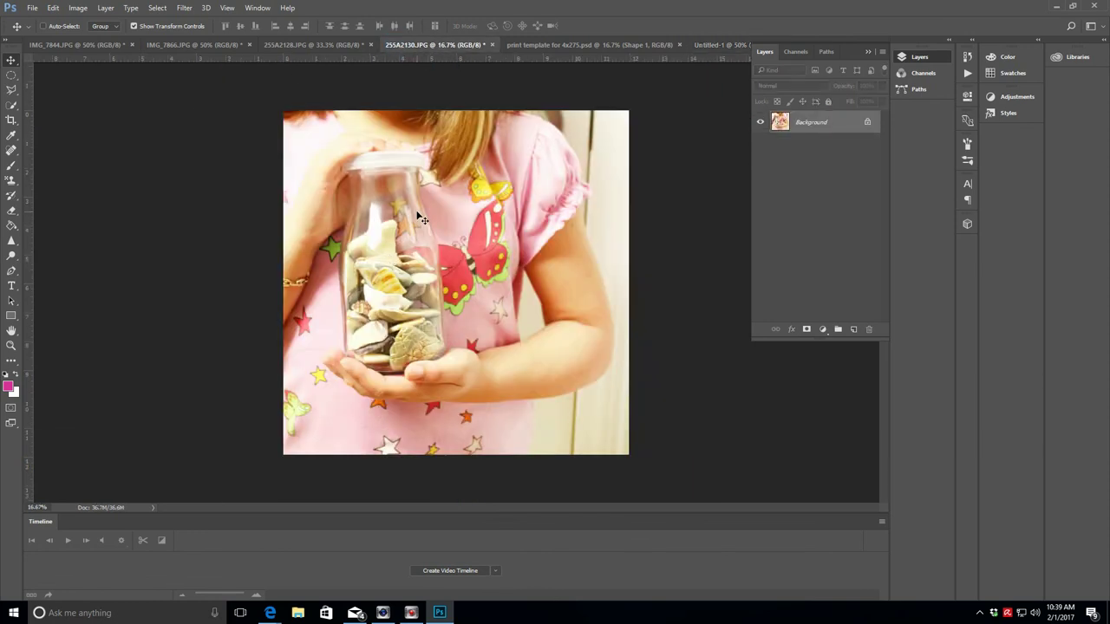
pyautogui.press('ctrl')
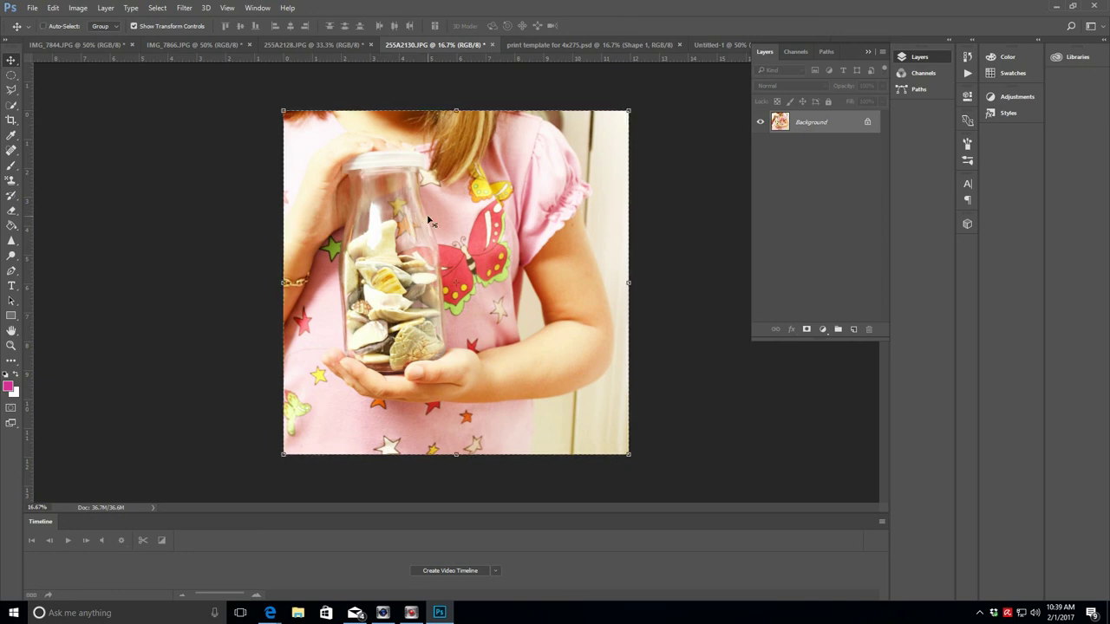
pyautogui.click(711, 44)
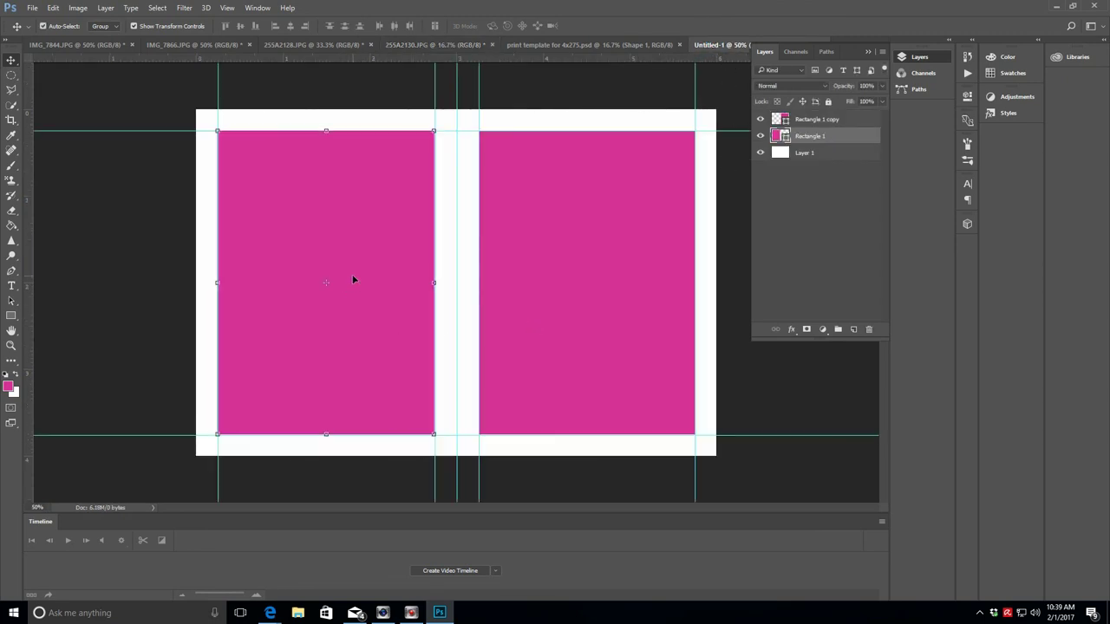
pyautogui.hotkey('ctrl', 'v')
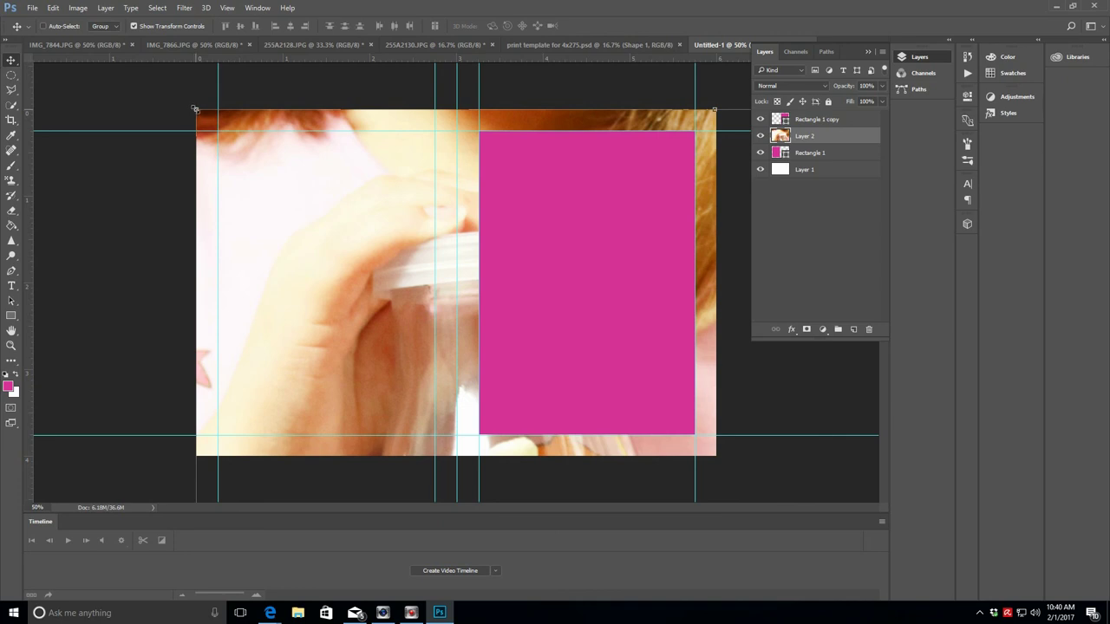
# Step: Scale the pasted jar photo to about 46% with linked proportions and move it over the left rectangle
pyautogui.moveTo(195, 109); pyautogui.dragTo(380, 318)
pyautogui.moveTo(410, 378); pyautogui.dragTo(227, 130)
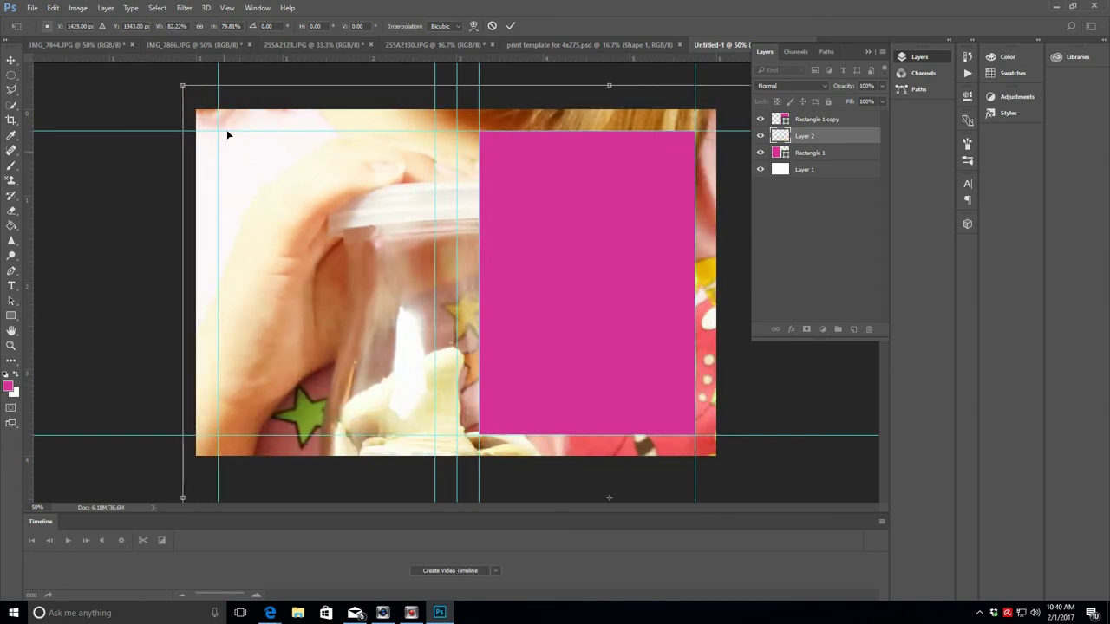
pyautogui.click(199, 27)
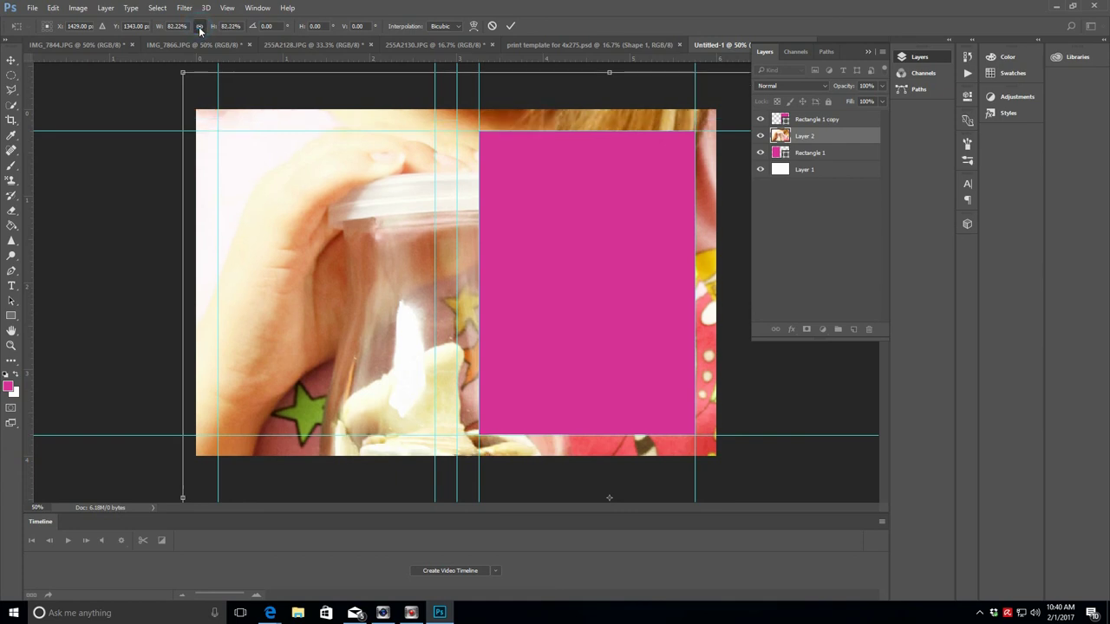
pyautogui.moveTo(182, 72); pyautogui.dragTo(374, 264)
pyautogui.moveTo(426, 399); pyautogui.dragTo(232, 216)
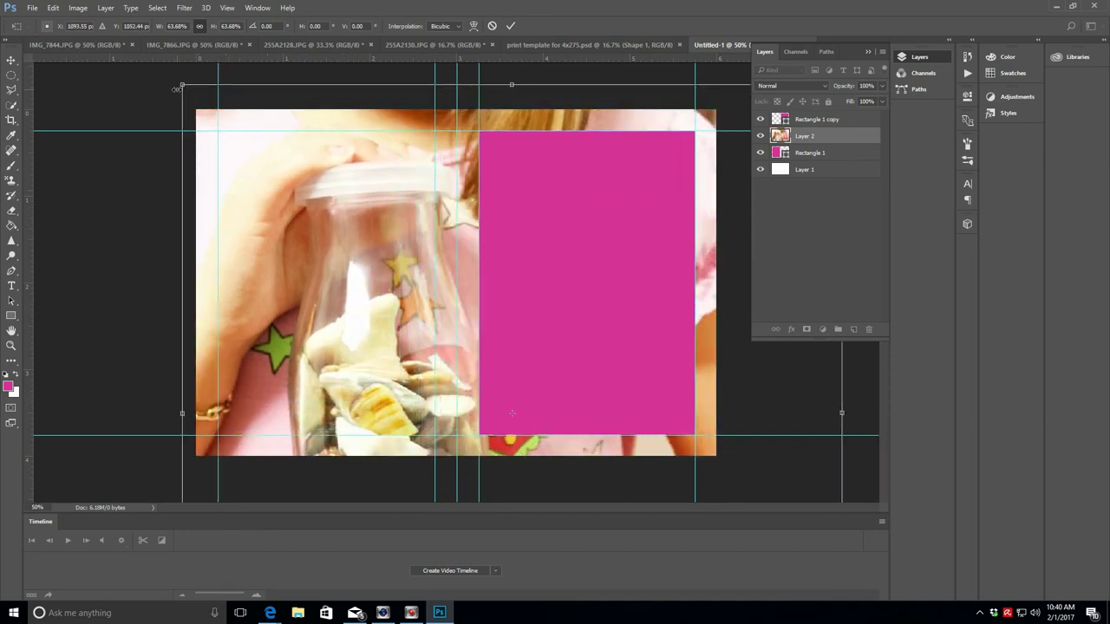
pyautogui.moveTo(181, 84); pyautogui.dragTo(365, 268)
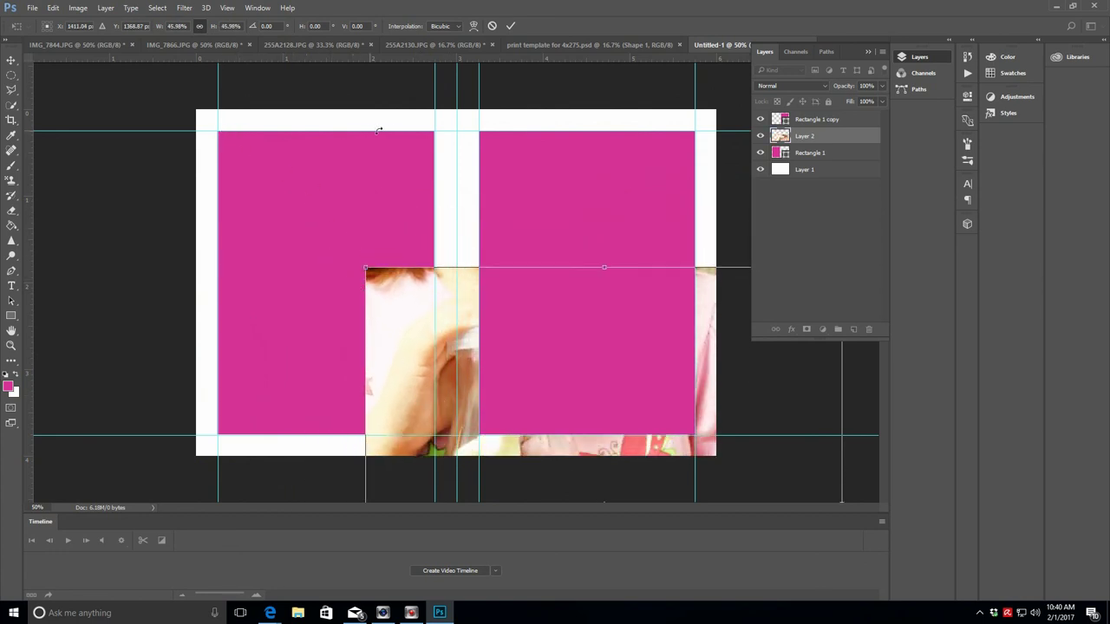
pyautogui.moveTo(404, 396); pyautogui.dragTo(211, 226)
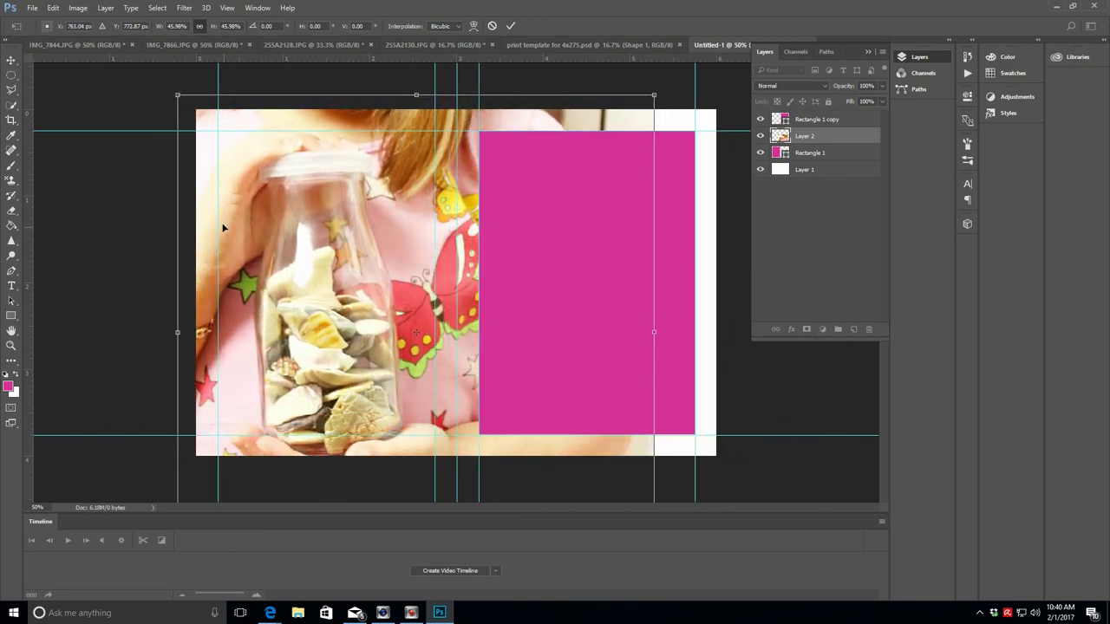
# Step: Scale the jar photo further to about 33.5%, position it so the jar sits within the left rectangle, and apply the transform
pyautogui.moveTo(177, 94); pyautogui.dragTo(251, 182)
pyautogui.moveTo(388, 380); pyautogui.dragTo(321, 300)
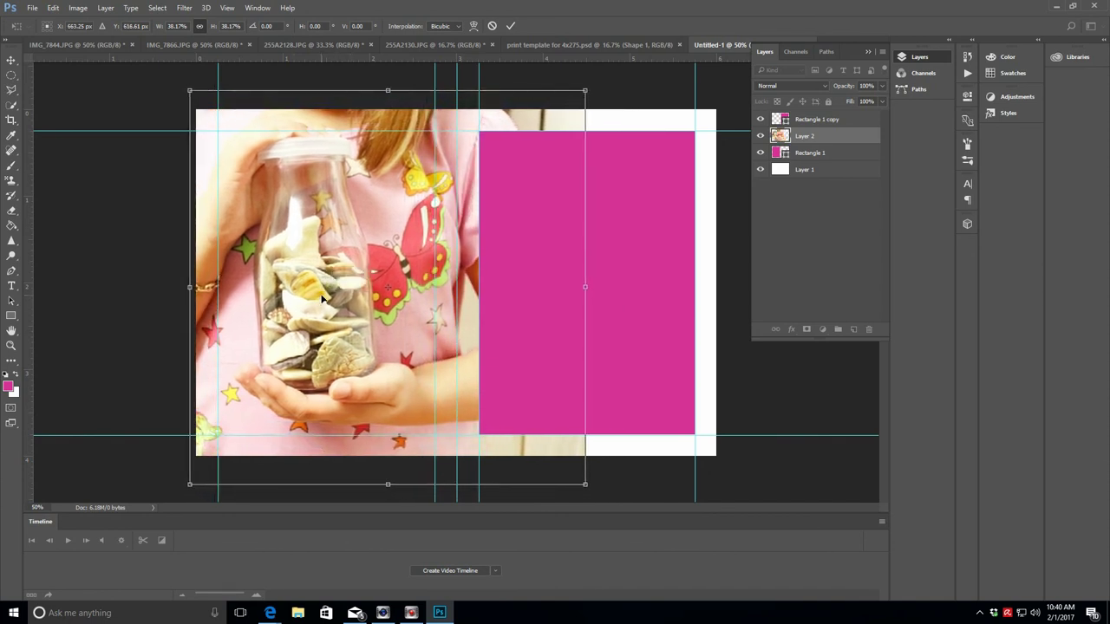
pyautogui.moveTo(189, 89); pyautogui.dragTo(207, 110)
pyautogui.moveTo(208, 485); pyautogui.dragTo(239, 455)
pyautogui.moveTo(390, 362); pyautogui.dragTo(353, 358)
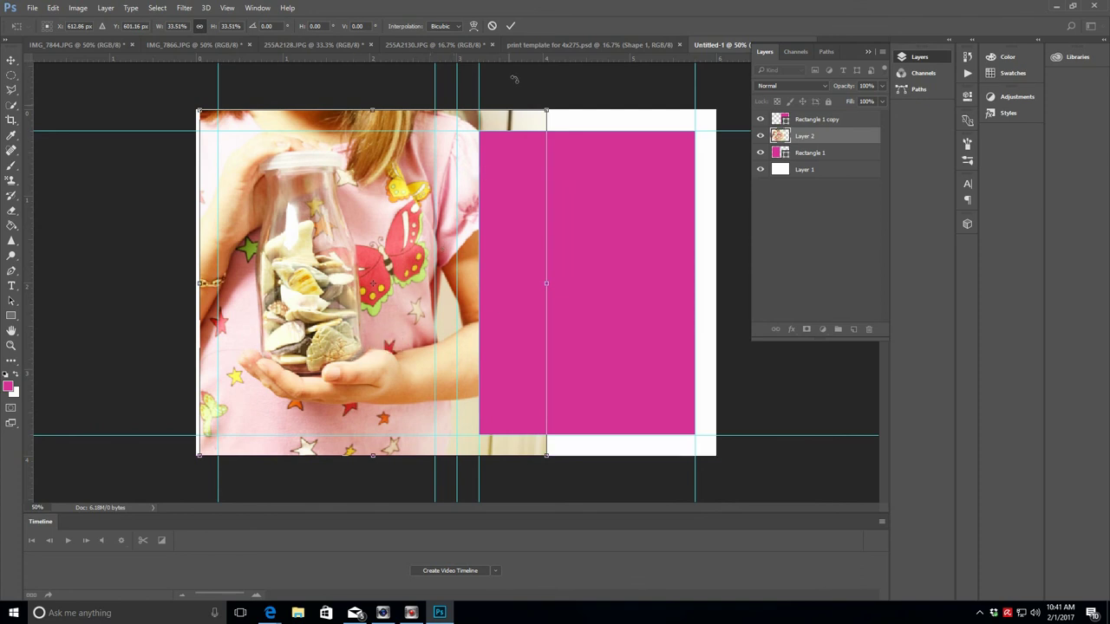
pyautogui.click(511, 27)
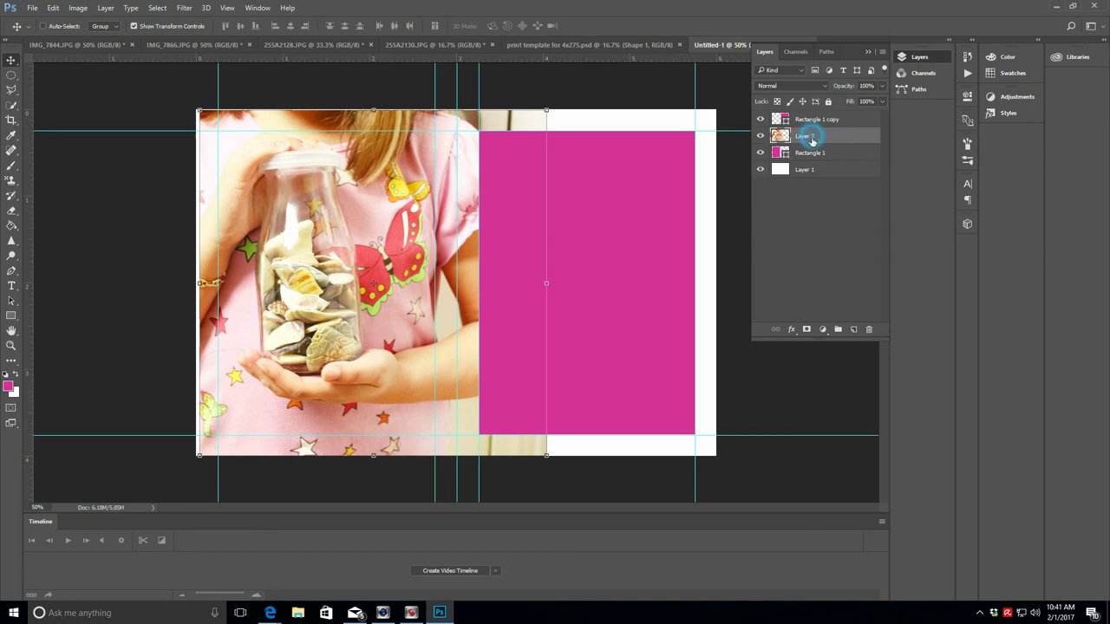
# Step: Rename the pasted jar photo layer to "shell photo"
pyautogui.doubleClick(806, 137)
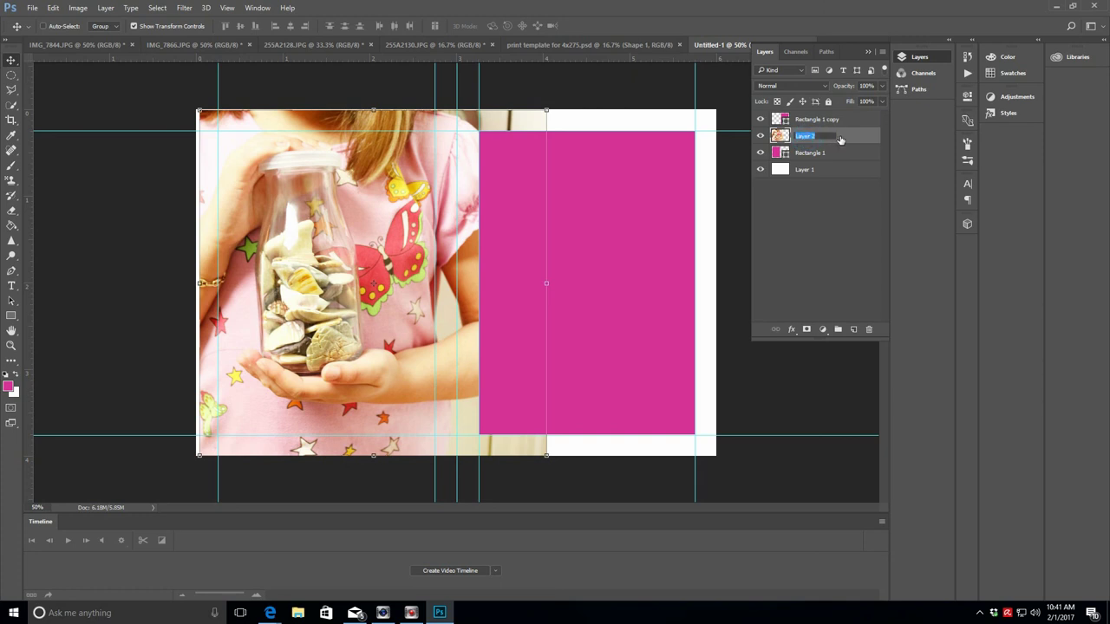
pyautogui.write('shell photo')
pyautogui.click(853, 137)
# Step: Create a clipping mask that clips the shell photo layer to the Rectangle 1 shape
pyautogui.moveTo(546, 111)
pyautogui.mouseDown()
pyautogui.moveTo(528, 116)
pyautogui.moveTo(539, 114)
pyautogui.mouseUp()
pyautogui.click(492, 26)
pyautogui.click(106, 8)
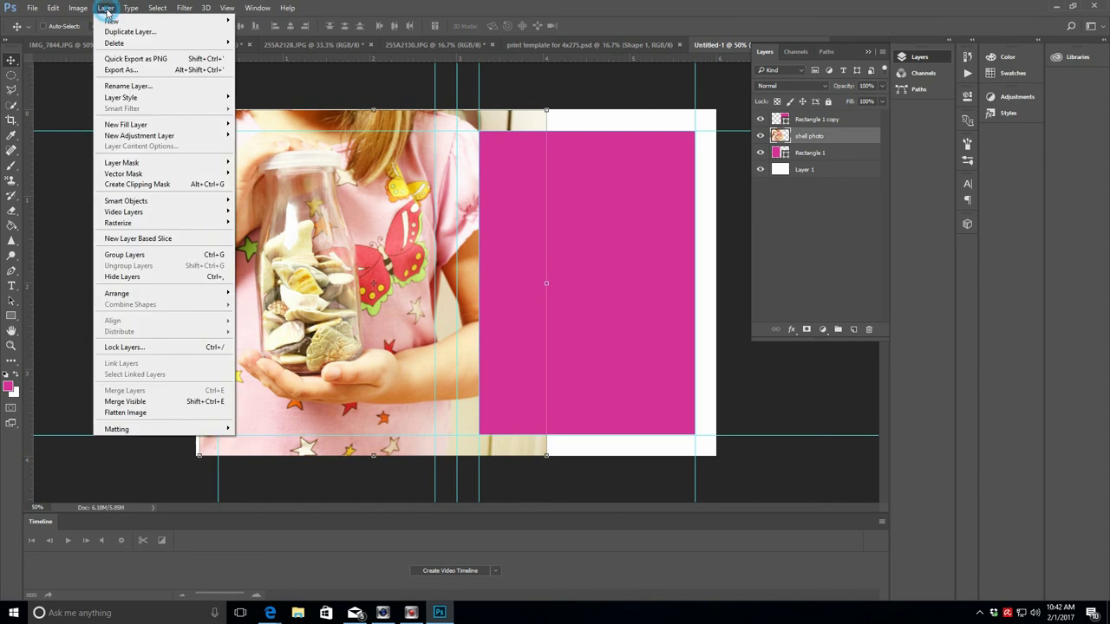
pyautogui.click(142, 191)
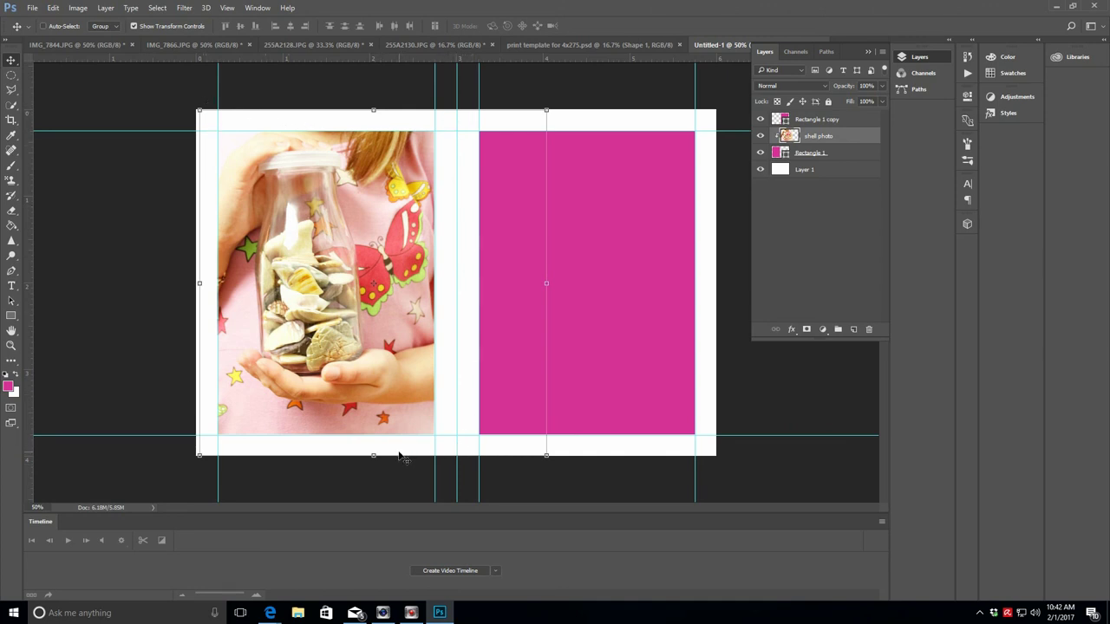
# Step: Copy the whole IMG_7844.JPG photo and paste it into Untitled-1 above the Rectangle 1 copy layer
pyautogui.click(283, 44)
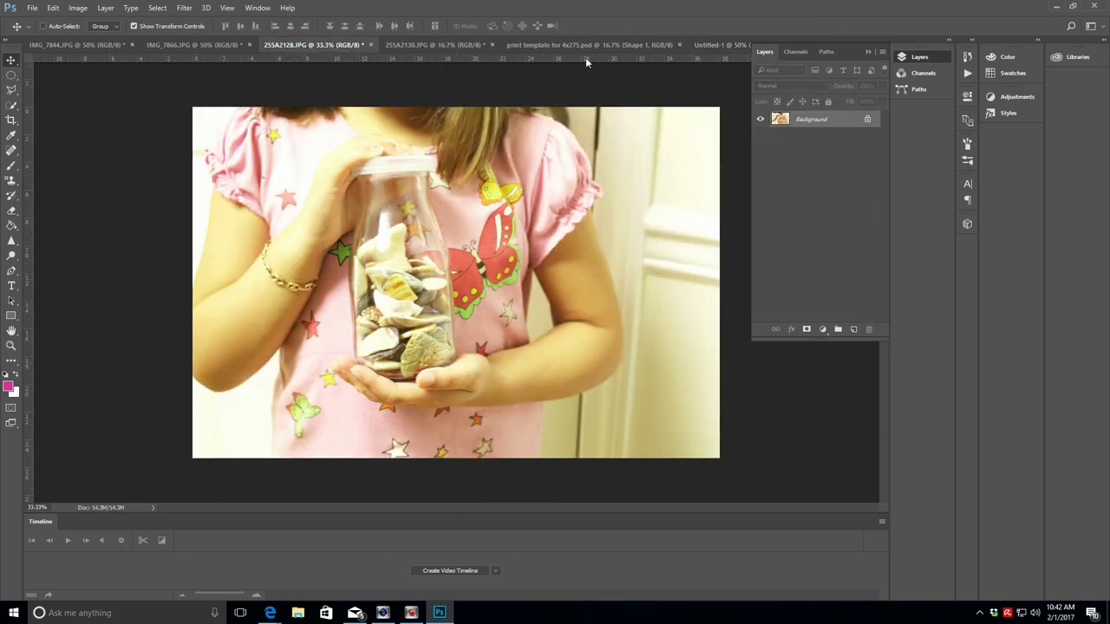
pyautogui.click(711, 44)
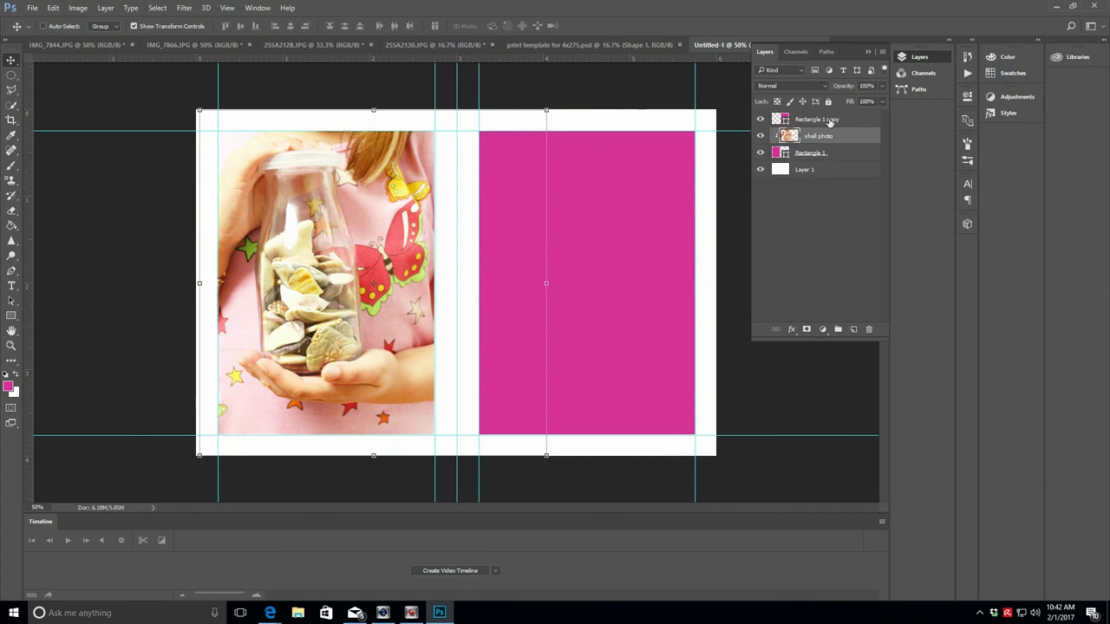
pyautogui.click(825, 121)
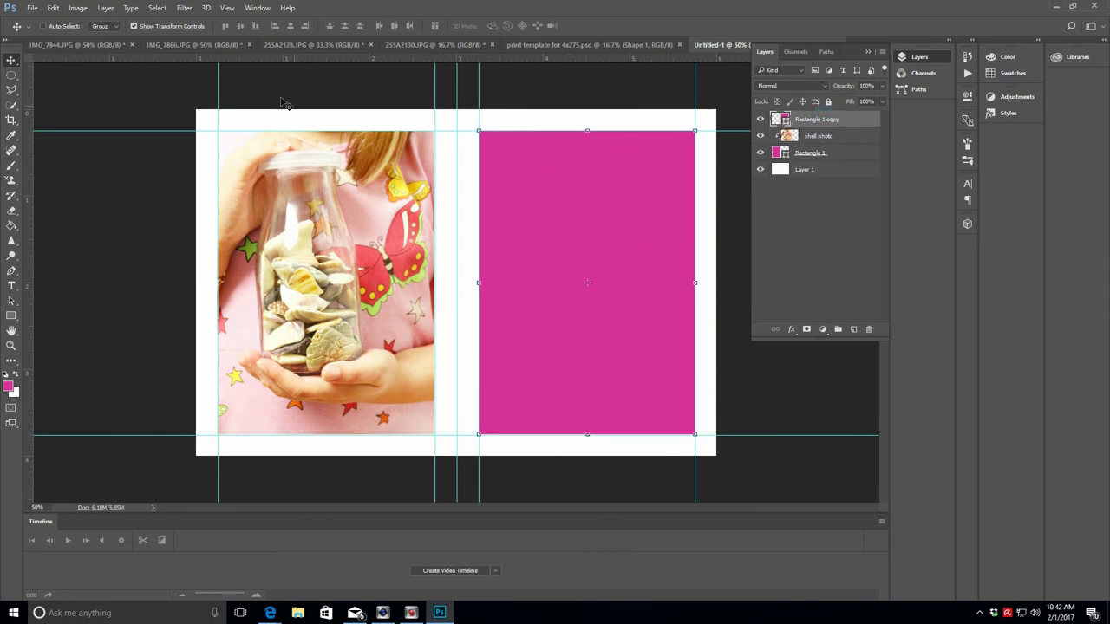
pyautogui.click(168, 47)
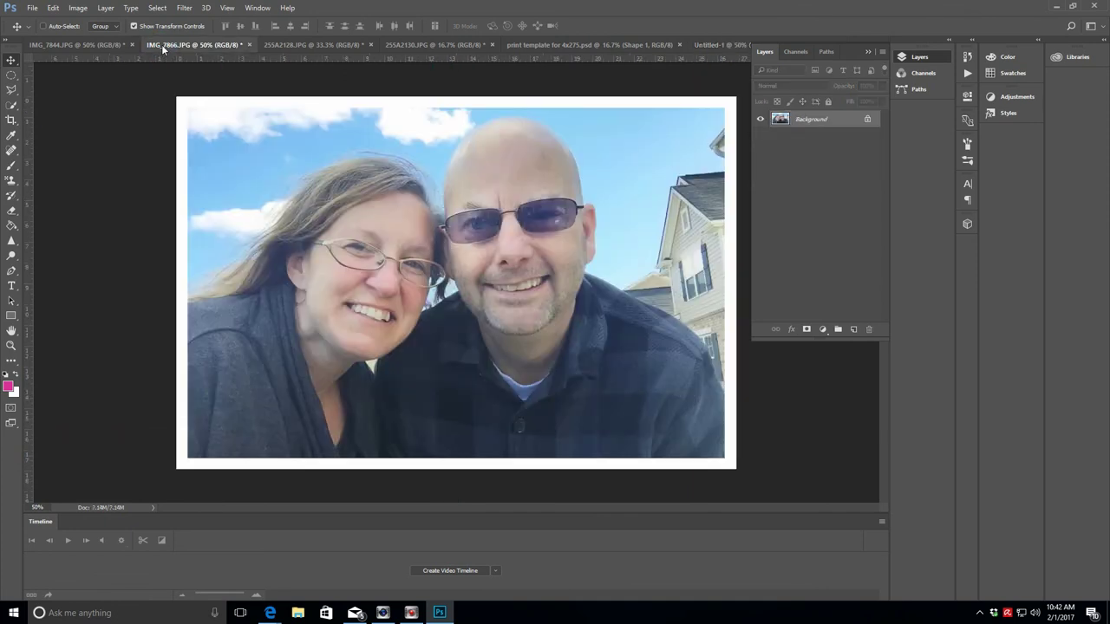
pyautogui.click(66, 45)
pyautogui.hotkey('ctrl', 'a')
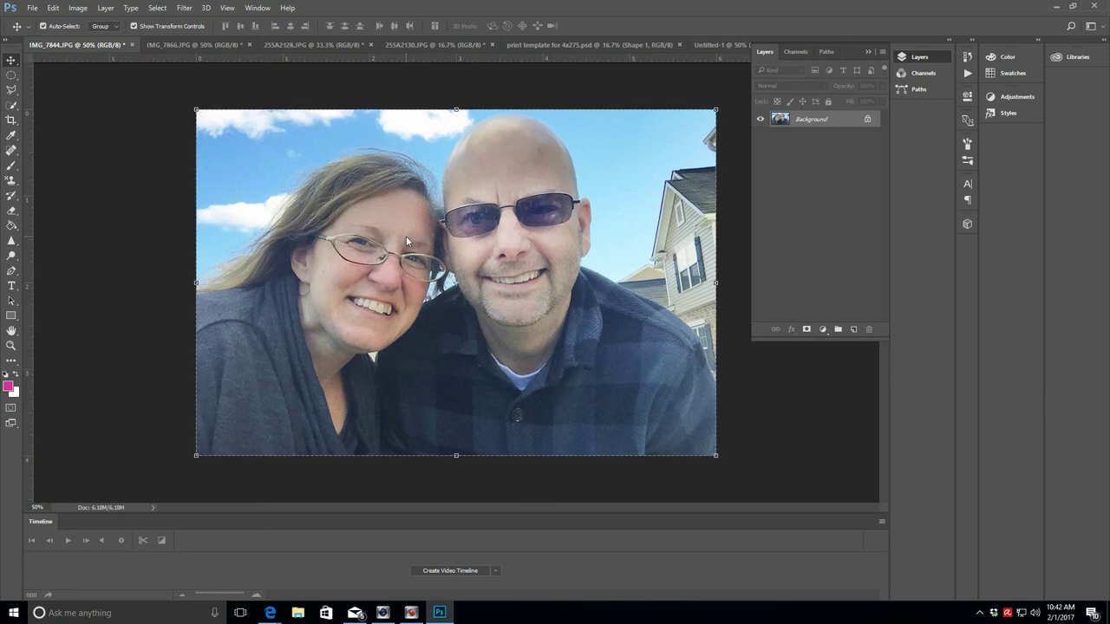
pyautogui.click(712, 48)
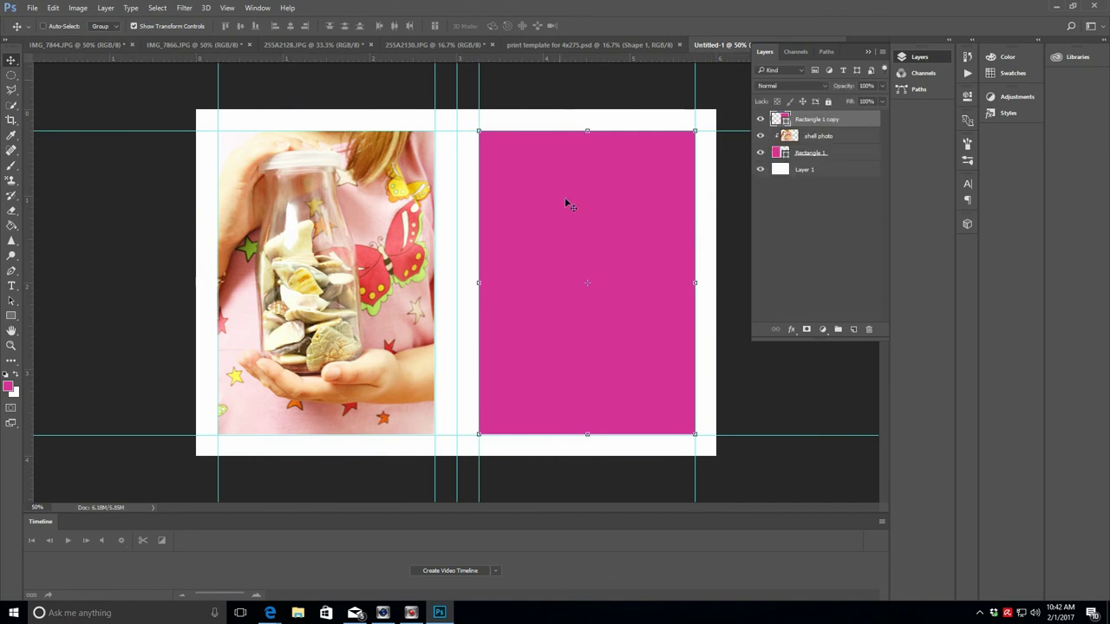
pyautogui.hotkey('ctrl', 'v')
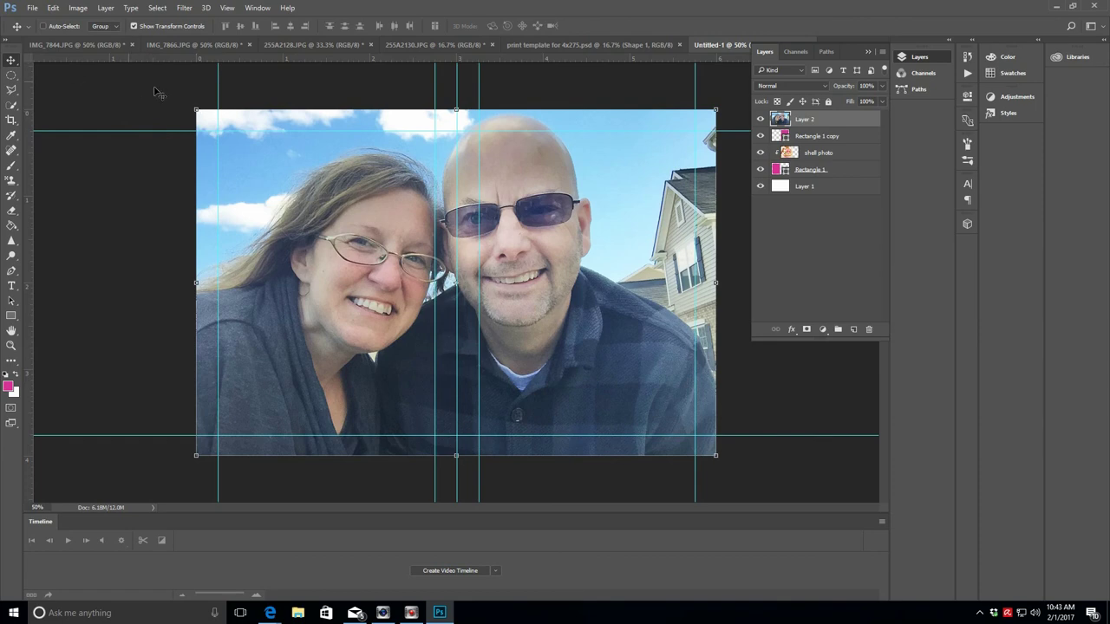
# Step: Scale the pasted couple photo proportionally to about 90.6% so the man's face lies over the right rectangle, and apply the transform
pyautogui.moveTo(195, 108); pyautogui.dragTo(208, 125)
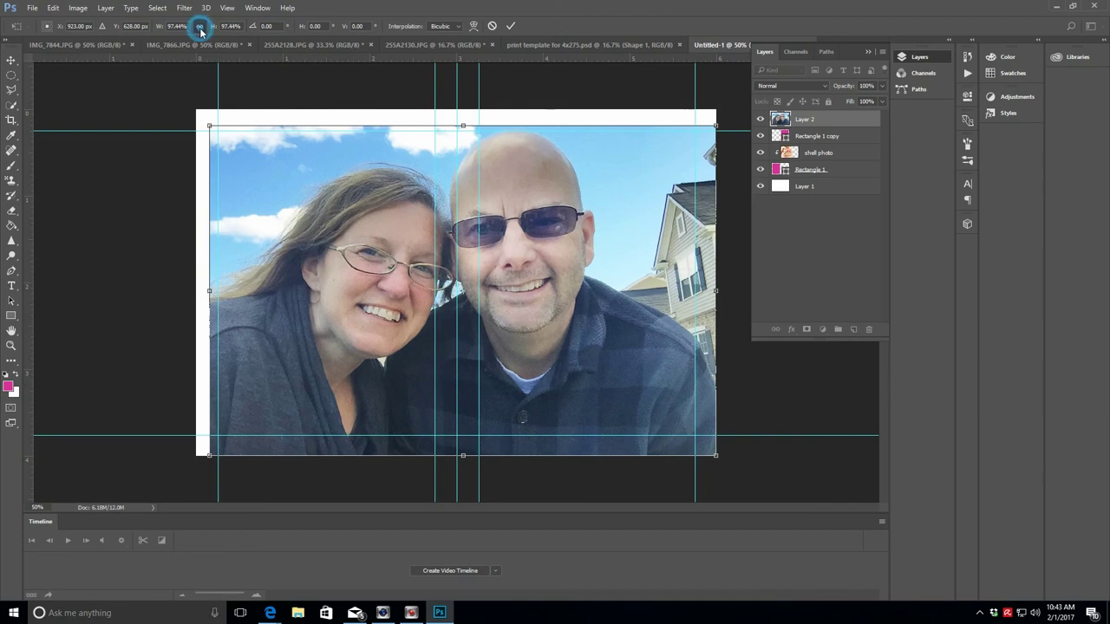
pyautogui.click(198, 26)
pyautogui.moveTo(209, 460); pyautogui.dragTo(231, 431)
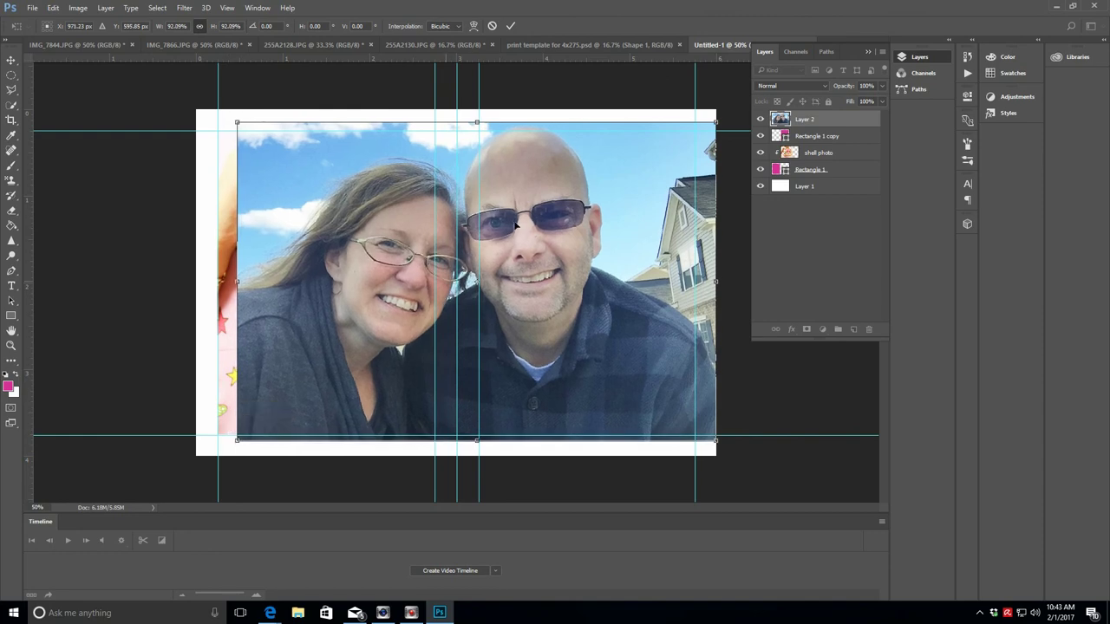
pyautogui.moveTo(715, 121); pyautogui.dragTo(709, 128)
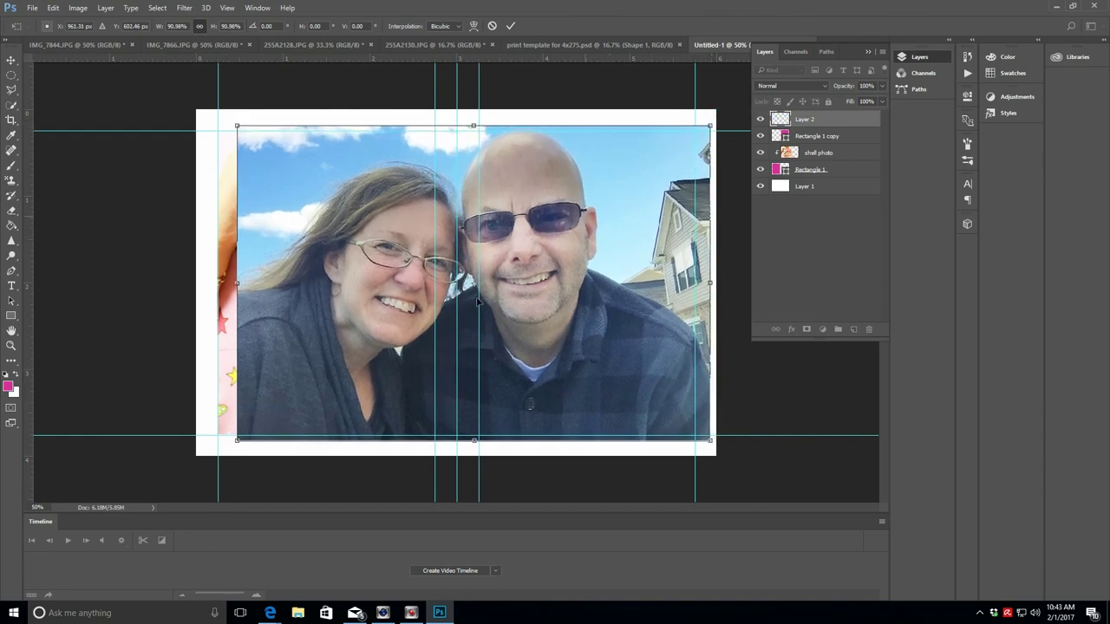
pyautogui.moveTo(236, 441); pyautogui.dragTo(239, 440)
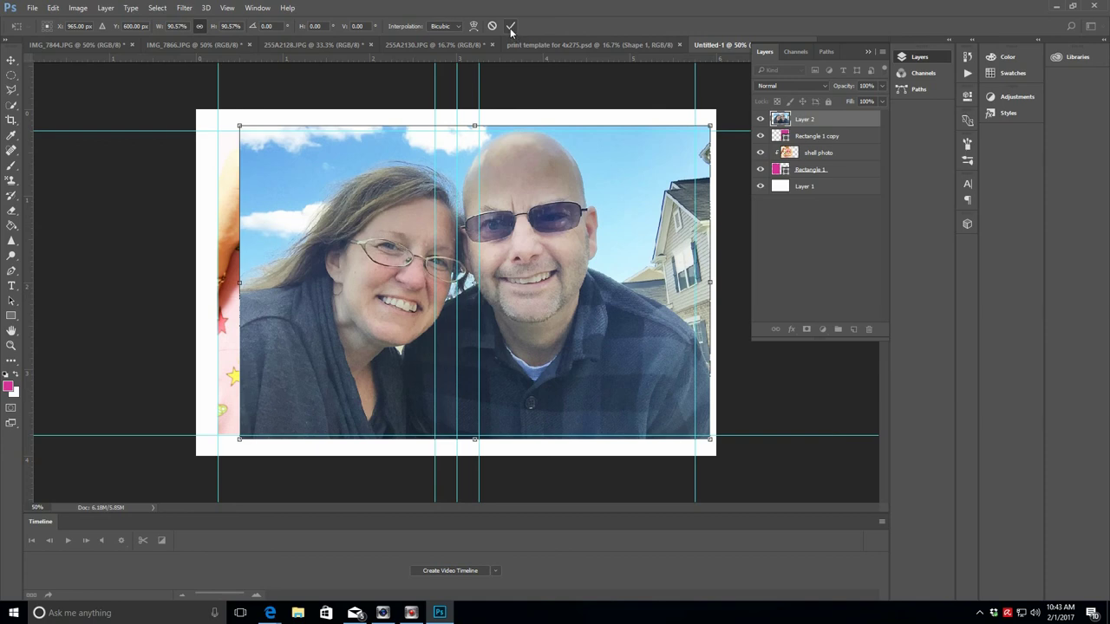
pyautogui.click(510, 27)
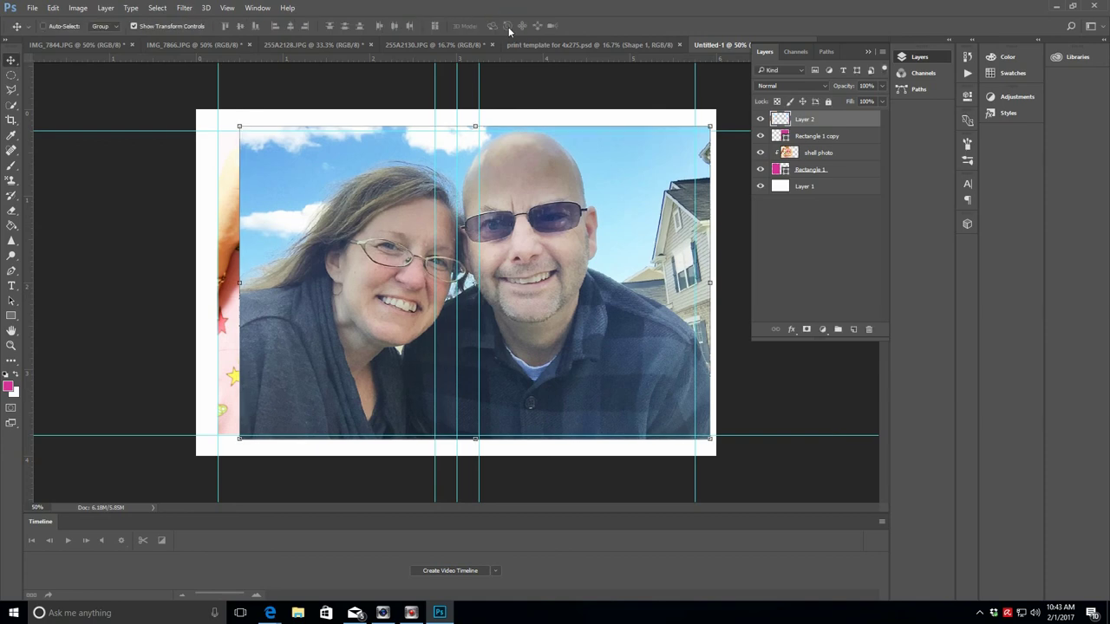
# Step: Rename the pasted couple photo layer with the man's first name plus "photo", and clip it to the Rectangle 1 copy shape
pyautogui.doubleClick(805, 120)
pyautogui.write('a/a')
pyautogui.write('lan photo')
pyautogui.press('Return')
pyautogui.click(105, 9)
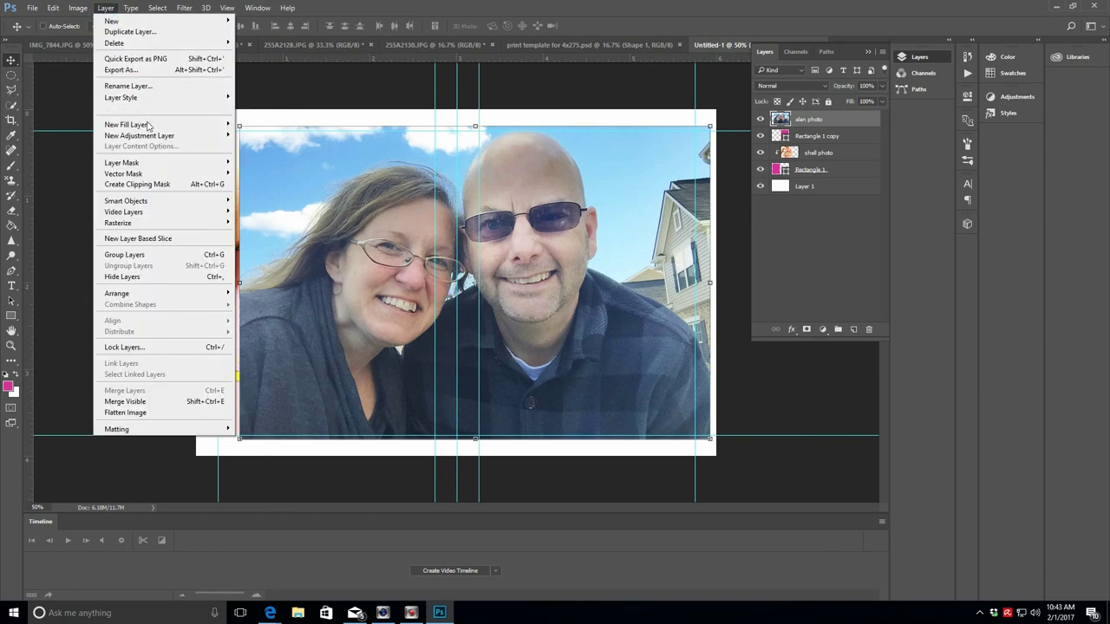
pyautogui.click(151, 188)
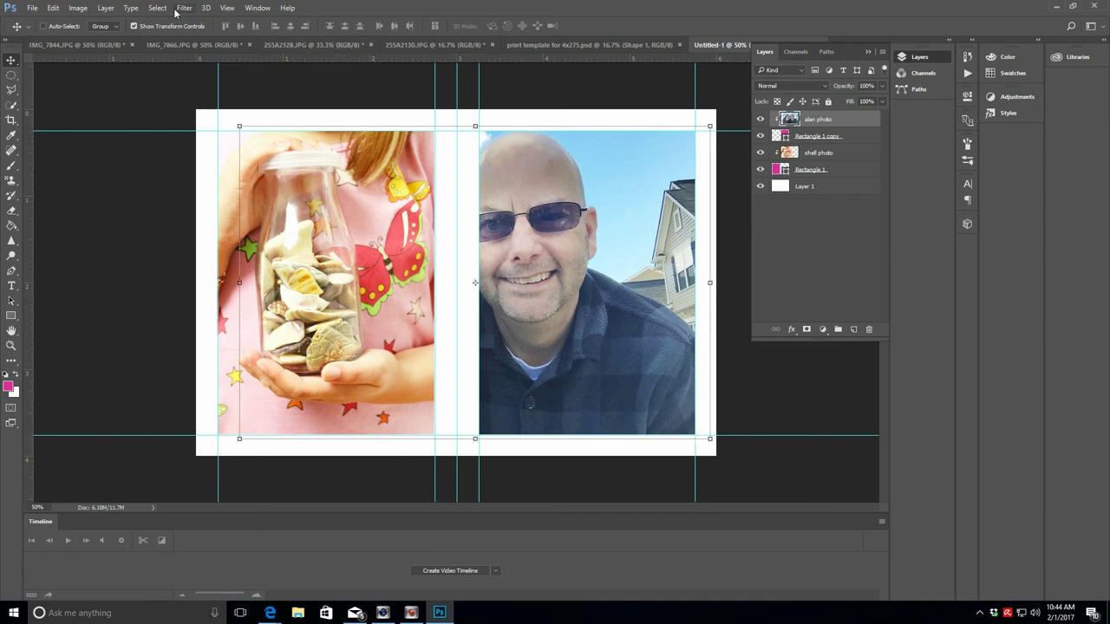
# Step: Flatten the image so all layers merge into a single background
pyautogui.click(105, 8)
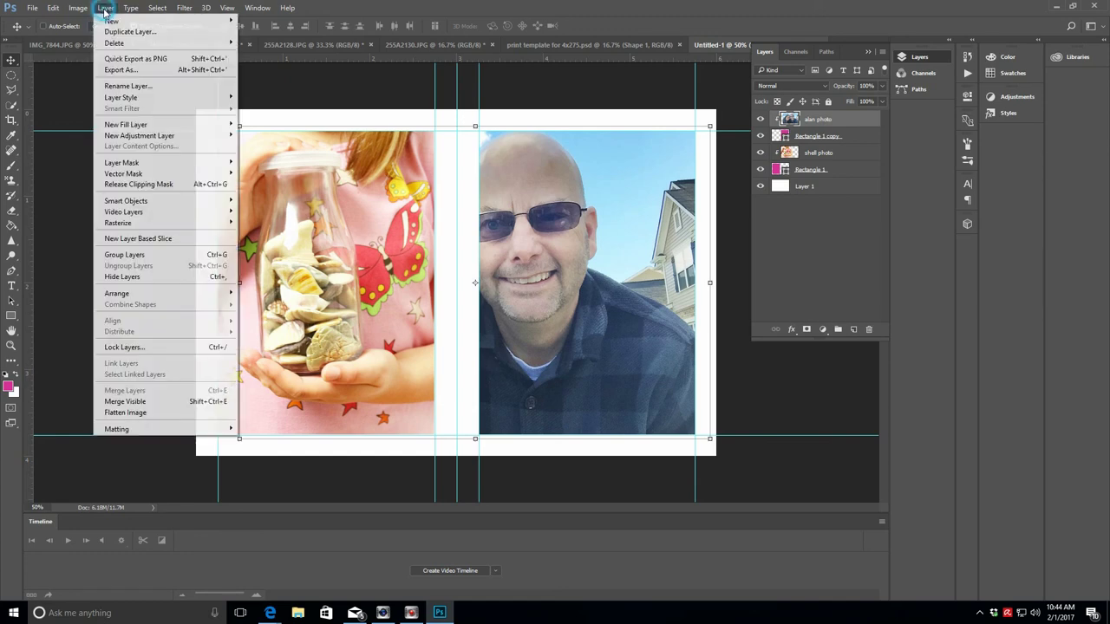
pyautogui.click(126, 414)
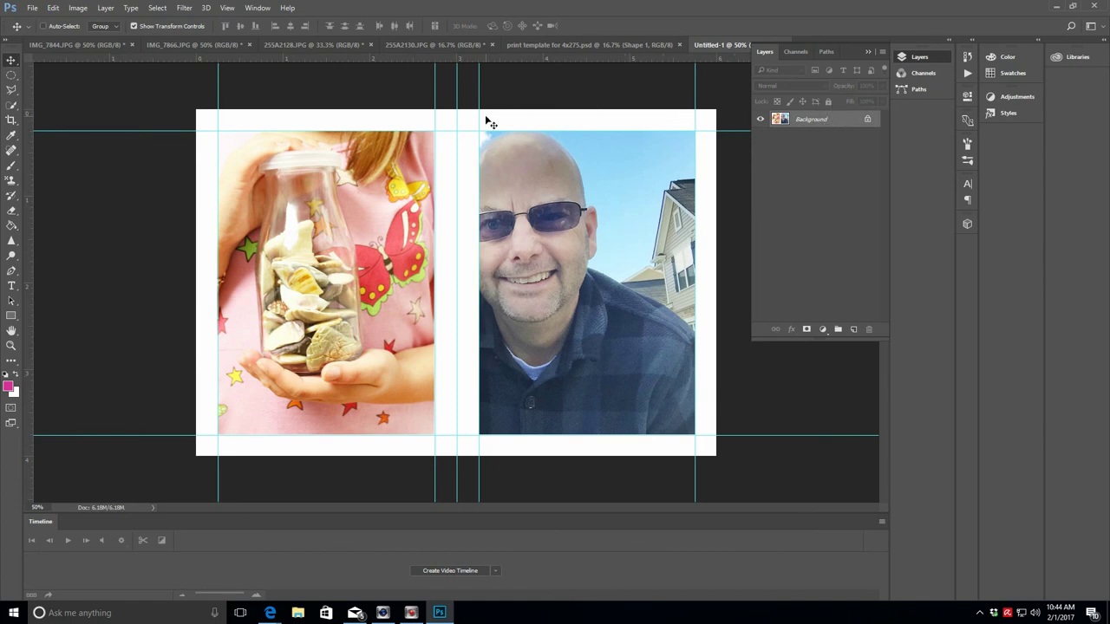
# Step: Remove the horizontal guide along the photos' upper edge and place a new one at the same position
pyautogui.moveTo(165, 131); pyautogui.dragTo(174, 59)
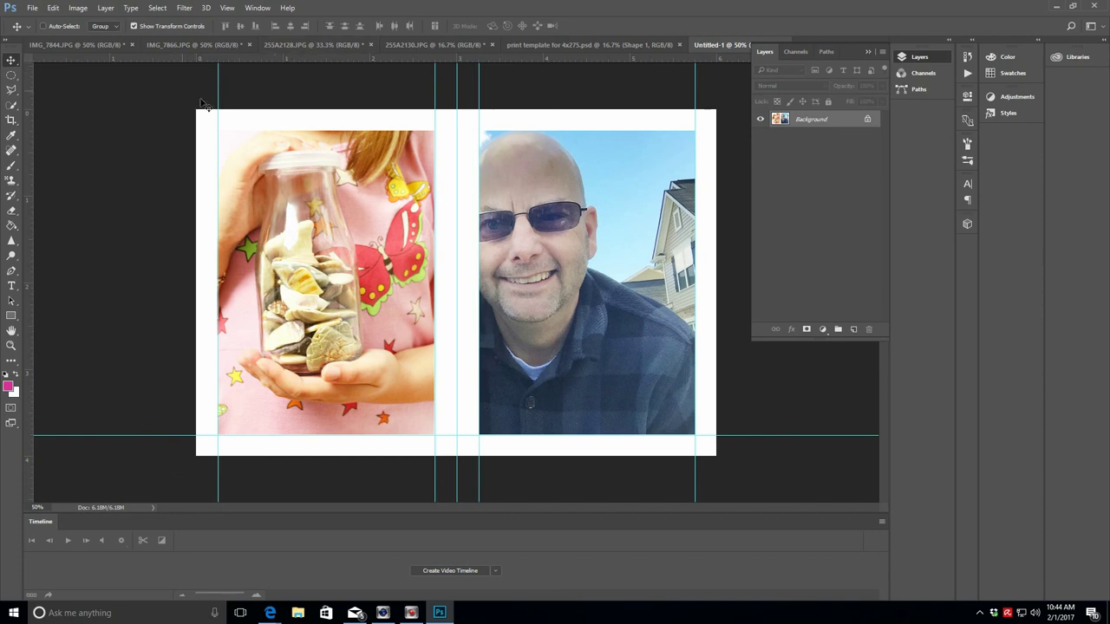
pyautogui.moveTo(162, 58); pyautogui.dragTo(159, 129)
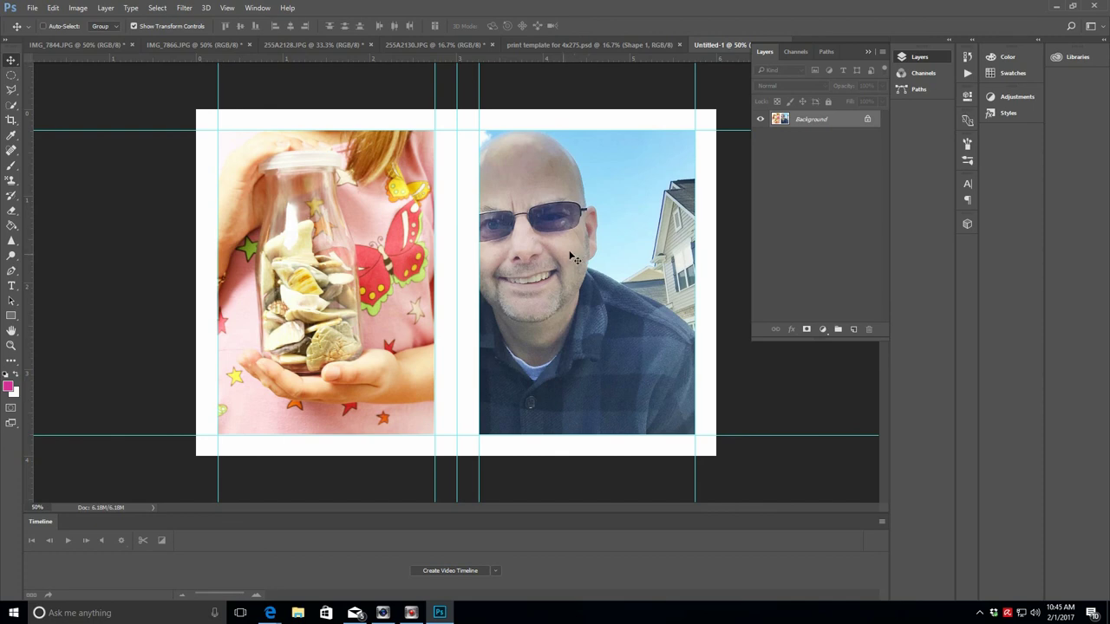
# Step: Collapse the expanded Layers panel to clear the view of the finished print layout
pyautogui.click(867, 51)
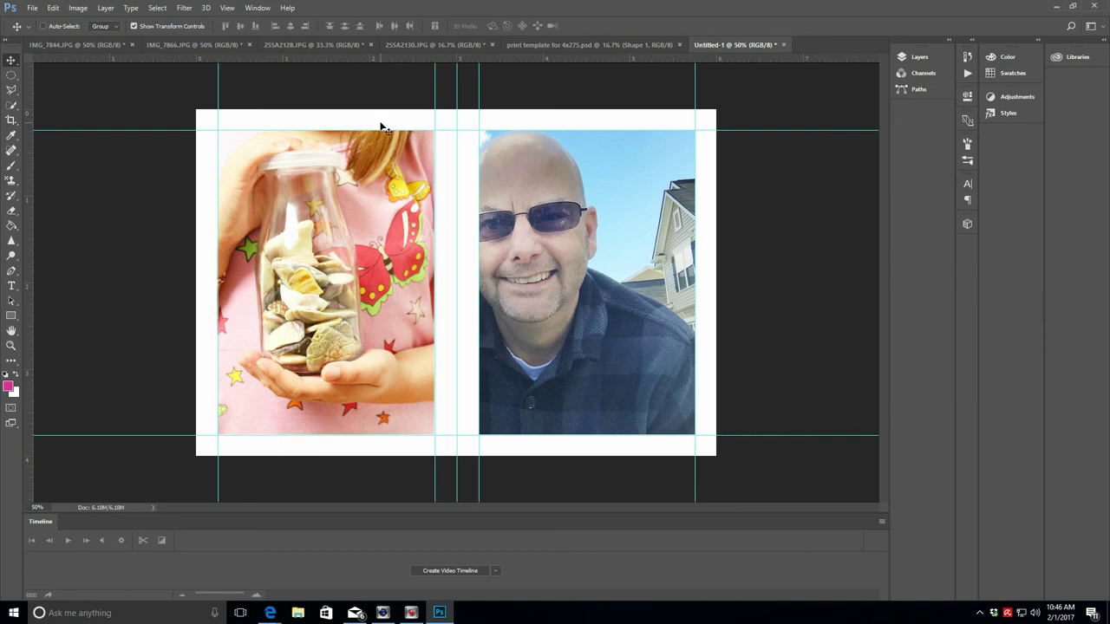
pyautogui.moveTo(413, 614)
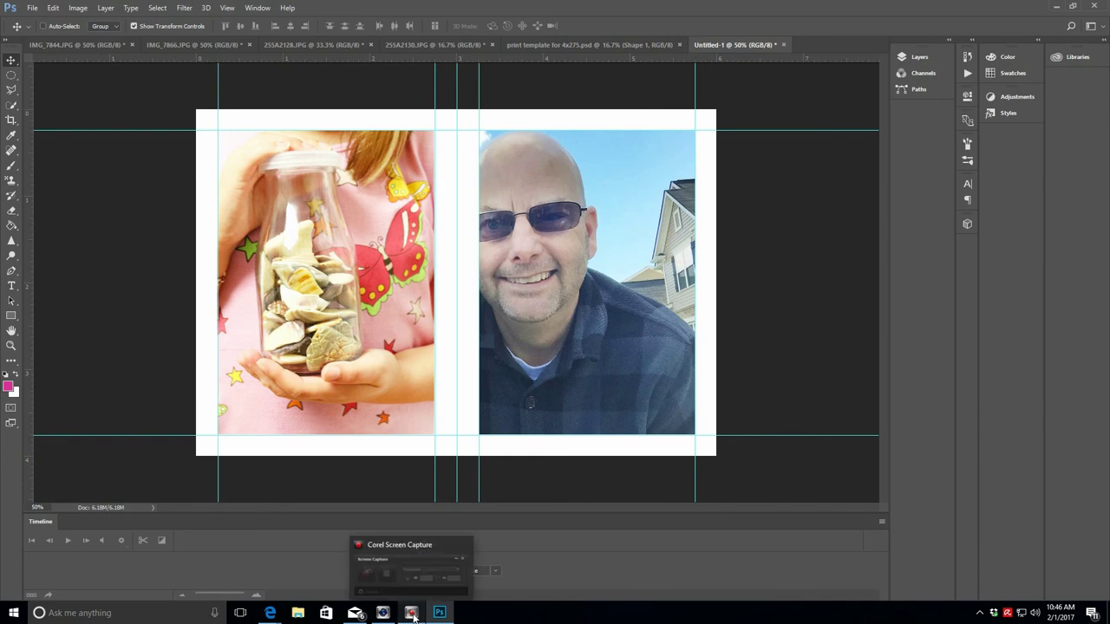